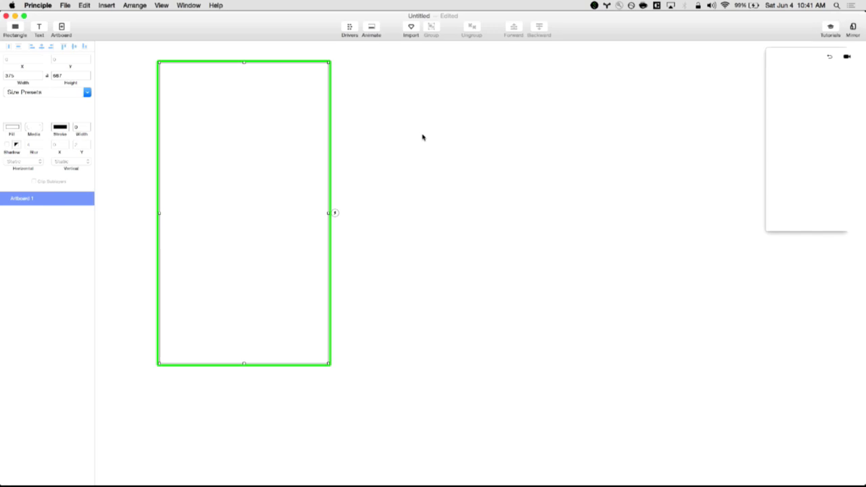
# Step: Add a second artboard, create a rectangle on it and shift the rectangle horizontally to X -40, over the artboard's left edge
pyautogui.click(63, 27)
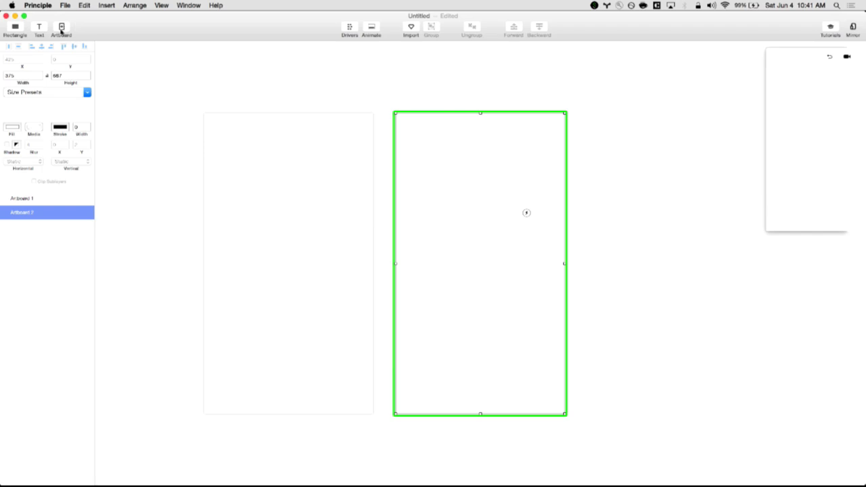
pyautogui.click(16, 30)
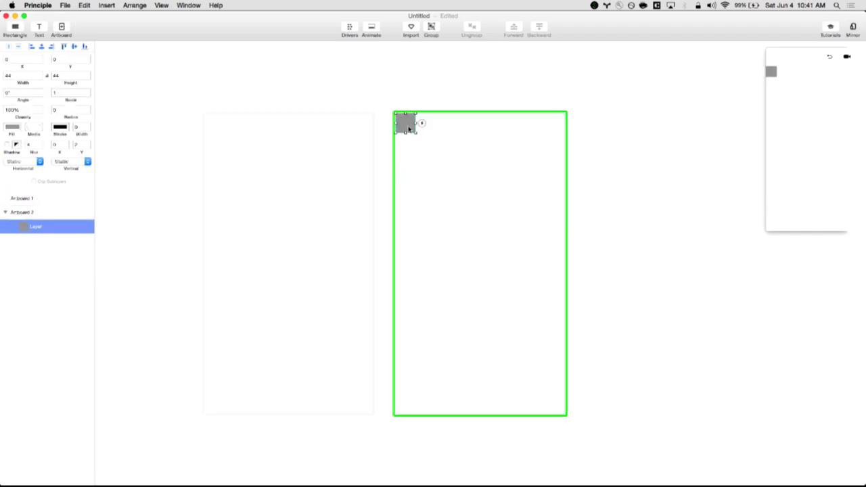
pyautogui.hotkey('shift', 'Left')
pyautogui.hotkey('shift', 'Left')
pyautogui.hotkey('shift', 'Left')
pyautogui.hotkey('shift', 'Left')
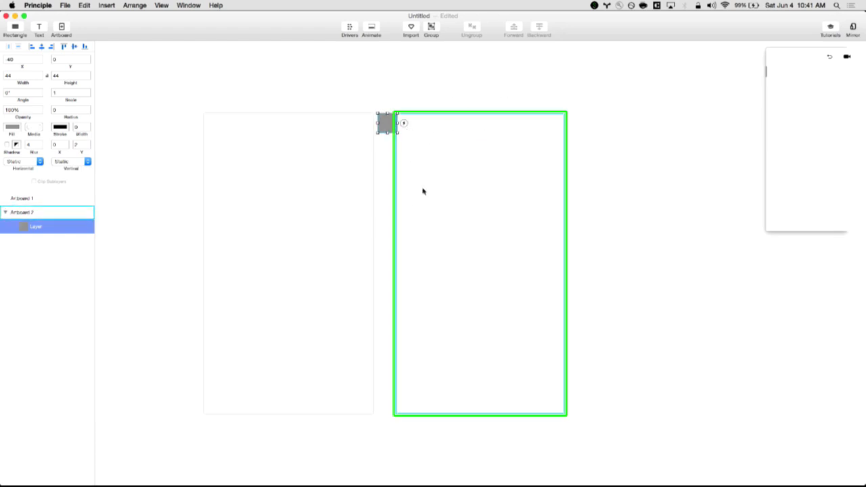
# Step: Select Artboard 1, dismiss the notification, enlarge the preview and detach it into its own window
pyautogui.click(321, 187)
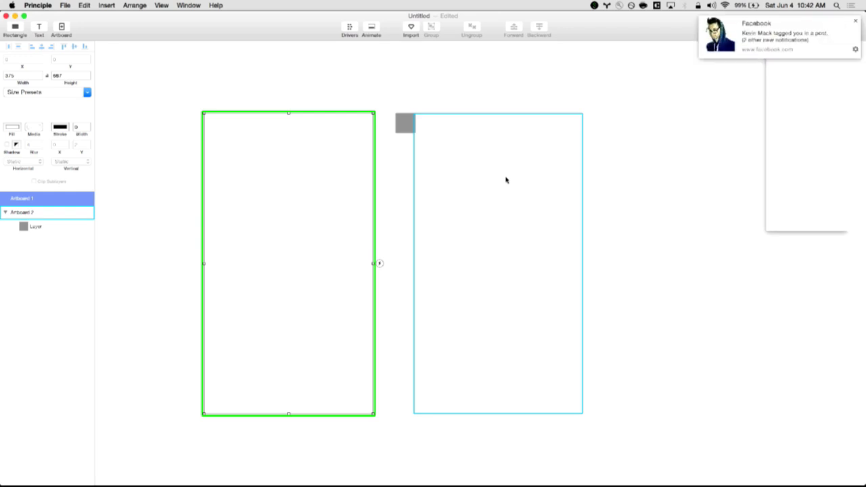
pyautogui.click(855, 21)
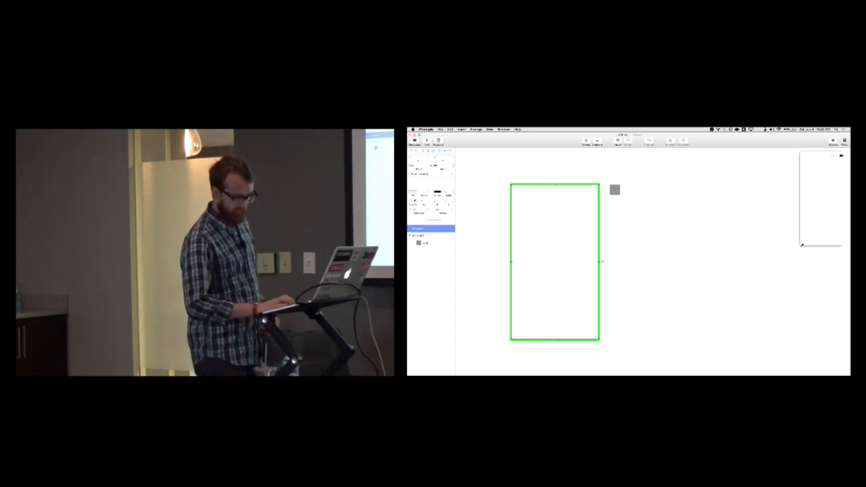
pyautogui.moveTo(800, 247); pyautogui.dragTo(726, 344)
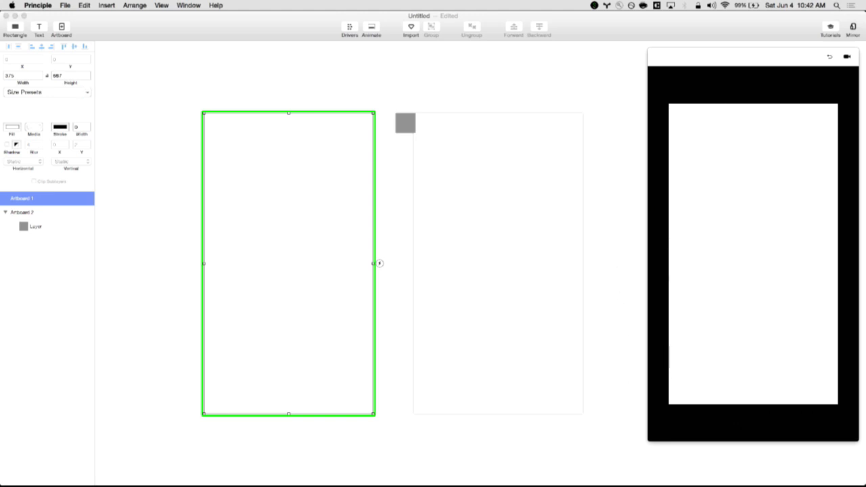
pyautogui.click(161, 5)
pyautogui.click(179, 118)
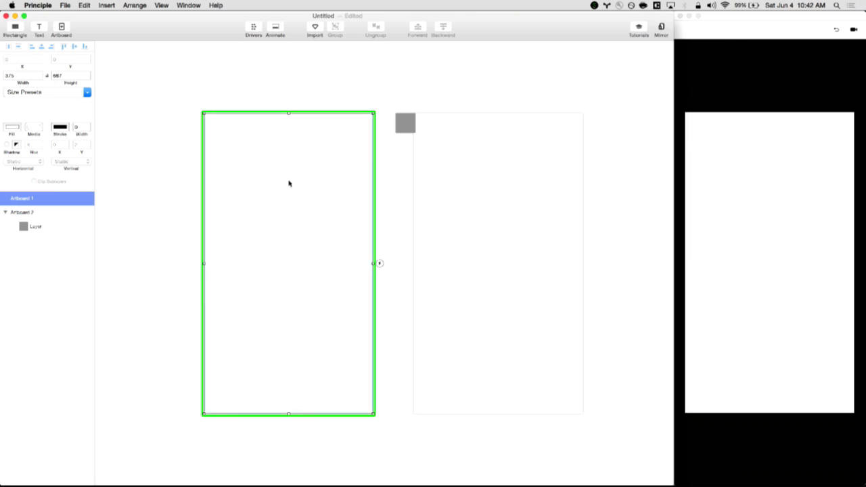
# Step: Widen the detached preview window, then return to the editor window and extend it over most of the screen
pyautogui.click(715, 19)
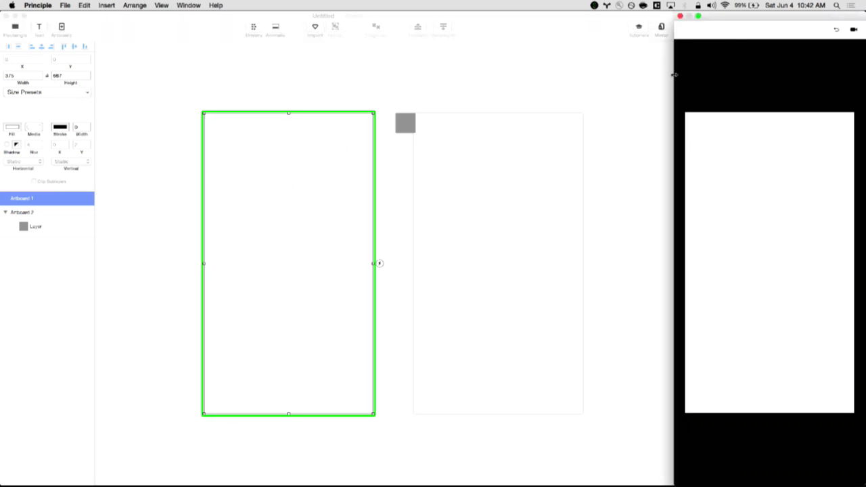
pyautogui.moveTo(673, 74); pyautogui.dragTo(259, 165)
pyautogui.click(220, 36)
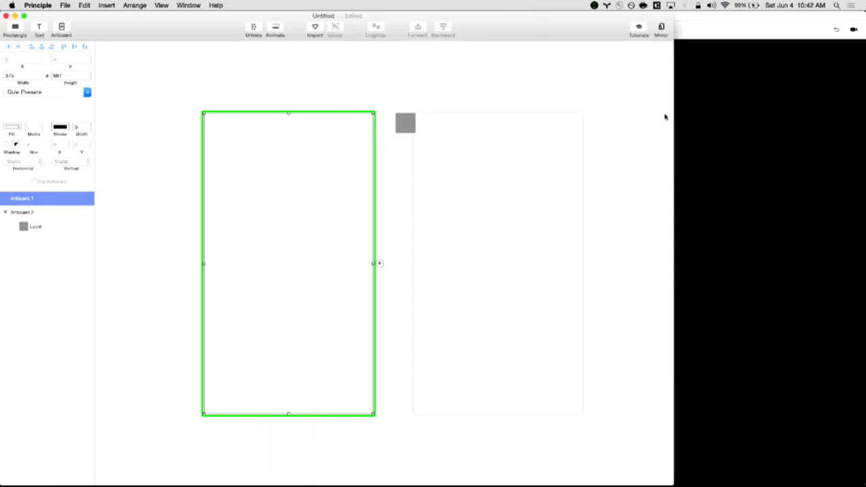
pyautogui.click(673, 112)
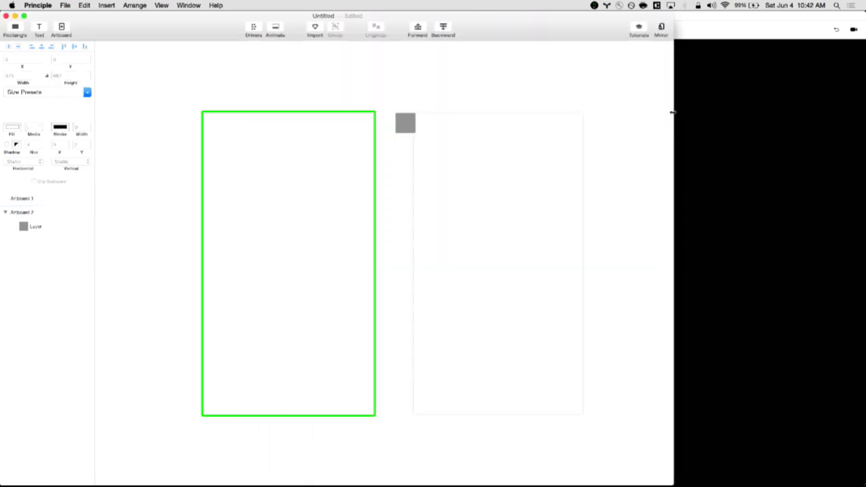
pyautogui.moveTo(672, 113); pyautogui.dragTo(813, 115)
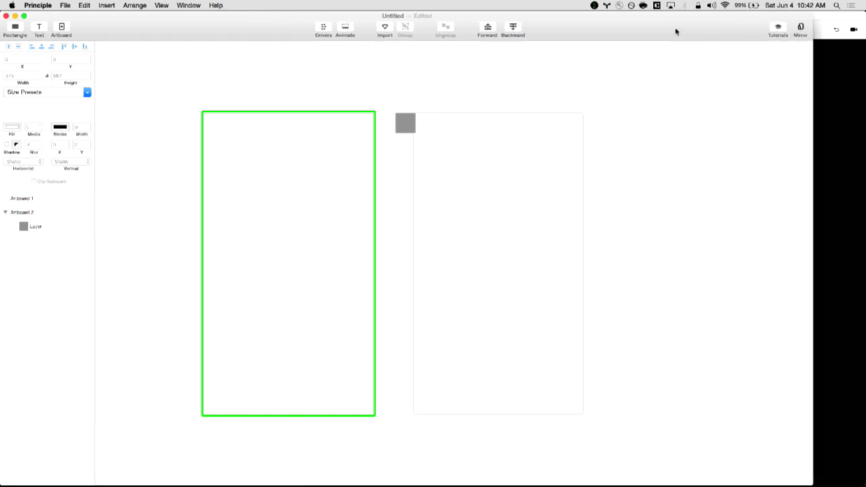
# Step: Look at the artboards and transitions in the demo2 document, then return to the untitled document
pyautogui.press('super+grave')
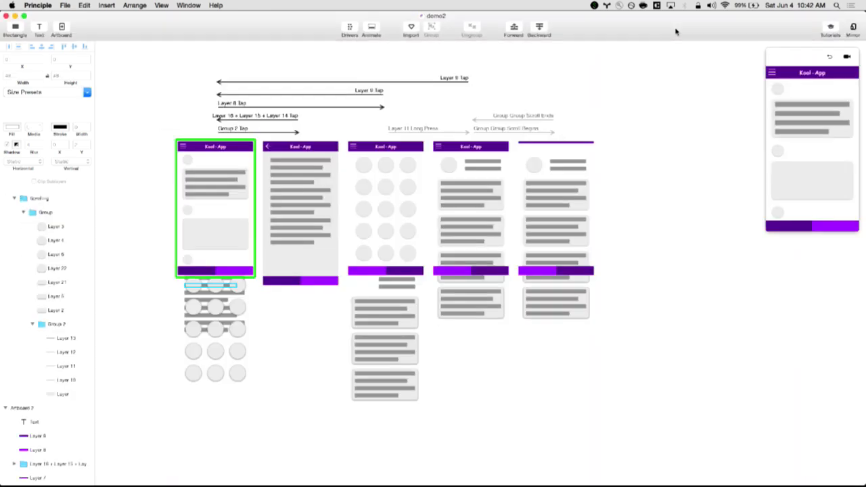
pyautogui.press('super+grave')
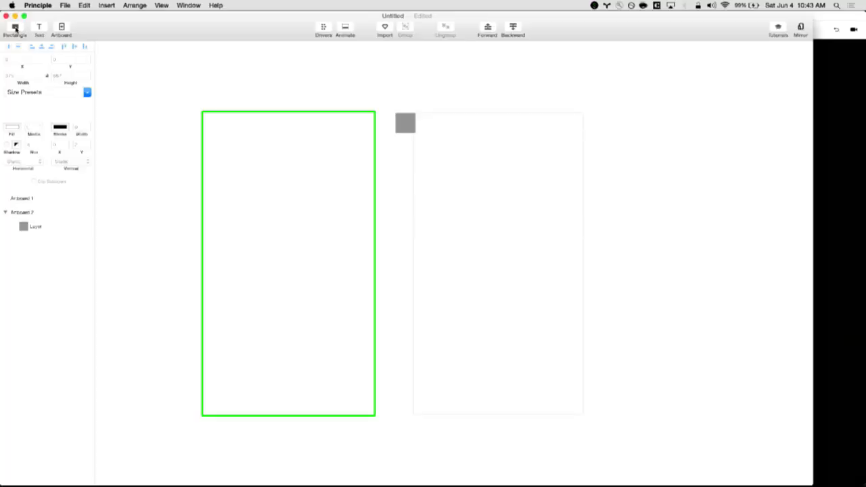
# Step: Move the gray rectangle inside Artboard 2 and enlarge it to about 288 by 257 at X 24, Y 160
pyautogui.click(404, 126)
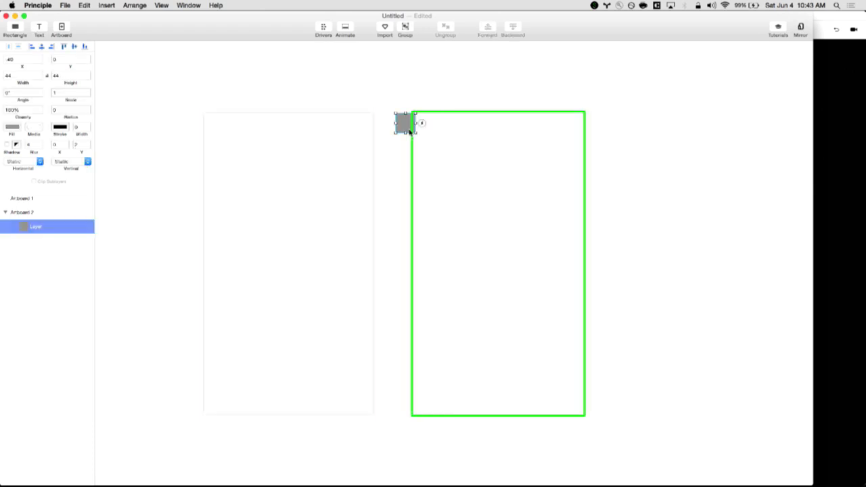
pyautogui.moveTo(405, 127); pyautogui.dragTo(423, 127)
pyautogui.moveTo(425, 124); pyautogui.dragTo(555, 302)
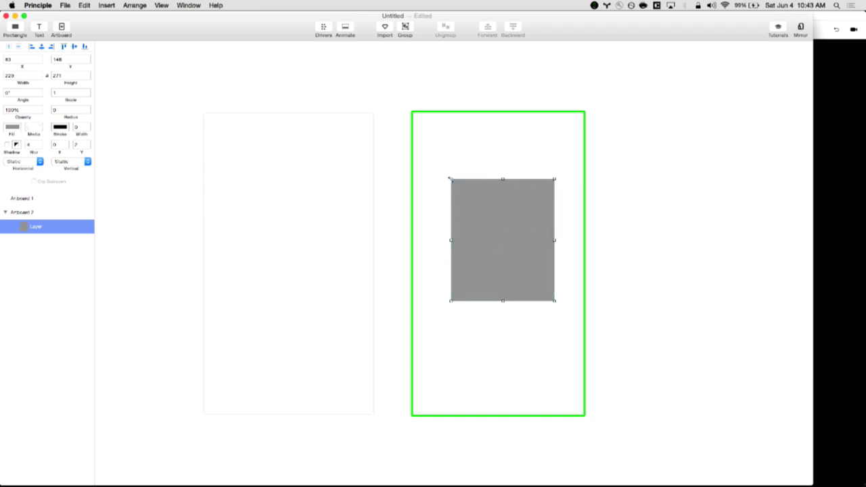
pyautogui.moveTo(451, 179); pyautogui.dragTo(424, 188)
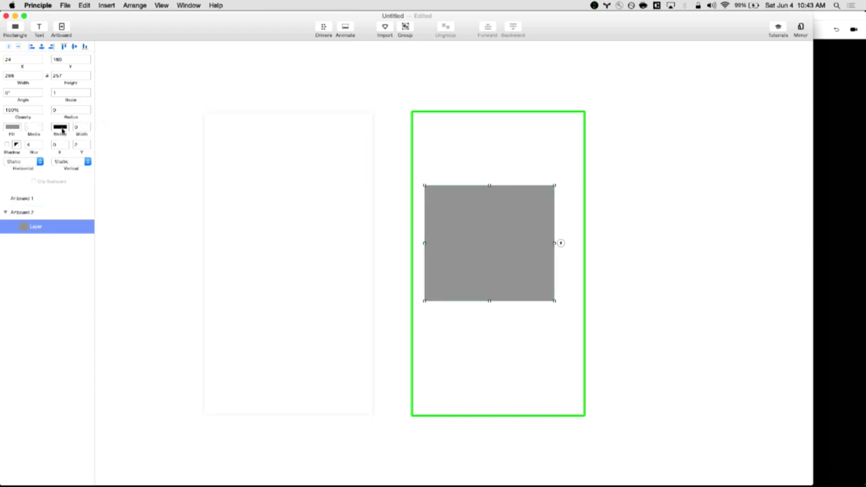
pyautogui.moveTo(63, 118); pyautogui.dragTo(134, 135)
# Step: Add a text layer with the default text to Artboard 2 and create a third artboard
pyautogui.click(478, 162)
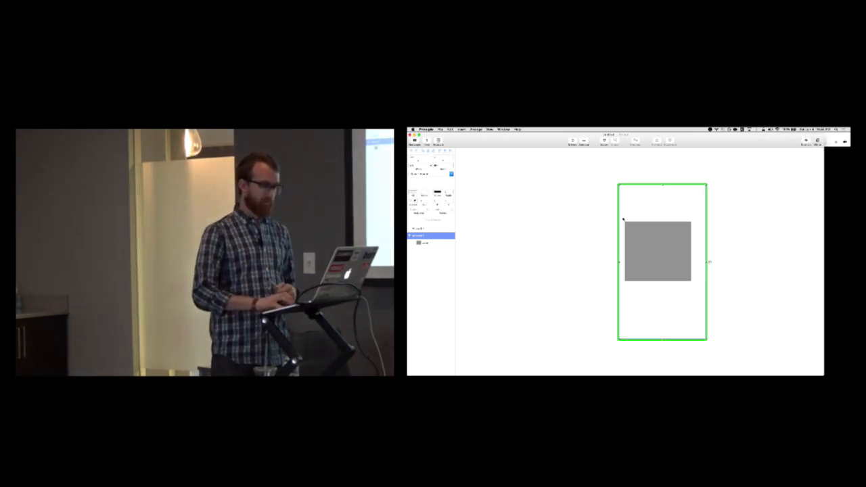
pyautogui.press('t')
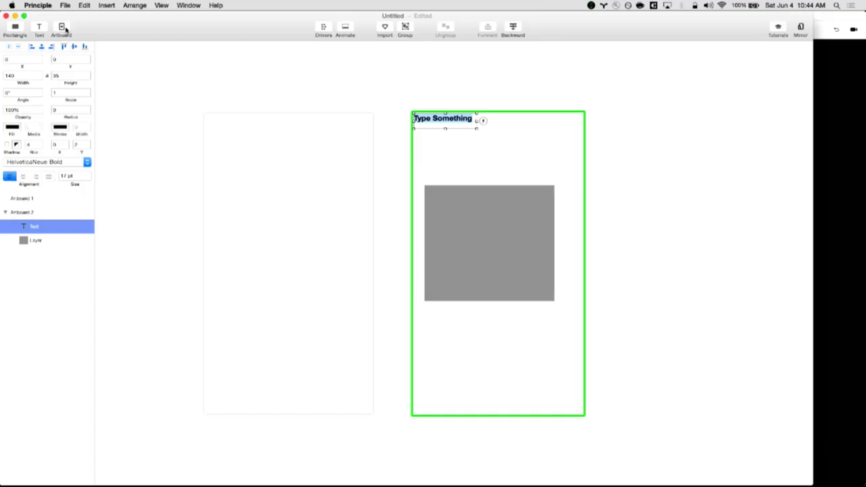
pyautogui.click(62, 27)
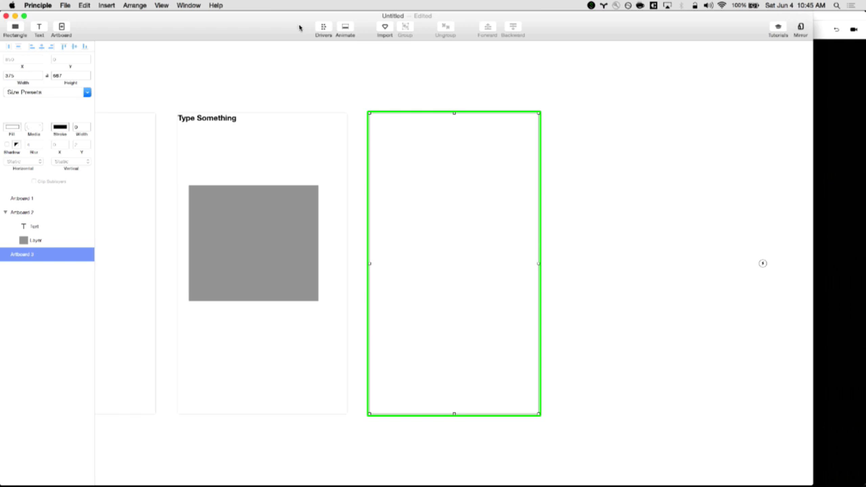
# Step: Show the drivers area and the animation timeline
pyautogui.click(325, 27)
pyautogui.click(345, 28)
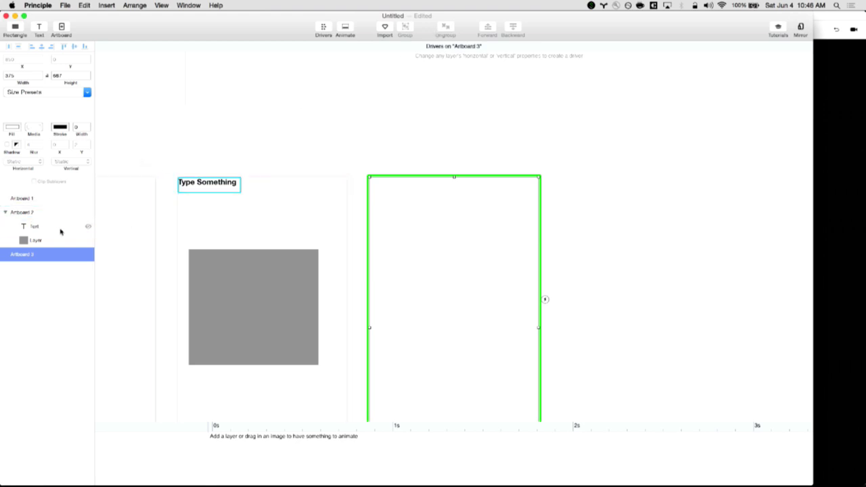
# Step: Send the text layer in Artboard 2 backward, behind the gray rectangle
pyautogui.click(57, 231)
pyautogui.click(54, 241)
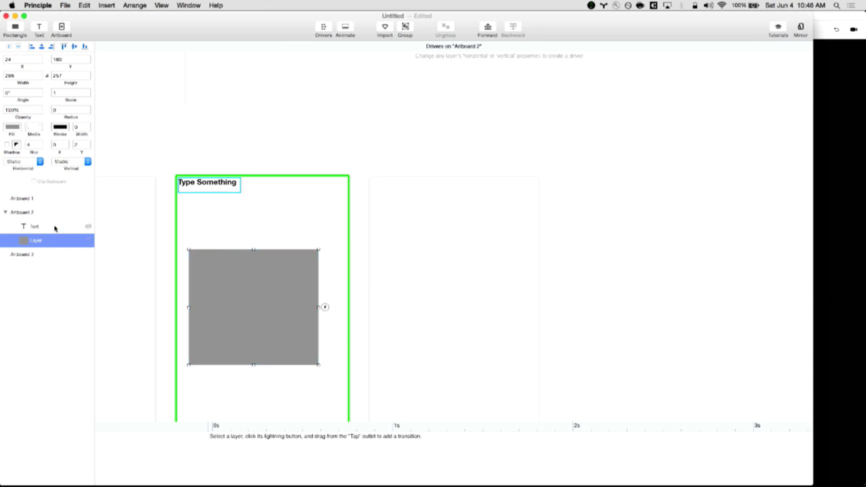
pyautogui.click(55, 227)
pyautogui.click(513, 30)
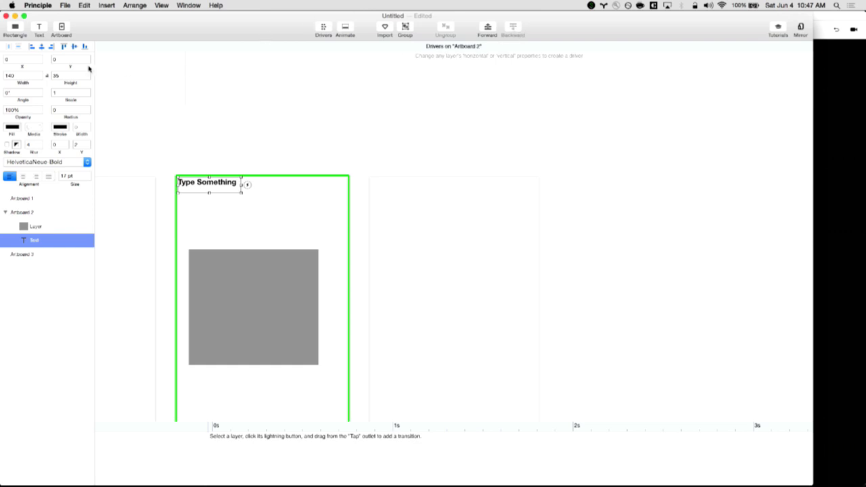
# Step: Hide the drivers area and the animation timeline
pyautogui.scroll(-5, 289, 220)
pyautogui.hscroll(-5, 289, 220)
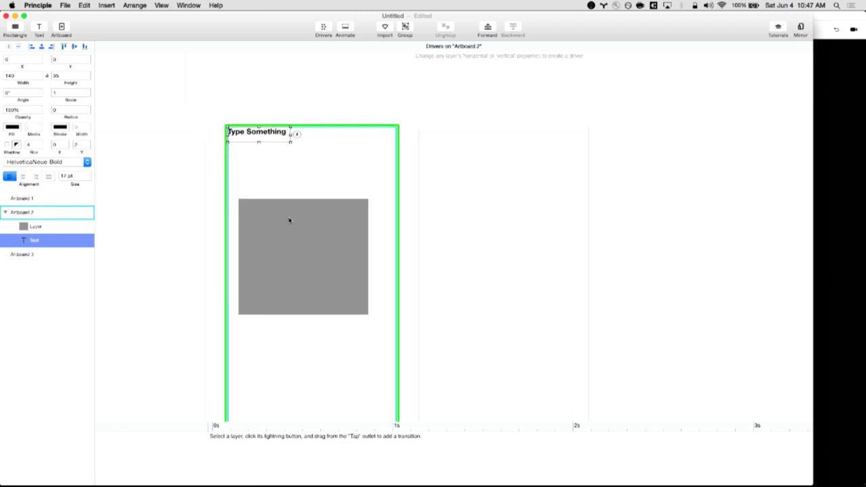
pyautogui.click(324, 33)
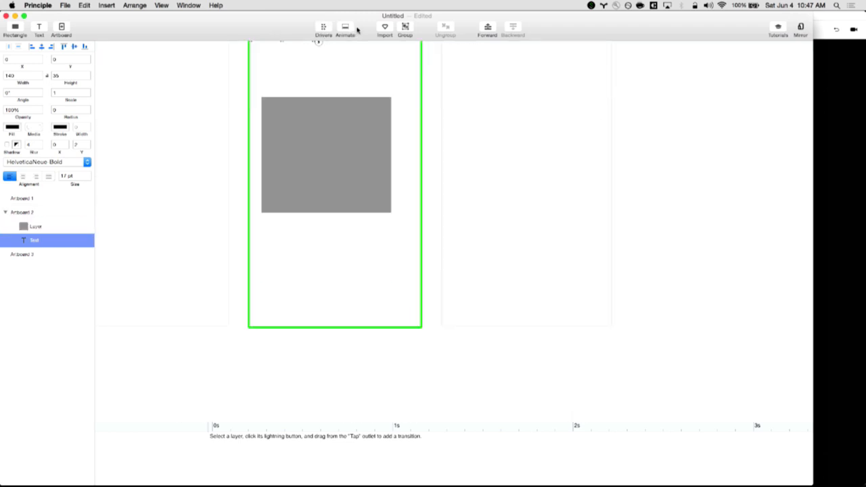
pyautogui.click(348, 30)
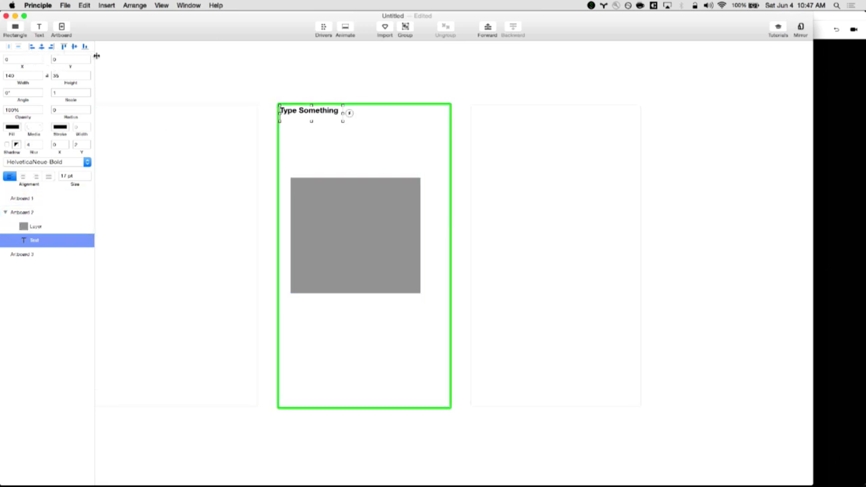
# Step: Center the text horizontally on Artboard 2 and align the gray rectangle to the artboard's bottom-left corner
pyautogui.click(41, 47)
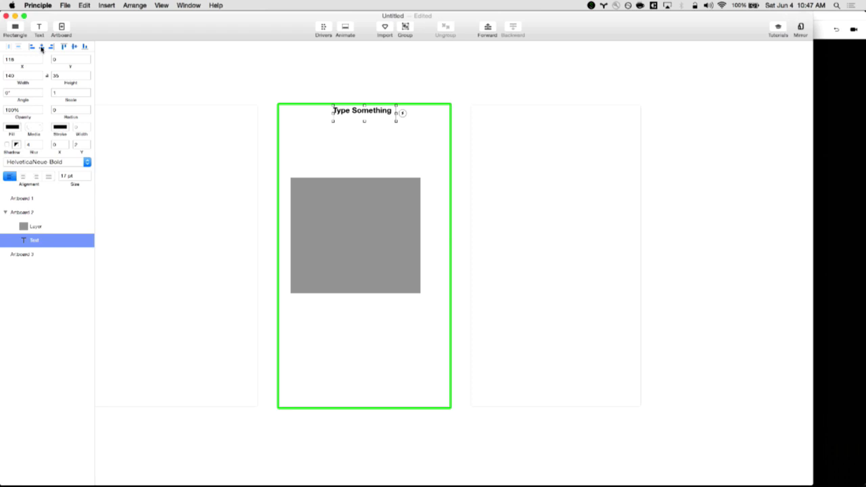
pyautogui.click(306, 217)
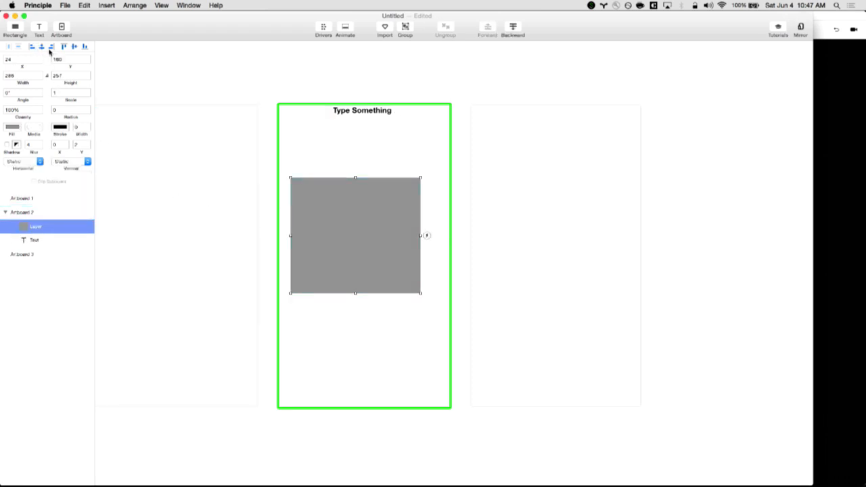
pyautogui.click(85, 47)
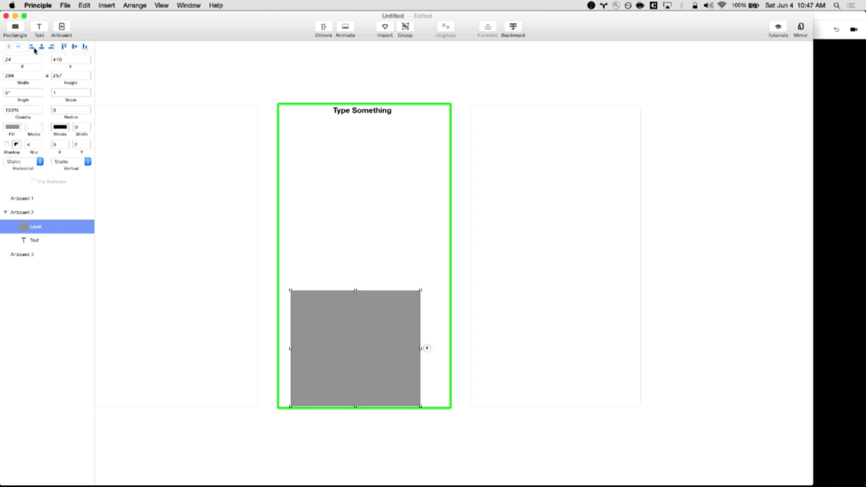
pyautogui.click(32, 47)
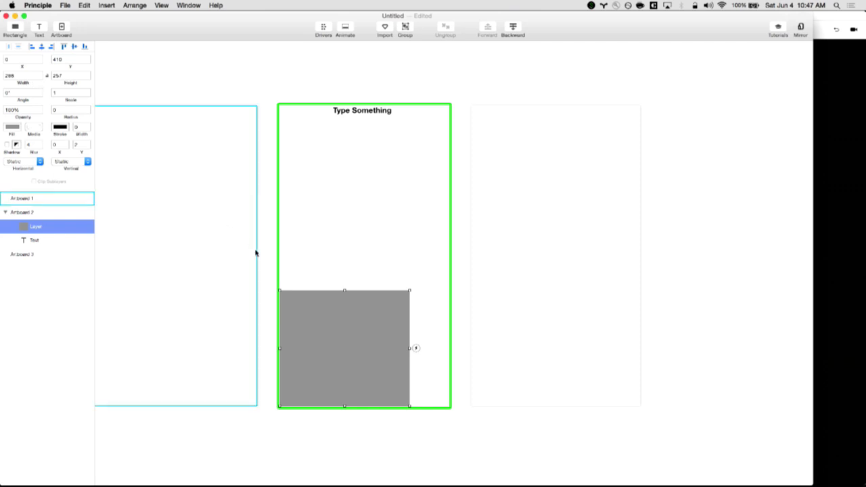
# Step: Shrink the gray rectangle from its top-right corner, then set its width to 255 and its height to 200
pyautogui.moveTo(409, 290); pyautogui.dragTo(375, 320)
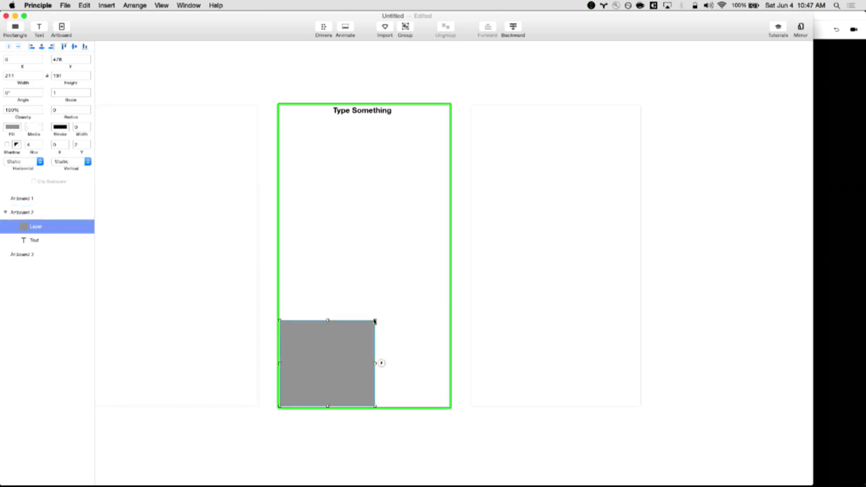
pyautogui.moveTo(25, 82); pyautogui.dragTo(49, 87)
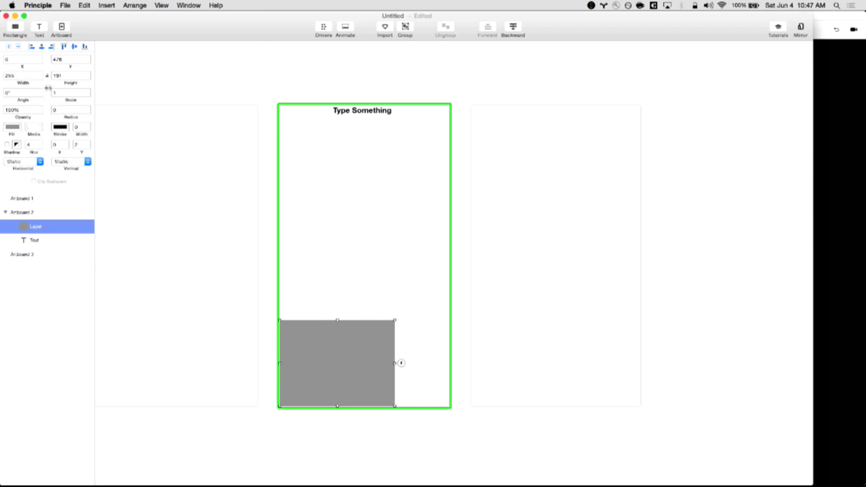
pyautogui.click(88, 74)
pyautogui.click(88, 75)
pyautogui.click(88, 75)
pyautogui.click(88, 74)
pyautogui.click(88, 74)
pyautogui.click(88, 74)
pyautogui.click(88, 74)
pyautogui.click(88, 74)
pyautogui.click(88, 75)
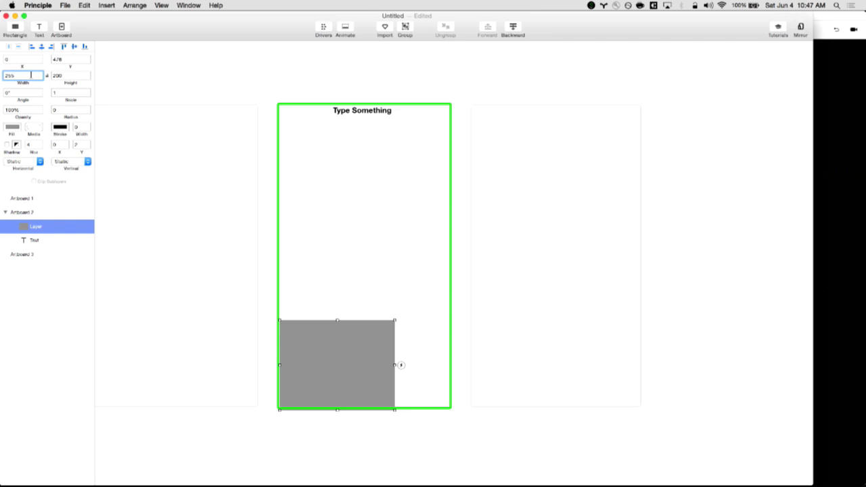
# Step: Halve the gray rectangle's width by dividing its value with /2
pyautogui.write('/2')
pyautogui.press('Return')
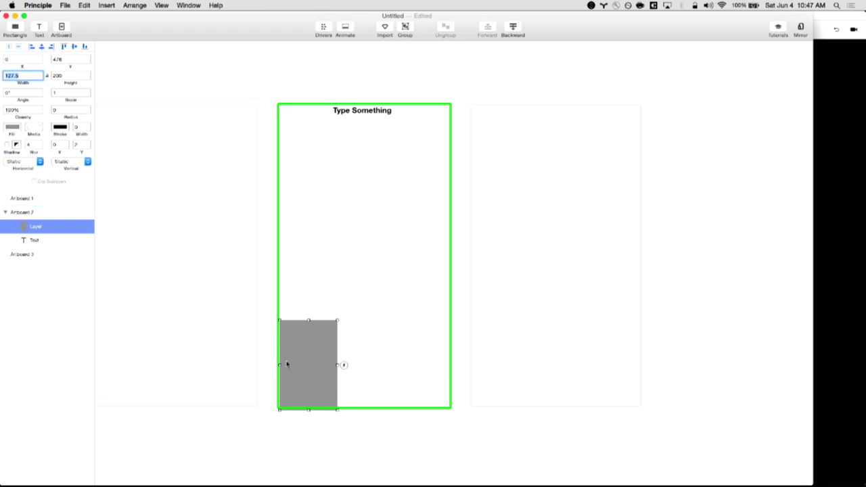
# Step: Stretch the gray rectangle across the full width of Artboard 2, then set its width to a third by entering 375/3
pyautogui.moveTo(306, 367); pyautogui.dragTo(448, 363)
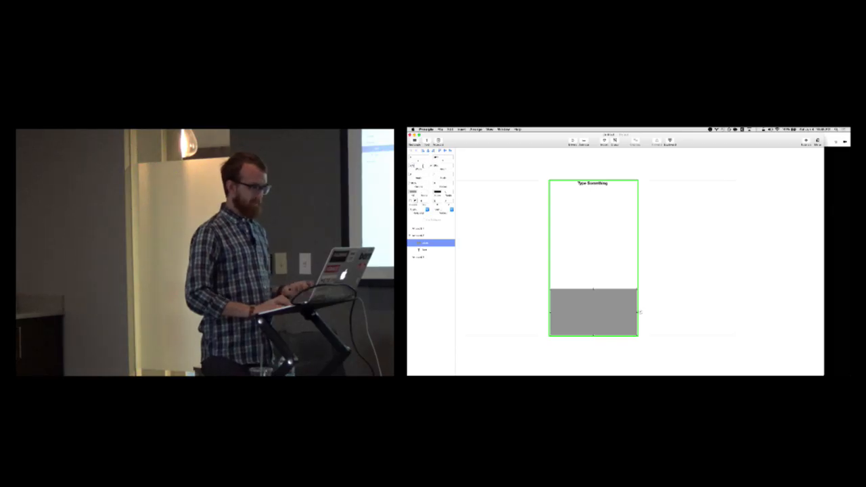
pyautogui.click(424, 166)
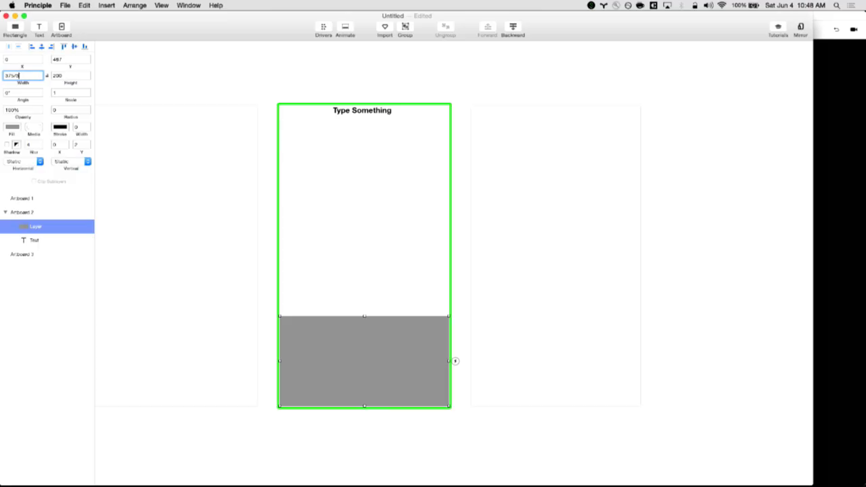
pyautogui.moveTo(639, 312); pyautogui.dragTo(582, 312)
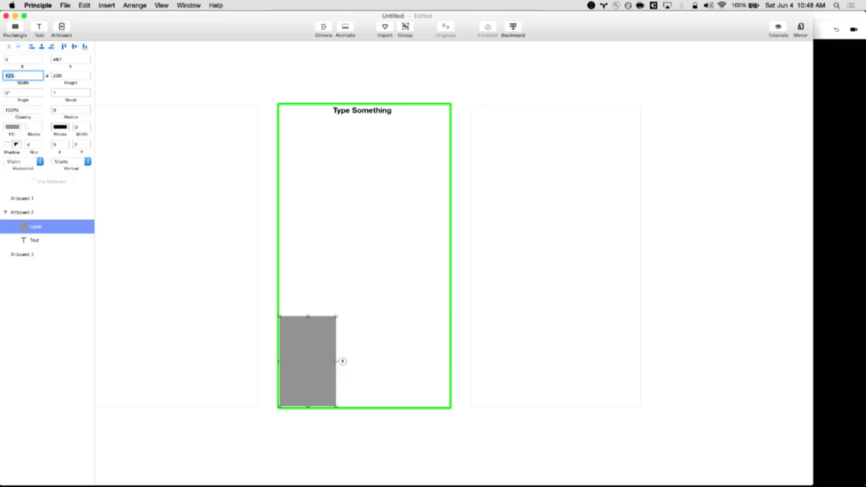
# Step: Set the gray rectangle's height to 20 and align it to the bottom edge of Artboard 2
pyautogui.click(69, 75)
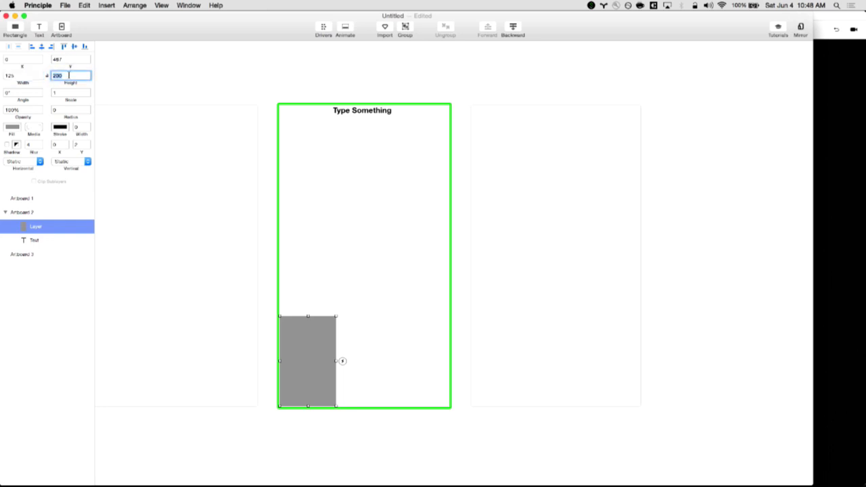
pyautogui.write('20')
pyautogui.press('Return')
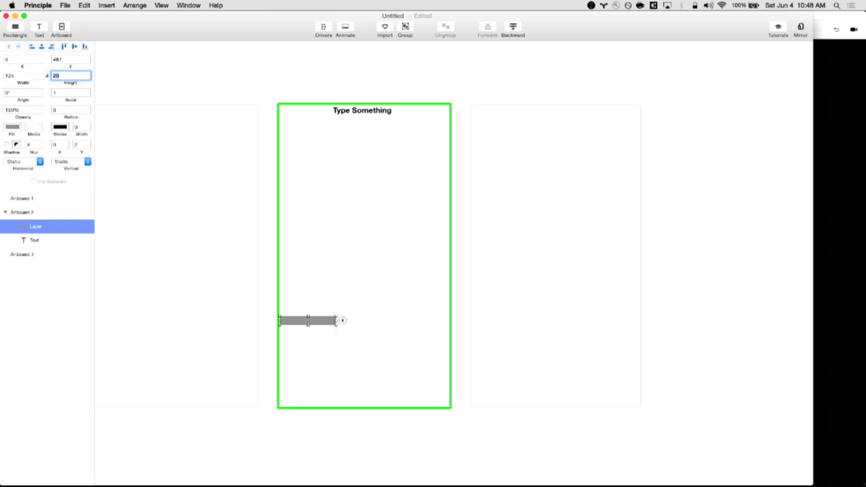
pyautogui.click(84, 47)
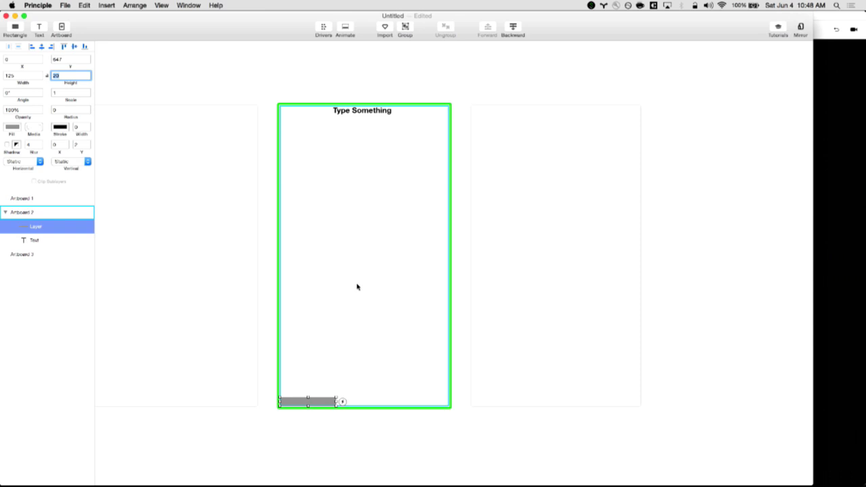
pyautogui.scroll(5, 358, 287)
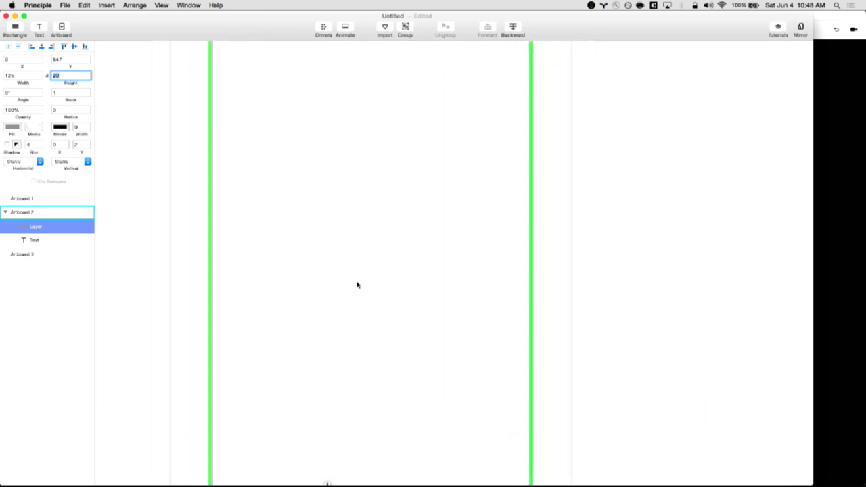
pyautogui.scroll(-5, 357, 287)
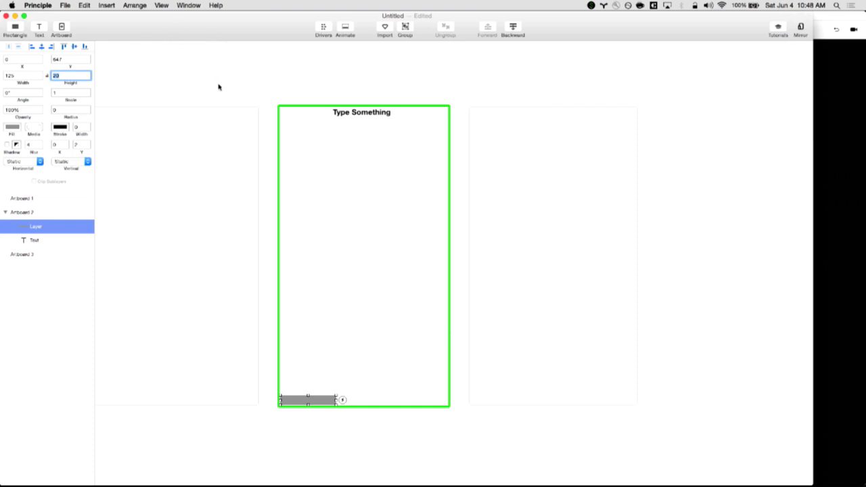
pyautogui.moveTo(141, 31); pyautogui.dragTo(138, 30)
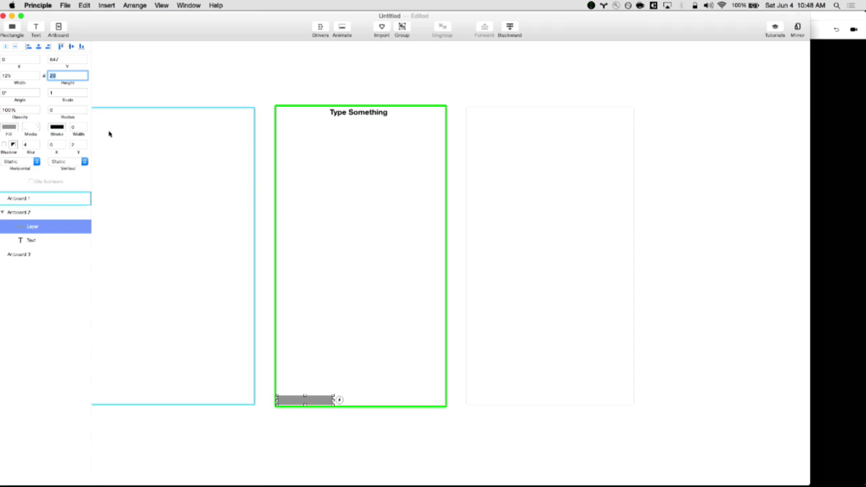
# Step: Select Artboards 1, 2 and 3 and the text layer in turn to inspect how the canvas focuses on each
pyautogui.click(39, 197)
pyautogui.click(42, 214)
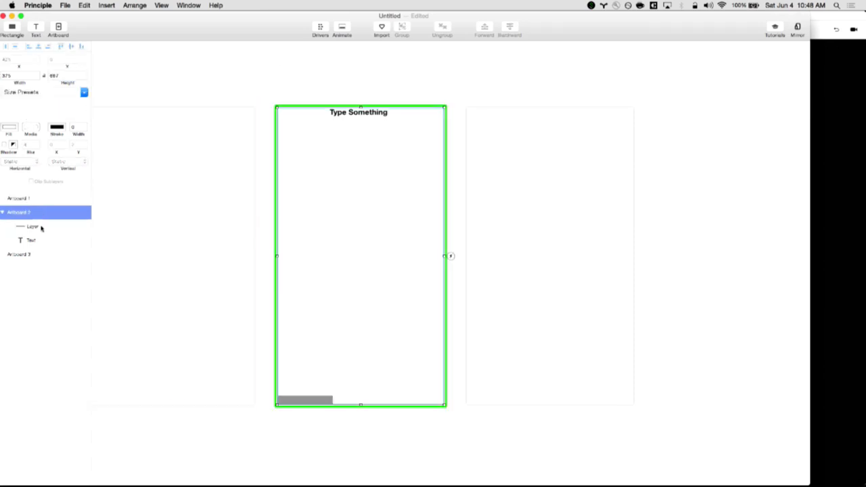
pyautogui.click(36, 254)
pyautogui.click(50, 204)
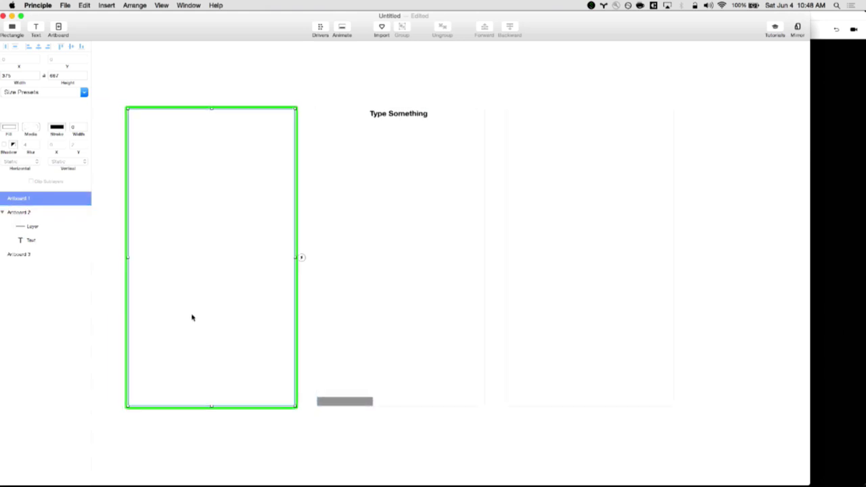
pyautogui.click(49, 242)
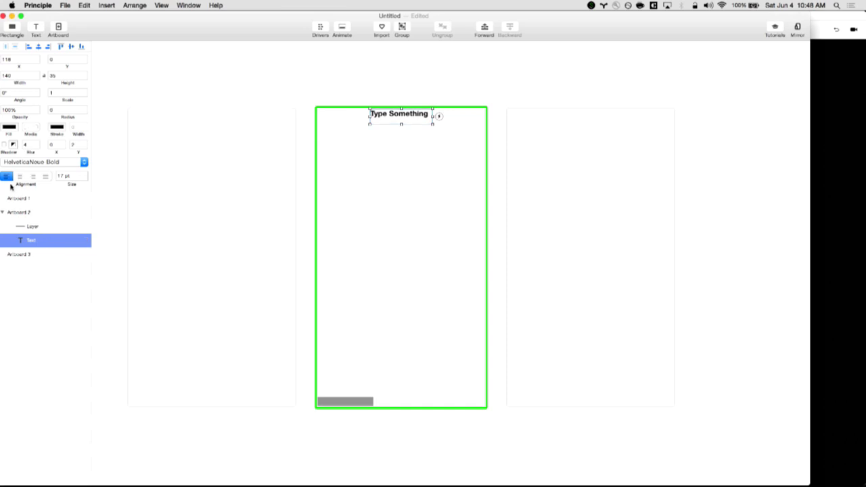
# Step: Select Artboard 1 and open its name for editing
pyautogui.click(17, 198)
pyautogui.click(20, 211)
pyautogui.click(22, 199)
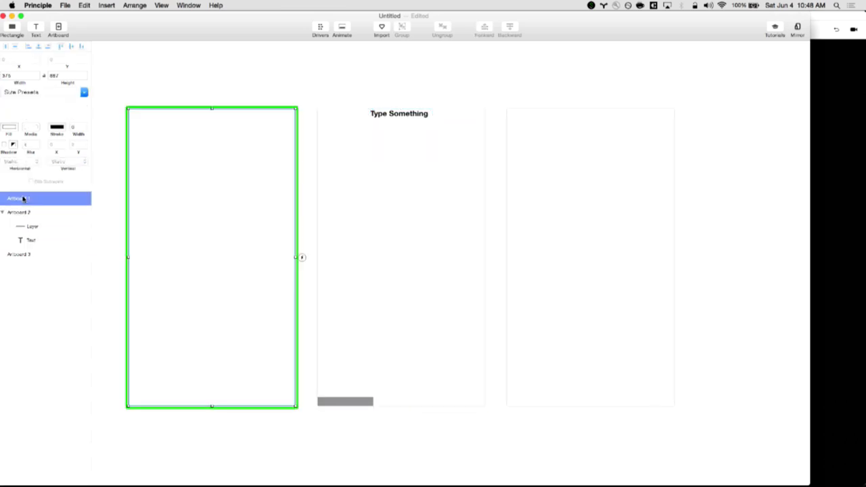
pyautogui.doubleClick(23, 198)
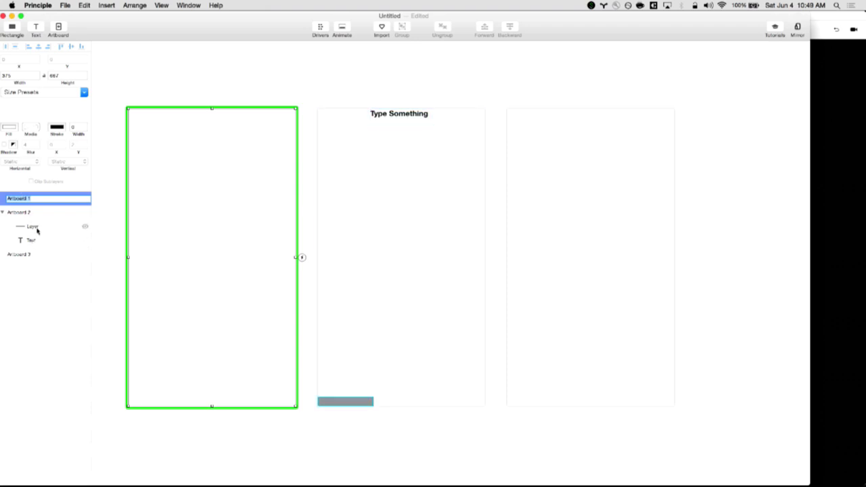
# Step: Try to nest the text layer inside the gray rectangle's layer on Artboard 2
pyautogui.moveTo(35, 243); pyautogui.dragTo(44, 230)
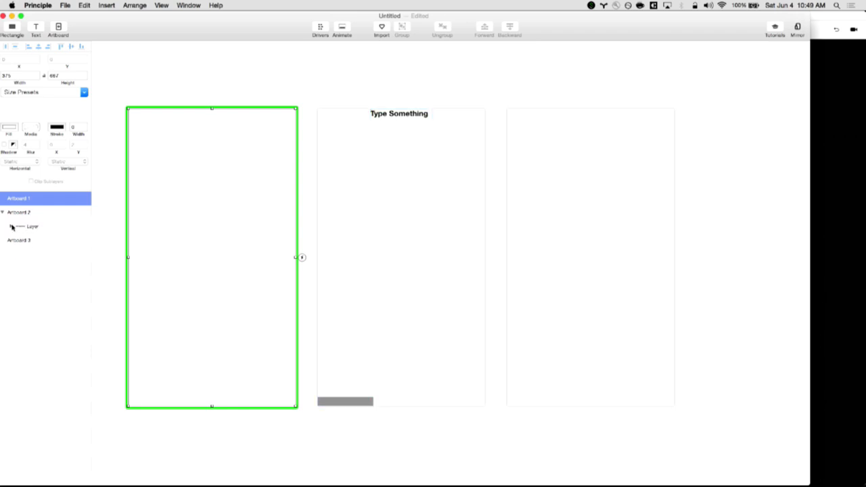
pyautogui.click(11, 226)
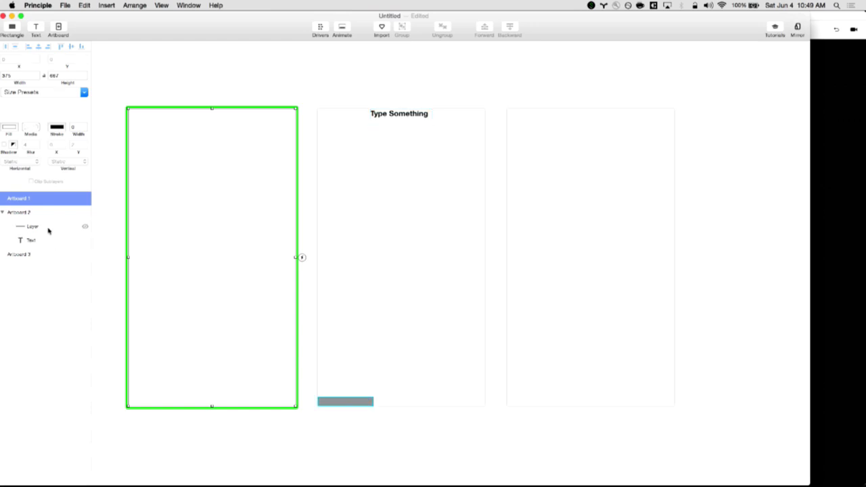
# Step: Group the gray rectangle and text layers on Artboard 2, then ungroup them
pyautogui.click(48, 230)
pyautogui.keyDown('shift'); pyautogui.click(48, 242); pyautogui.keyUp('shift')
pyautogui.press('super+g')
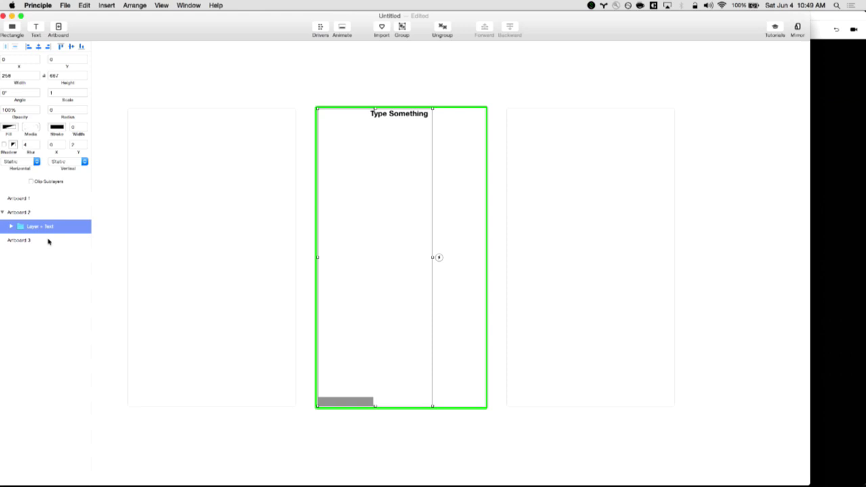
pyautogui.press('super+shift+g')
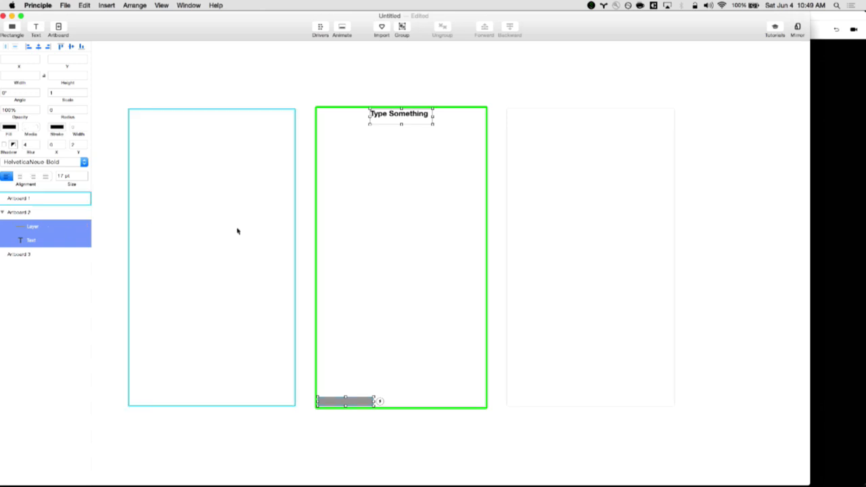
# Step: Select Artboard 3 and examine the interaction events available for it
pyautogui.hscroll(5, 444, 219)
pyautogui.click(501, 222)
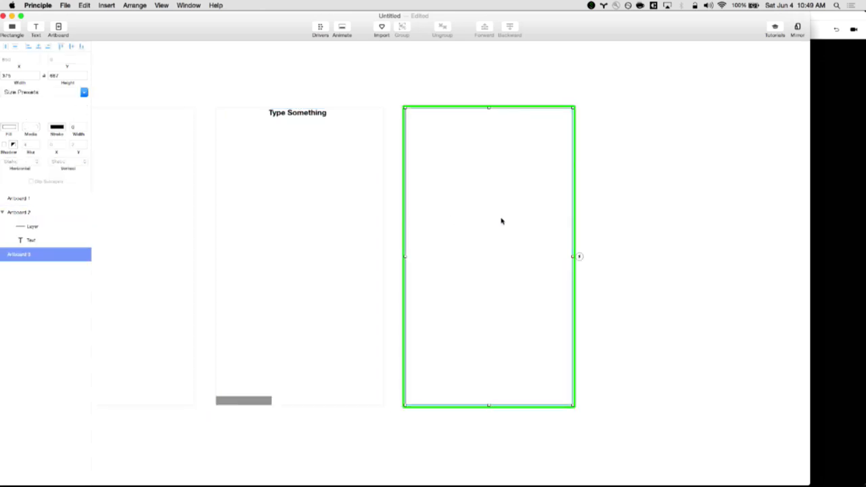
pyautogui.click(579, 257)
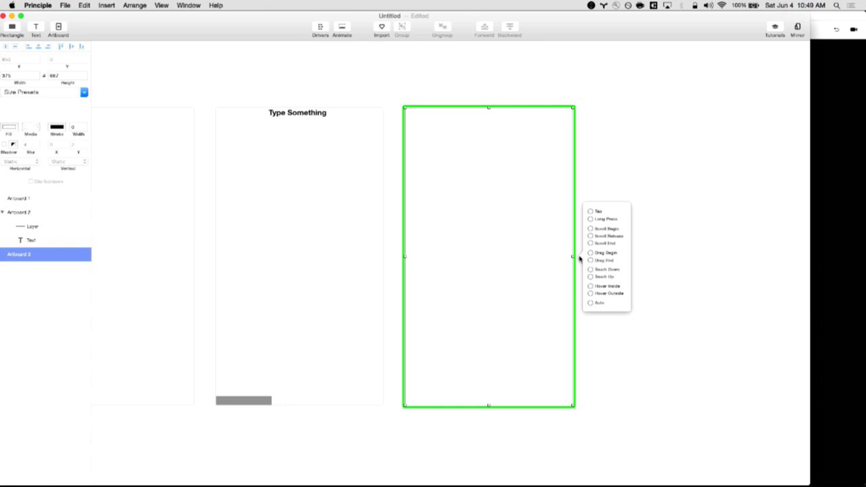
pyautogui.click(547, 257)
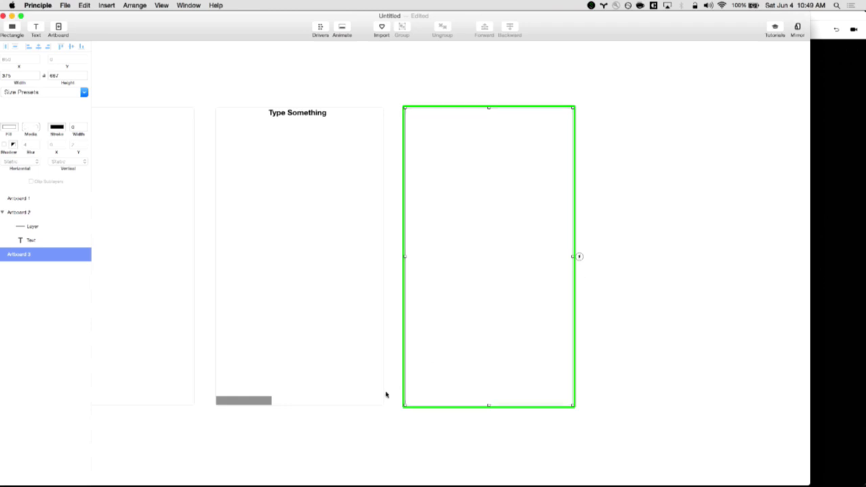
# Step: Select the gray rectangle and the text on Artboard 2 in turn, and open the text's interaction events
pyautogui.click(248, 402)
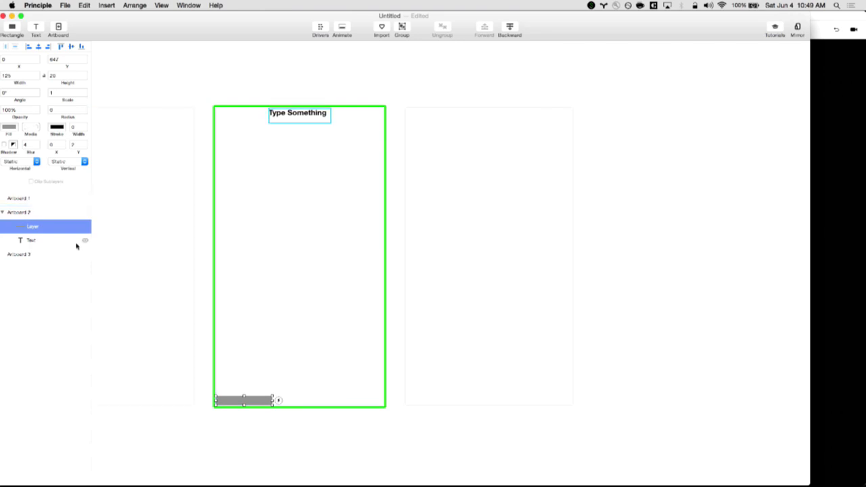
pyautogui.click(47, 241)
pyautogui.click(47, 228)
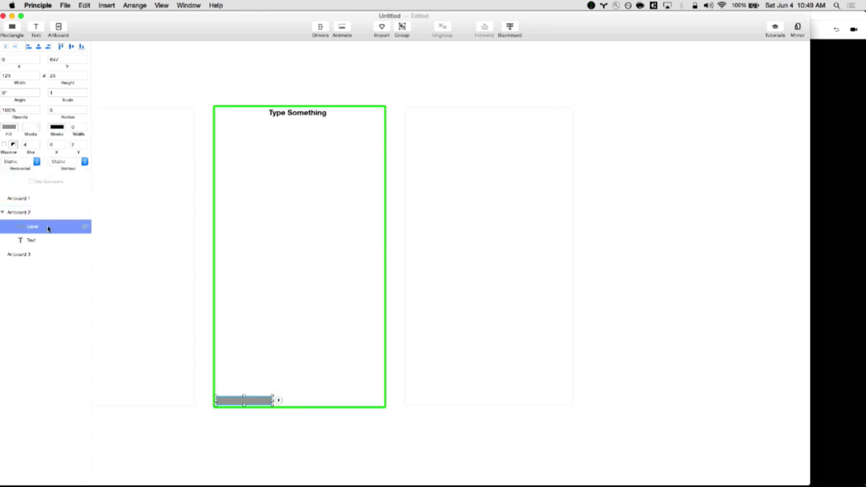
pyautogui.click(48, 239)
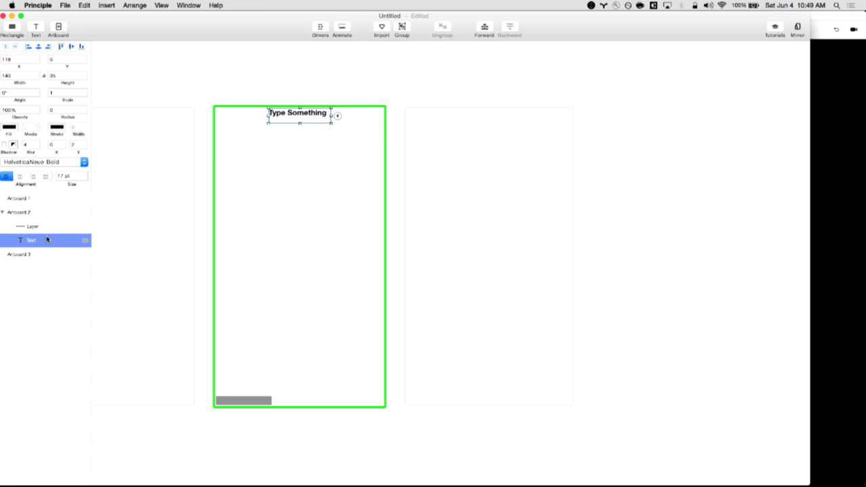
pyautogui.click(337, 120)
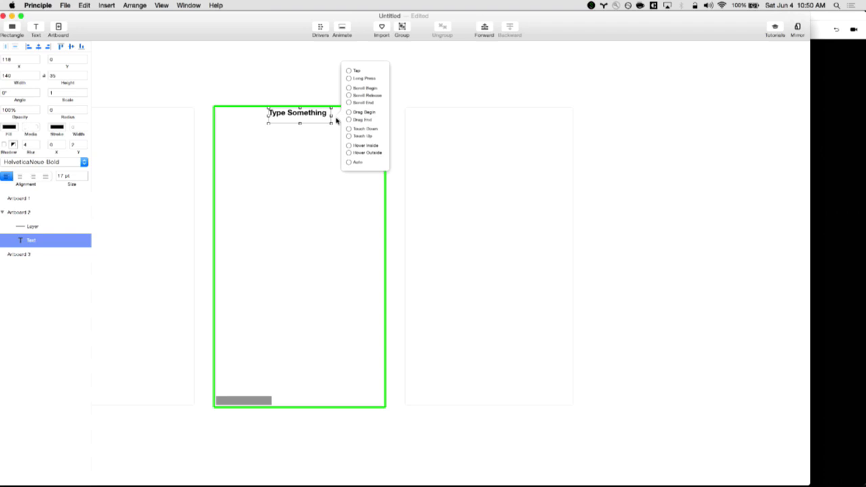
# Step: Create a Tap transition from Artboard 2 back onto itself to generate a duplicate artboard as its destination
pyautogui.click(352, 288)
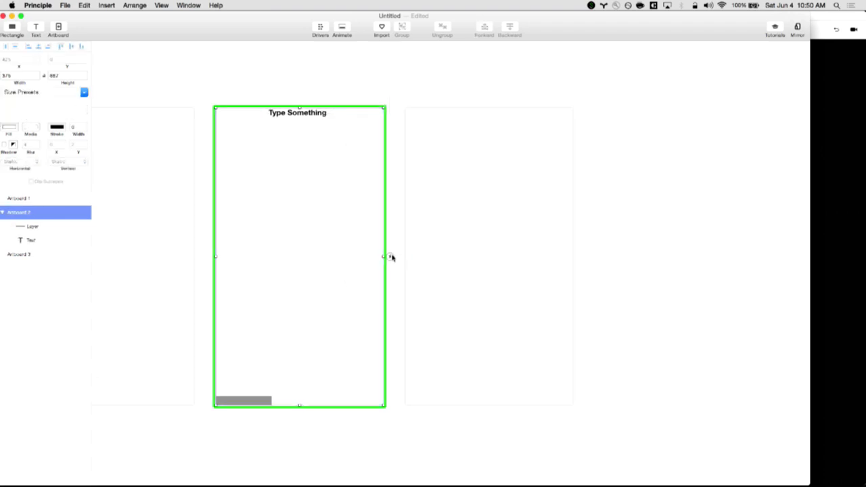
pyautogui.click(392, 257)
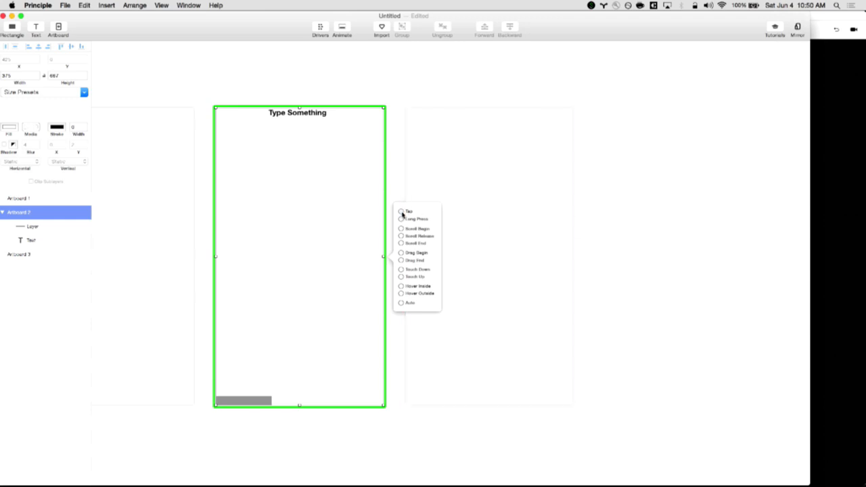
pyautogui.moveTo(402, 213); pyautogui.dragTo(358, 187)
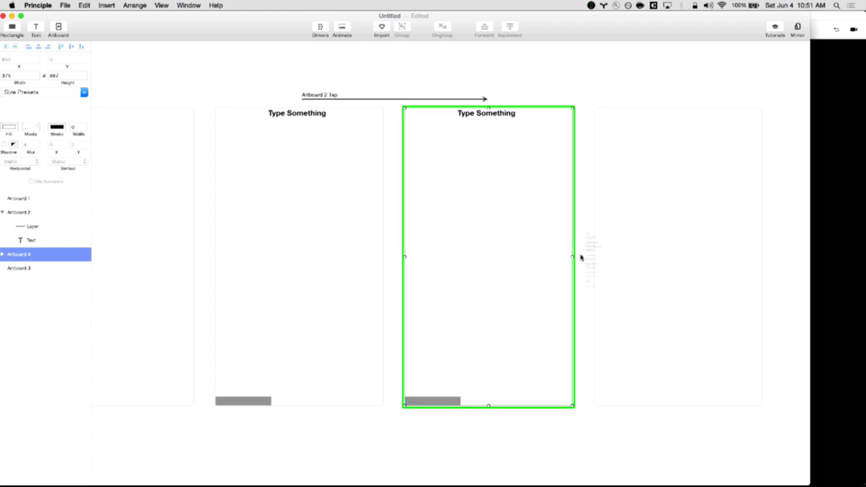
# Step: View the interaction events of Artboard 4 and the preview window, and return to the canvas
pyautogui.click(580, 257)
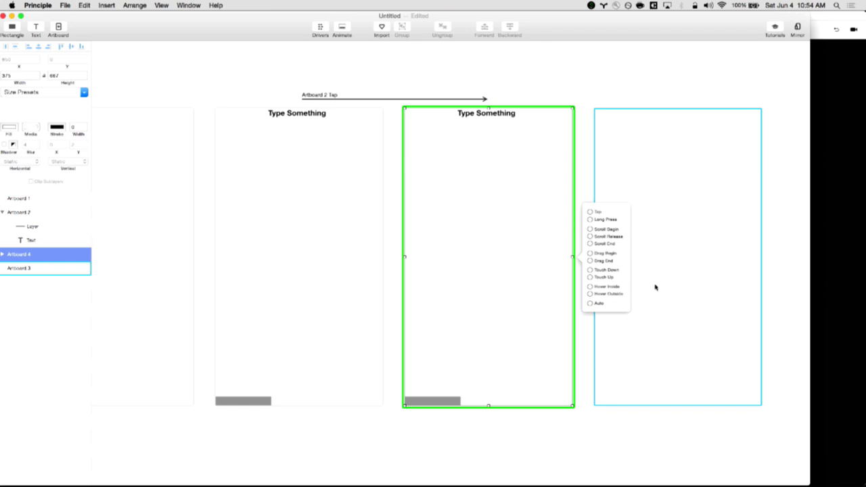
pyautogui.click(847, 207)
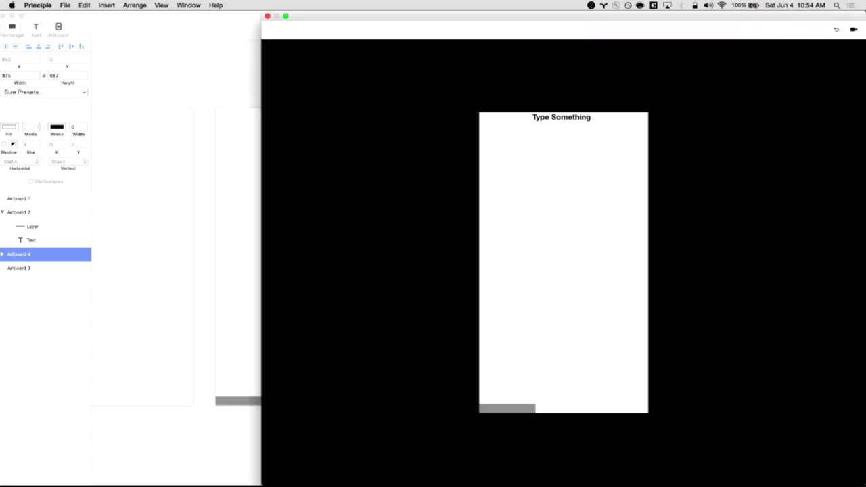
pyautogui.click(238, 95)
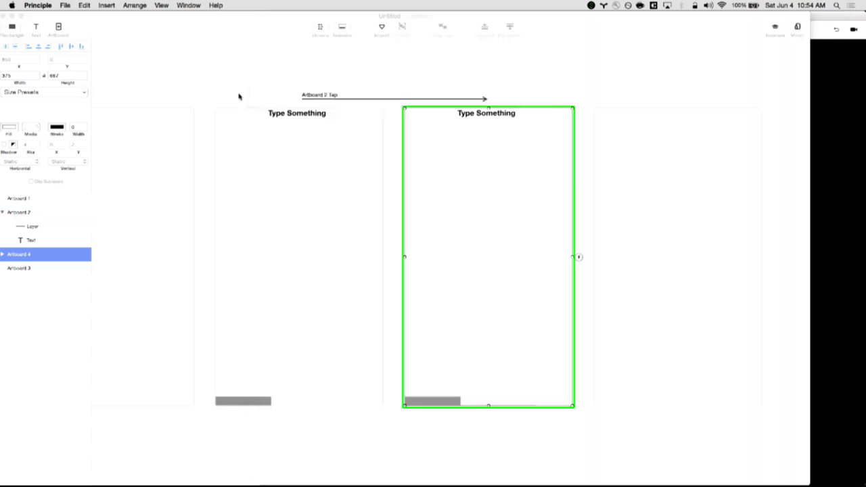
# Step: Create an Auto transition from Artboard 4 to Artboard 3
pyautogui.click(571, 257)
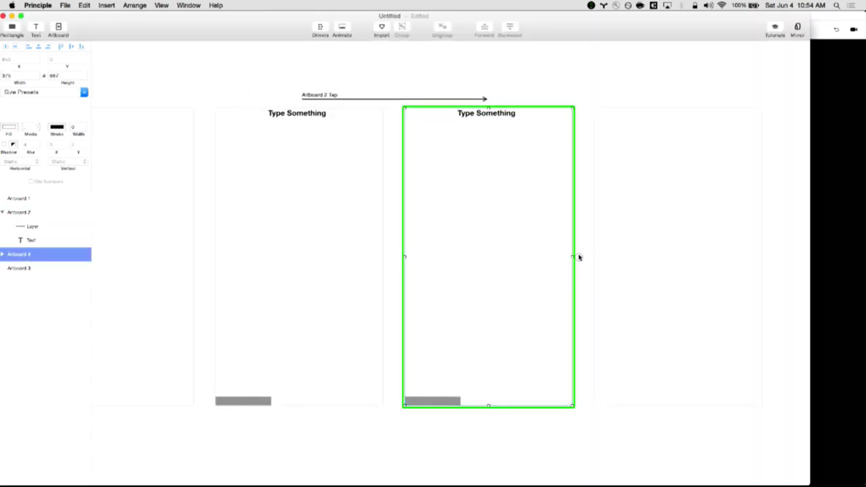
pyautogui.click(578, 257)
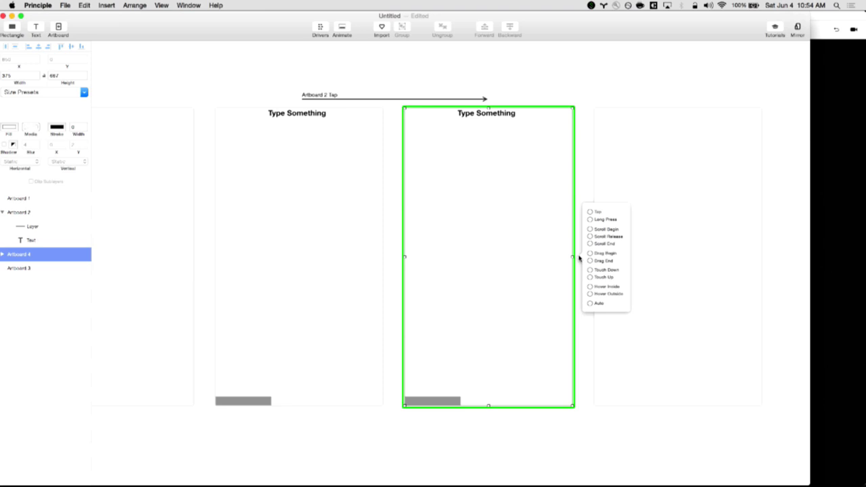
pyautogui.click(533, 222)
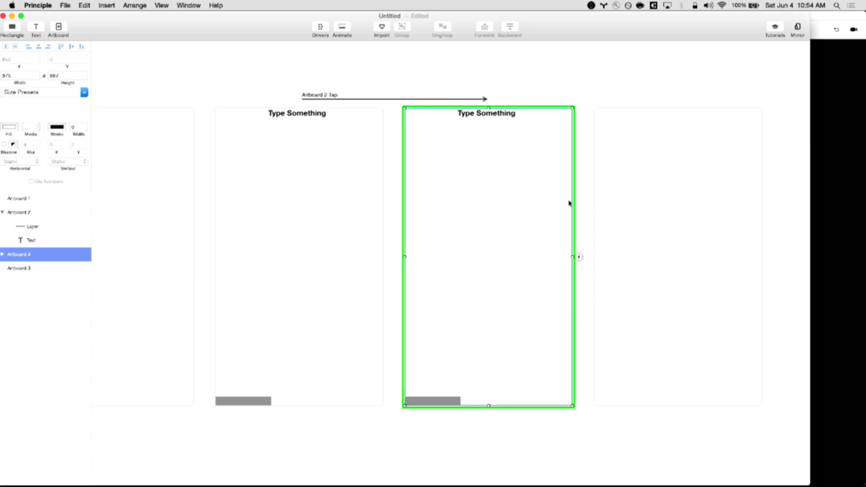
pyautogui.click(579, 257)
pyautogui.moveTo(590, 305); pyautogui.dragTo(683, 302)
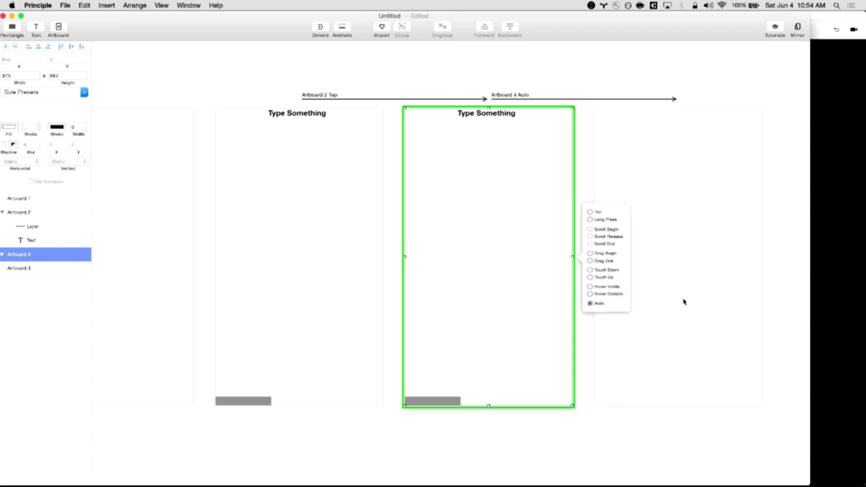
# Step: Select Artboard 2 and test its Tap transition in the preview window
pyautogui.click(360, 156)
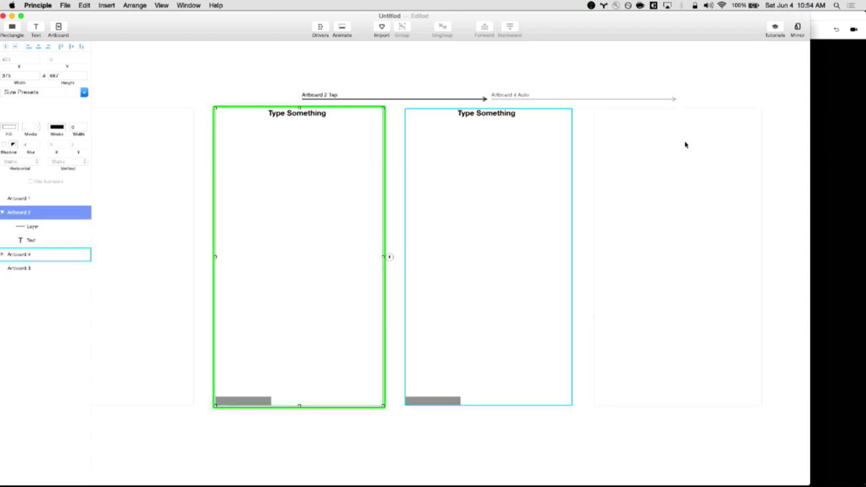
pyautogui.click(828, 163)
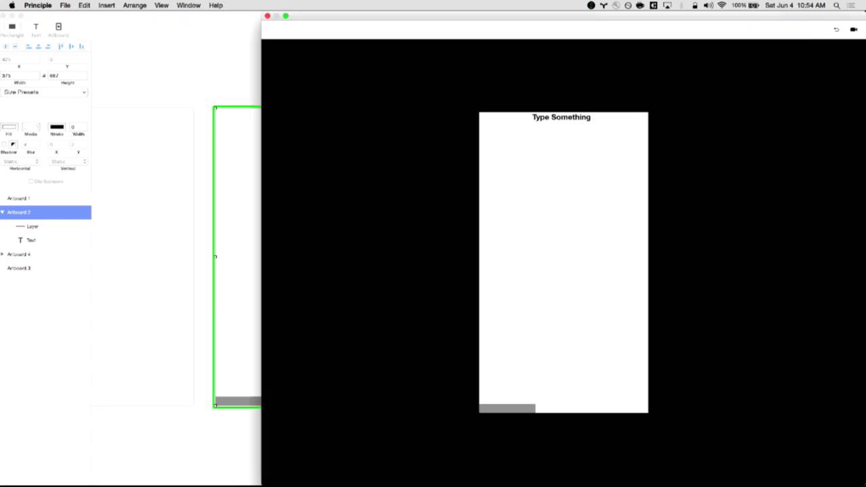
pyautogui.click(611, 229)
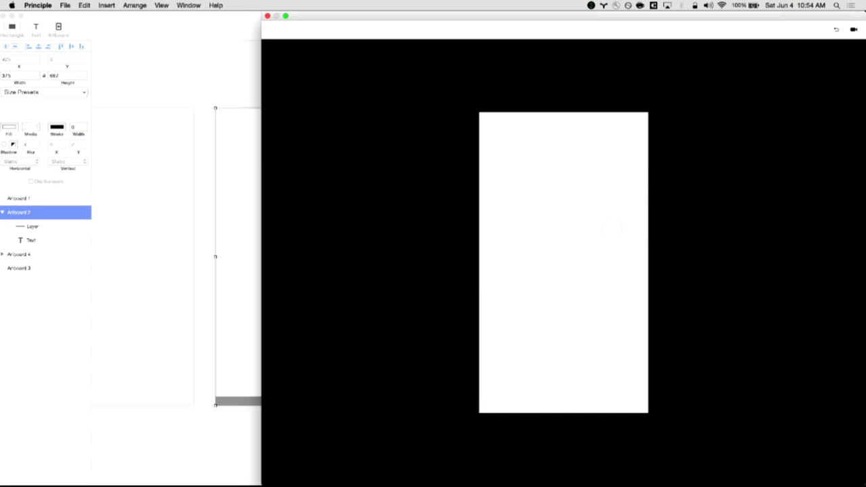
# Step: View the PowerSage Watch prototype's hover and Auto animations in an enlarged preview, and return to the untitled document
pyautogui.hotkey('ctrl', 'Up')
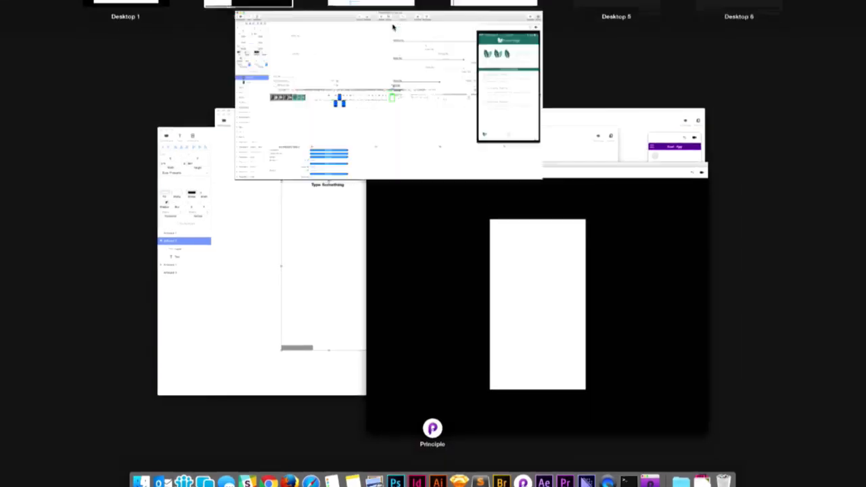
pyautogui.click(393, 27)
pyautogui.hotkey('ctrl', 'Up')
pyautogui.click(329, 141)
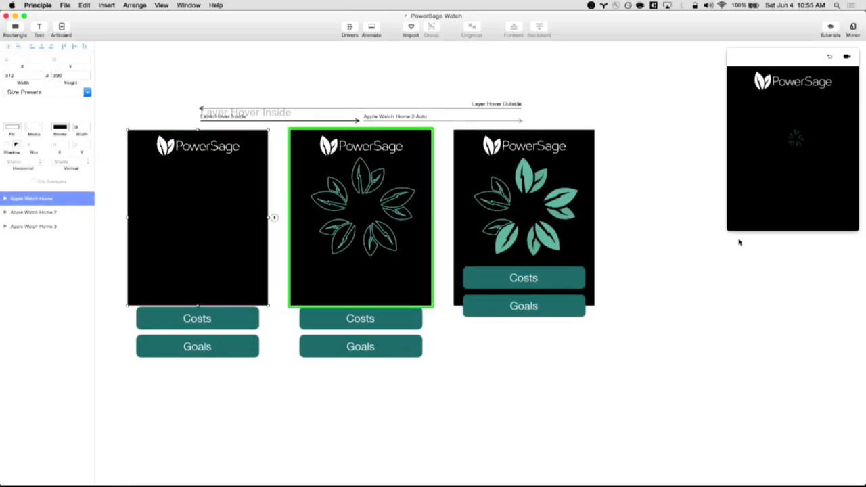
pyautogui.moveTo(727, 231); pyautogui.dragTo(634, 348)
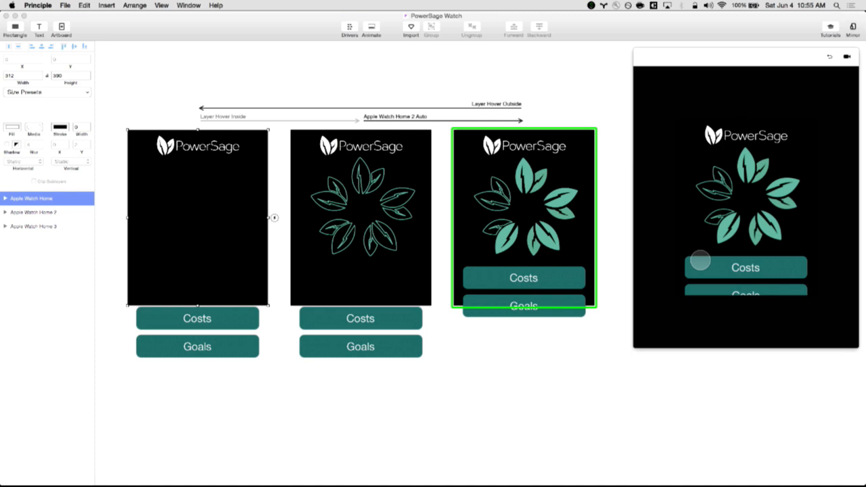
pyautogui.hotkey('ctrl', 'Up')
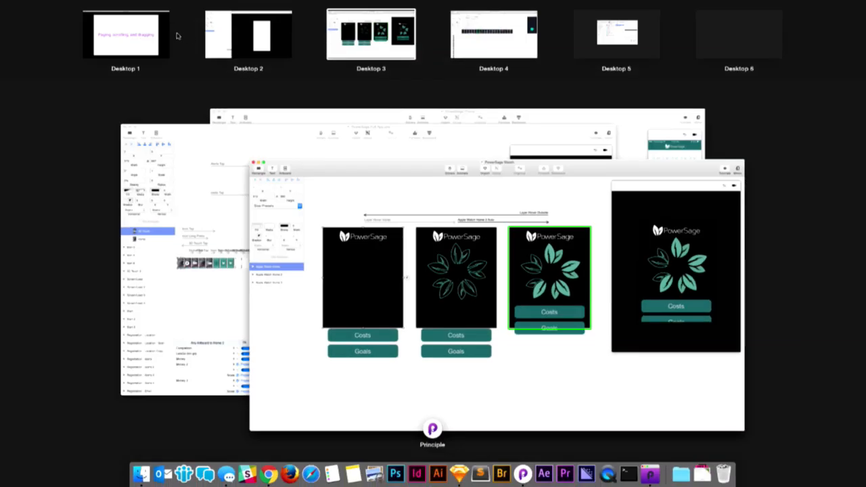
pyautogui.click(232, 46)
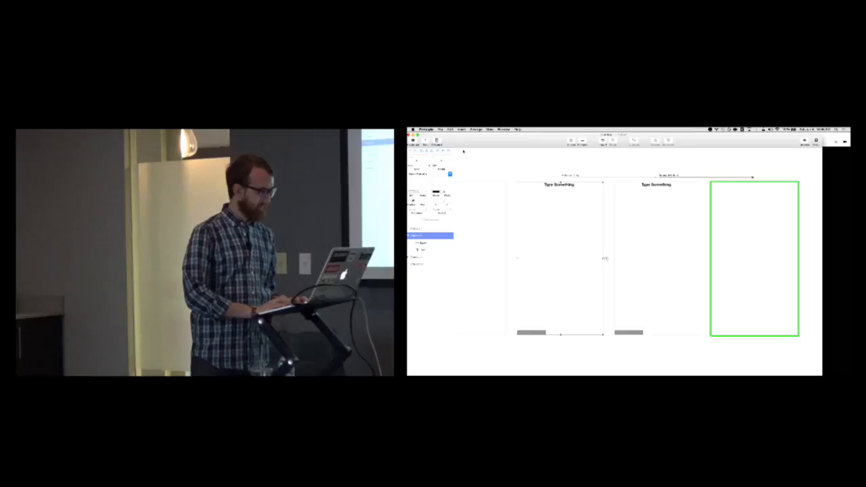
# Step: Close the untitled prototype without saving its changes and create a new blank document
pyautogui.press('super+w')
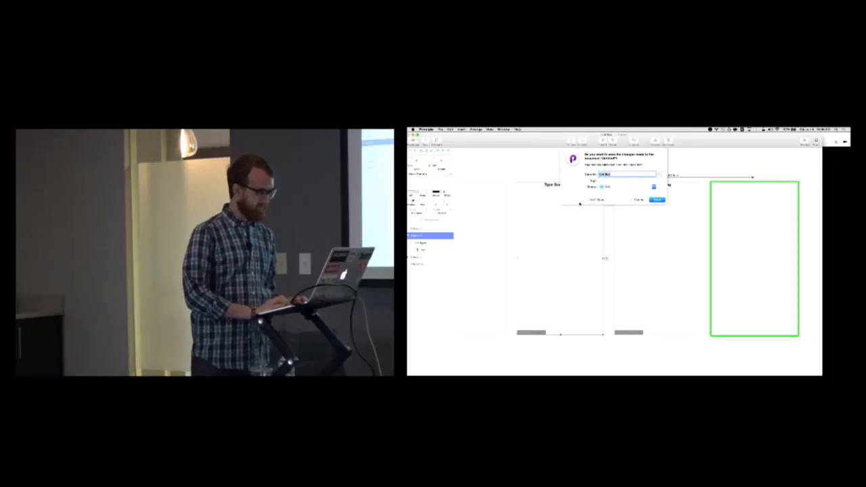
pyautogui.click(596, 200)
pyautogui.click(440, 128)
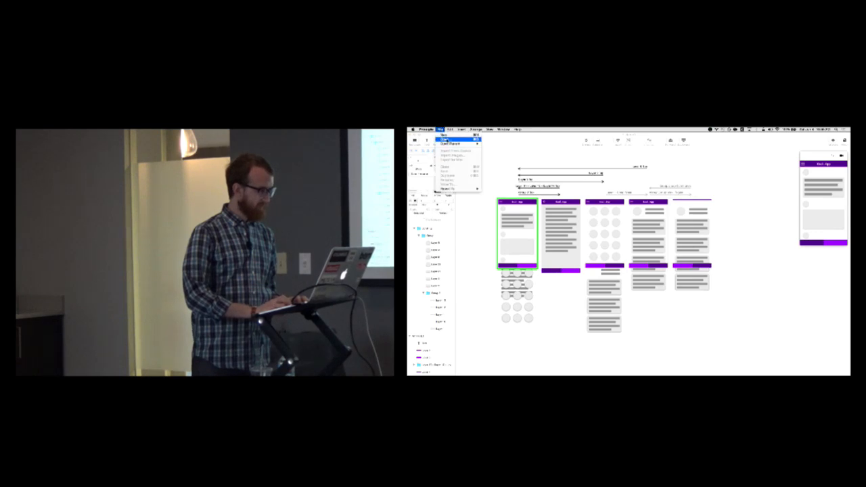
pyautogui.click(446, 139)
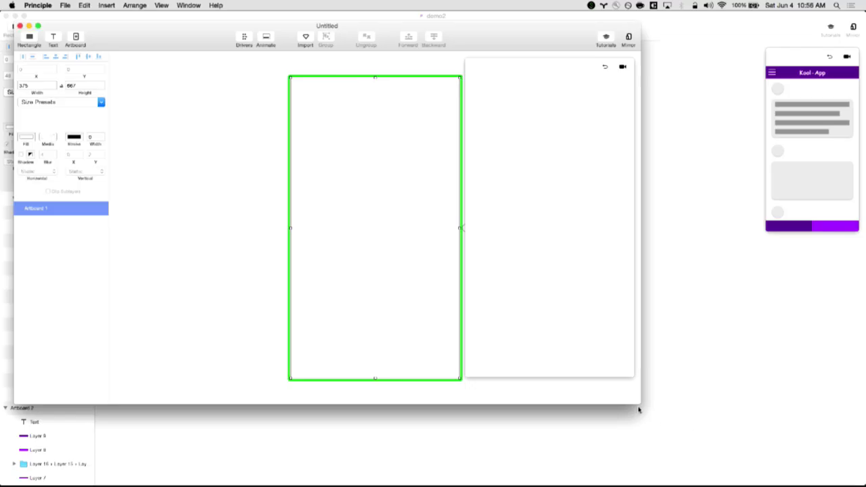
# Step: Fit the new document's window to the screen and apply the iPhone 6 (375 x 667) size preset to Artboard 1
pyautogui.moveTo(638, 407); pyautogui.dragTo(864, 486)
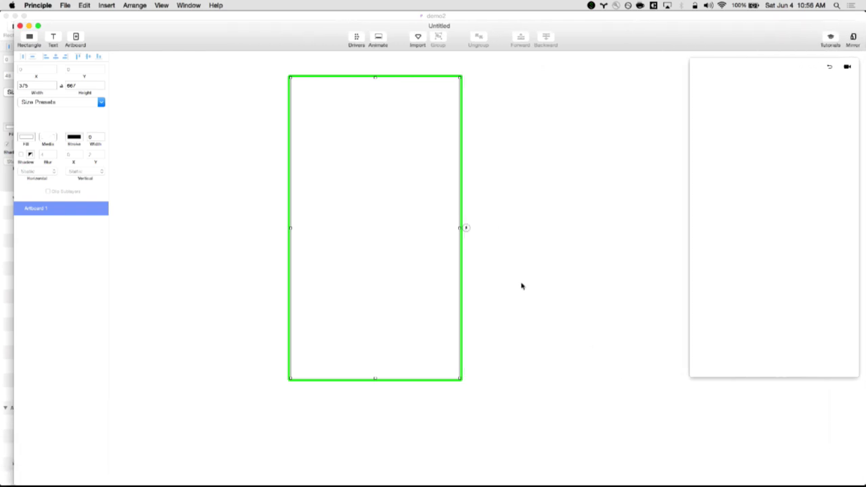
pyautogui.moveTo(304, 36); pyautogui.dragTo(290, 28)
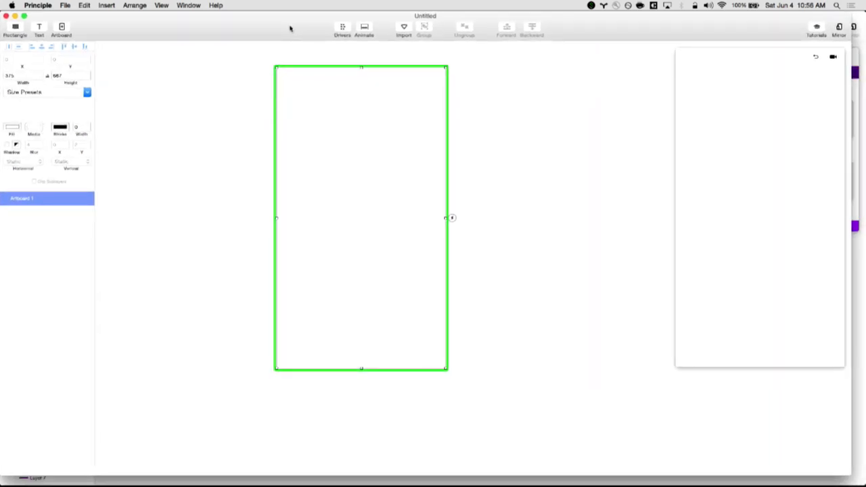
pyautogui.moveTo(850, 475); pyautogui.dragTo(862, 483)
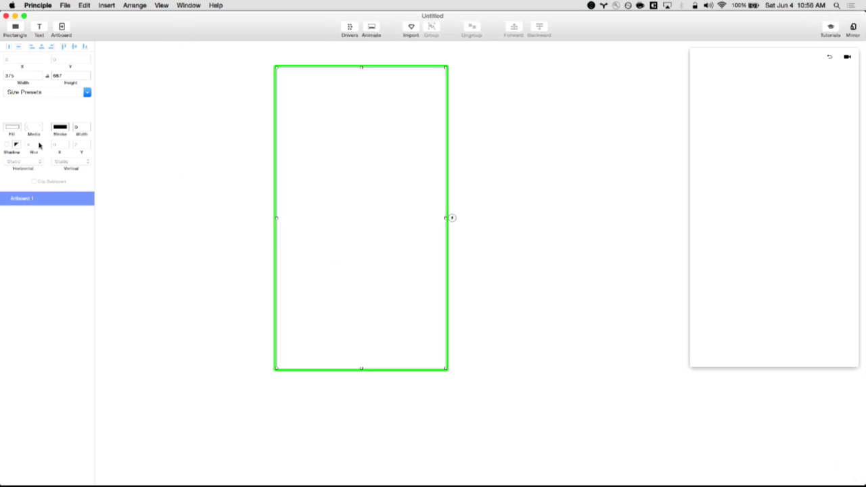
pyautogui.click(57, 98)
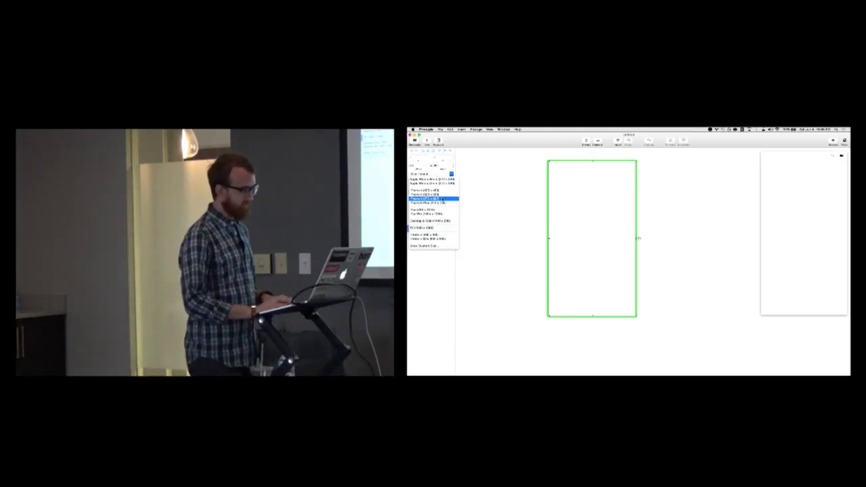
pyautogui.click(442, 199)
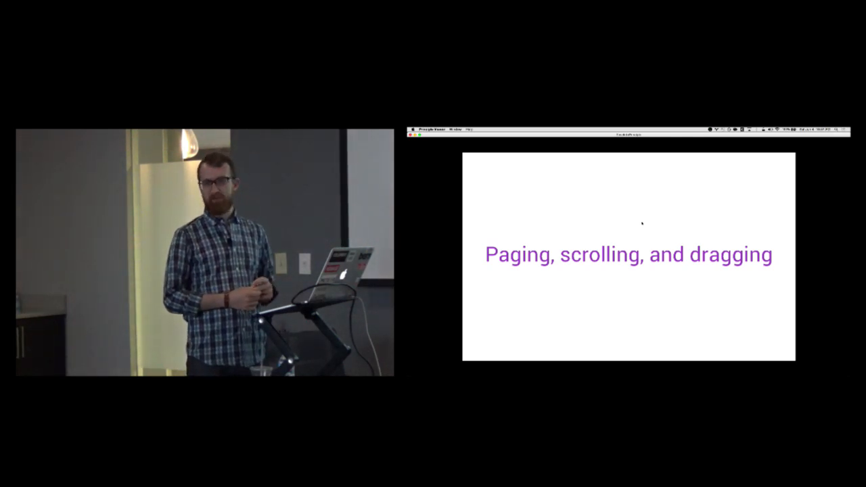
# Step: Advance the slide presentation to the Activity slide and return to the untitled document
pyautogui.press('Right')
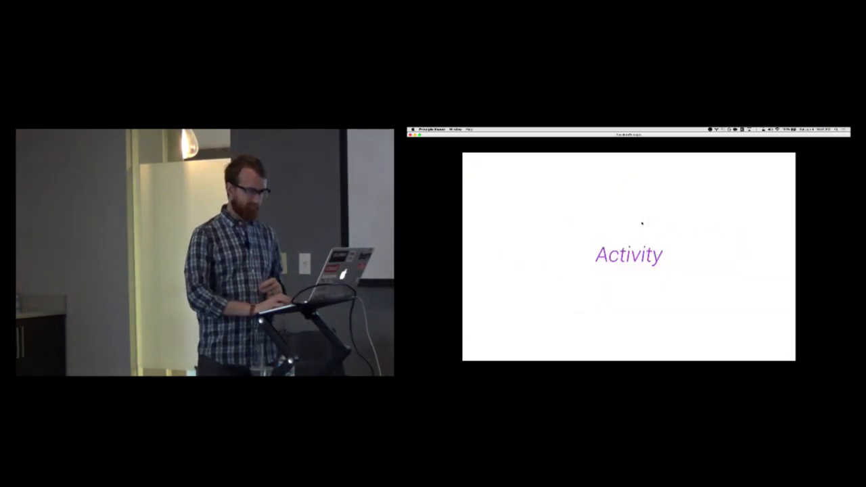
pyautogui.hotkey('ctrl', 'Right')
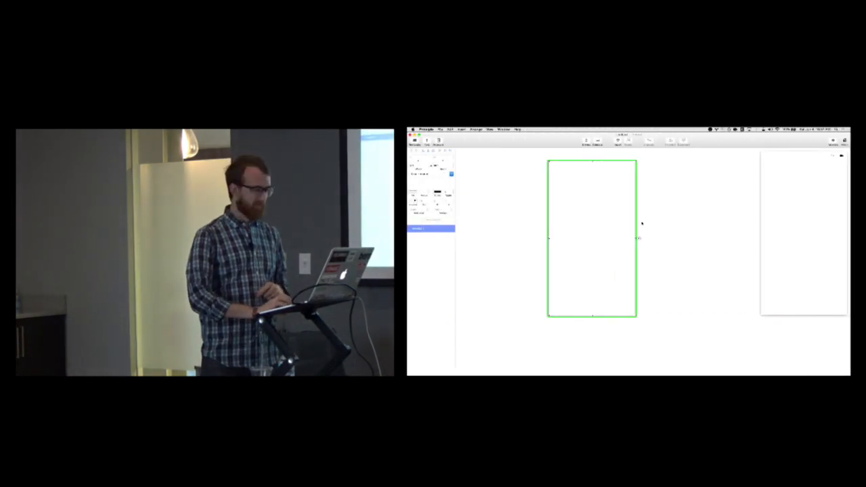
# Step: Add a rectangle to Artboard 1 and raise its corner radius to 141 to turn it into a circle
pyautogui.hscroll(5, 623, 203)
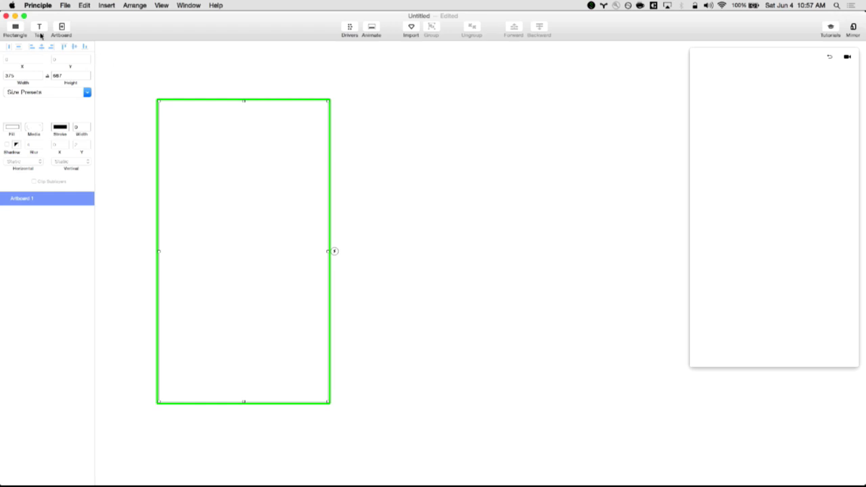
pyautogui.click(15, 29)
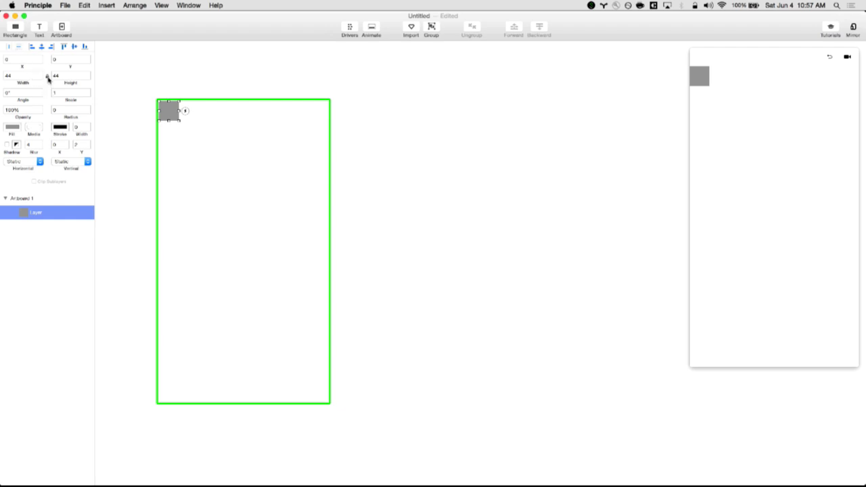
pyautogui.click(26, 77)
pyautogui.moveTo(72, 118); pyautogui.dragTo(131, 177)
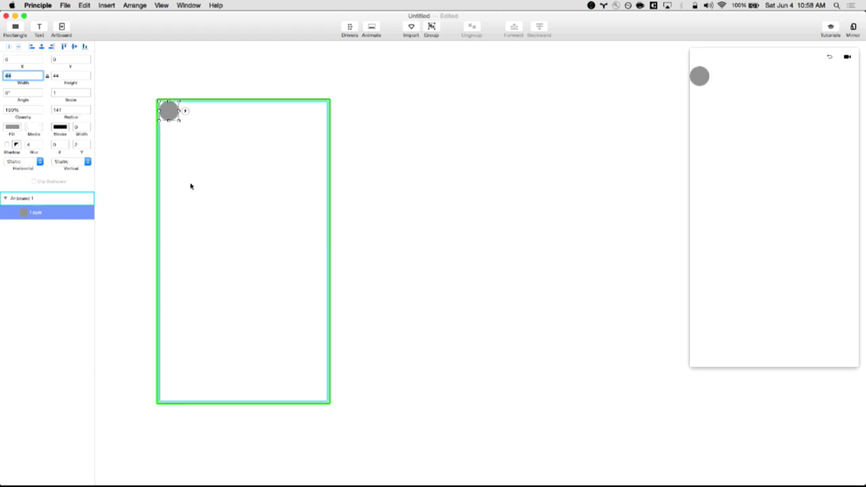
# Step: Move the circle layer to X 20, Y 20 on Artboard 1
pyautogui.click(59, 225)
pyautogui.click(60, 216)
pyautogui.hotkey('shift', 'Right')
pyautogui.hotkey('shift', 'Right')
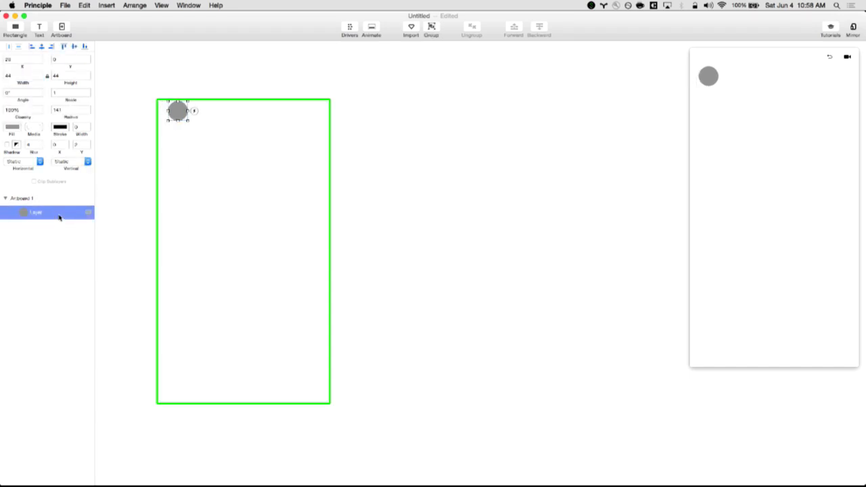
pyautogui.hotkey('shift', 'Down')
pyautogui.hotkey('shift', 'Down')
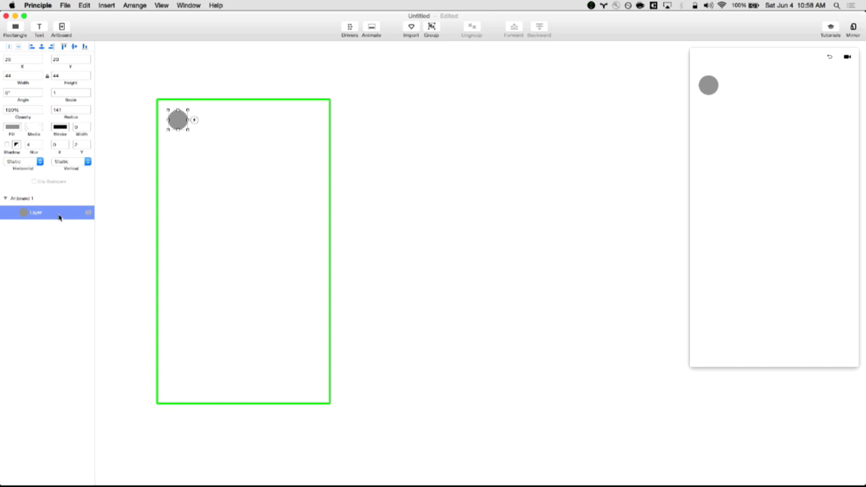
# Step: Add a second rectangle to Artboard 1 and position it below the circle at X 20, Y 84
pyautogui.click(163, 224)
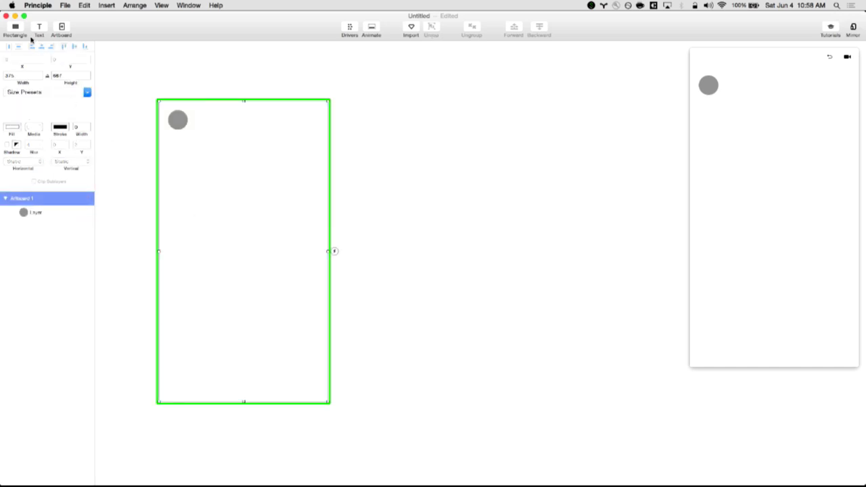
pyautogui.click(56, 213)
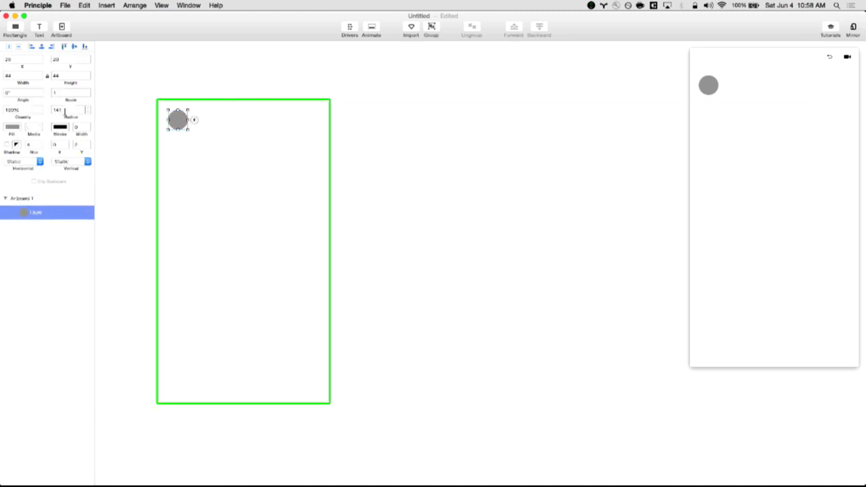
pyautogui.click(15, 27)
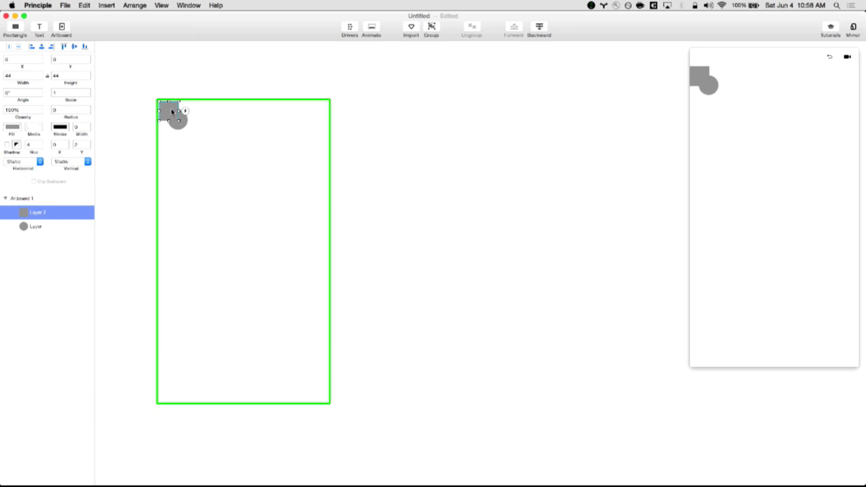
pyautogui.moveTo(173, 112); pyautogui.dragTo(183, 143)
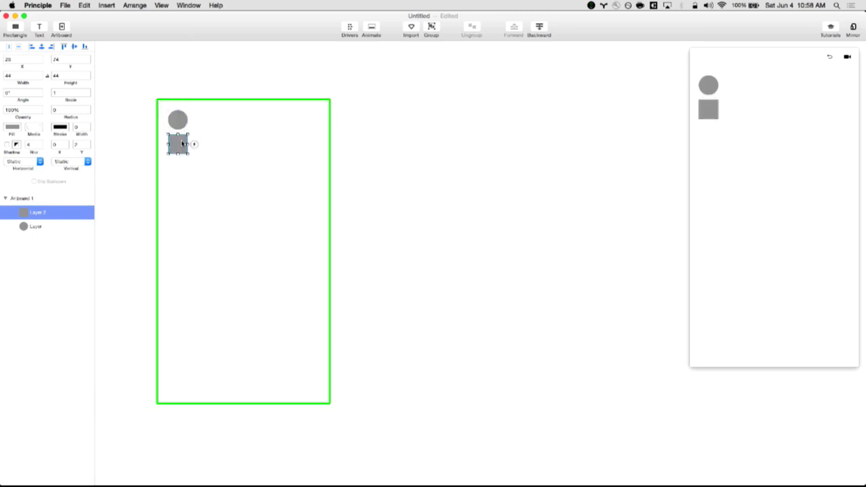
pyautogui.hotkey('shift', 'Down')
# Step: Widen the rectangle below the circle and set its width to 335 and its height to 100
pyautogui.moveTo(189, 149); pyautogui.dragTo(332, 148)
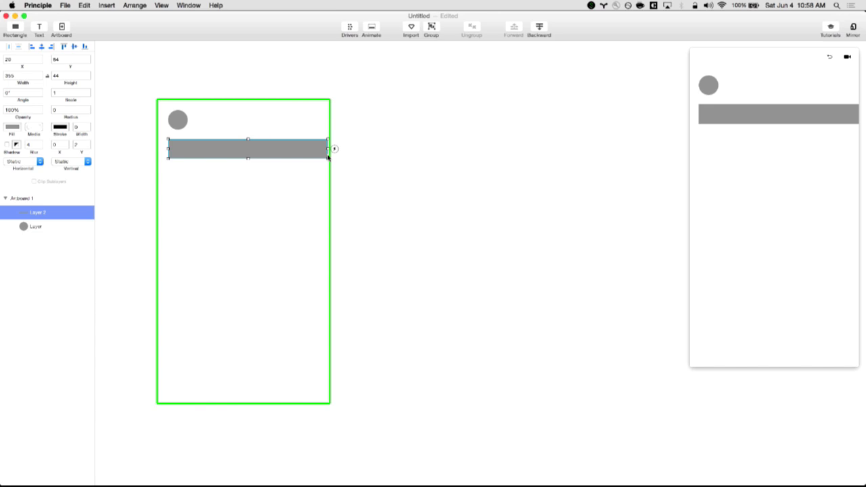
pyautogui.click(31, 76)
pyautogui.press('BackSpace')
pyautogui.press('BackSpace')
pyautogui.write('35')
pyautogui.press('Return')
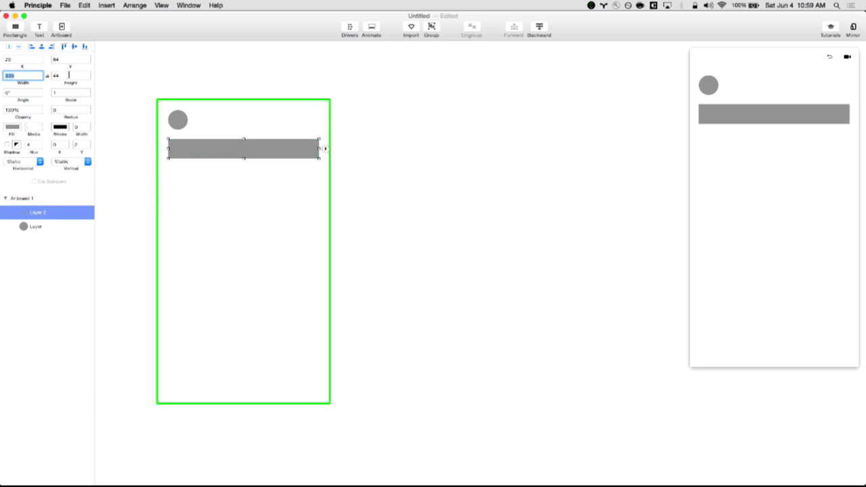
pyautogui.click(69, 75)
pyautogui.write('100')
pyautogui.press('Return')
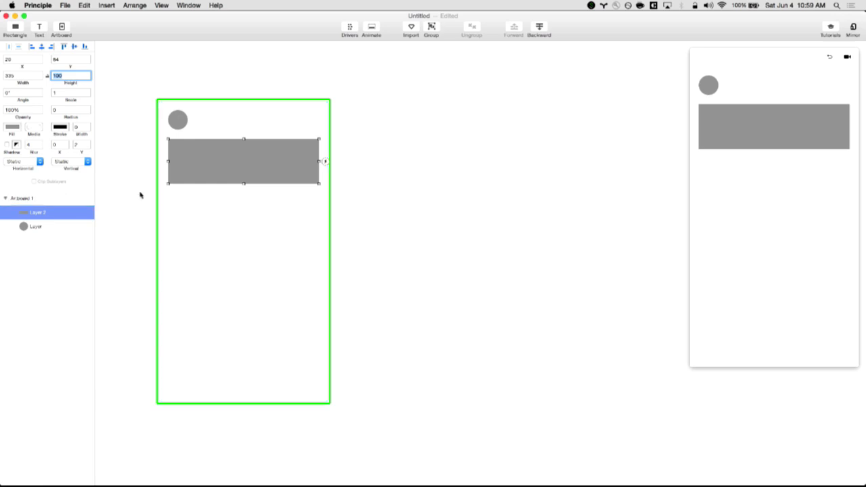
# Step: Duplicate the wide rectangle directly beneath the original at X 20, Y 184
pyautogui.click(215, 224)
pyautogui.click(217, 177)
pyautogui.moveTo(201, 161); pyautogui.dragTo(202, 205)
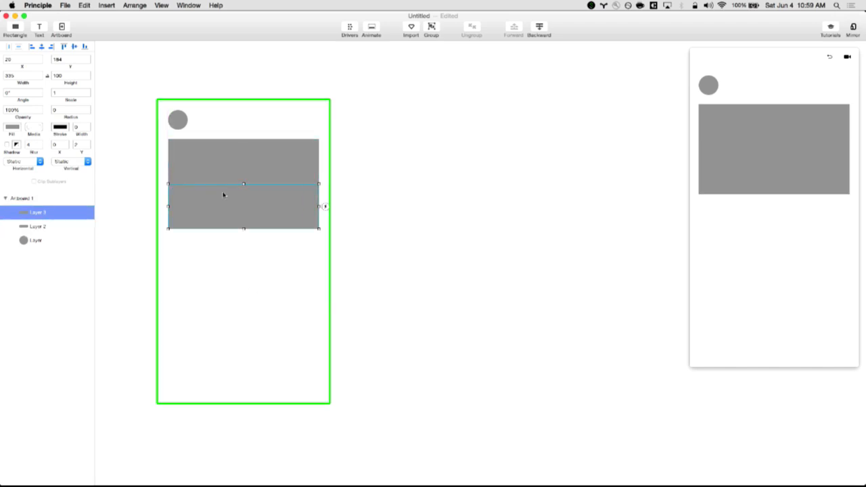
# Step: Set the height of the lower wide rectangle on Artboard 1 to 150
pyautogui.click(261, 164)
pyautogui.click(263, 115)
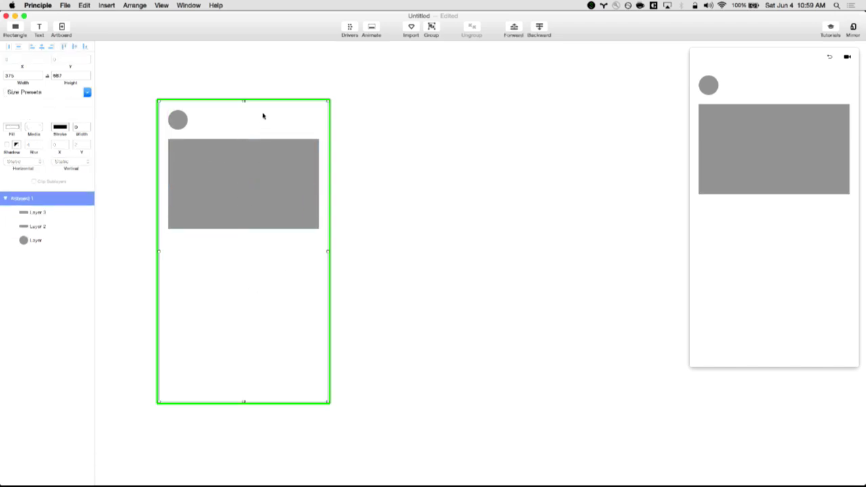
pyautogui.click(272, 206)
pyautogui.click(271, 161)
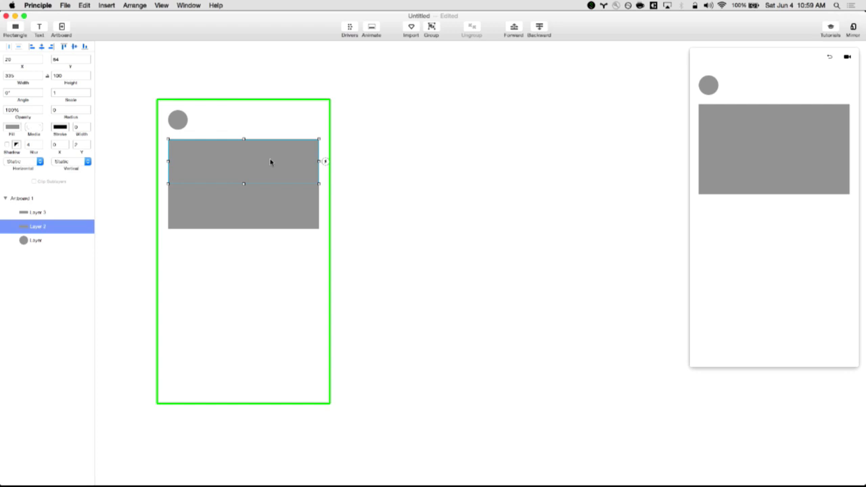
pyautogui.click(274, 208)
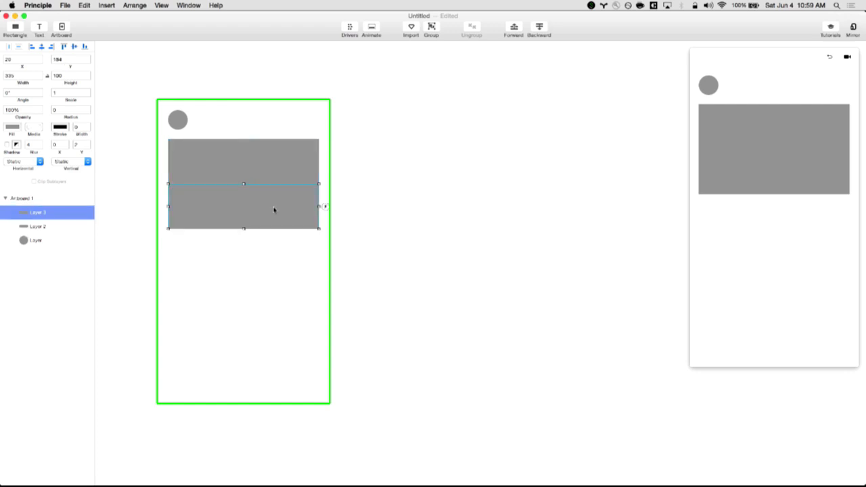
pyautogui.click(87, 76)
pyautogui.write('150')
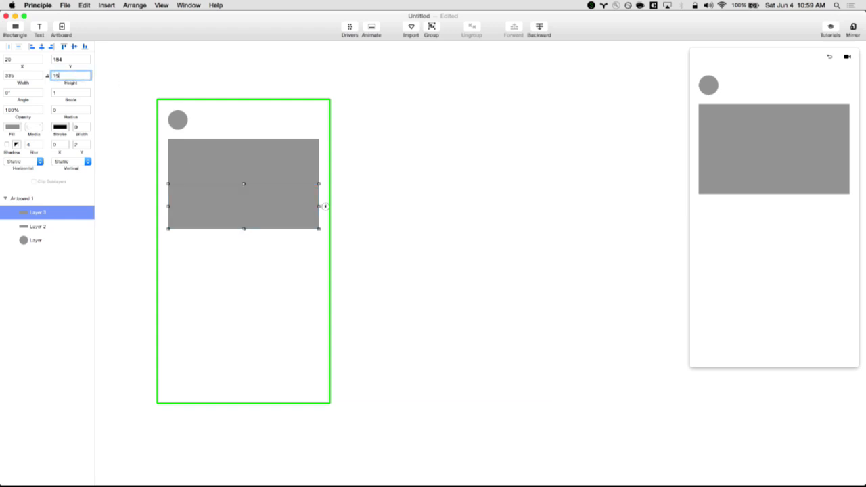
pyautogui.press('Return')
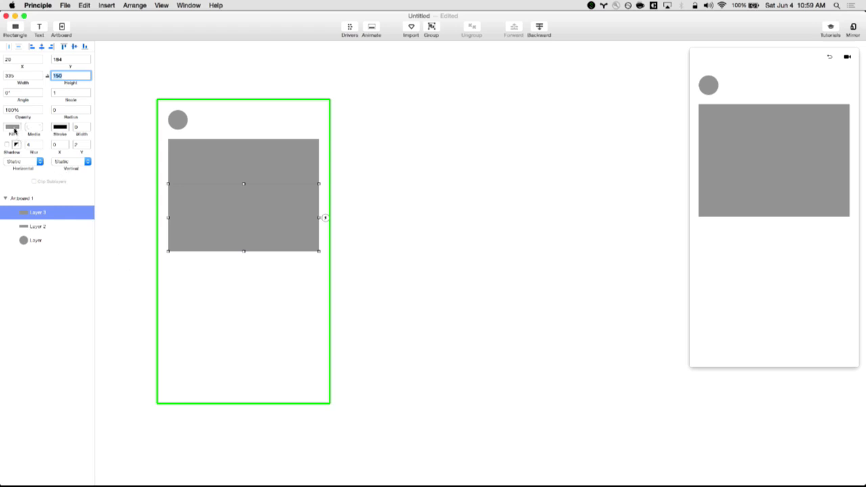
# Step: Lighten the lower rectangle's fill to a light gray so it contrasts with the rectangle above it
pyautogui.click(14, 130)
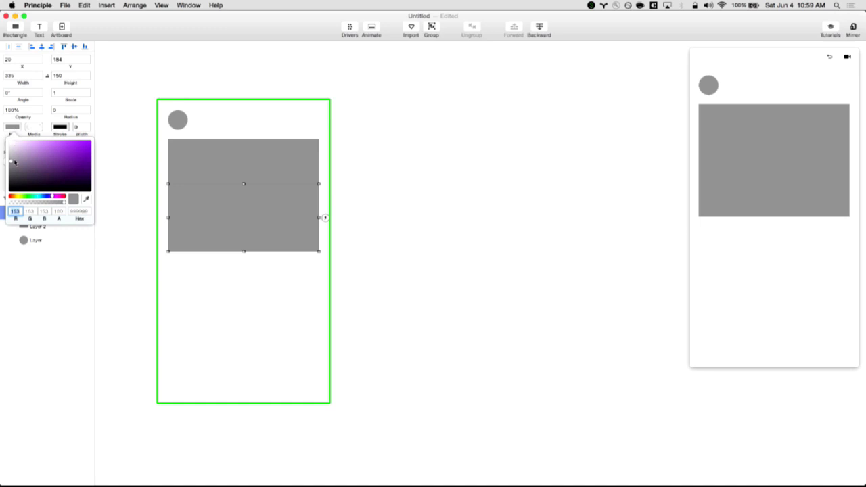
pyautogui.click(10, 155)
pyautogui.moveTo(9, 155); pyautogui.dragTo(9, 153)
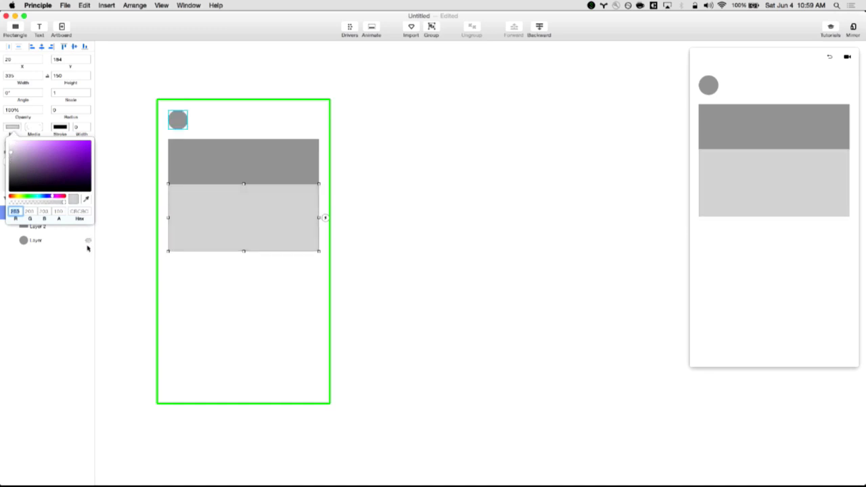
pyautogui.click(228, 334)
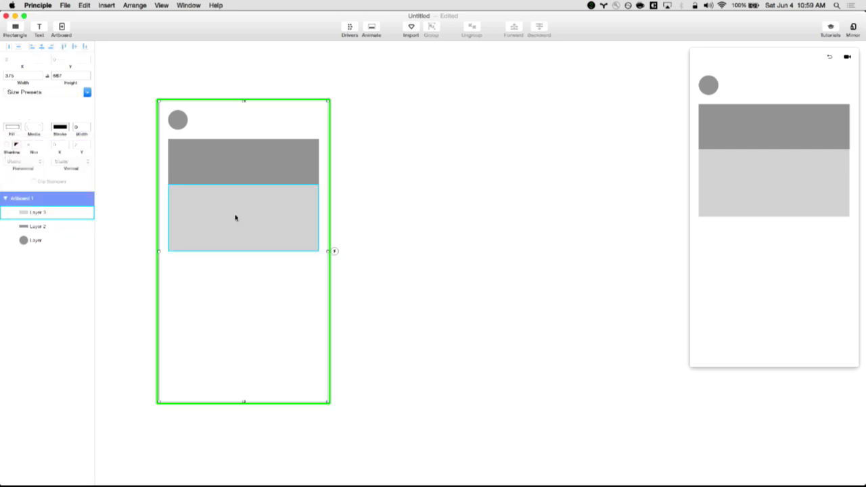
# Step: Rename the circle layer to Profile and the upper rectangle's layer to Media
pyautogui.click(41, 242)
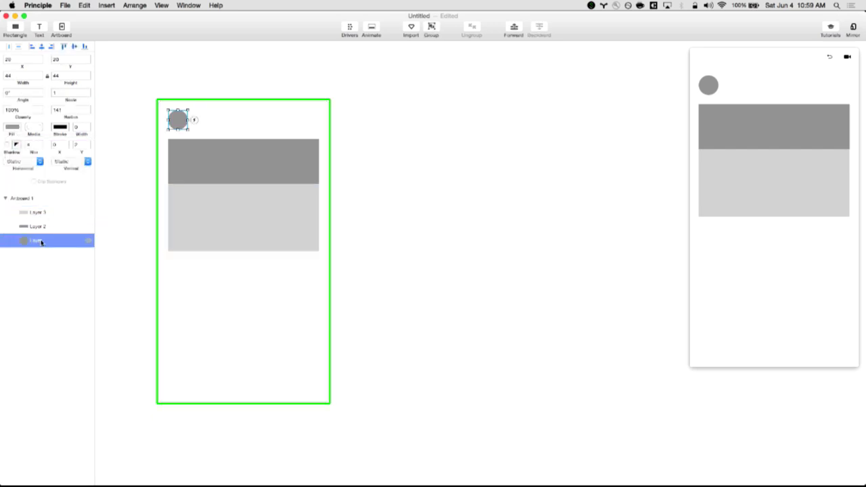
pyautogui.doubleClick(41, 241)
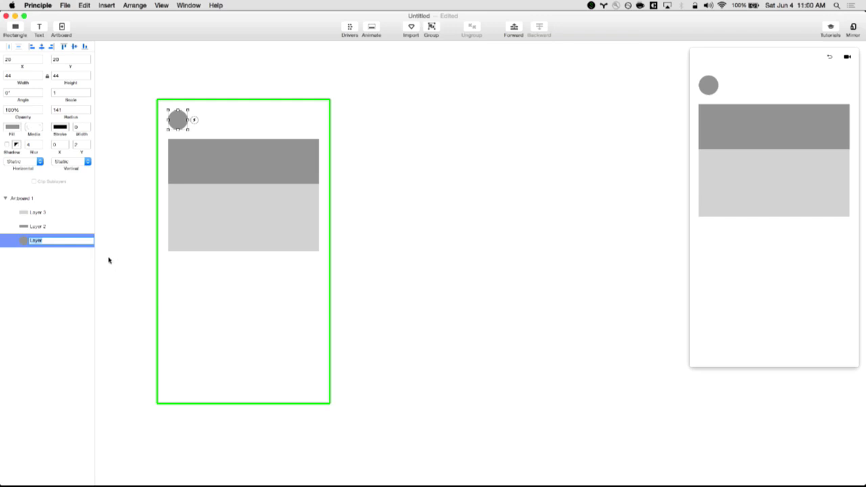
pyautogui.write('Profile')
pyautogui.click(37, 226)
pyautogui.doubleClick(36, 227)
pyautogui.write('Media')
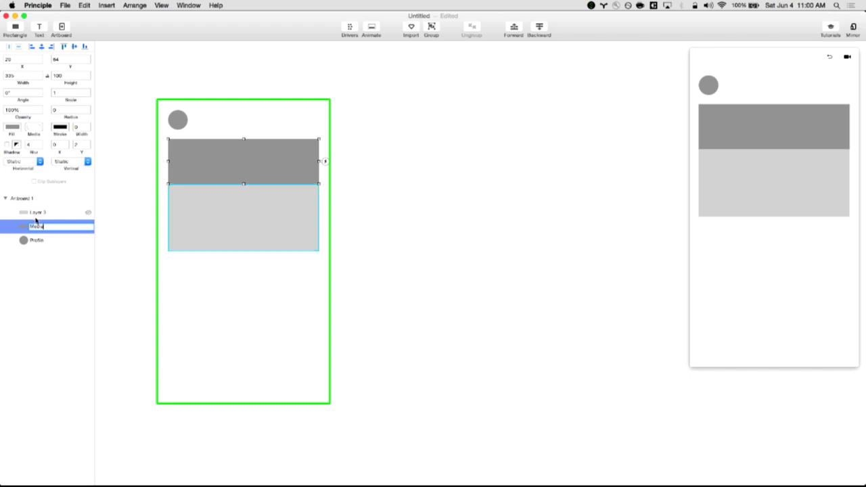
# Step: Rename the light gray rectangle's layer to Content
pyautogui.click(36, 212)
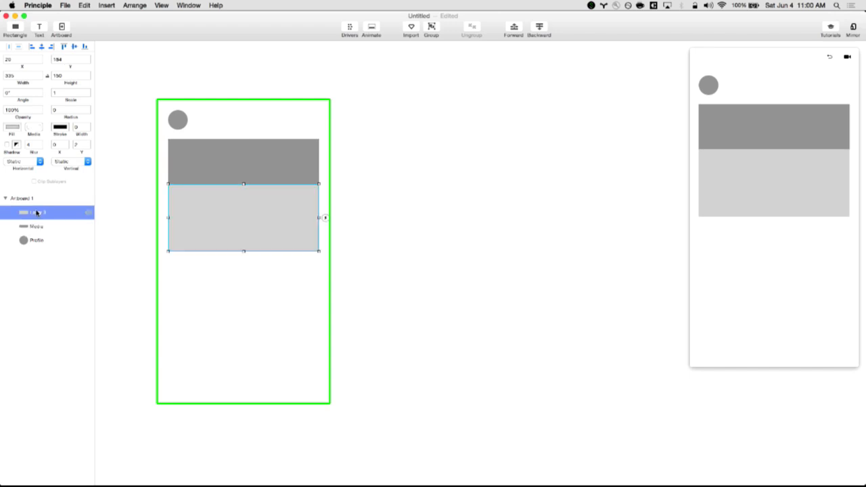
pyautogui.doubleClick(36, 212)
pyautogui.write('C')
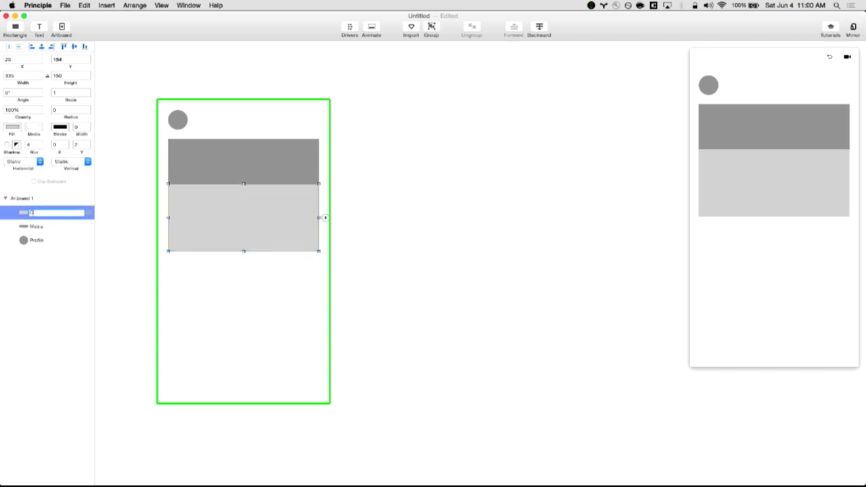
pyautogui.write('ontent')
pyautogui.click(118, 212)
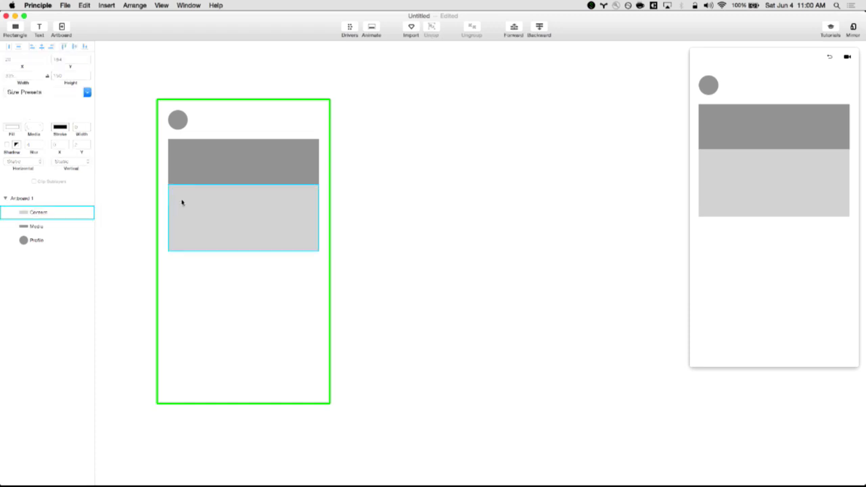
# Step: Duplicate the Media rectangle directly below itself at X 20, Y 184 and bring the copy forward above the Content layer
pyautogui.click(186, 173)
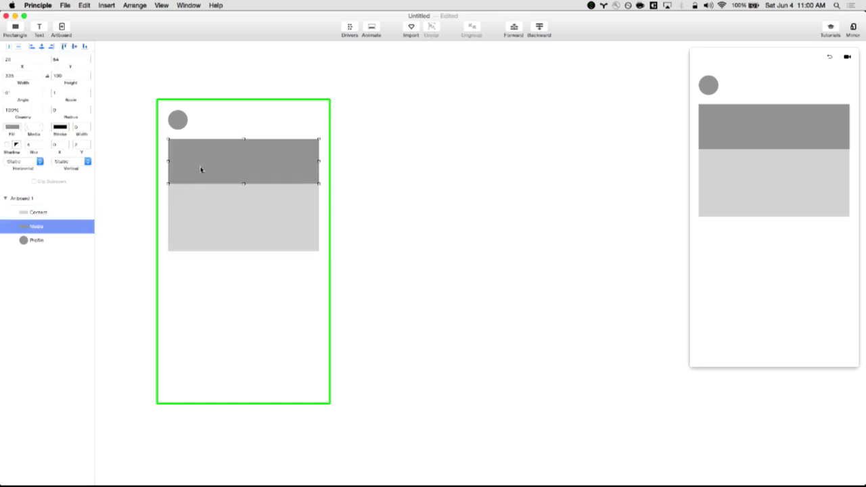
pyautogui.click(249, 222)
pyautogui.click(260, 176)
pyautogui.click(253, 205)
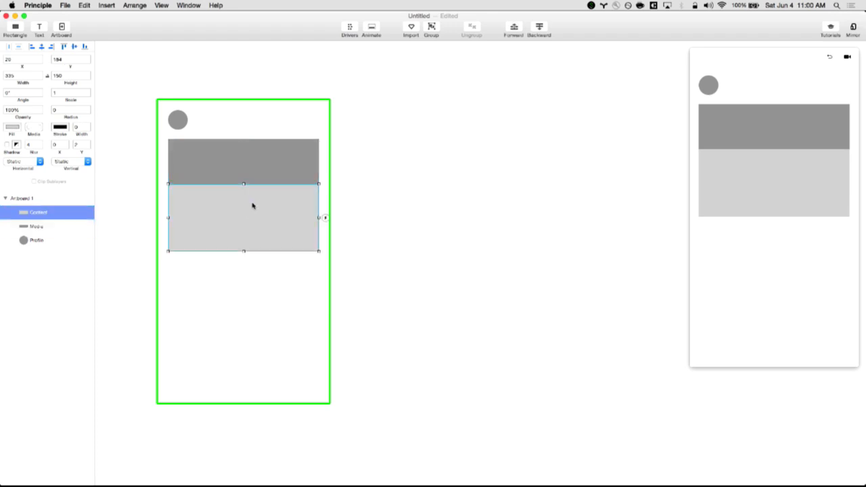
pyautogui.click(259, 147)
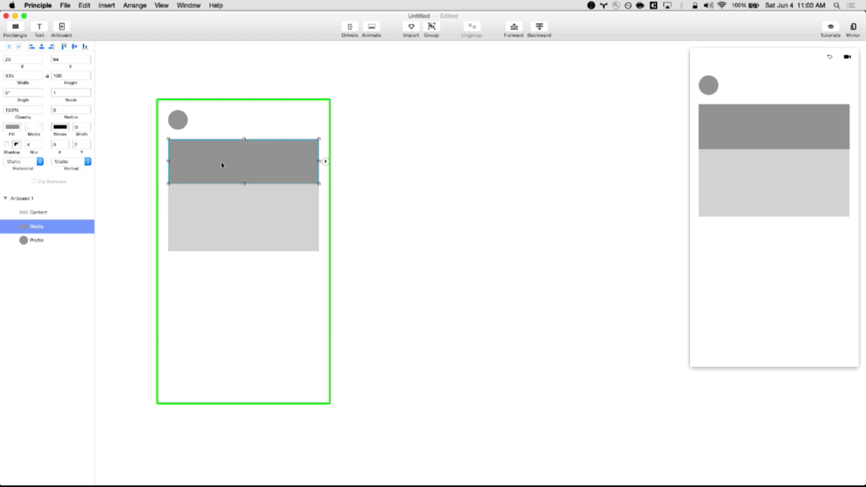
pyautogui.moveTo(213, 162); pyautogui.dragTo(212, 209)
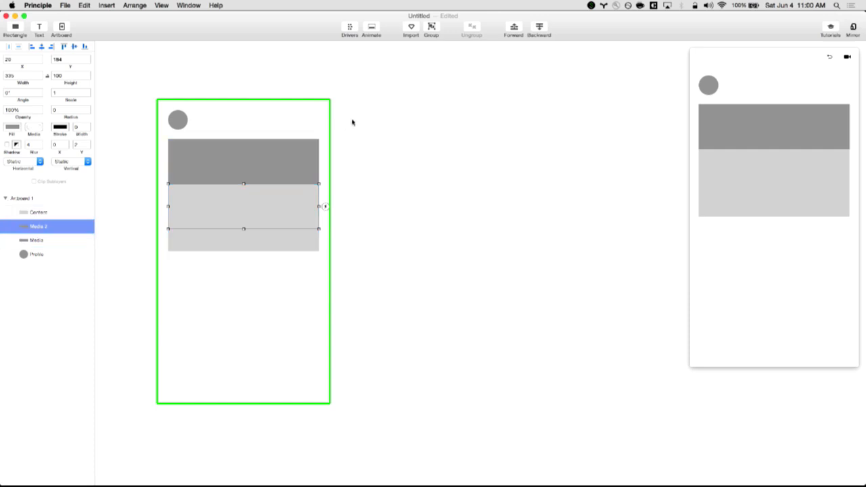
pyautogui.click(515, 30)
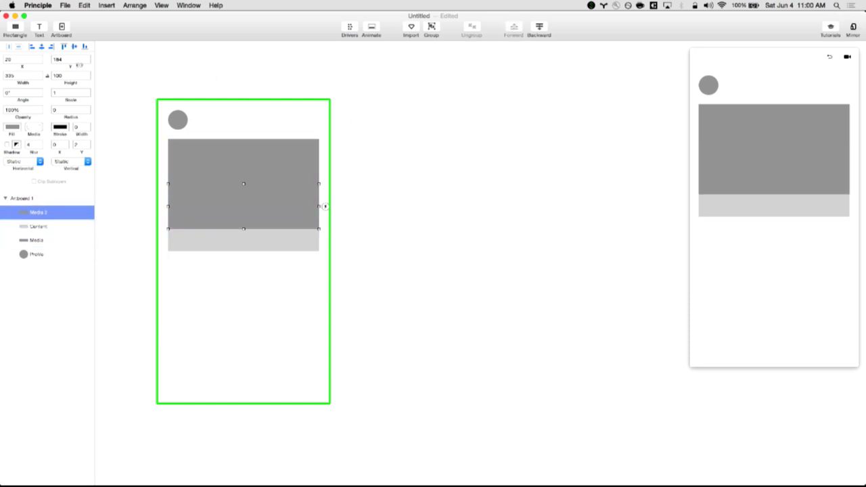
# Step: Resize the duplicated Media rectangle into a thin bar with a height of 15 and a width of 315
pyautogui.click(65, 78)
pyautogui.write('10')
pyautogui.press('BackSpace')
pyautogui.write('5')
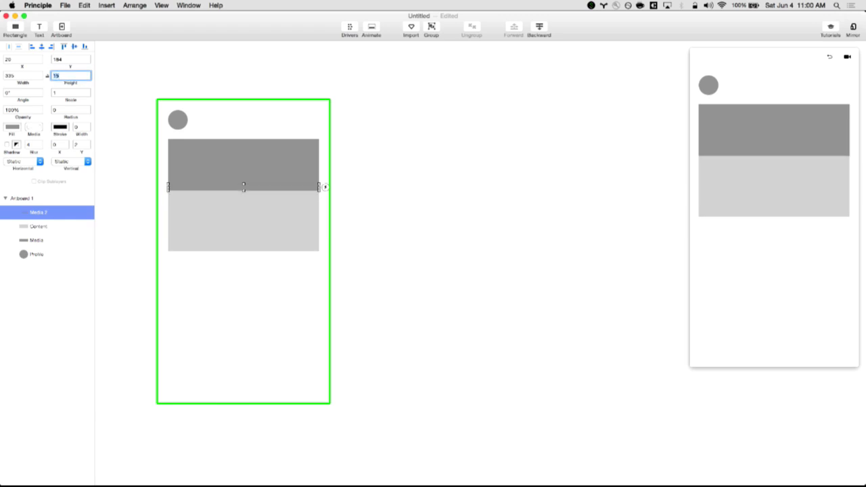
pyautogui.click(26, 77)
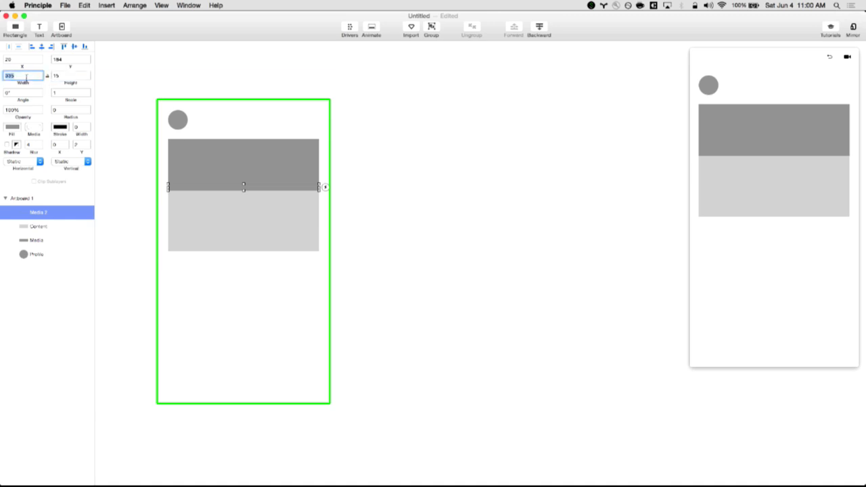
pyautogui.press('Right')
pyautogui.write('-20')
pyautogui.press('Return')
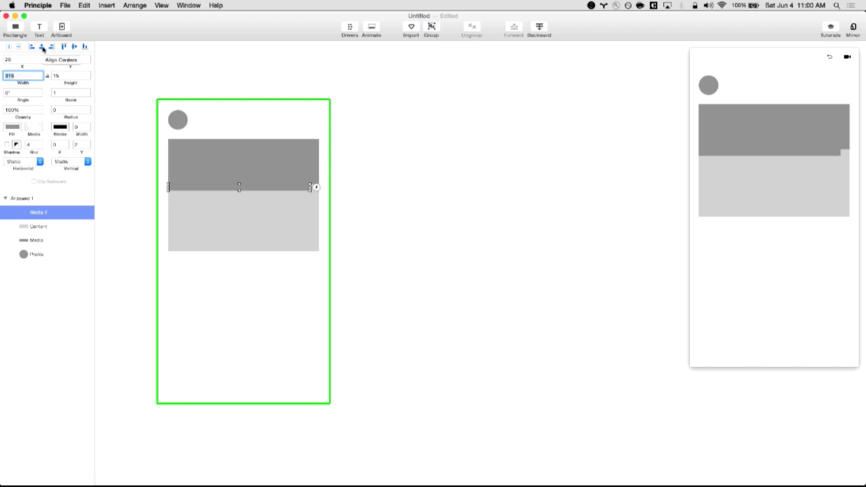
# Step: Center the thin bar horizontally on the artboard and move it down 10 to Y 194
pyautogui.click(42, 48)
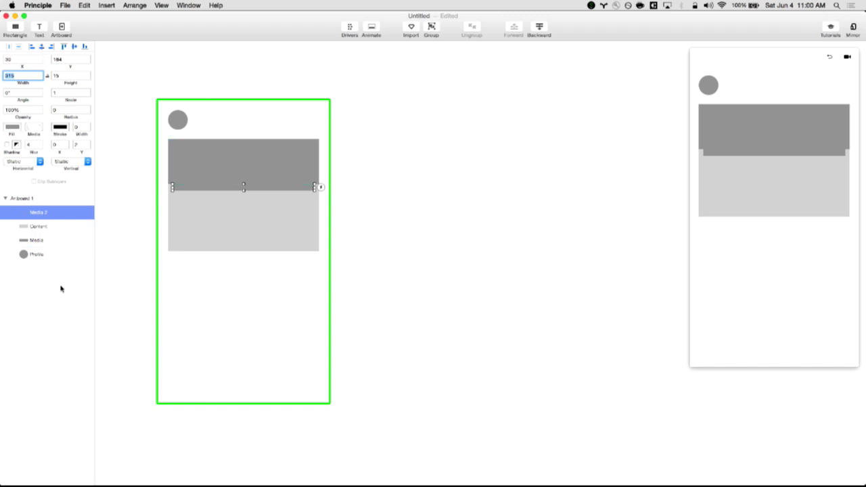
pyautogui.click(55, 214)
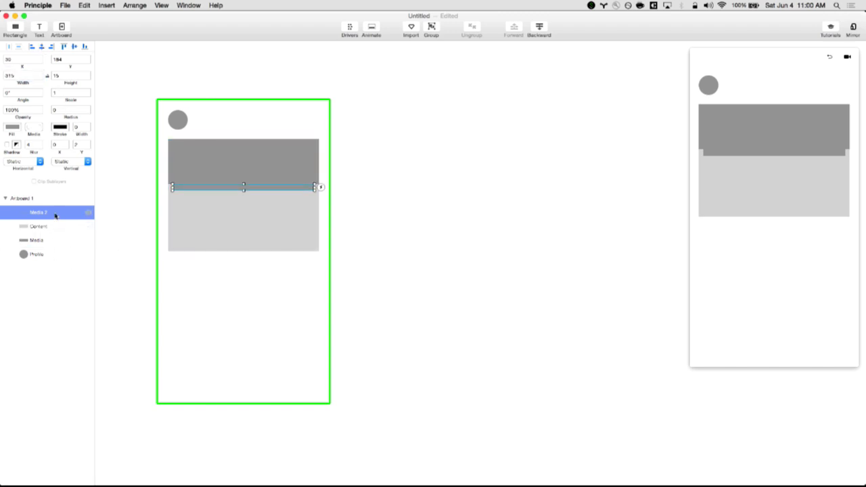
pyautogui.hotkey('shift', 'Down')
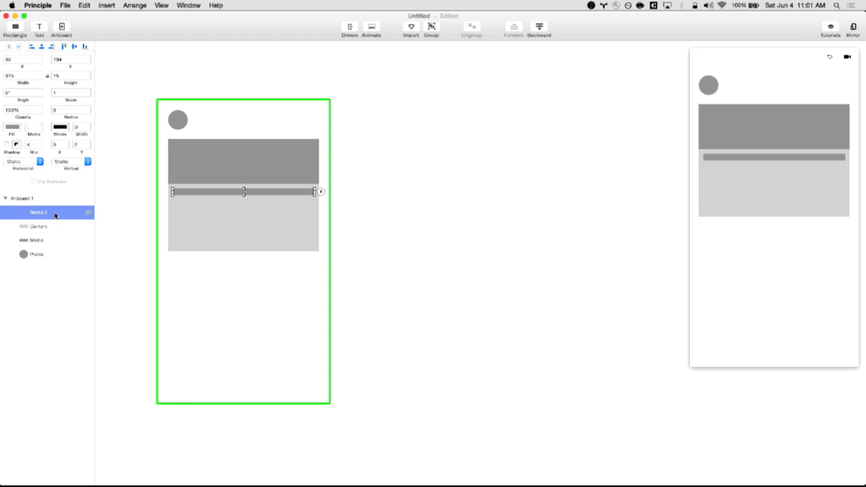
pyautogui.click(363, 215)
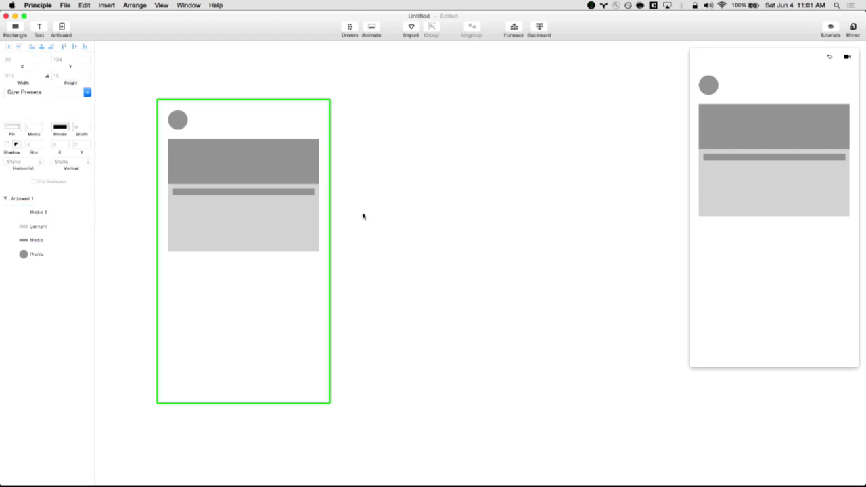
pyautogui.click(294, 196)
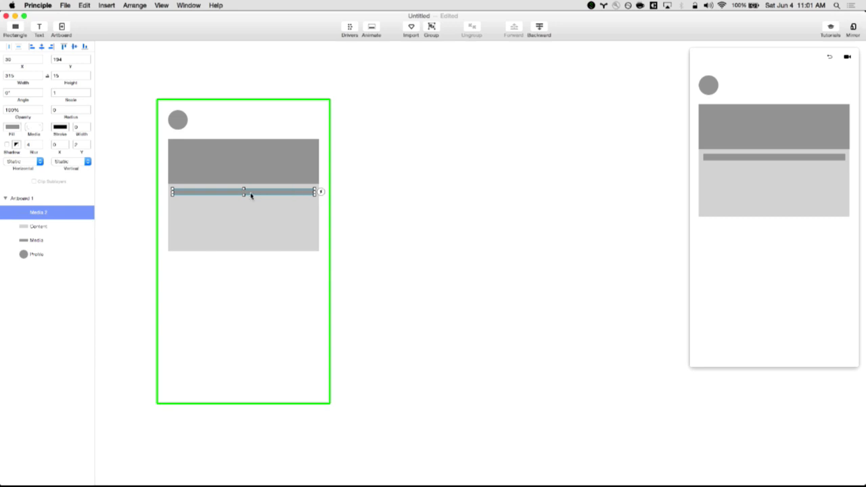
pyautogui.moveTo(257, 193); pyautogui.dragTo(257, 193)
pyautogui.press('super+z')
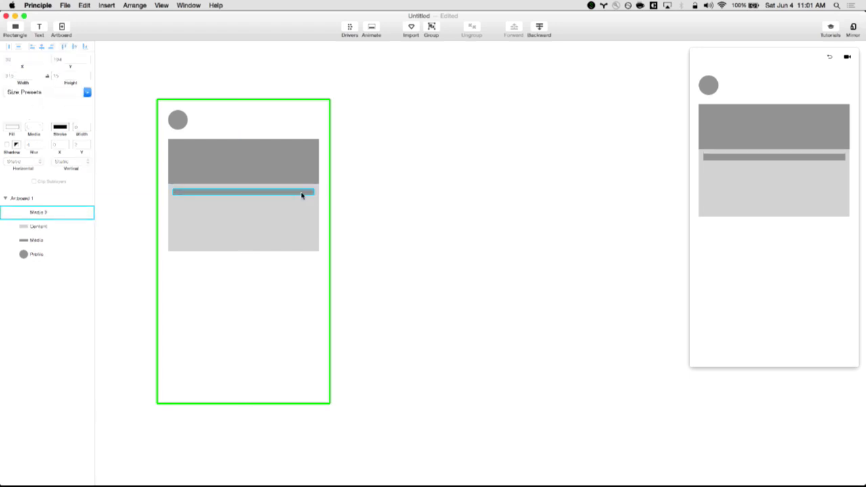
pyautogui.press('super+z')
pyautogui.press('super+z')
# Step: Copy the thin bar and paste two duplicates beneath it at Y 214 and Y 234, keeping X 30
pyautogui.click(302, 194)
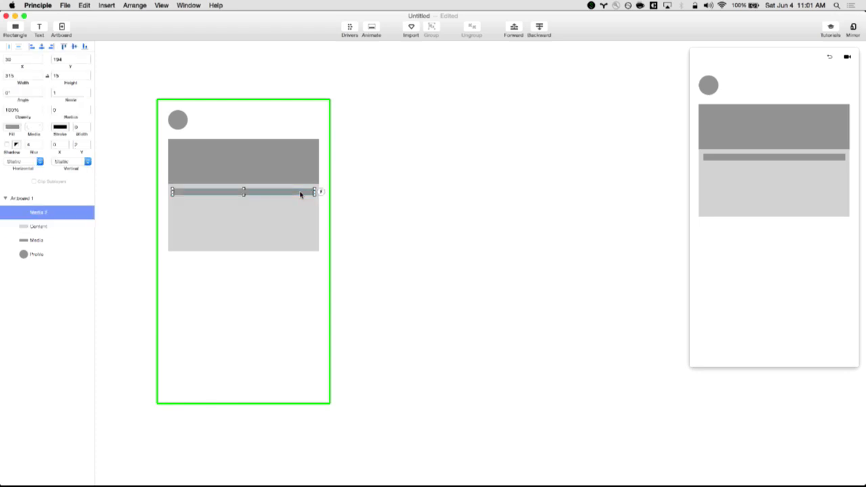
pyautogui.press('super+c')
pyautogui.press('super+v')
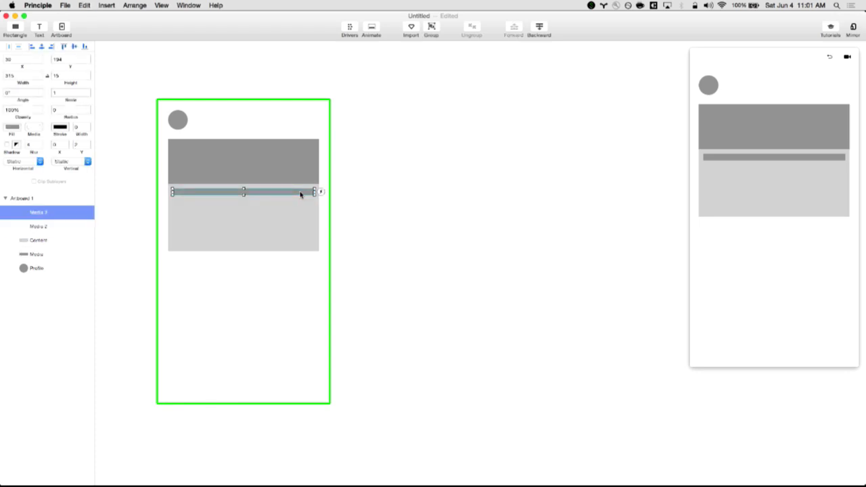
pyautogui.hotkey('shift', 'Down')
pyautogui.hotkey('shift', 'Down')
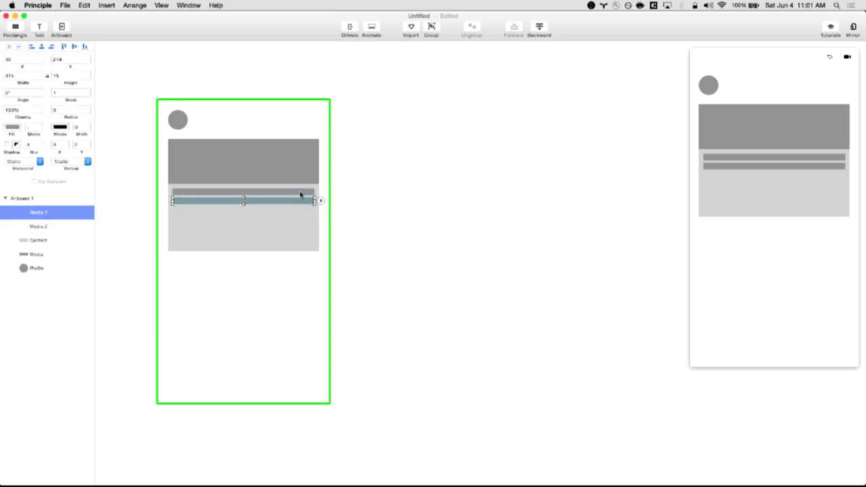
pyautogui.press('super+v')
pyautogui.hotkey('shift', 'Down')
pyautogui.hotkey('shift', 'Down')
pyautogui.hotkey('shift', 'Down')
pyautogui.hotkey('shift', 'Up')
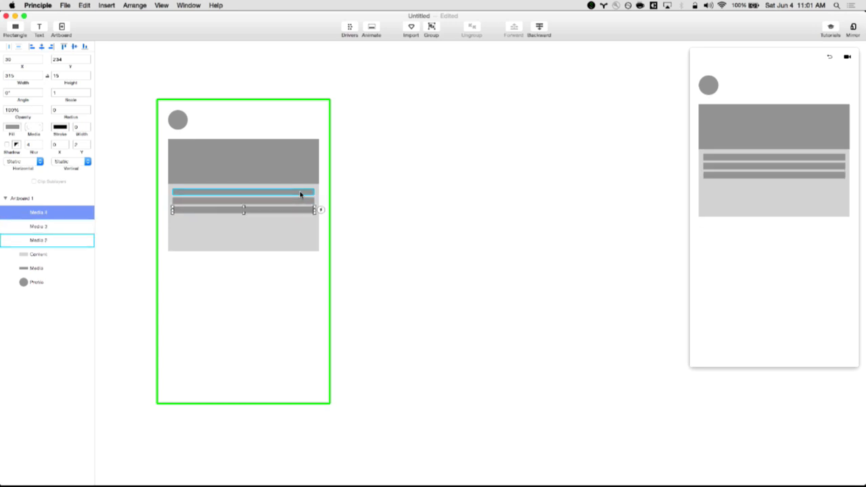
# Step: Paste three more copies of the thin bar down the Content area, 20 apart, at Y 254, 274 and 294
pyautogui.press('super+v')
pyautogui.hotkey('shift', 'Down')
pyautogui.hotkey('shift', 'Down')
pyautogui.press('super+v')
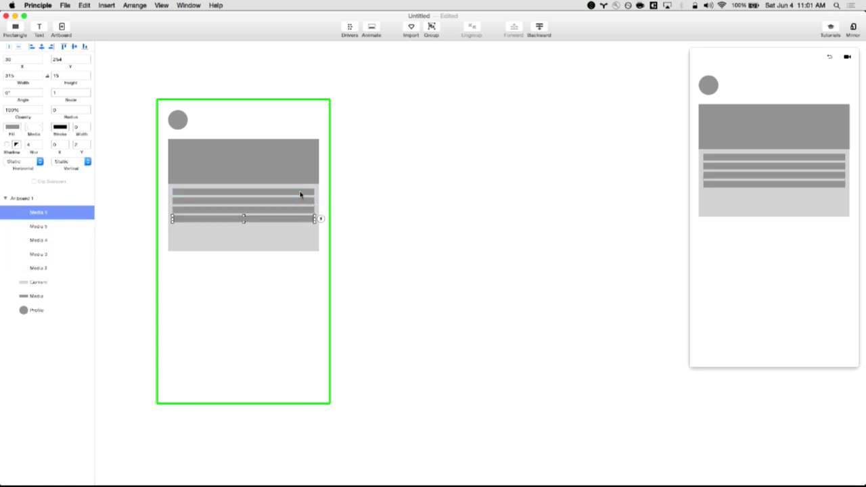
pyautogui.press('super+v')
pyautogui.hotkey('shift', 'Down')
pyautogui.hotkey('shift', 'Down')
pyautogui.press('super+v')
pyautogui.hotkey('shift', 'Down')
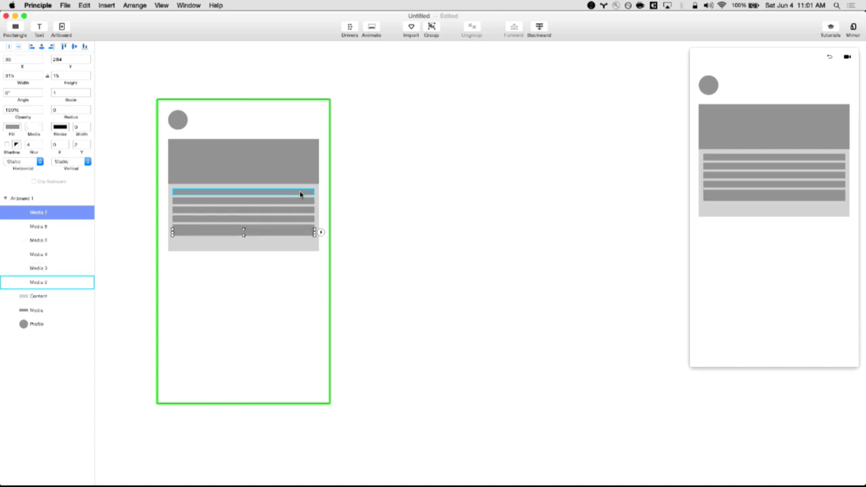
pyautogui.hotkey('shift', 'Down')
pyautogui.click(390, 227)
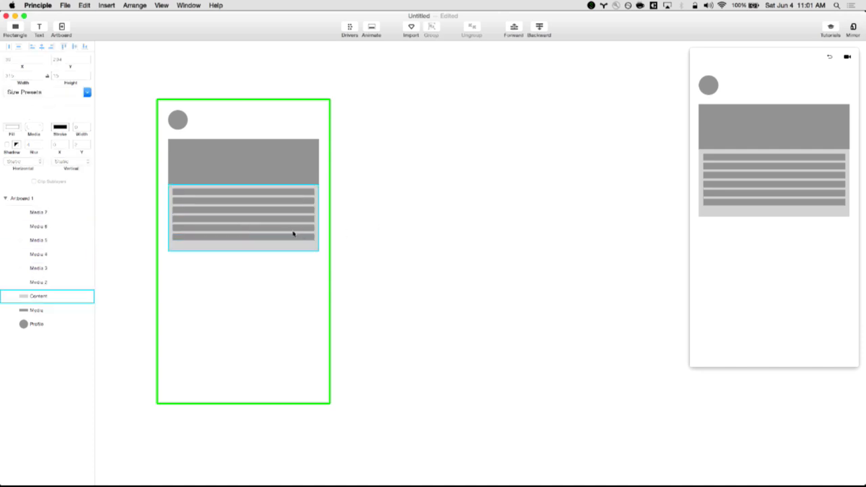
# Step: Move the lowest thin bar down to Y 308 and distribute all six bars with equal vertical spacing
pyautogui.click(287, 238)
pyautogui.click(52, 289)
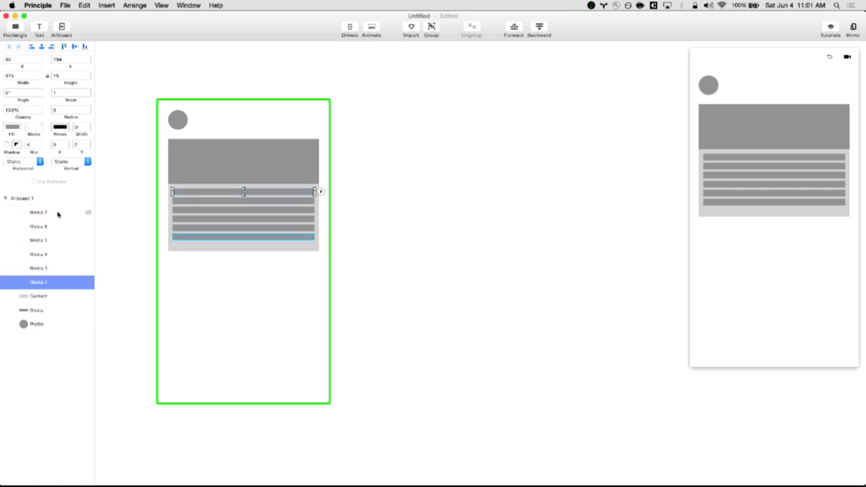
pyautogui.keyDown('shift'); pyautogui.click(59, 213); pyautogui.keyUp('shift')
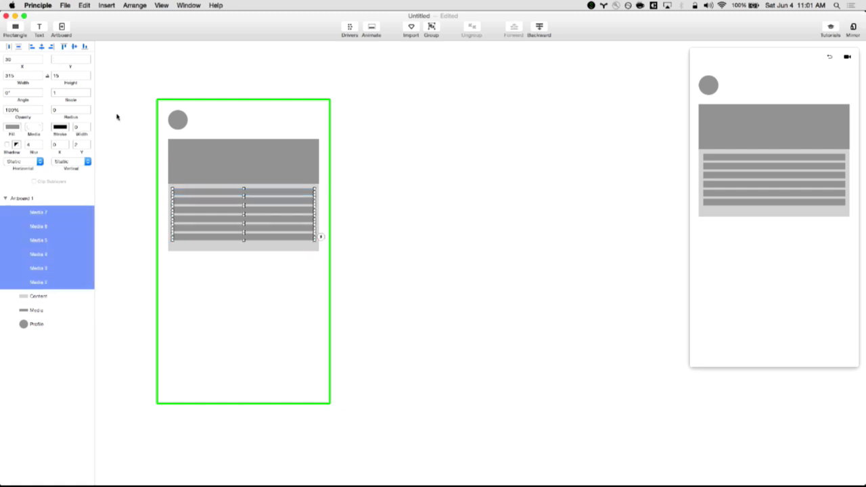
pyautogui.click(115, 157)
pyautogui.moveTo(195, 237); pyautogui.dragTo(197, 243)
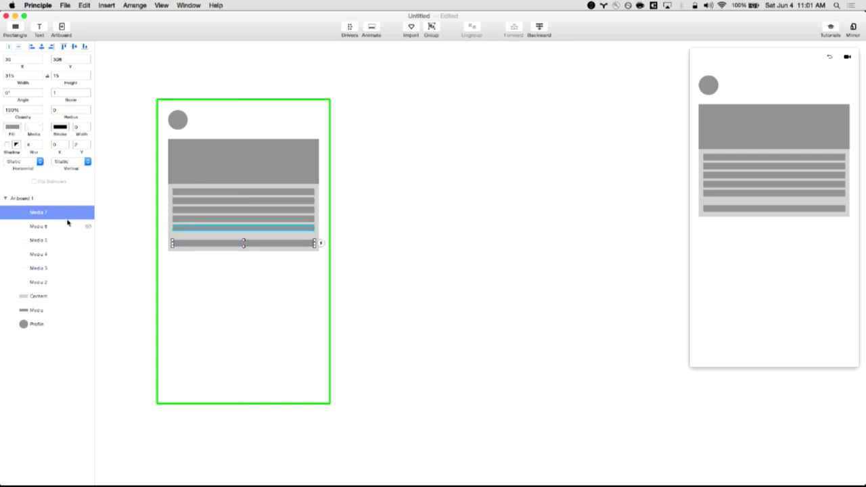
pyautogui.keyDown('shift'); pyautogui.click(58, 283); pyautogui.keyUp('shift')
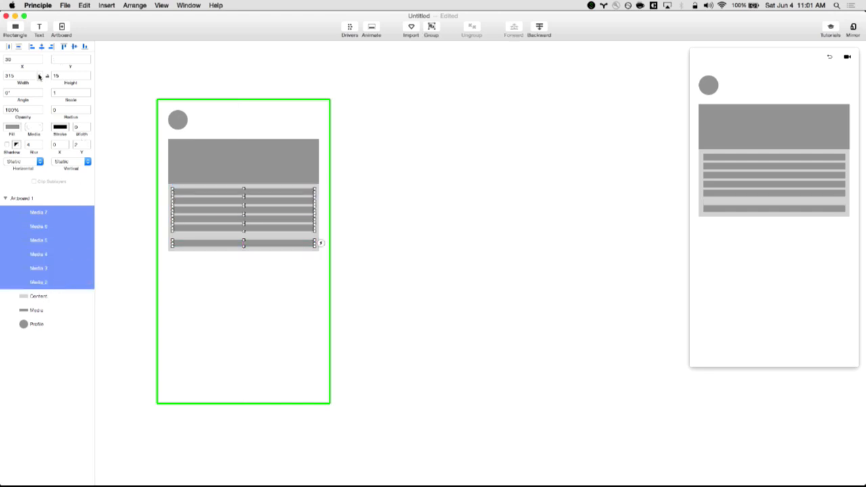
pyautogui.click(18, 47)
pyautogui.click(351, 106)
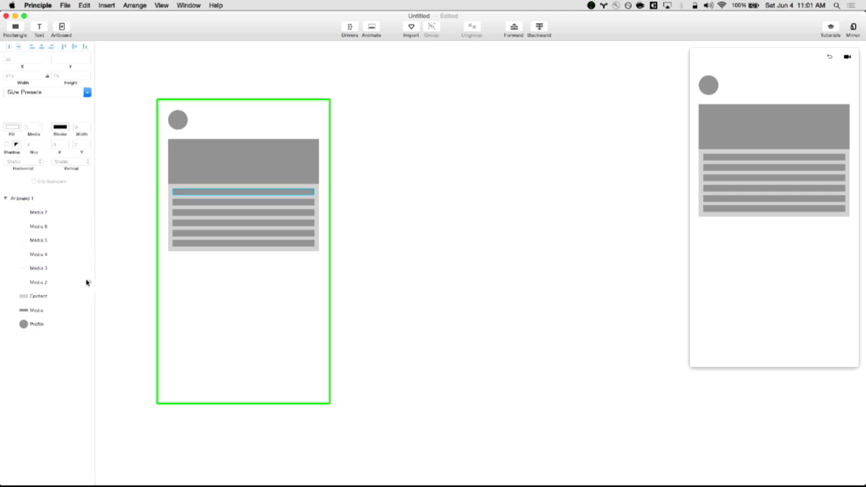
# Step: Rename the layers of the three upper thin bars, from top to third, as fill, fill2 and fill3
pyautogui.click(46, 283)
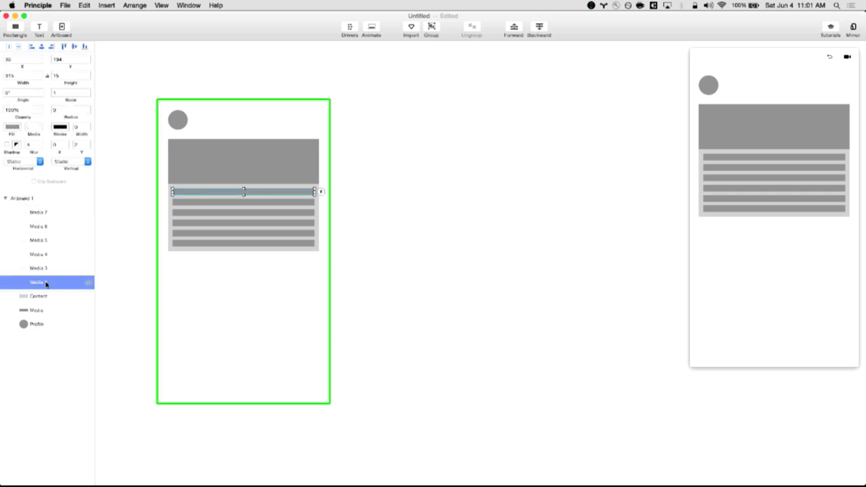
pyautogui.doubleClick(46, 283)
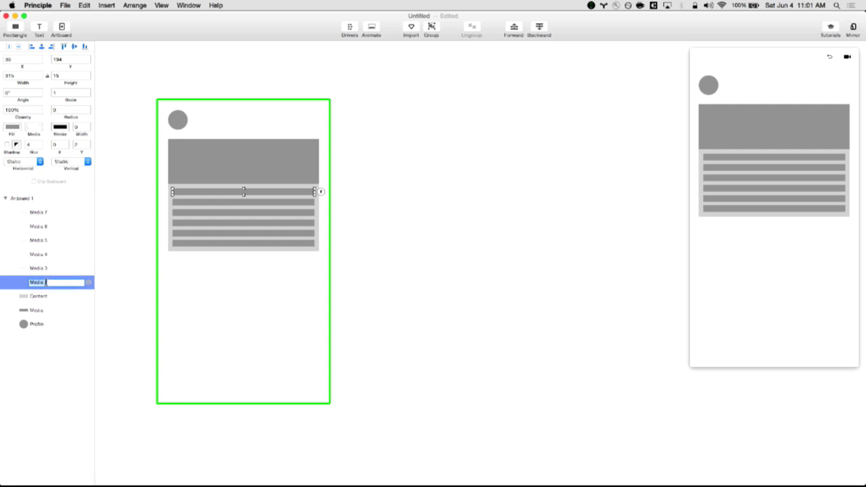
pyautogui.write('T1')
pyautogui.doubleClick(39, 269)
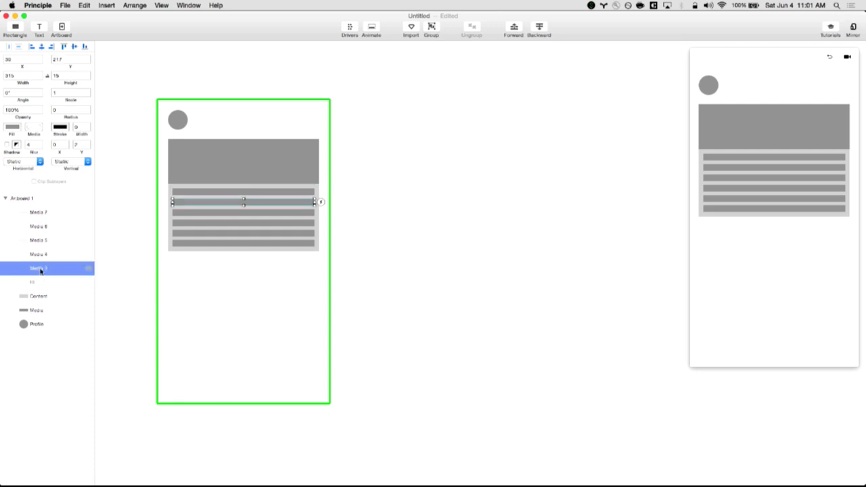
pyautogui.write('Fill')
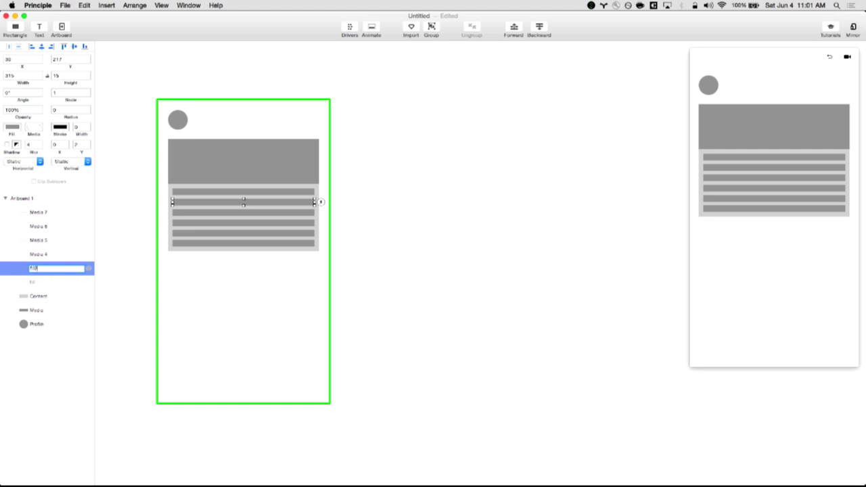
pyautogui.click(43, 256)
pyautogui.press('super+r')
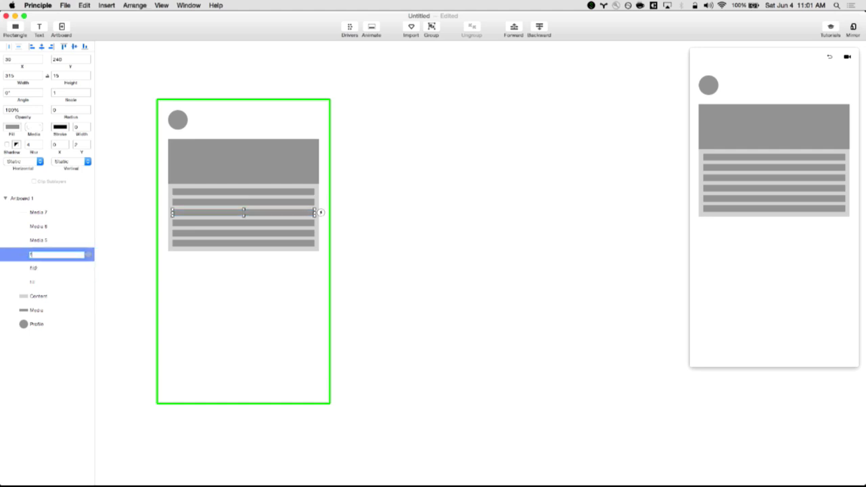
pyautogui.write('Fill3')
# Step: Rename the layers of the three lower thin bars, from fourth to lowest, as fill4, fill5 and fill6
pyautogui.click(42, 241)
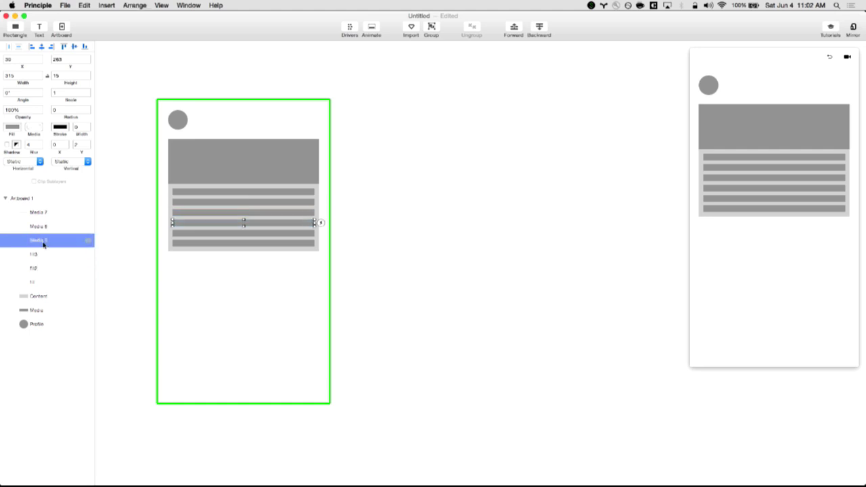
pyautogui.press('super+r')
pyautogui.write('Fill')
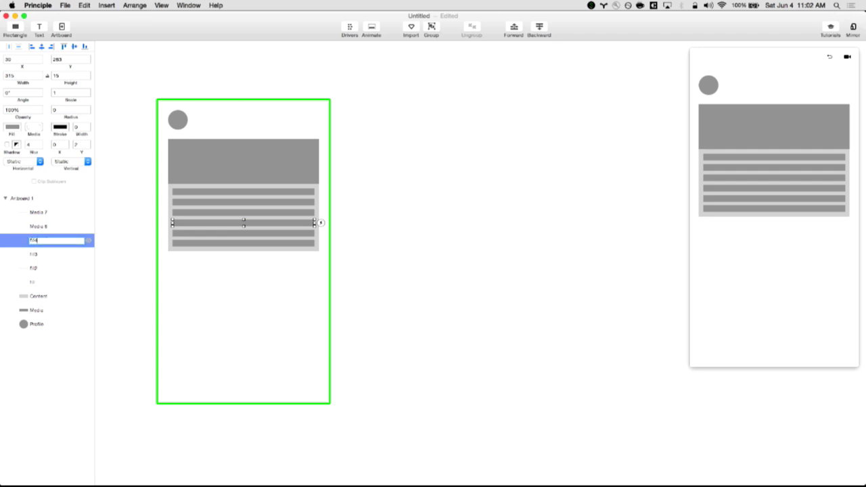
pyautogui.click(43, 227)
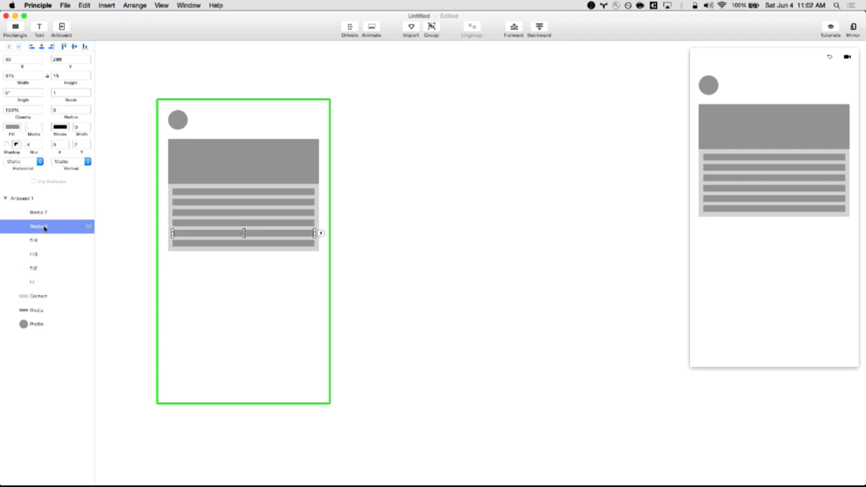
pyautogui.press('super+r')
pyautogui.write('Fil5')
pyautogui.click(244, 243)
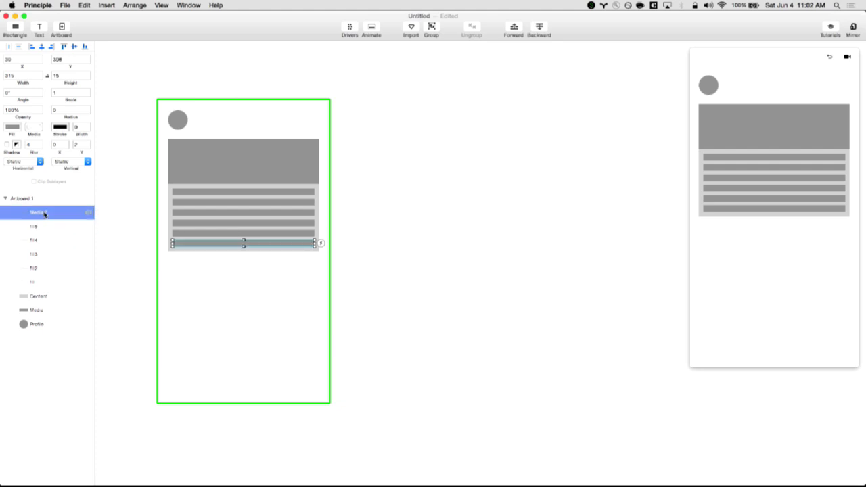
pyautogui.press('super+r')
pyautogui.write('Fi')
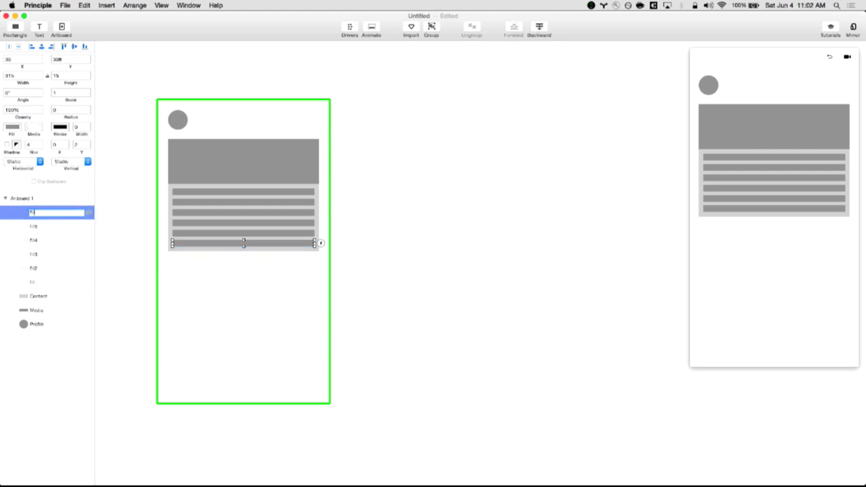
pyautogui.write('l6')
pyautogui.click(114, 220)
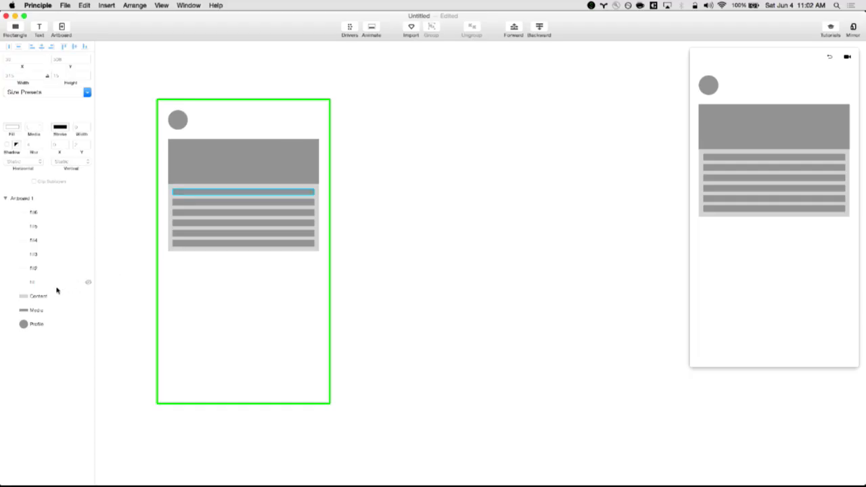
# Step: Group the Content rectangle with the six fill bars and name the group fillerContent
pyautogui.click(49, 296)
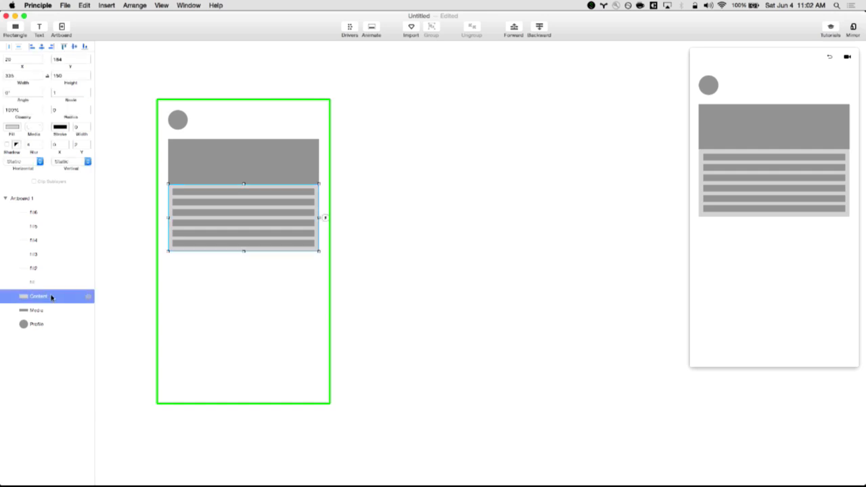
pyautogui.keyDown('shift'); pyautogui.click(53, 214); pyautogui.keyUp('shift')
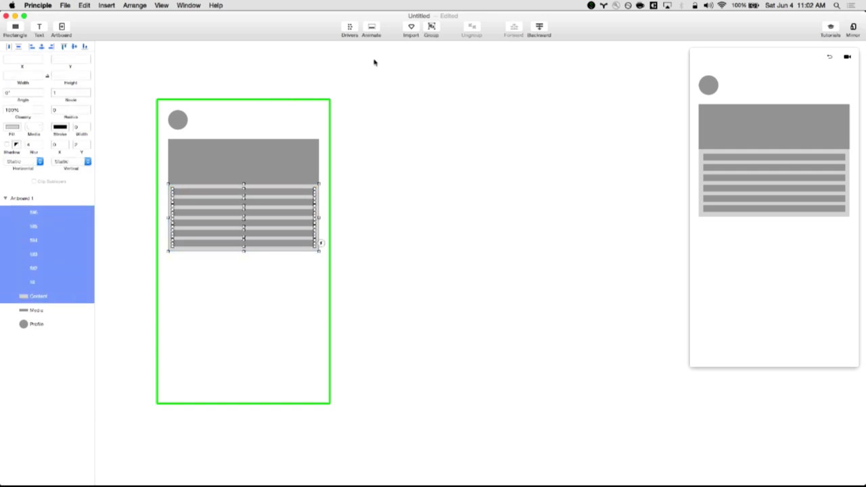
pyautogui.click(432, 27)
pyautogui.doubleClick(47, 213)
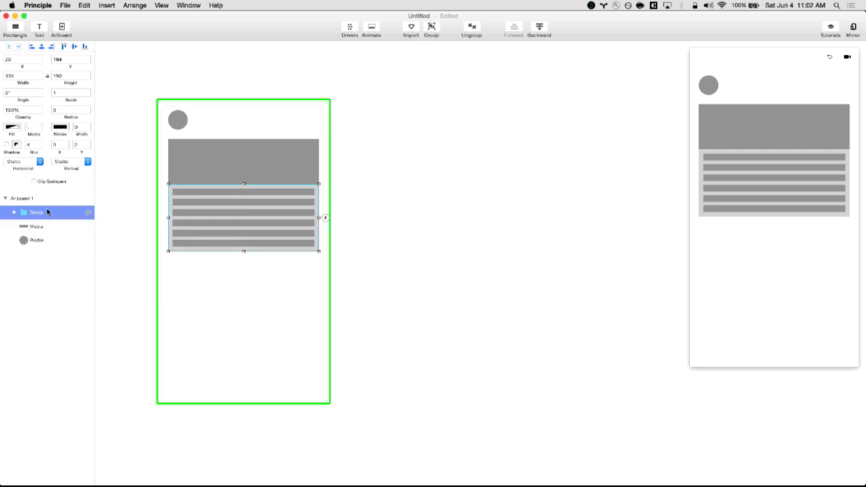
pyautogui.press('BackSpace')
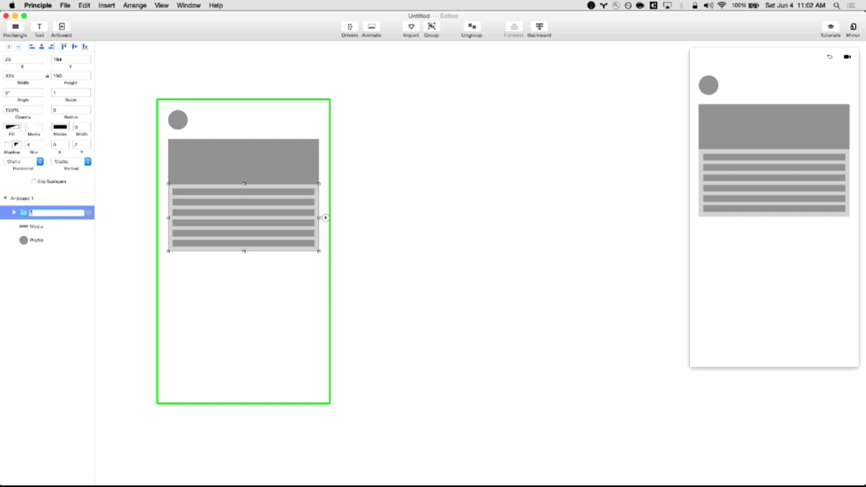
pyautogui.write('CeedContent')
pyautogui.press('Return')
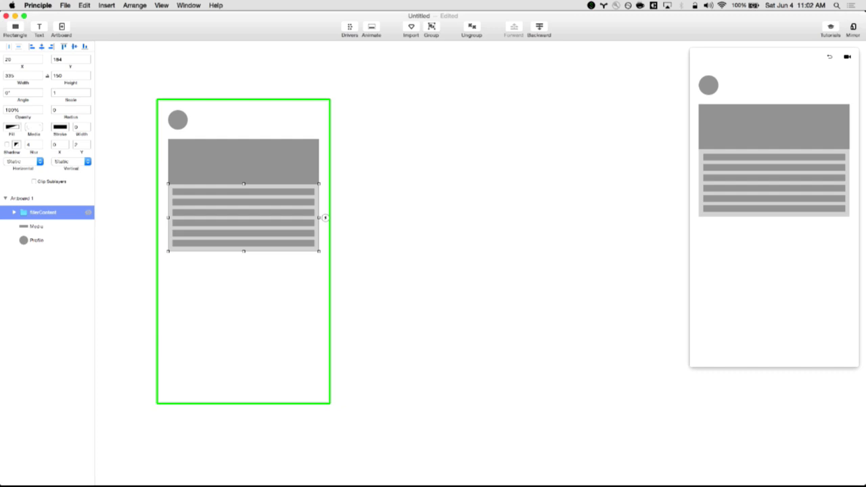
# Step: Group fillerContent with Media, and group that result with the Profile circle
pyautogui.keyDown('shift'); pyautogui.click(55, 228); pyautogui.keyUp('shift')
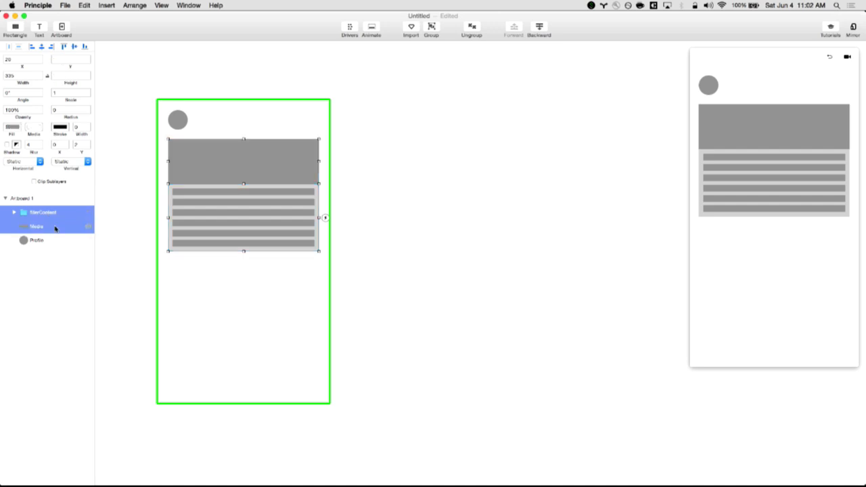
pyautogui.press('super+g')
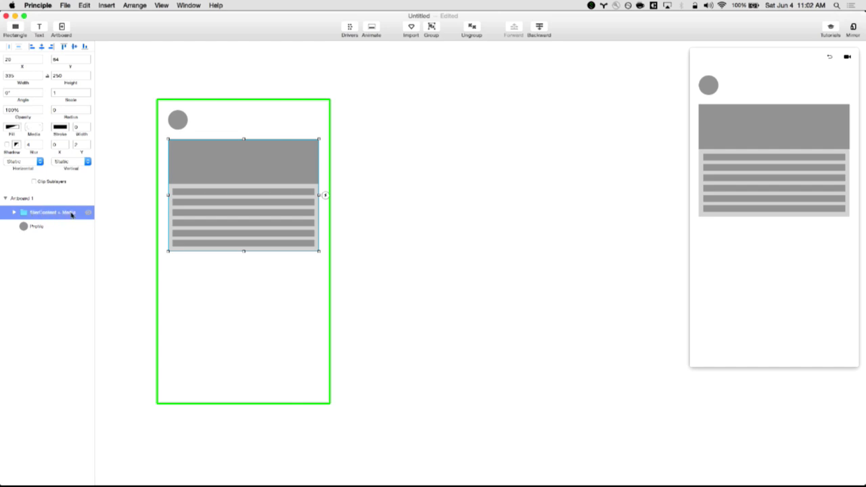
pyautogui.keyDown('shift'); pyautogui.click(46, 227); pyautogui.keyUp('shift')
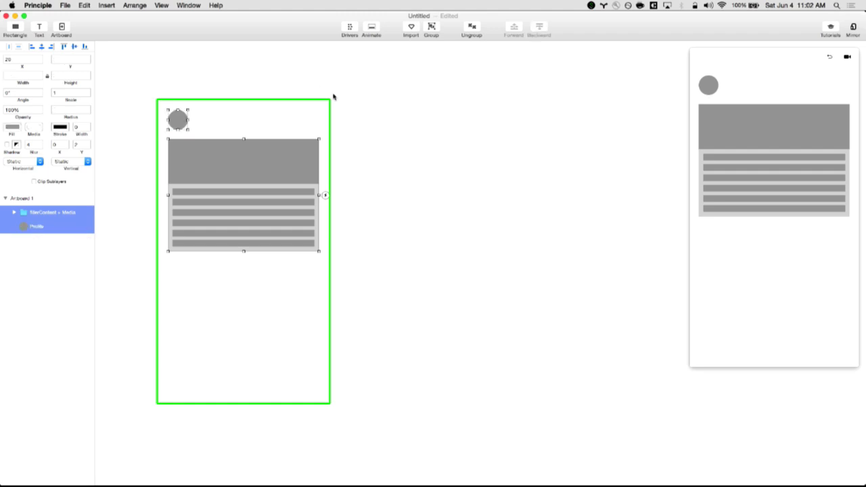
pyautogui.press('super+g')
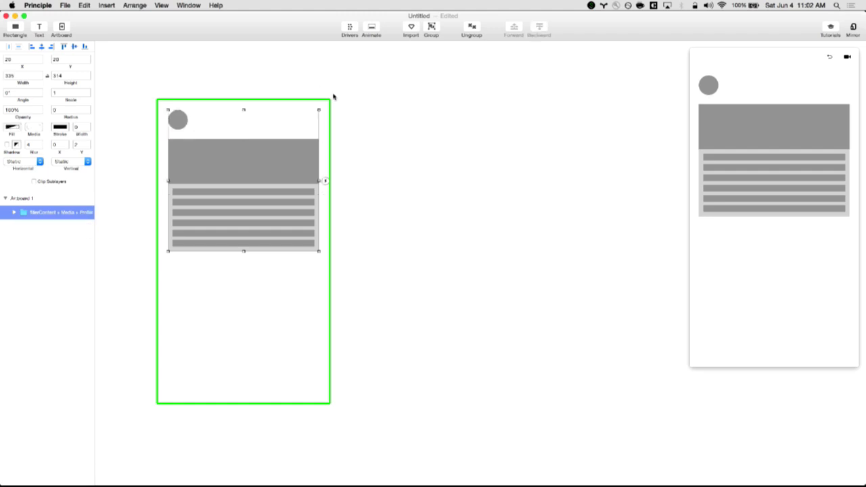
# Step: Rename the outer group holding the profile, media and filler content as feedItem
pyautogui.doubleClick(51, 214)
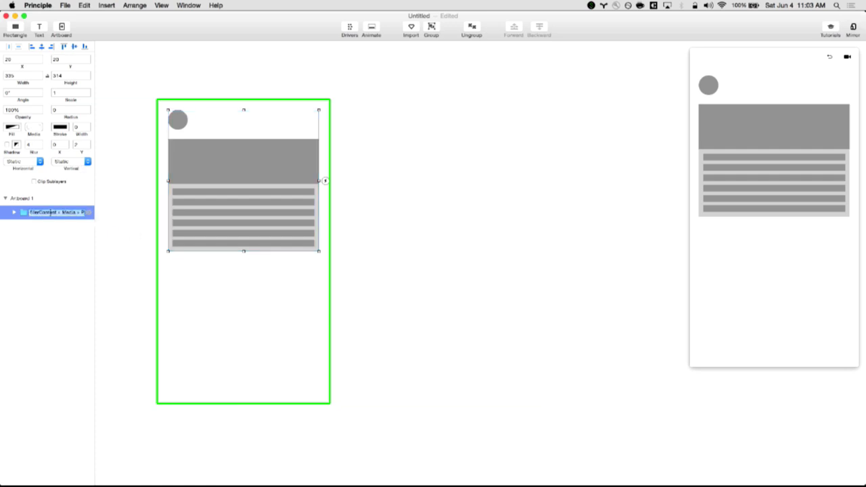
pyautogui.write('feedsite')
pyautogui.write('m')
pyautogui.click(119, 215)
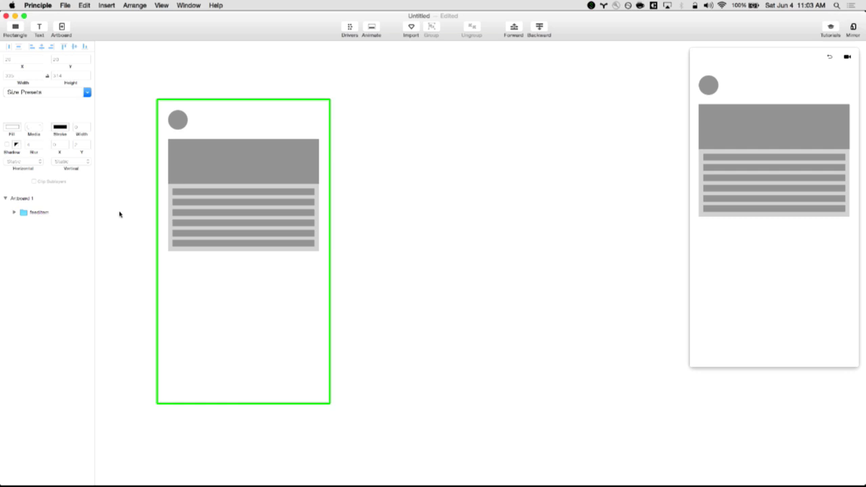
# Step: Duplicate the feedItem group directly beneath the original at X 20, Y 353
pyautogui.click(214, 180)
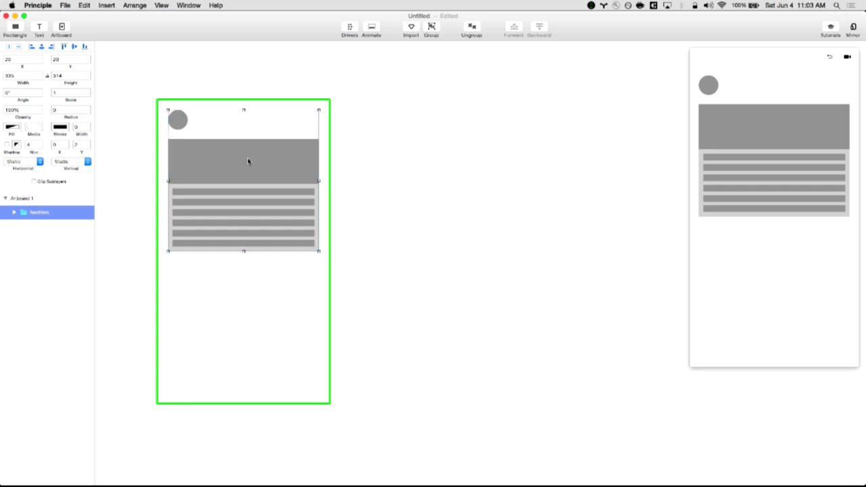
pyautogui.moveTo(247, 160); pyautogui.dragTo(262, 313)
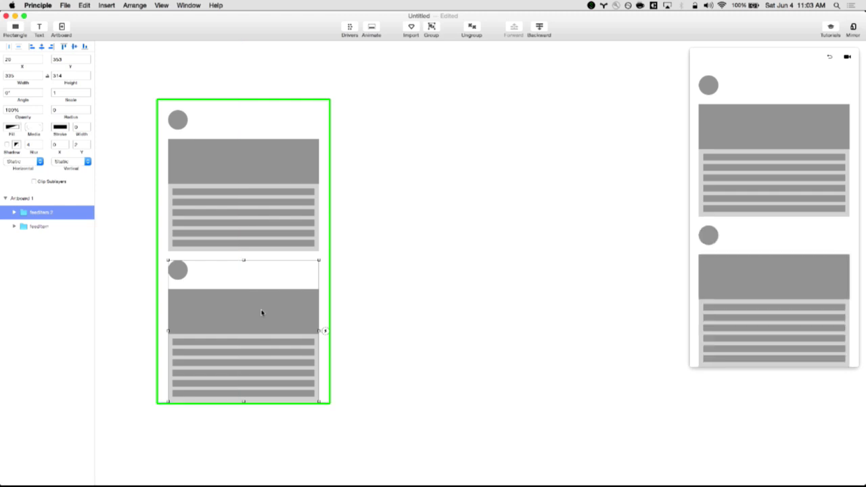
pyautogui.click(385, 284)
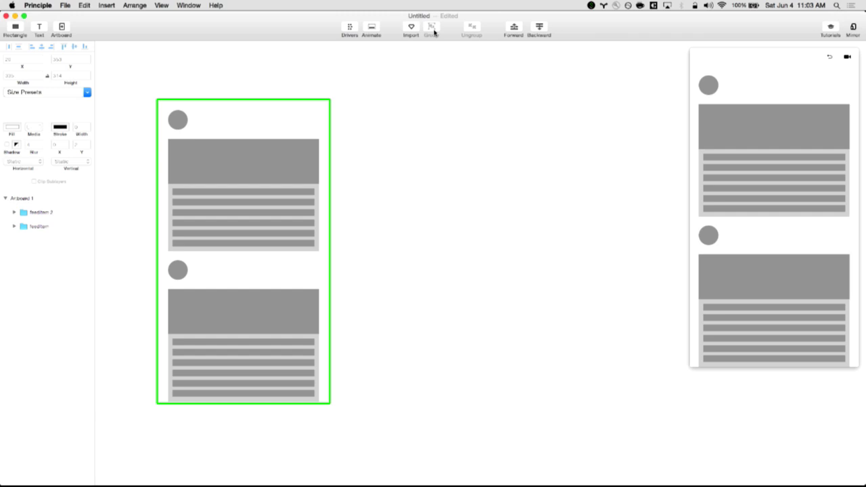
# Step: Expand the original feedItem group and its nested groups to examine the layer hierarchy
pyautogui.click(15, 227)
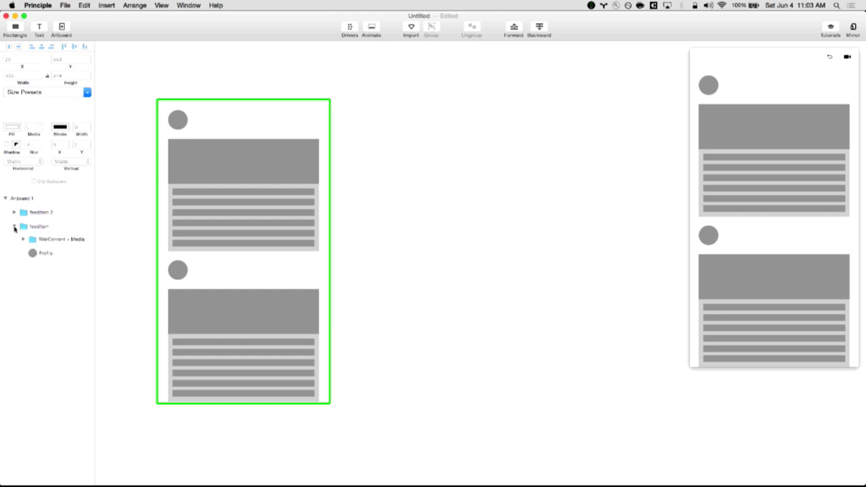
pyautogui.click(23, 239)
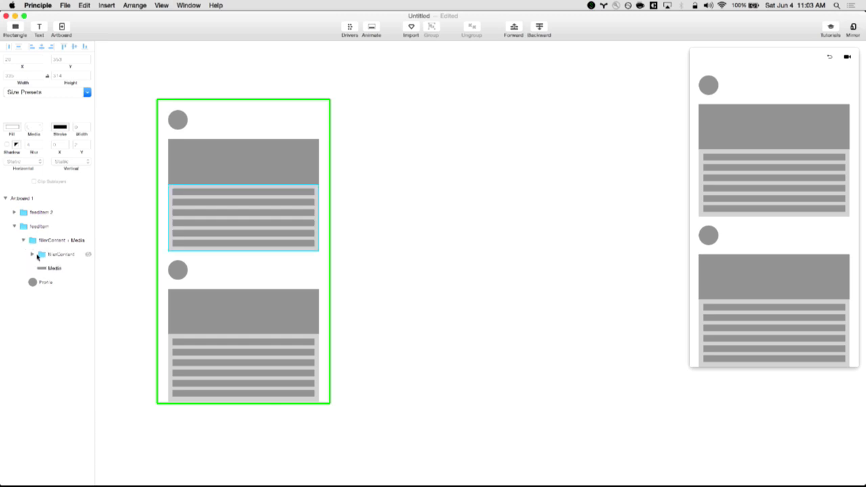
pyautogui.click(33, 255)
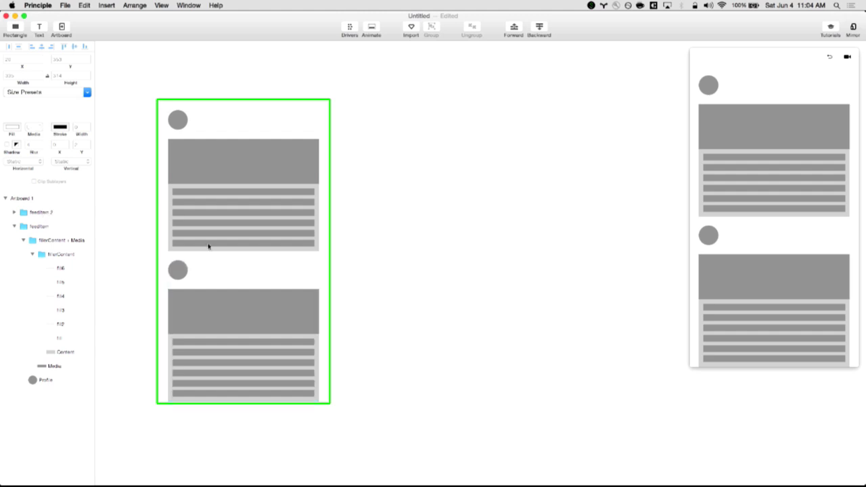
pyautogui.scroll(-3, 389, 282)
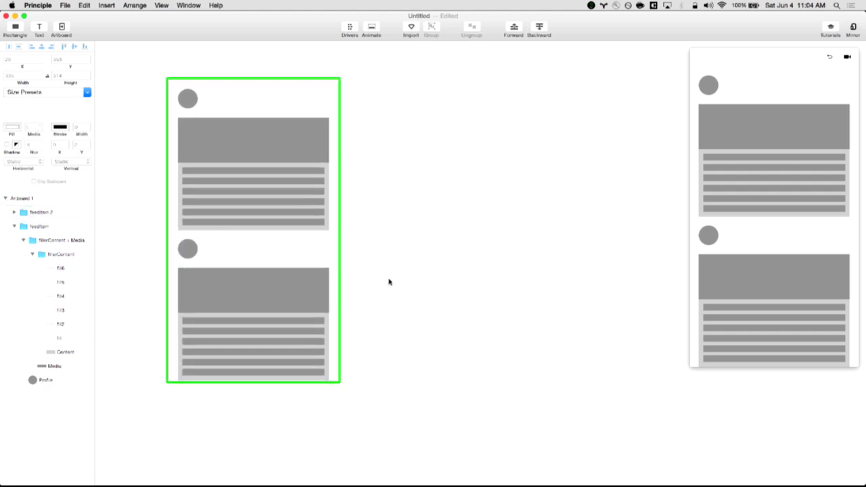
pyautogui.scroll(-3, 390, 282)
pyautogui.scroll(-3, 442, 267)
pyautogui.hscroll(3, 443, 266)
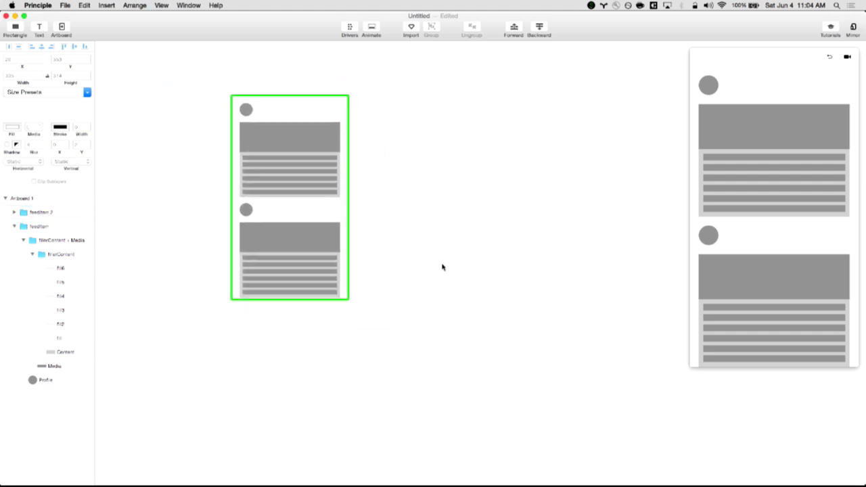
# Step: Duplicate the feedItem 2 group directly beneath itself, below the artboard's lower edge, at X 20, Y 689
pyautogui.scroll(-1, 442, 266)
pyautogui.click(77, 214)
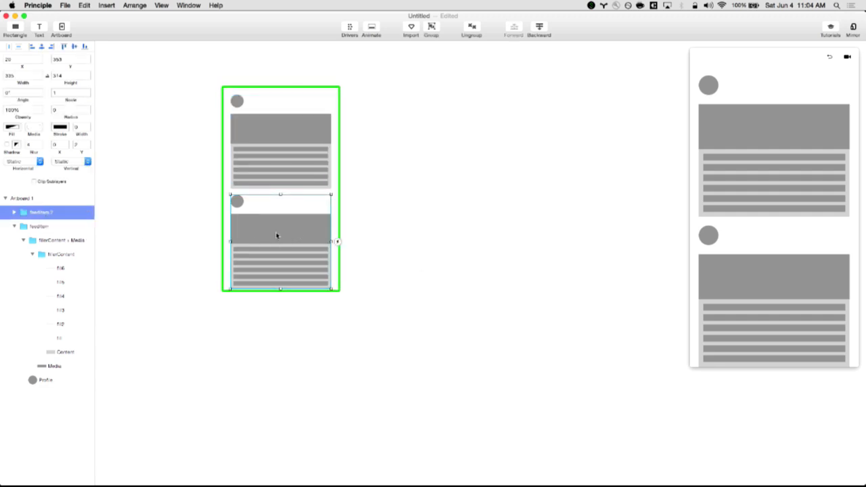
pyautogui.moveTo(276, 235); pyautogui.dragTo(287, 338)
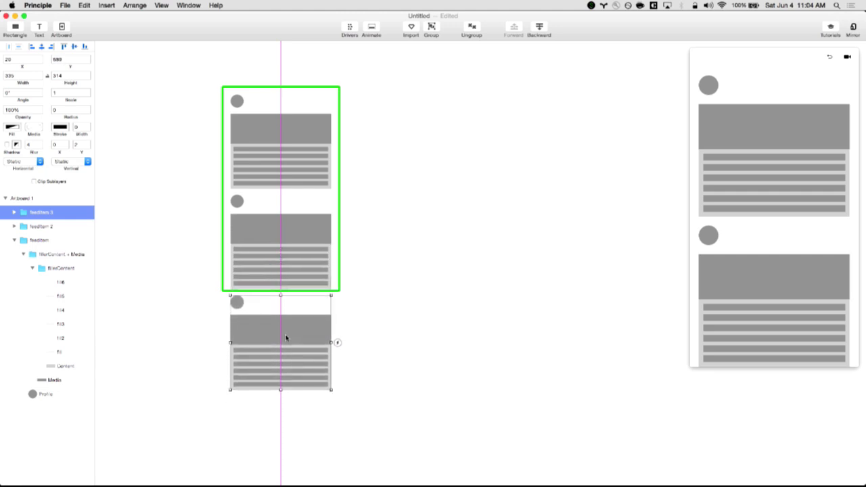
pyautogui.moveTo(287, 338); pyautogui.dragTo(286, 338)
pyautogui.click(370, 298)
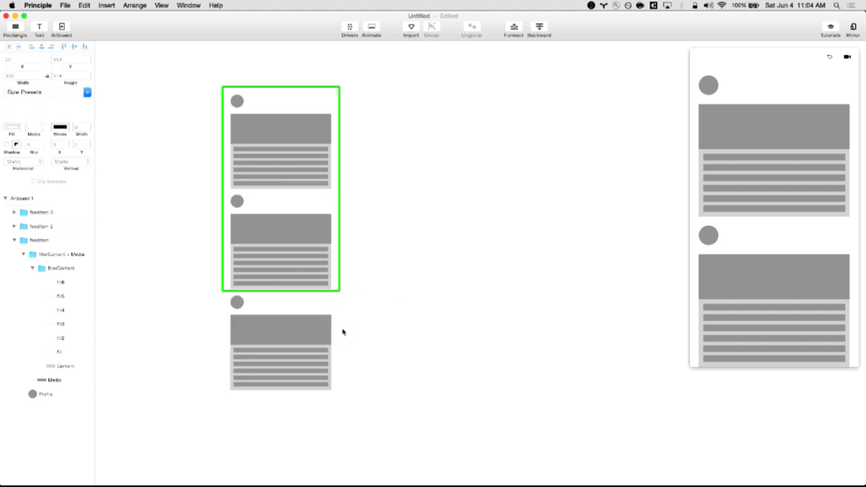
# Step: Duplicate the feedItem 3 group directly beneath itself at X 20, Y 1026 as the fourth feed item
pyautogui.click(309, 323)
pyautogui.scroll(-3, 376, 317)
pyautogui.scroll(-1, 376, 317)
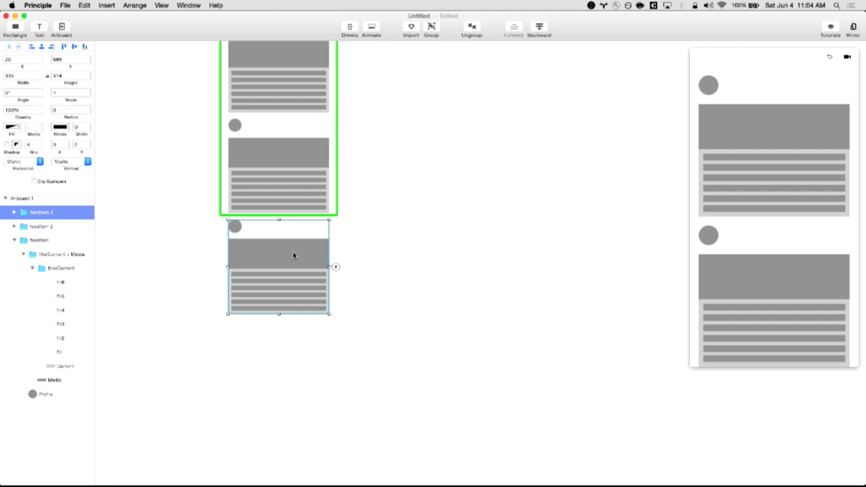
pyautogui.moveTo(271, 253); pyautogui.dragTo(267, 357)
pyautogui.click(367, 300)
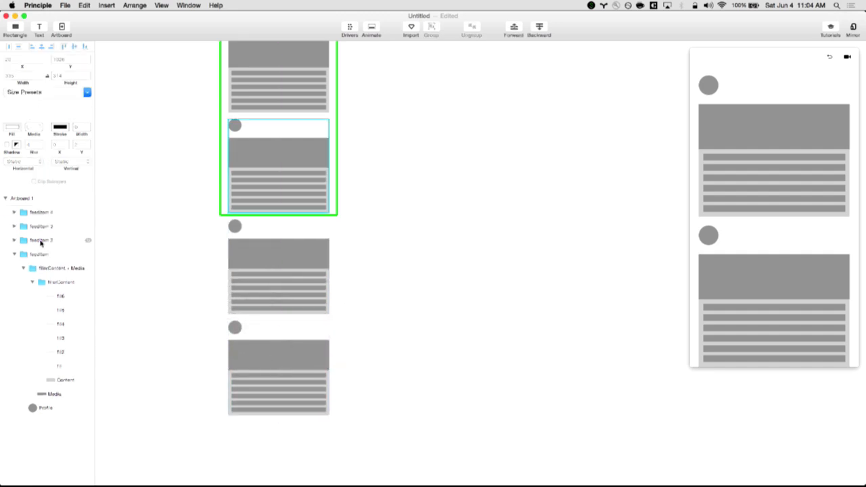
# Step: Collapse the original feedItem group in the layer hierarchy and show the whole column of four feed items
pyautogui.scroll(3, 103, 229)
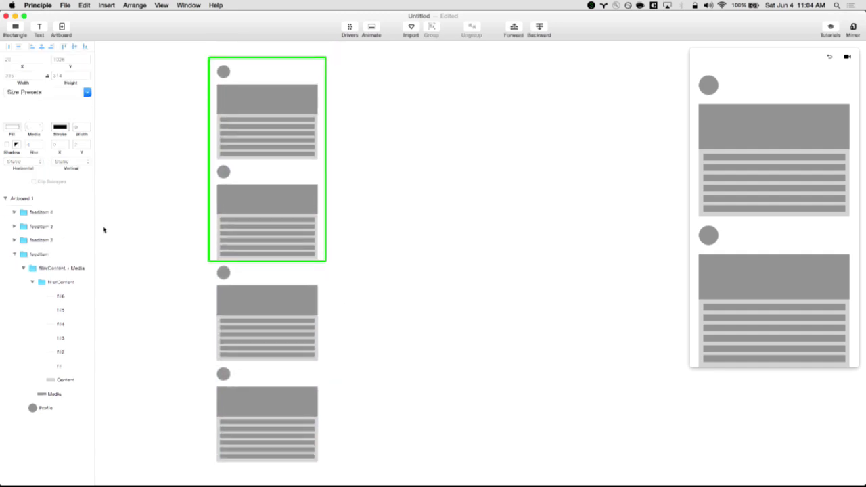
pyautogui.click(14, 254)
pyautogui.scroll(2, 131, 219)
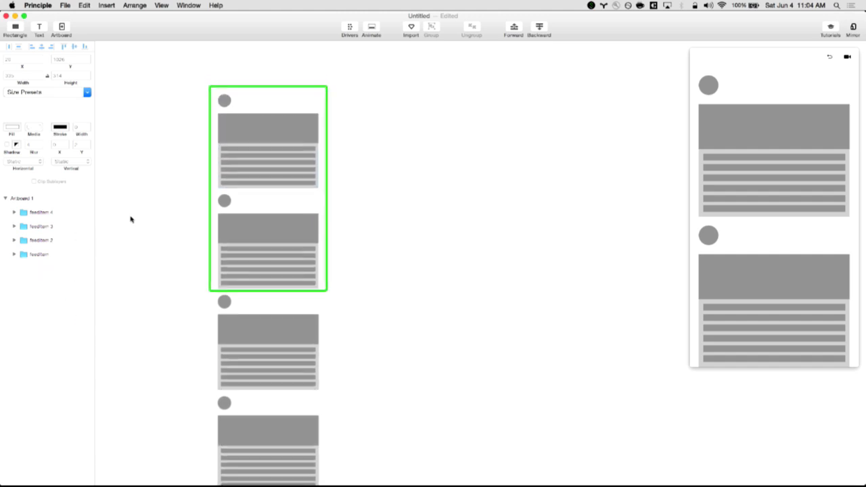
pyautogui.scroll(-2, 132, 218)
pyautogui.press('super+minus')
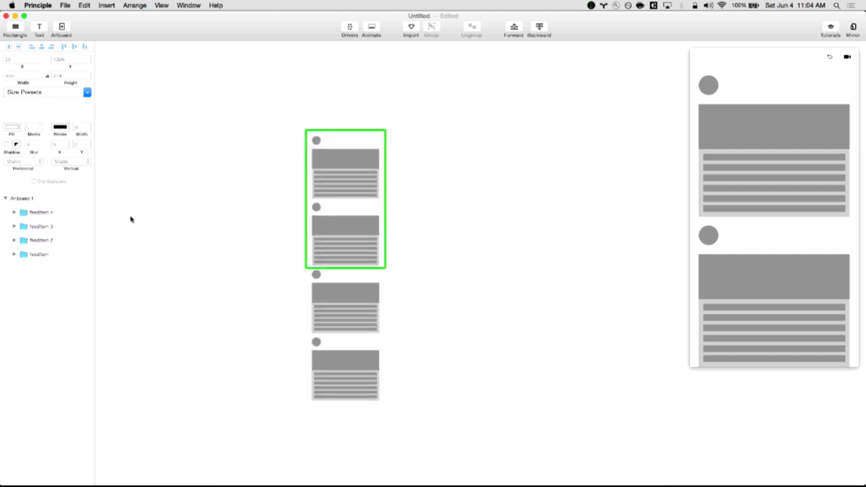
pyautogui.press('super+plus')
pyautogui.hscroll(3, 366, 250)
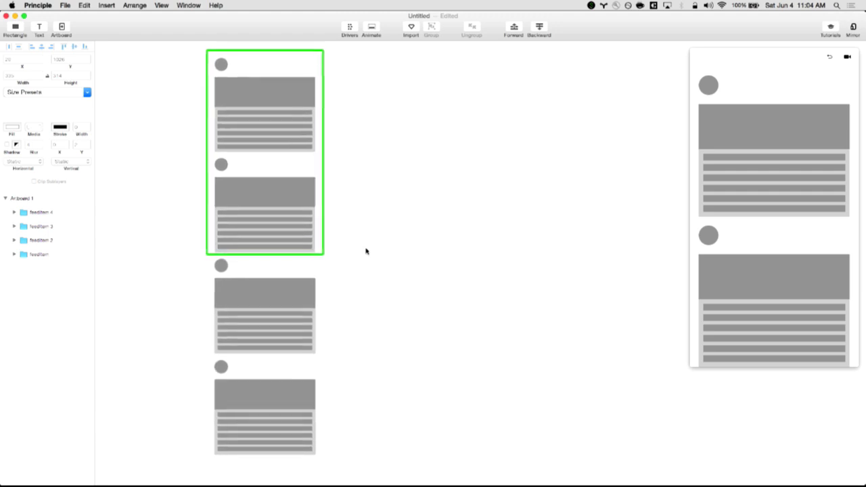
pyautogui.scroll(-1, 365, 252)
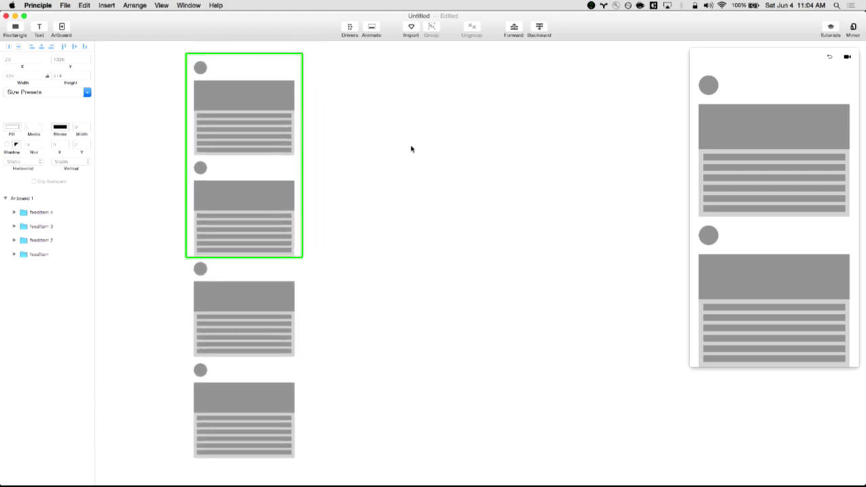
# Step: Try selecting the four feedItem groups individually, as a layer range and with a marquee on the canvas
pyautogui.click(230, 95)
pyautogui.click(264, 236)
pyautogui.click(274, 300)
pyautogui.click(41, 213)
pyautogui.keyDown('shift'); pyautogui.click(41, 255); pyautogui.keyUp('shift')
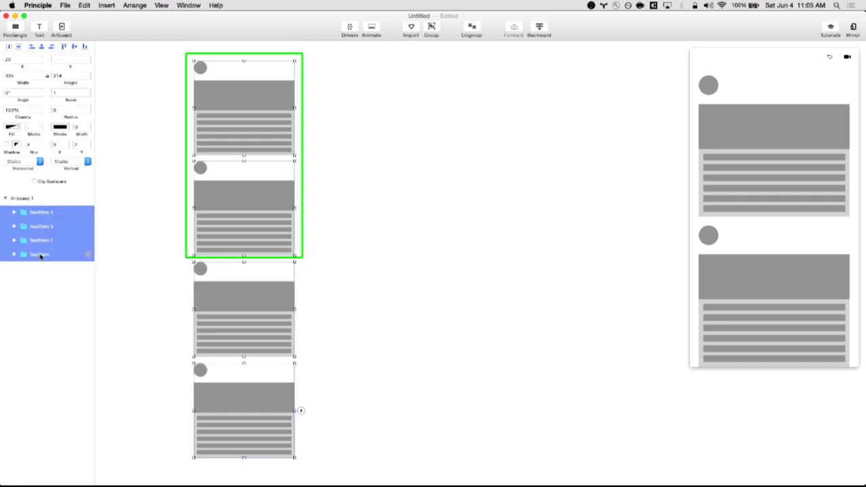
pyautogui.click(362, 250)
pyautogui.moveTo(343, 79); pyautogui.dragTo(199, 411)
pyautogui.click(74, 274)
# Step: Group all four feedItem groups together and rename the new group scrollingGroup
pyautogui.click(64, 254)
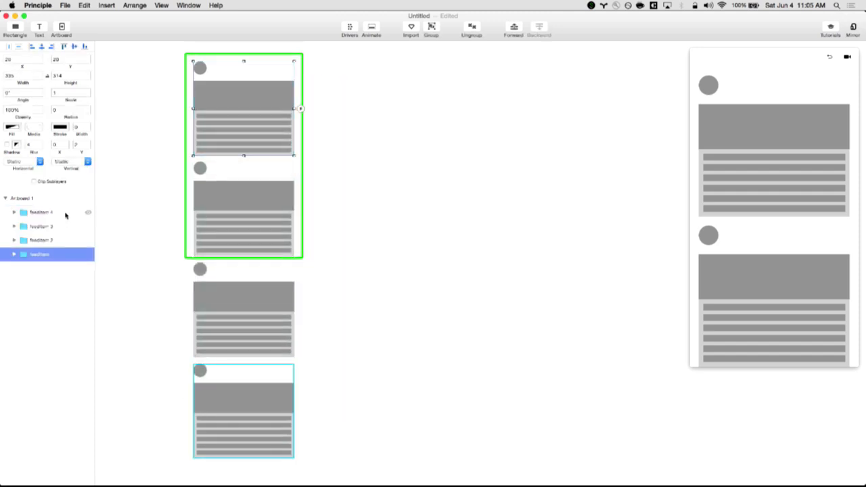
pyautogui.keyDown('shift'); pyautogui.click(66, 213); pyautogui.keyUp('shift')
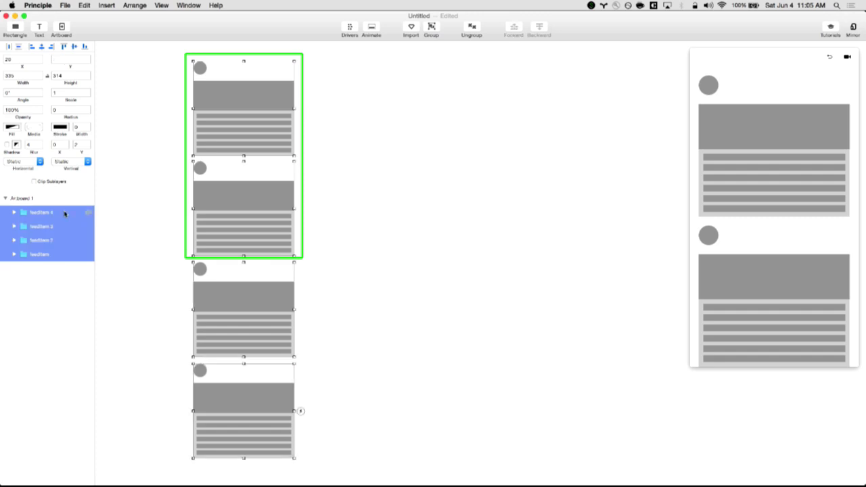
pyautogui.press('super+g')
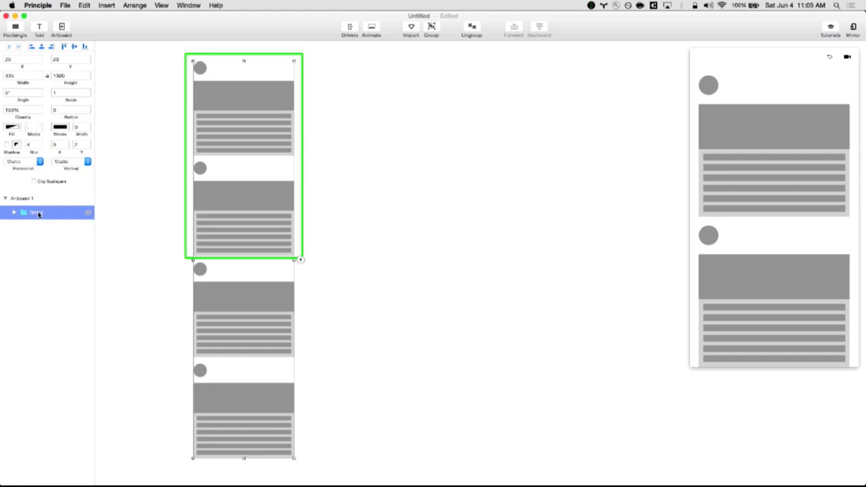
pyautogui.doubleClick(37, 214)
pyautogui.write('scrollingGro')
pyautogui.press('Return')
pyautogui.click(121, 230)
# Step: Enable Clip Sublayers on scrollingGroup and disable it again
pyautogui.click(253, 211)
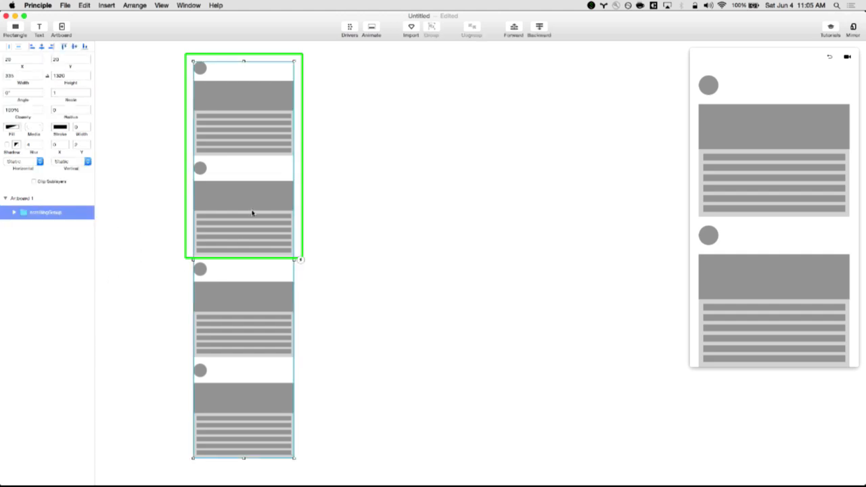
pyautogui.click(51, 183)
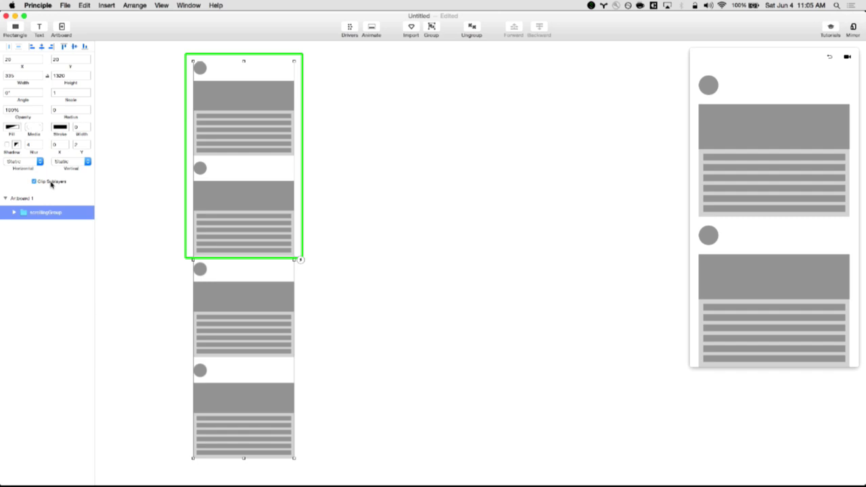
pyautogui.click(42, 182)
# Step: Enlarge the preview window so that the phone screen has a margin all around it
pyautogui.click(711, 235)
pyautogui.moveTo(690, 361); pyautogui.dragTo(645, 432)
pyautogui.click(644, 431)
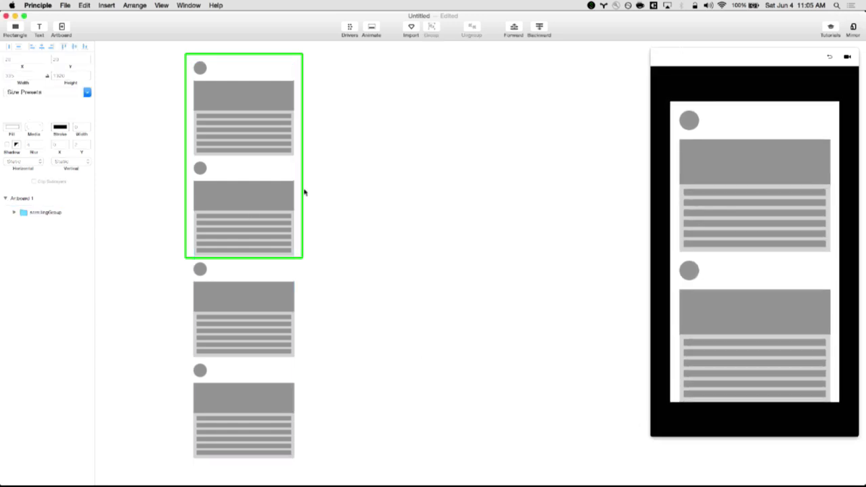
# Step: Wrap scrollingGroup in another outer group and expand both levels down to the feedItem groups
pyautogui.click(269, 195)
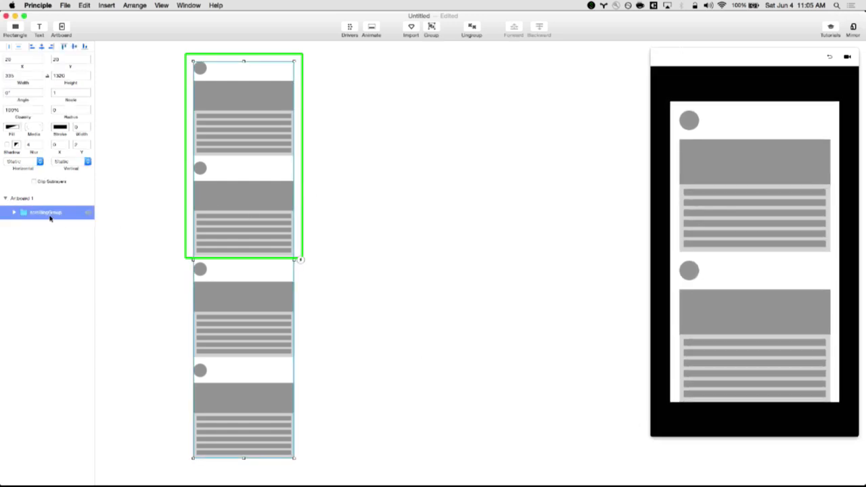
pyautogui.click(70, 244)
pyautogui.click(64, 211)
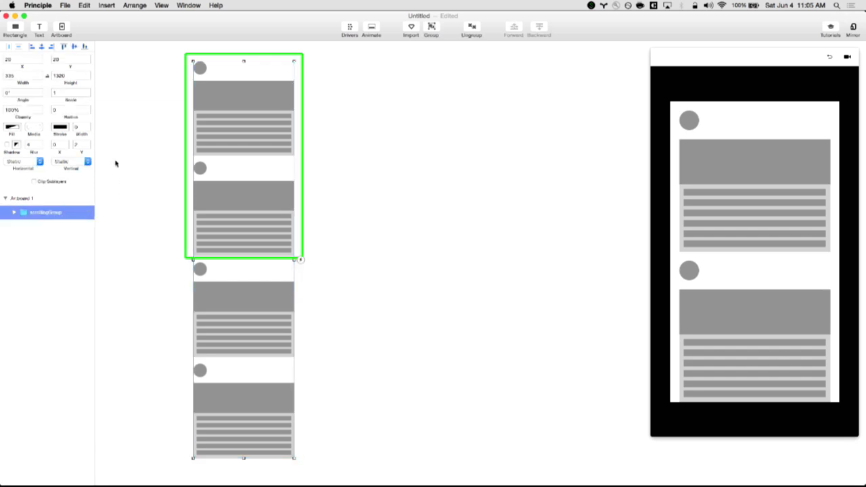
pyautogui.press('super+g')
pyautogui.click(14, 213)
pyautogui.click(24, 226)
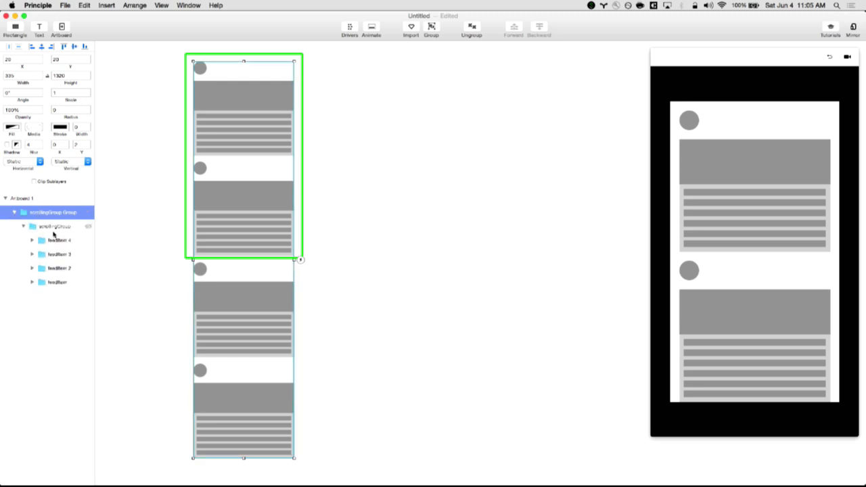
pyautogui.click(54, 228)
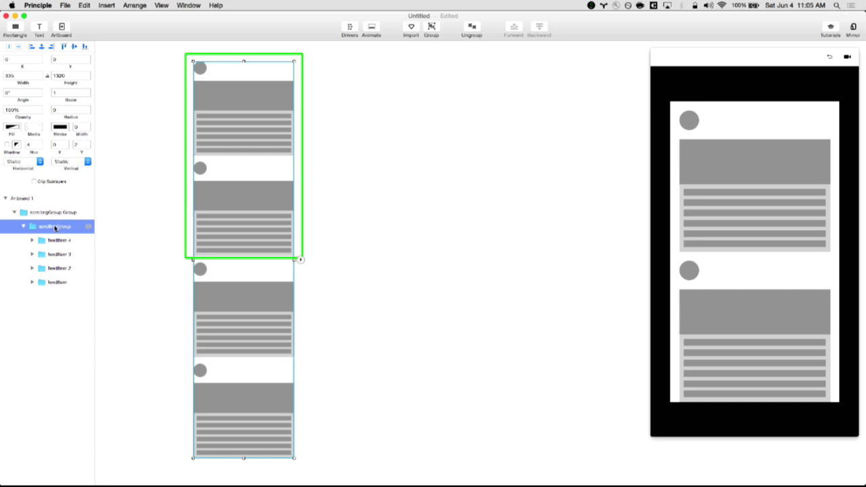
# Step: Rename the outer group that contains scrollingGroup as mainScrolling
pyautogui.click(53, 214)
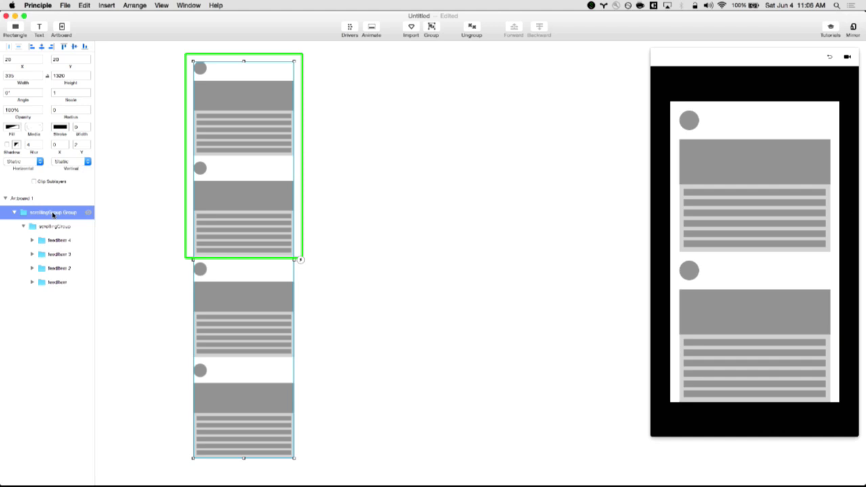
pyautogui.doubleClick(53, 214)
pyautogui.write('mainScrolling')
pyautogui.press('Return')
# Step: Compare the bounds and properties of scrollingGroup with those of mainScrolling
pyautogui.click(62, 226)
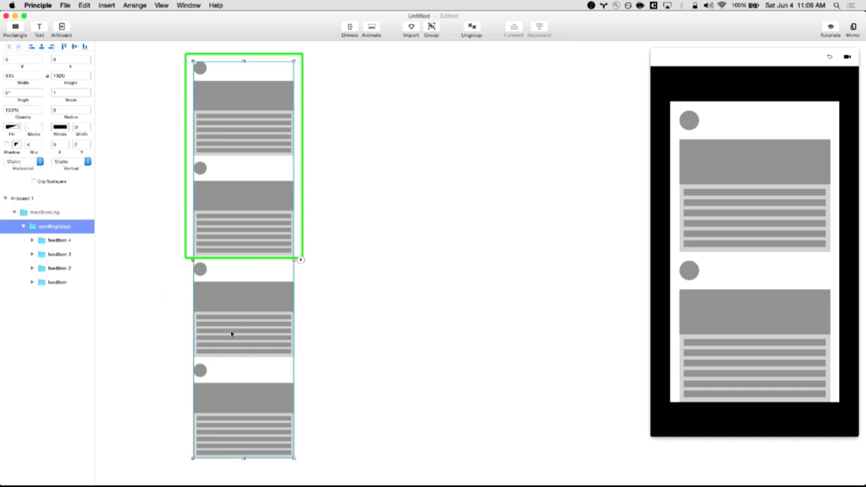
pyautogui.moveTo(244, 458)
pyautogui.mouseDown()
pyautogui.moveTo(242, 473)
pyautogui.moveTo(241, 461)
pyautogui.mouseUp()
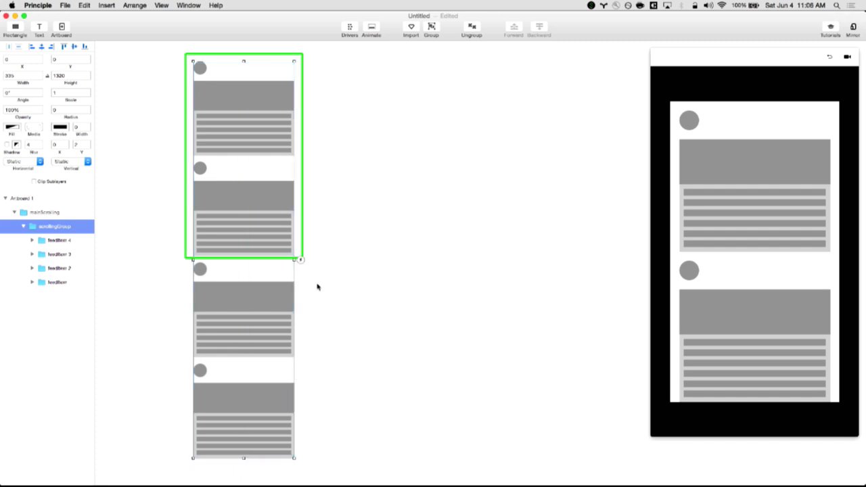
pyautogui.click(65, 212)
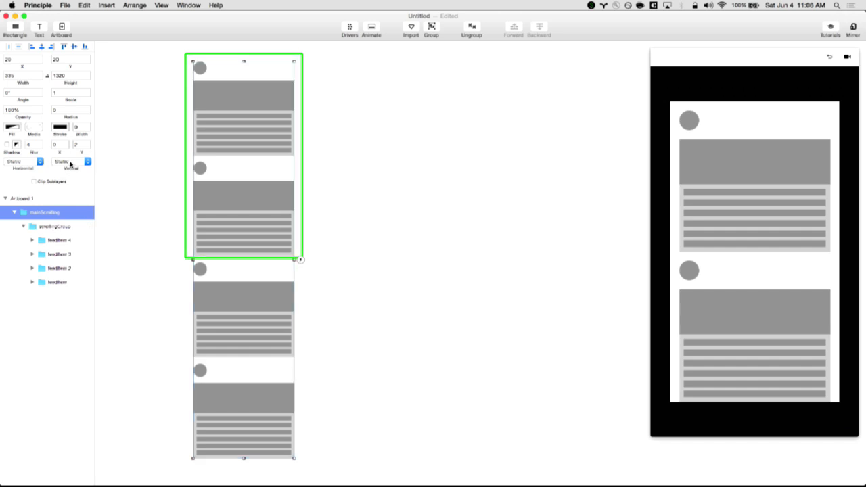
pyautogui.click(149, 178)
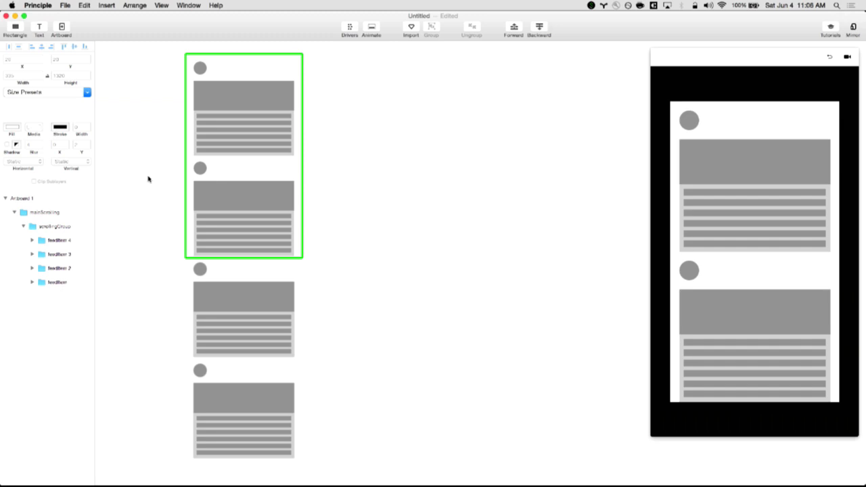
# Step: Set the vertical behavior of the mainScrolling group to Scroll, keeping its horizontal behavior Static
pyautogui.click(61, 213)
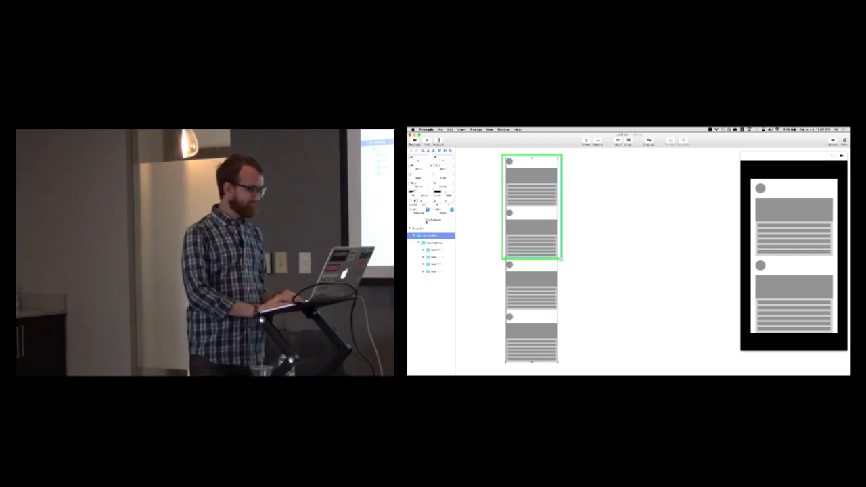
pyautogui.click(431, 211)
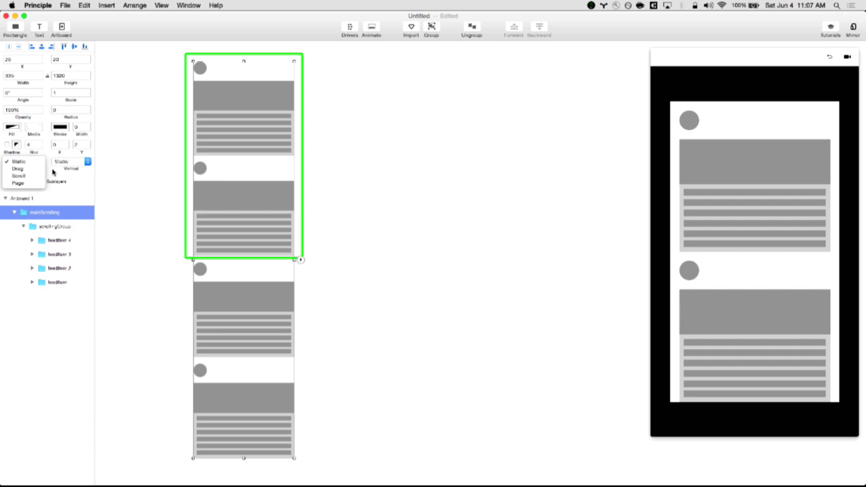
pyautogui.click(62, 161)
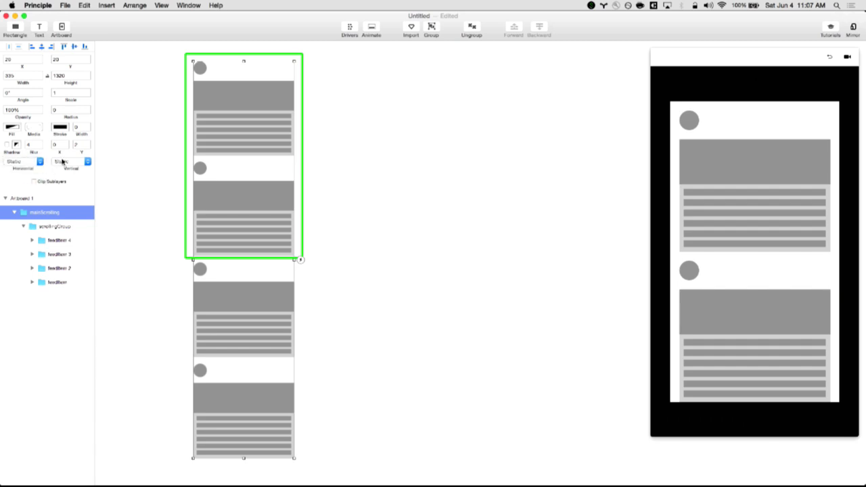
pyautogui.click(68, 163)
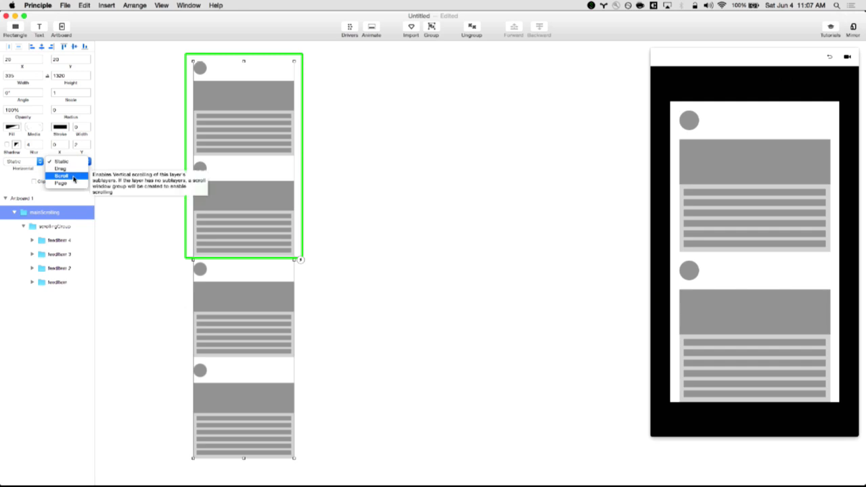
pyautogui.click(74, 179)
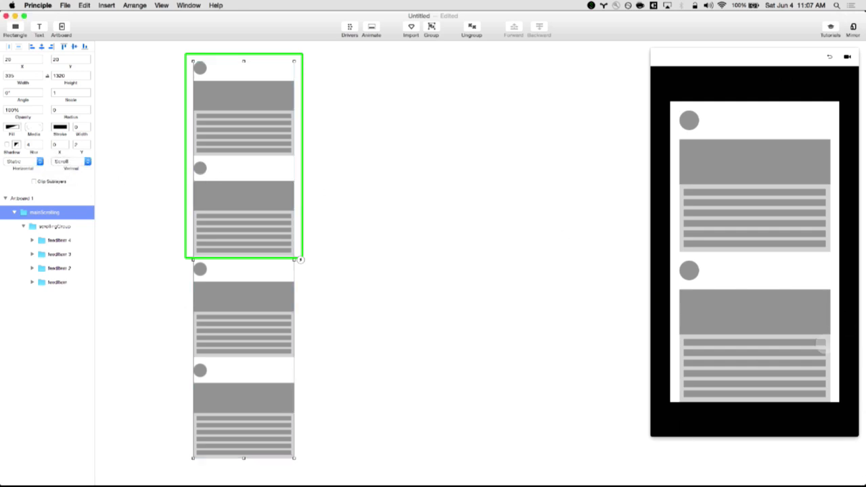
# Step: Test the vertical scrolling of the feed with repeated upward swipes in the preview
pyautogui.moveTo(806, 323); pyautogui.dragTo(803, 239)
pyautogui.click(554, 261)
pyautogui.click(717, 297)
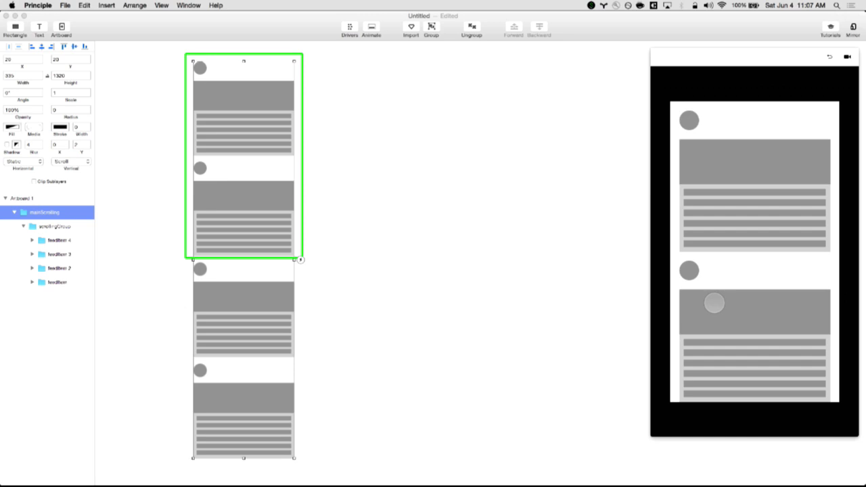
pyautogui.moveTo(715, 304); pyautogui.dragTo(723, 206)
pyautogui.moveTo(722, 279); pyautogui.dragTo(728, 221)
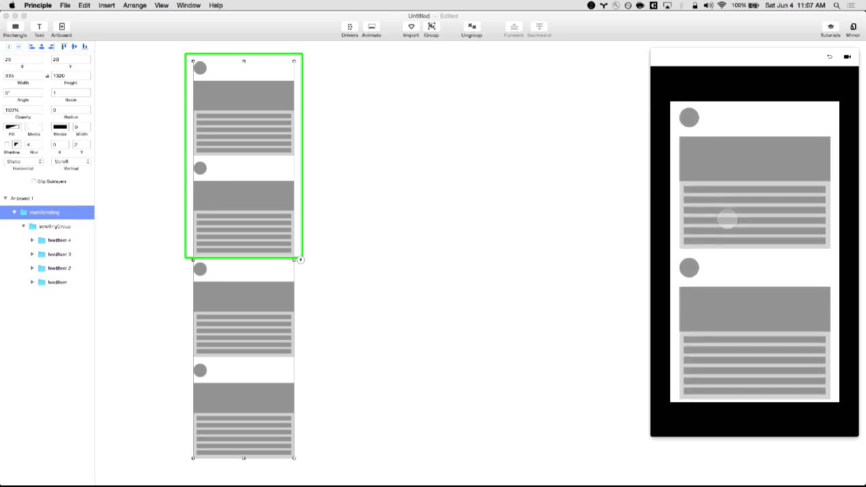
pyautogui.moveTo(744, 293); pyautogui.dragTo(745, 197)
pyautogui.moveTo(737, 293); pyautogui.dragTo(735, 167)
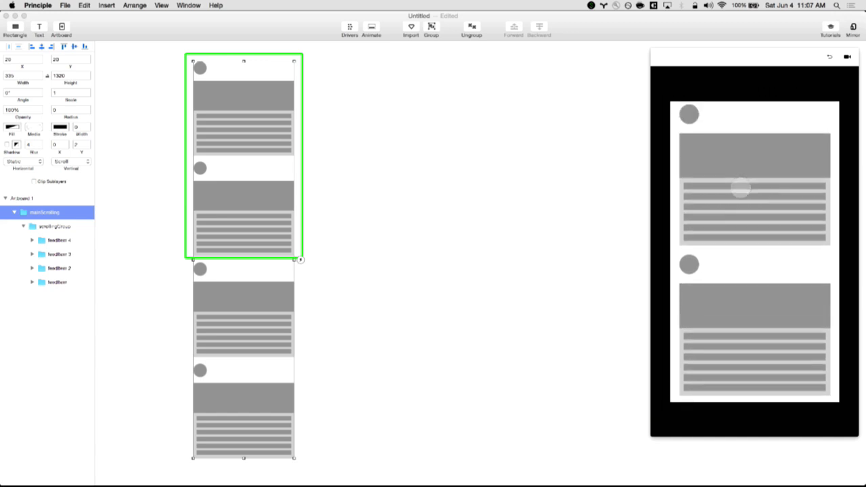
pyautogui.moveTo(731, 307); pyautogui.dragTo(782, 193)
pyautogui.moveTo(735, 287); pyautogui.dragTo(670, 223)
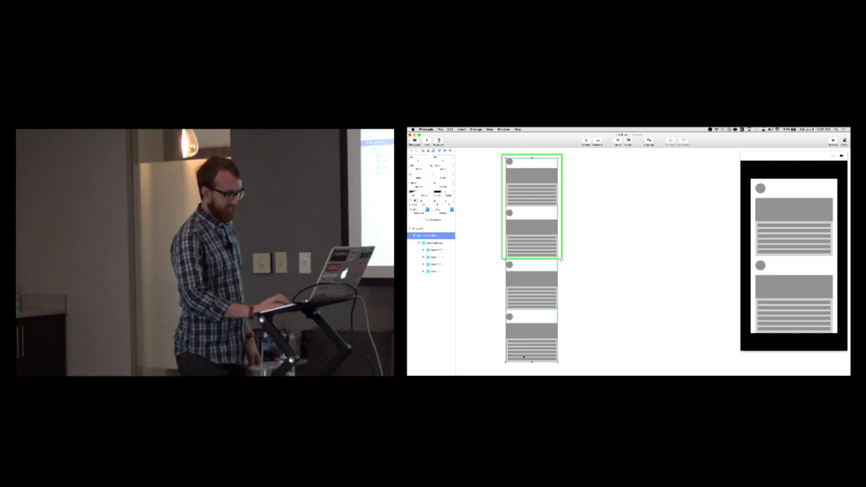
# Step: Shorten the mainScrolling group to a height of 647, ending near the artboard's lower edge, and test scrolling in the preview
pyautogui.moveTo(533, 360); pyautogui.dragTo(532, 261)
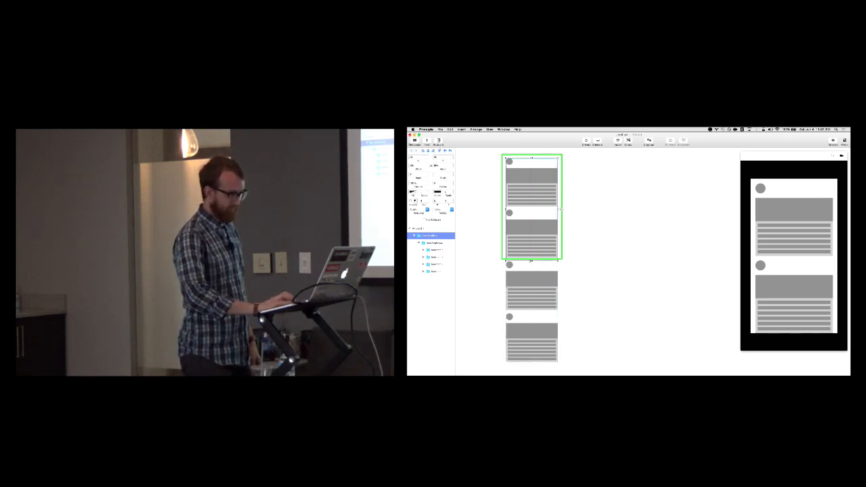
pyautogui.scroll(-5, 805, 306)
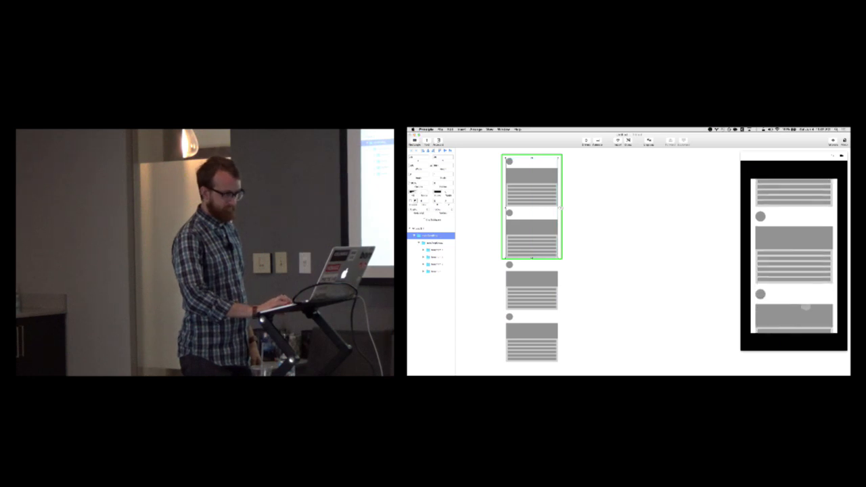
pyautogui.scroll(5, 805, 306)
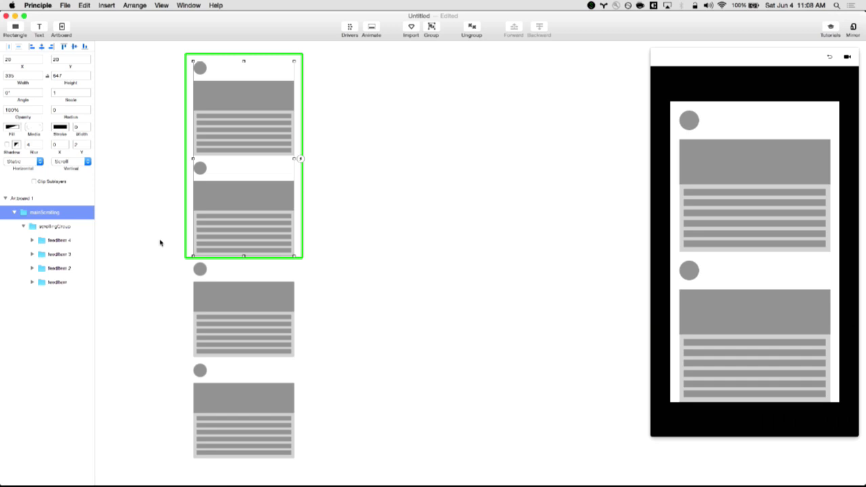
pyautogui.scroll(-10, 713, 225)
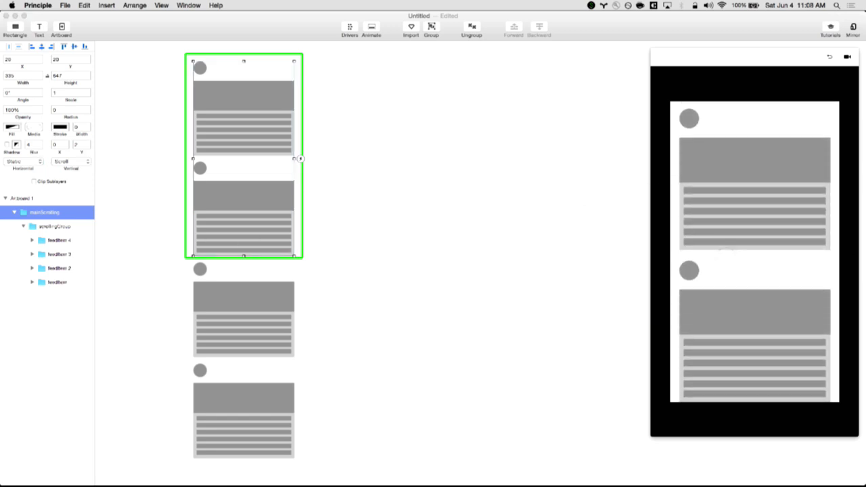
pyautogui.scroll(-10, 727, 258)
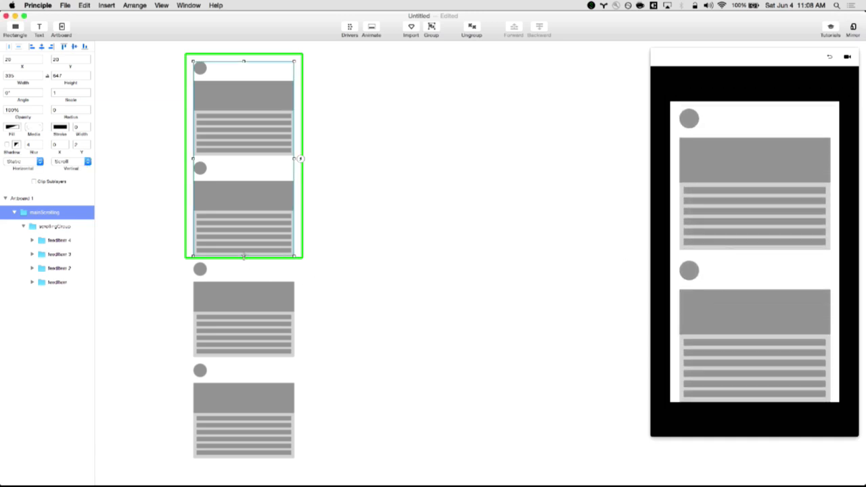
# Step: Stretch the mainScrolling group to a height of about 1322 over all four feed items, and return it to 647
pyautogui.moveTo(243, 256); pyautogui.dragTo(254, 462)
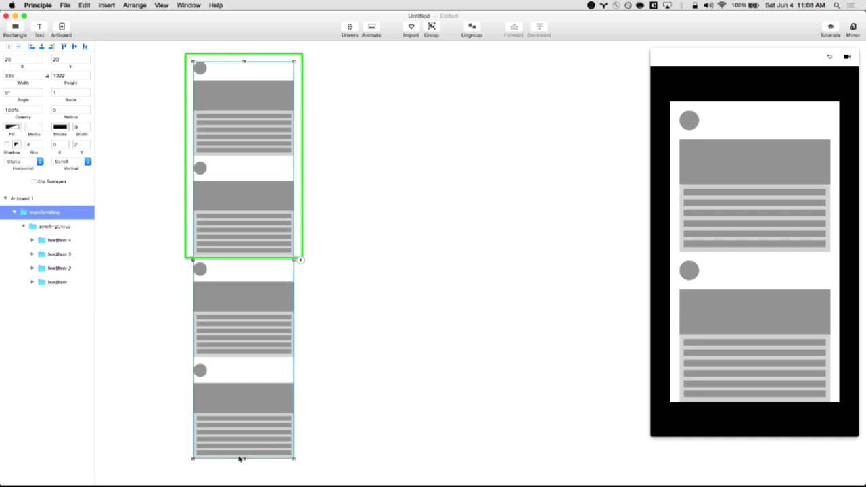
pyautogui.moveTo(242, 459); pyautogui.dragTo(245, 256)
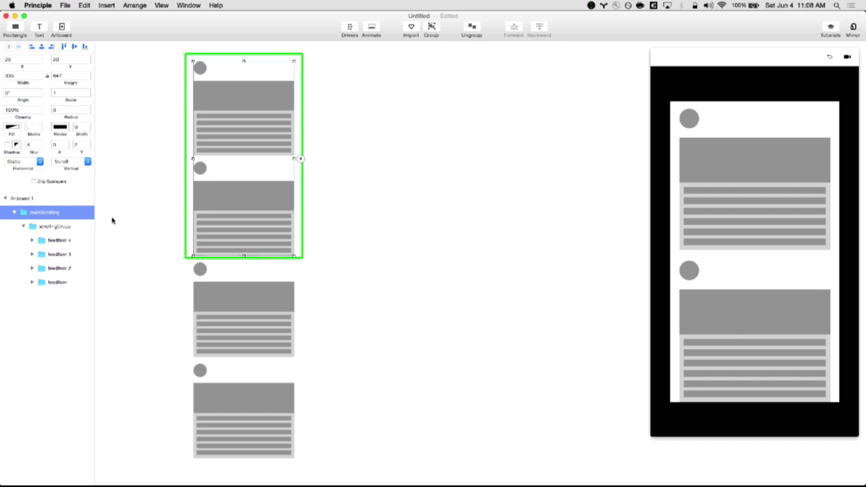
pyautogui.click(138, 233)
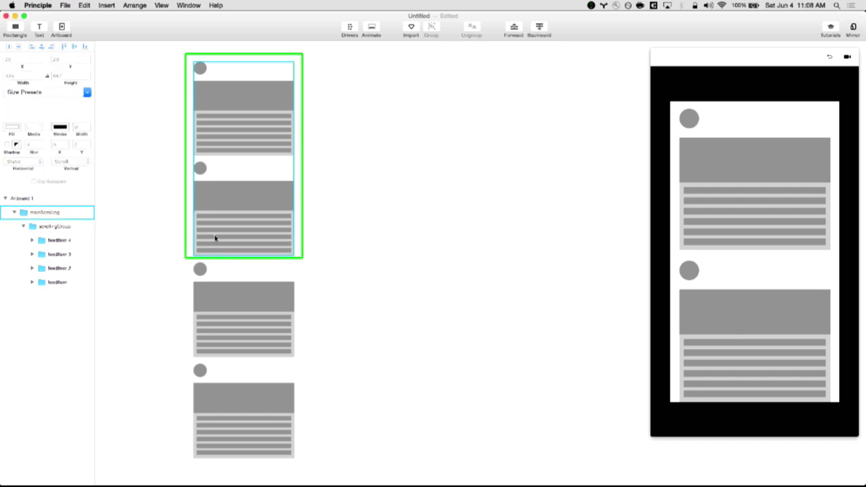
# Step: Stretch the mainScrolling group to a height of 1323 over all feed items and test swiping upward in the preview
pyautogui.click(60, 213)
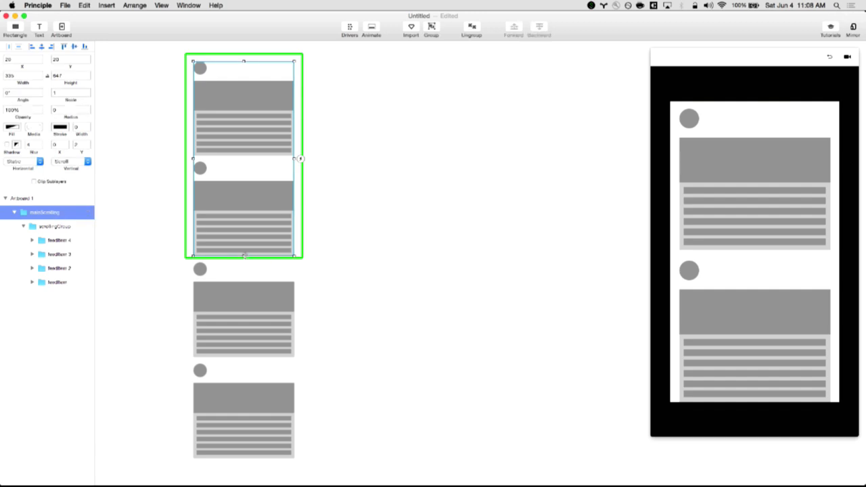
pyautogui.moveTo(244, 258); pyautogui.dragTo(244, 460)
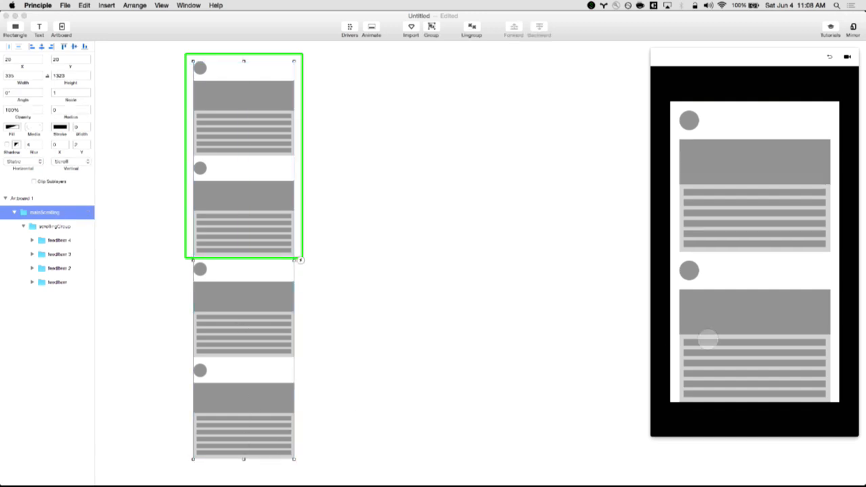
pyautogui.click(565, 332)
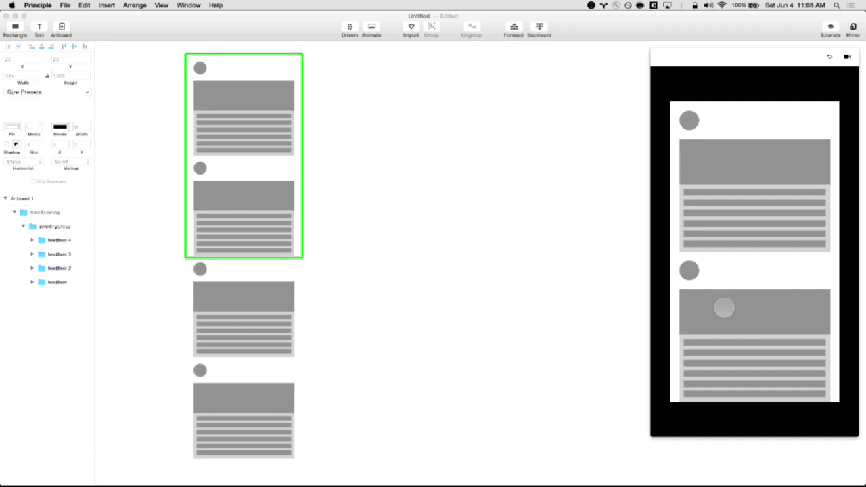
pyautogui.moveTo(725, 307); pyautogui.dragTo(731, 242)
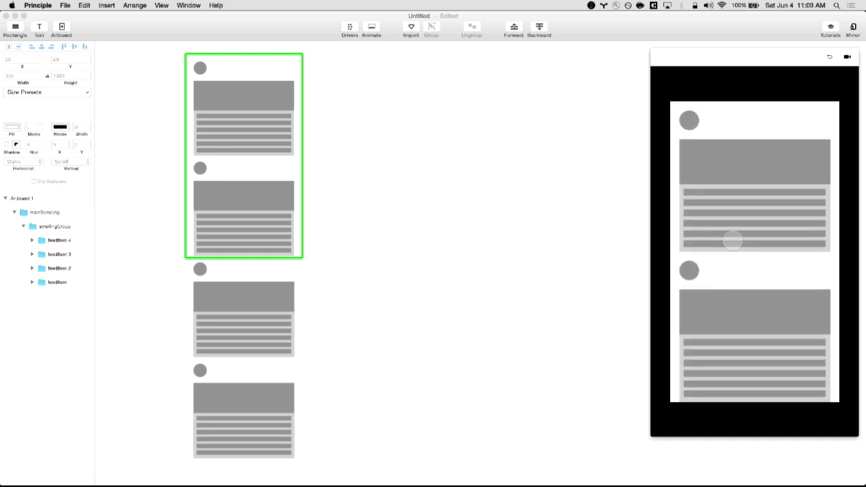
pyautogui.click(614, 250)
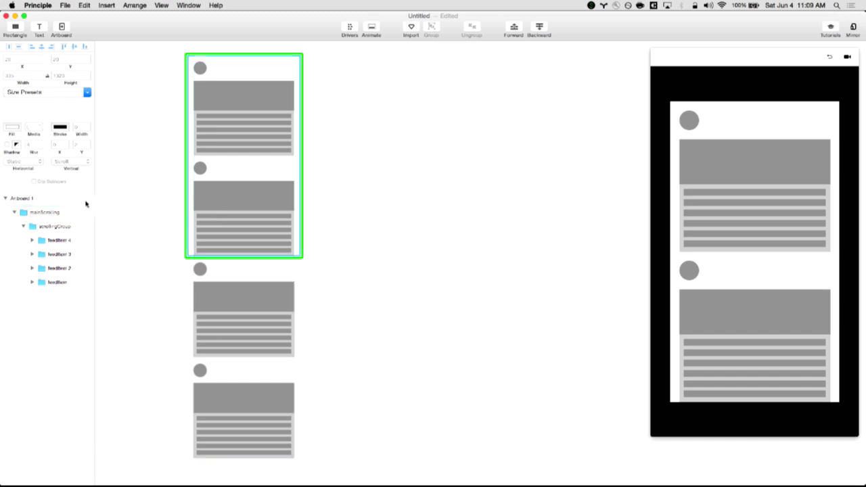
# Step: Shorten the mainScrolling group back to a height of 647 and test scrolling through the feed in the preview
pyautogui.click(61, 212)
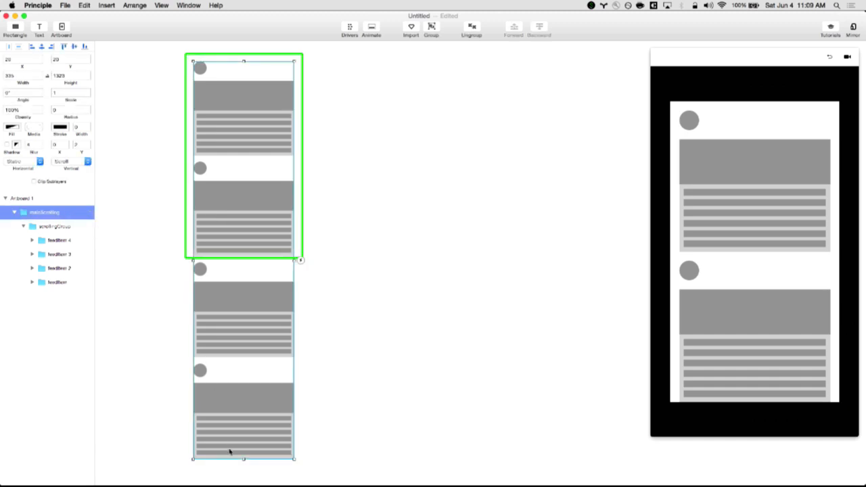
pyautogui.moveTo(242, 460); pyautogui.dragTo(234, 256)
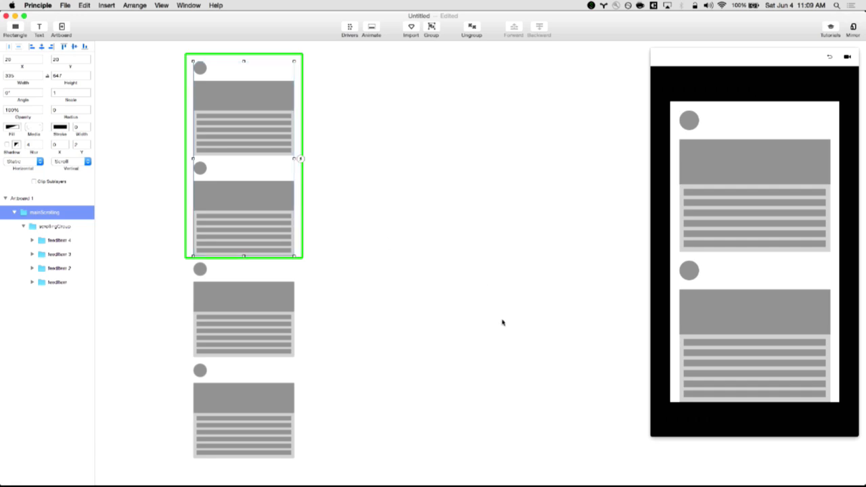
pyautogui.scroll(-8, 758, 372)
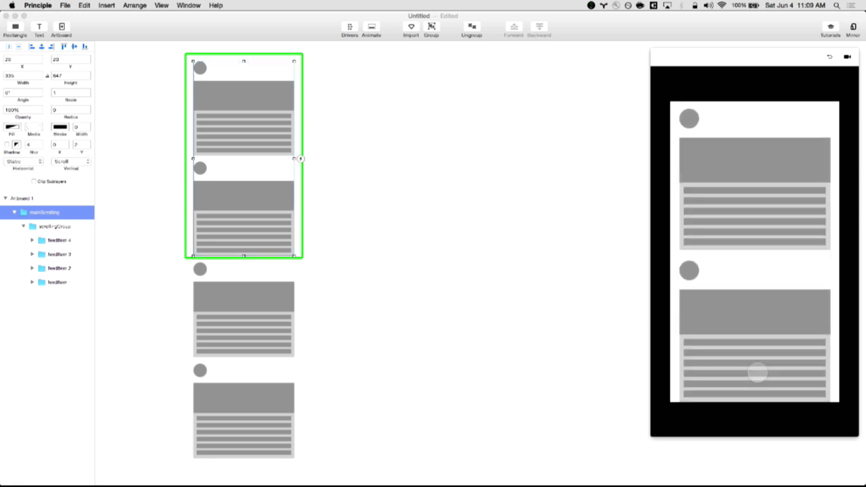
pyautogui.moveTo(758, 372); pyautogui.dragTo(760, 305)
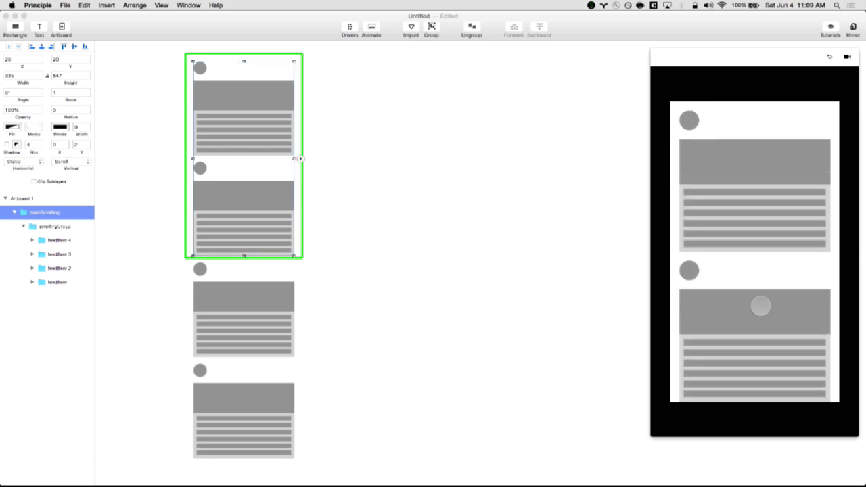
pyautogui.scroll(-5, 761, 305)
pyautogui.scroll(5, 761, 306)
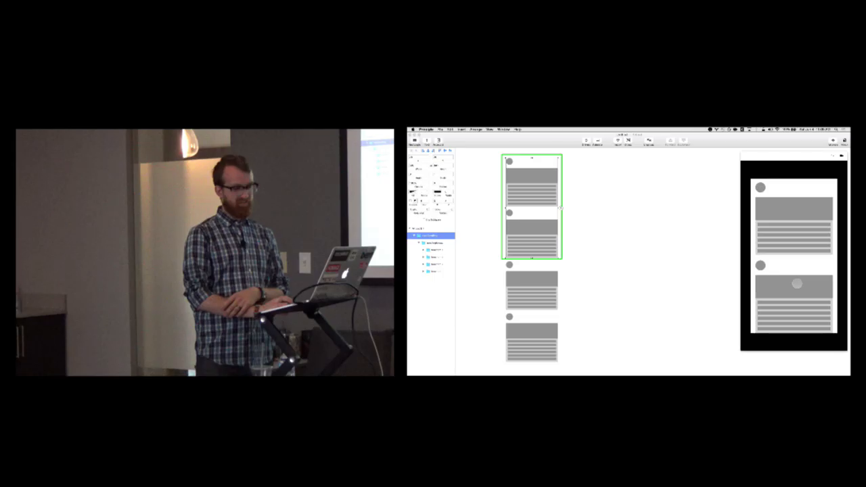
pyautogui.scroll(-5, 761, 306)
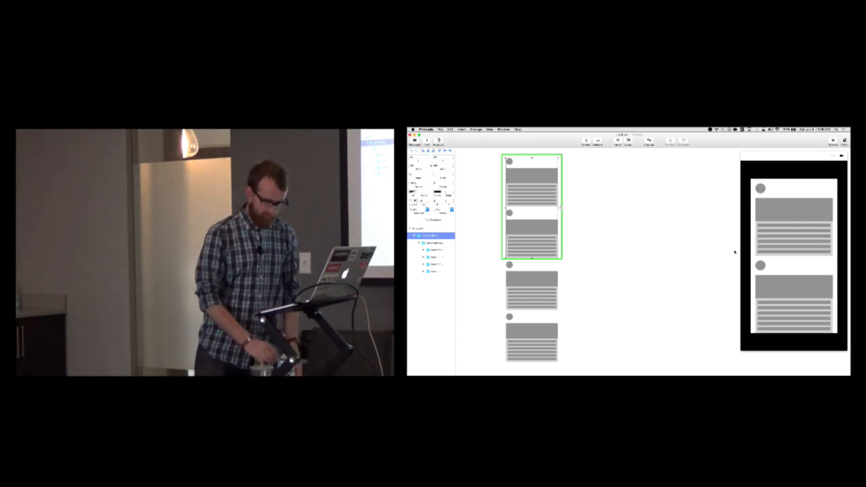
pyautogui.scroll(-1, 801, 279)
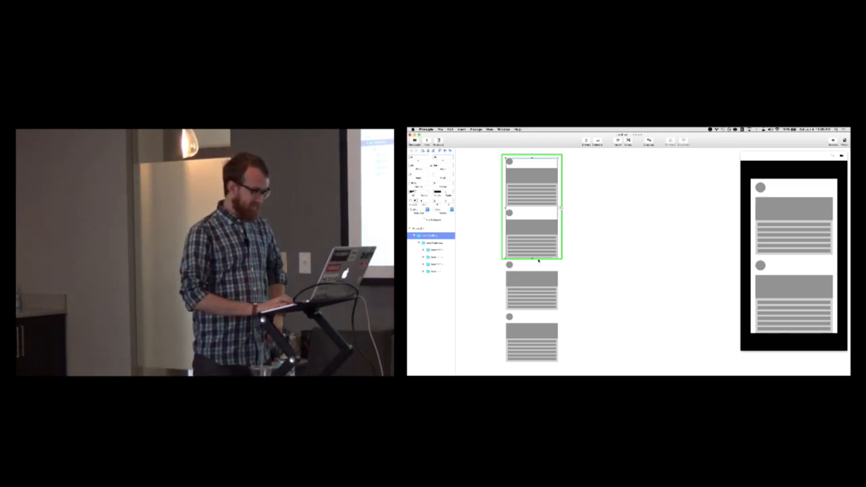
# Step: Try raising the lower edge of the mainScrolling group slightly above the artboard's lower edge
pyautogui.moveTo(532, 257); pyautogui.dragTo(532, 251)
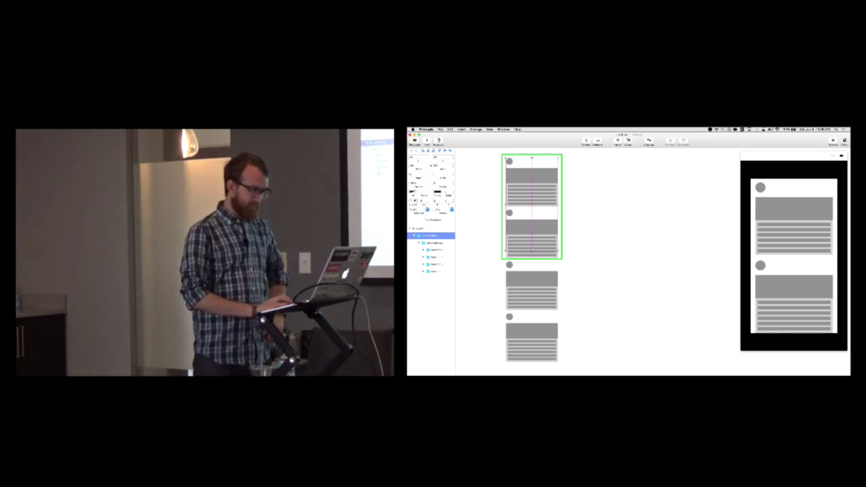
pyautogui.scroll(-3, 784, 277)
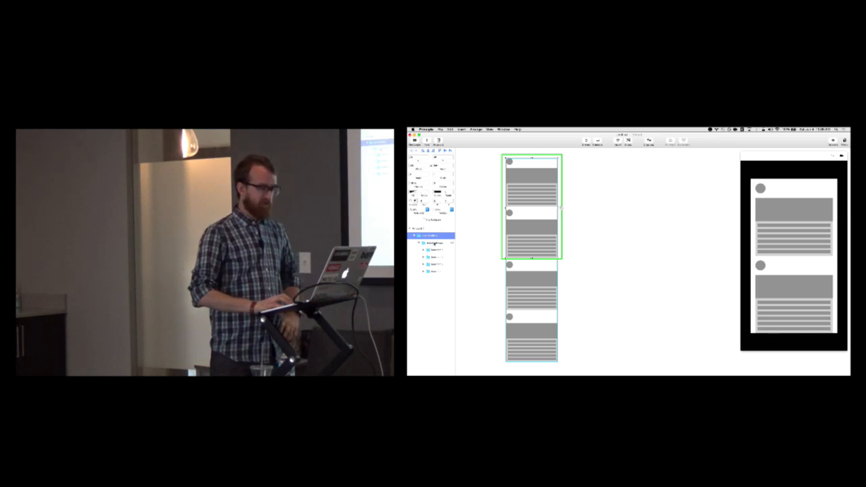
# Step: Extend the scrollingGroup to a height of about 1354 to leave space below the last feed item, and test scrolling in the preview
pyautogui.click(435, 244)
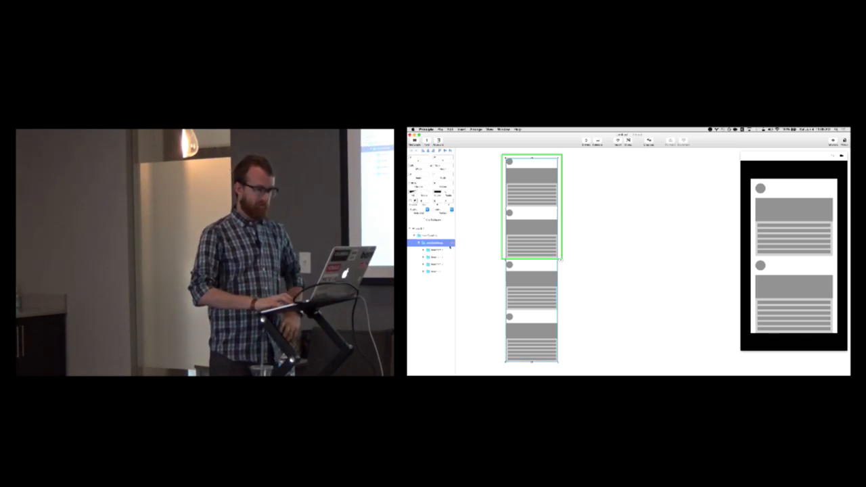
pyautogui.hscroll(-2, 591, 296)
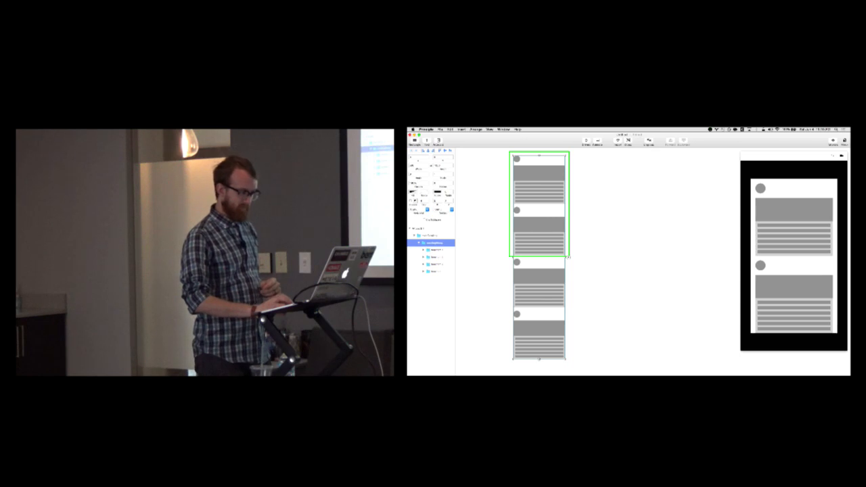
pyautogui.moveTo(538, 363); pyautogui.dragTo(540, 365)
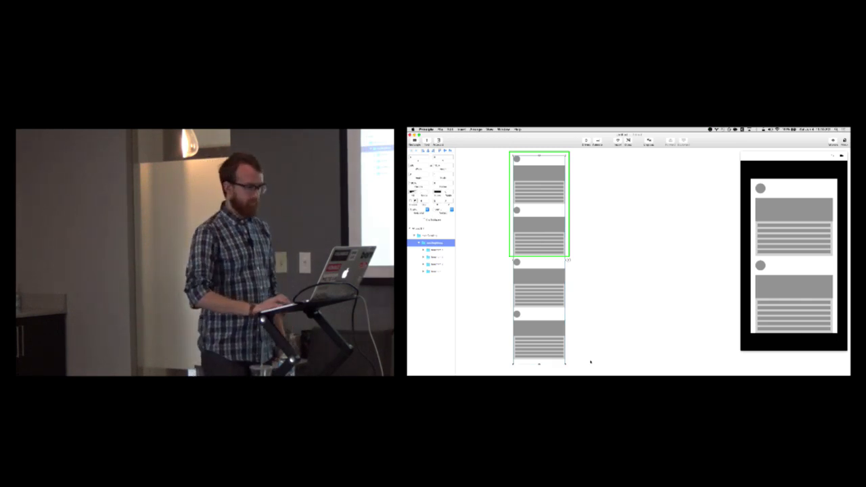
pyautogui.click(599, 344)
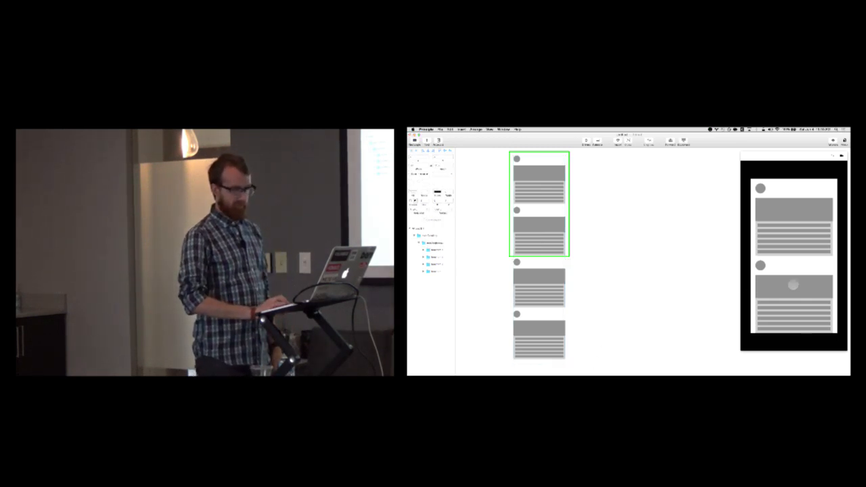
pyautogui.scroll(-2, 793, 285)
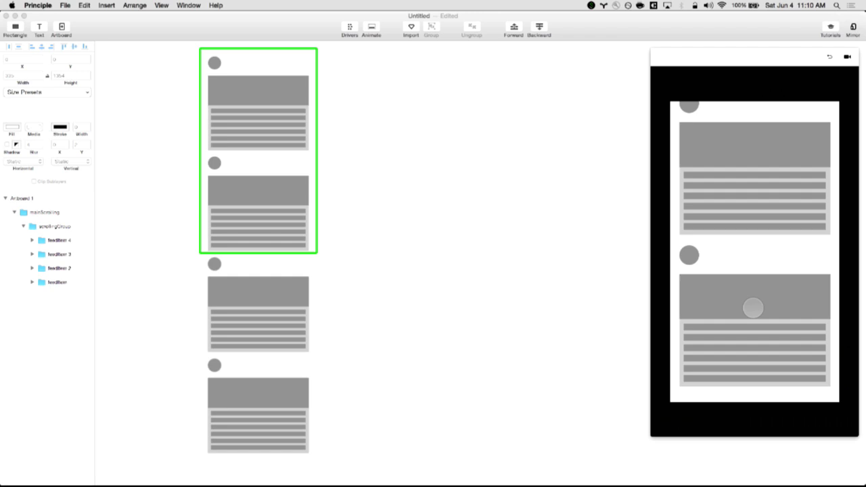
# Step: Check the space below the last feed item in the preview and compare the bounds of mainScrolling and scrollingGroup
pyautogui.click(54, 227)
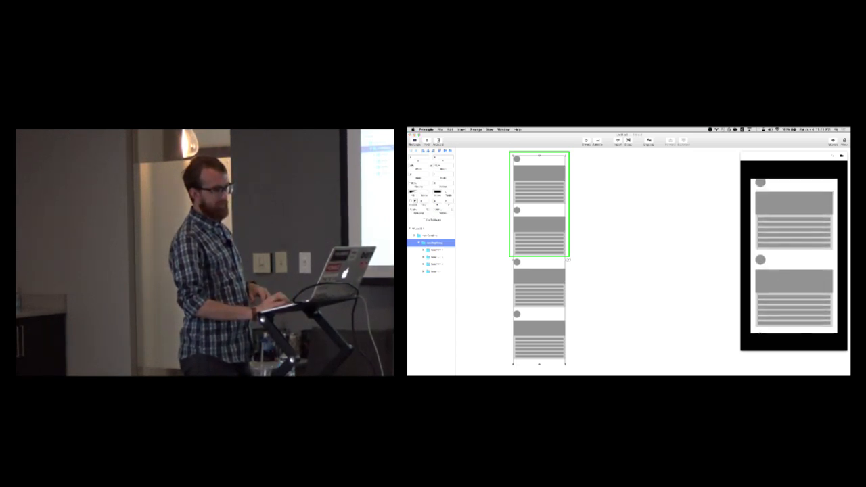
pyautogui.moveTo(791, 265); pyautogui.dragTo(791, 226)
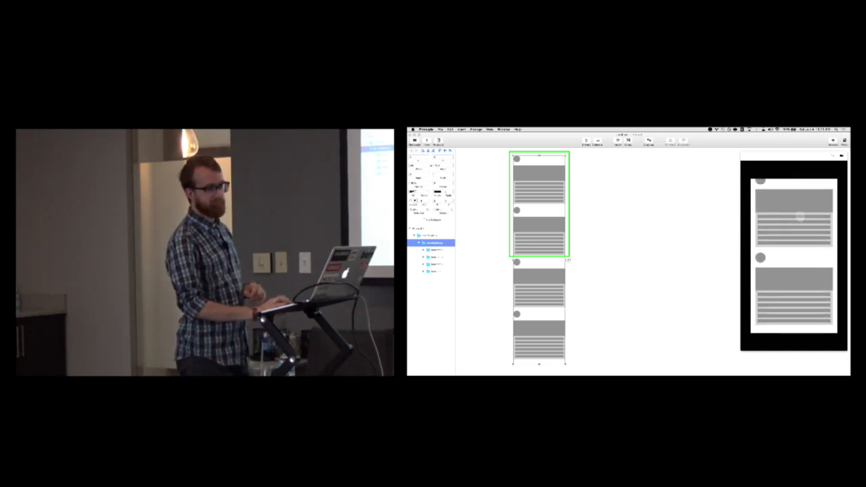
pyautogui.scroll(2, 792, 225)
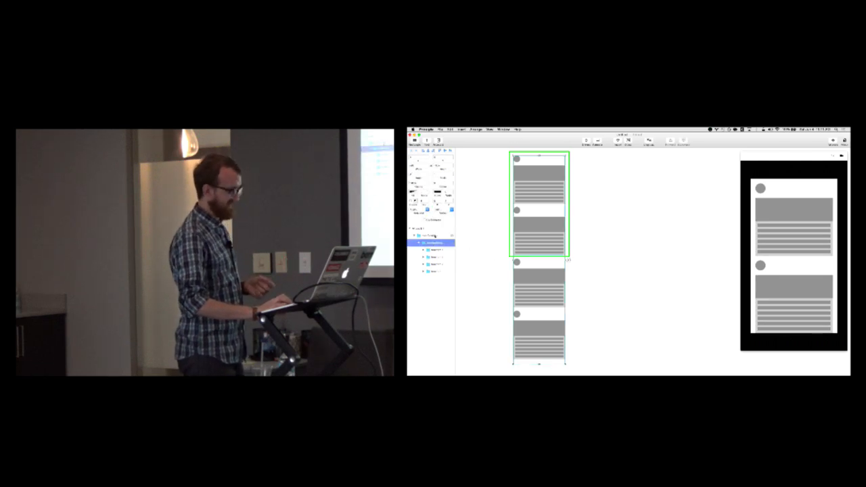
pyautogui.click(436, 235)
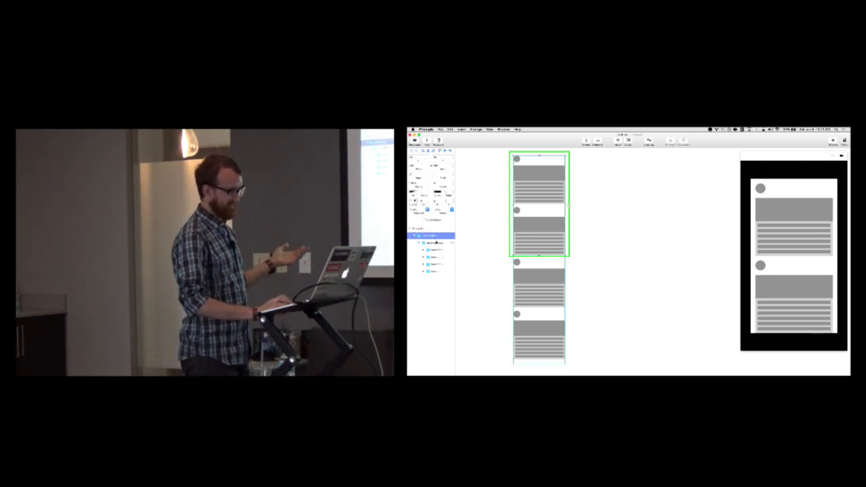
pyautogui.click(438, 243)
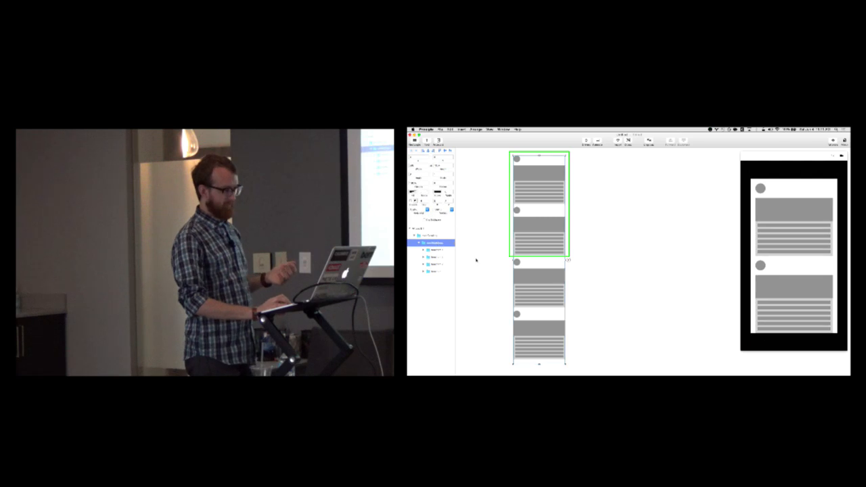
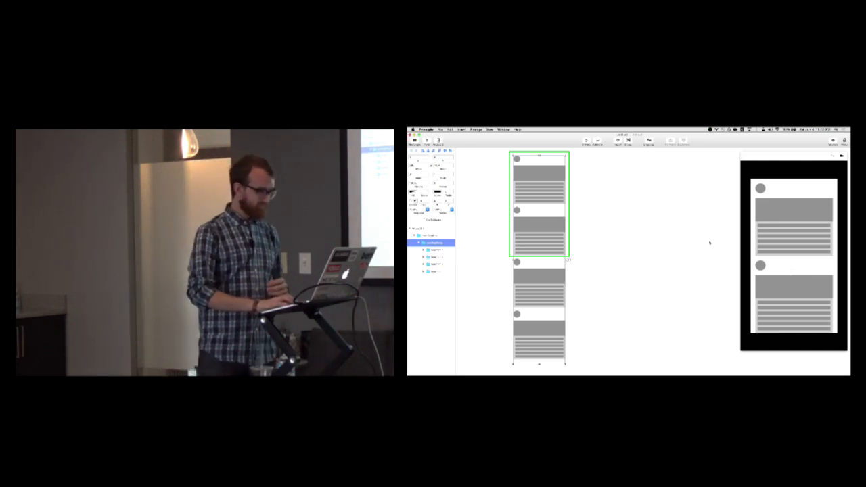
# Step: Expand the mainScrolling group's left, right and upper edges to fill the artboard, giving Y 0 and a size of 375 by 667
pyautogui.click(441, 236)
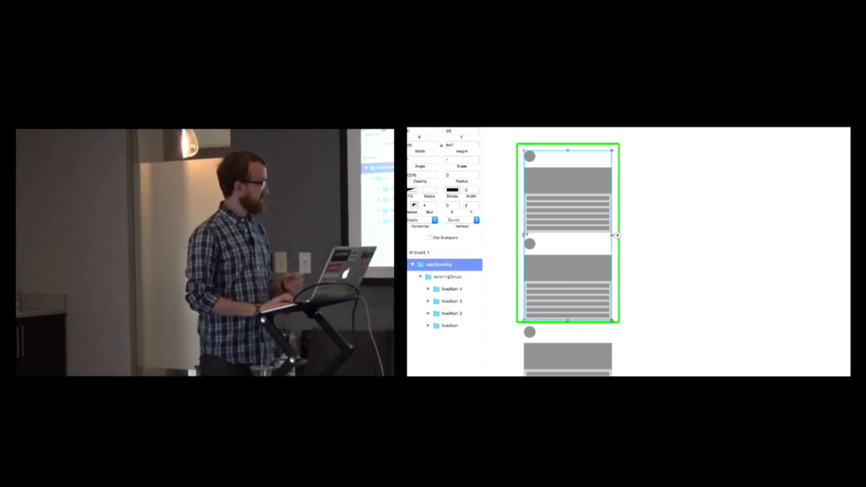
pyautogui.moveTo(525, 236); pyautogui.dragTo(519, 236)
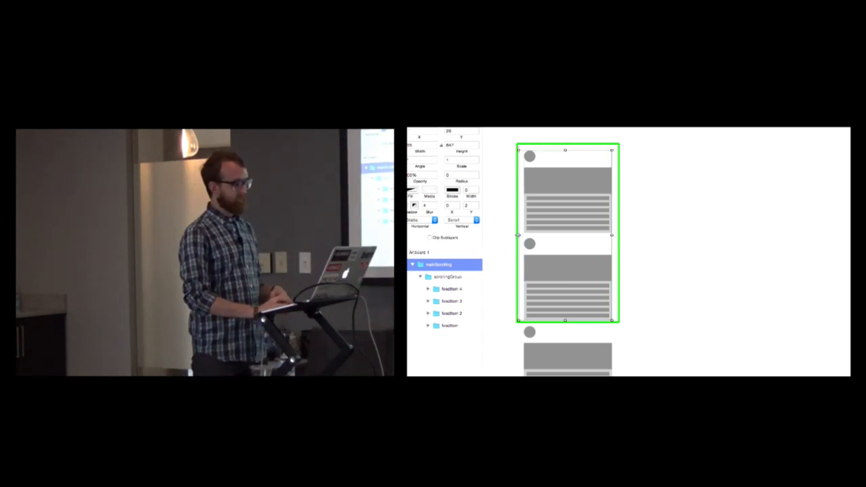
pyautogui.moveTo(612, 236); pyautogui.dragTo(618, 236)
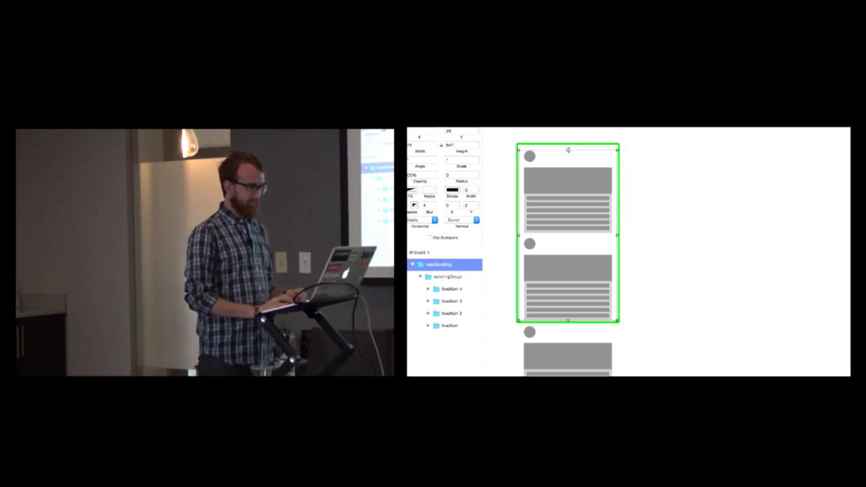
pyautogui.moveTo(568, 148); pyautogui.dragTo(569, 144)
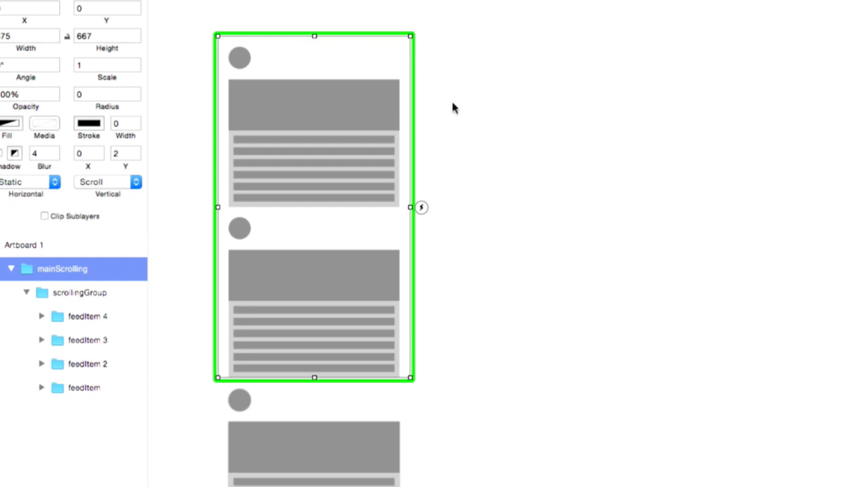
pyautogui.click(490, 117)
# Step: Duplicate the mainScrolling group twice, placing the copies side by side to its right at X 375 and X 750
pyautogui.click(350, 61)
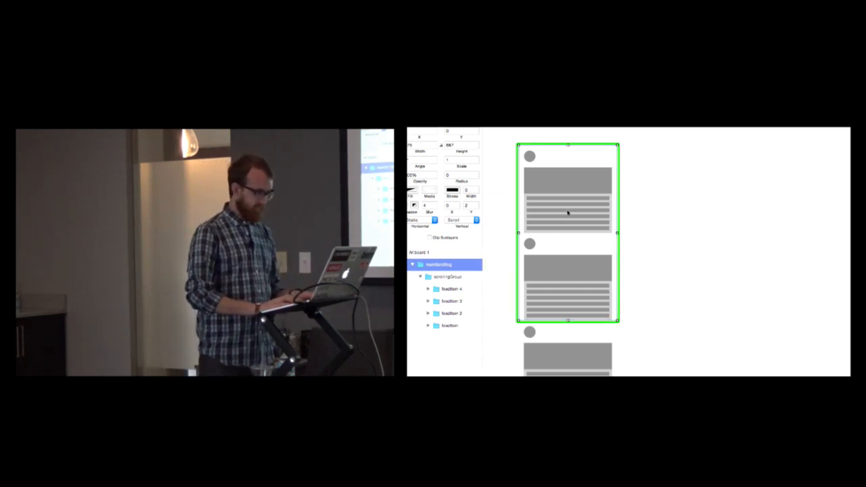
pyautogui.moveTo(568, 213); pyautogui.dragTo(669, 209)
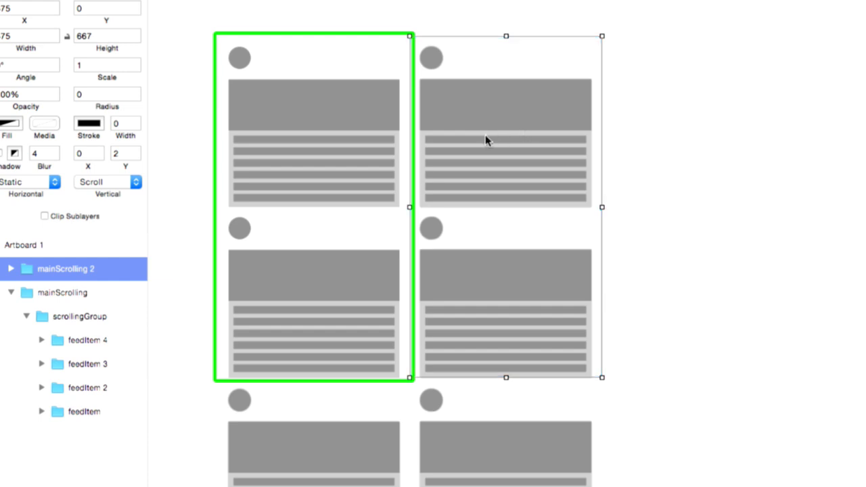
pyautogui.moveTo(485, 139); pyautogui.dragTo(681, 129)
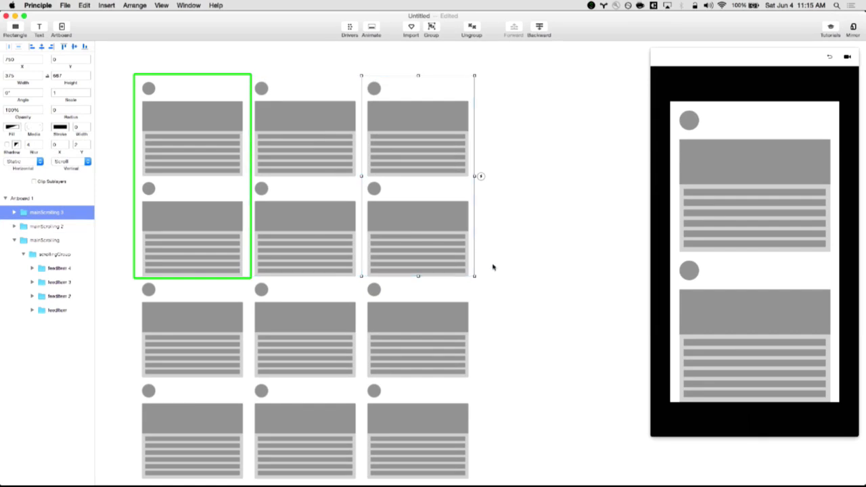
pyautogui.click(228, 52)
# Step: Group mainScrolling, mainScrolling 2 and mainScrolling 3 together and name the new group Paging
pyautogui.click(51, 211)
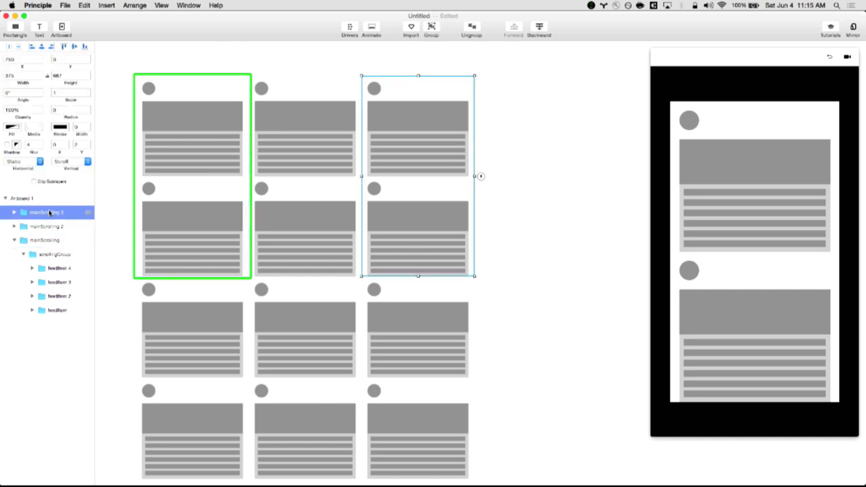
pyautogui.click(13, 241)
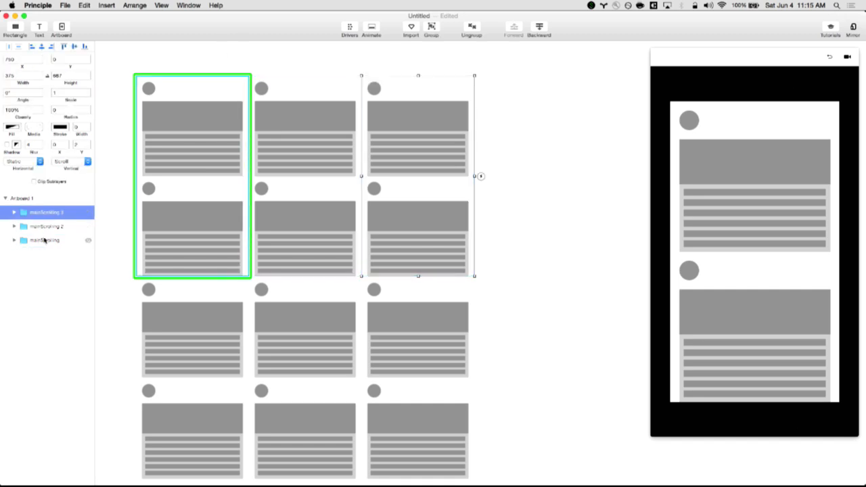
pyautogui.click(48, 241)
pyautogui.click(51, 228)
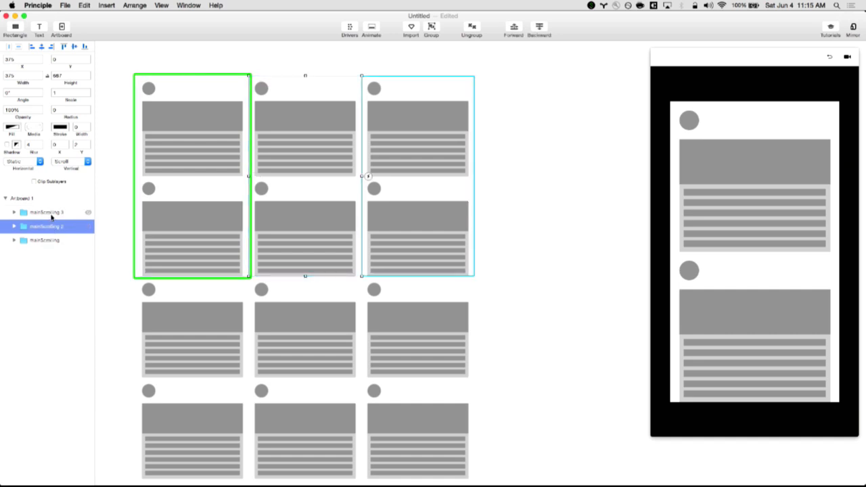
pyautogui.click(52, 215)
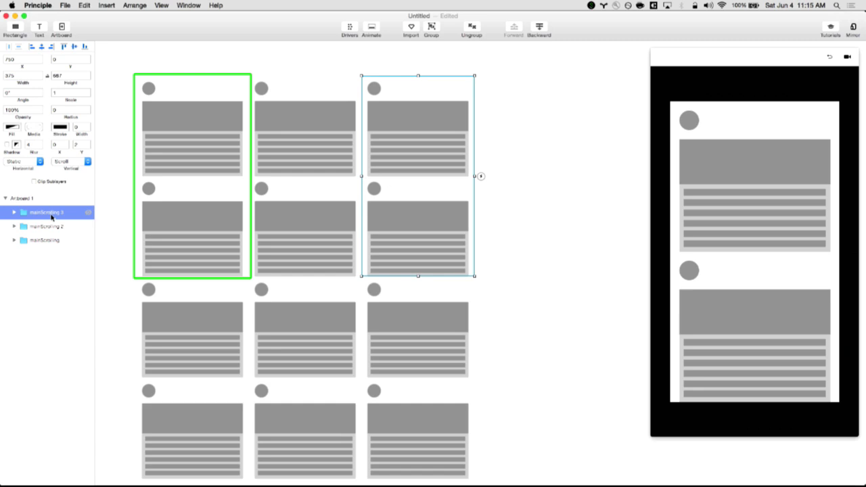
pyautogui.keyDown('shift'); pyautogui.click(52, 241); pyautogui.keyUp('shift')
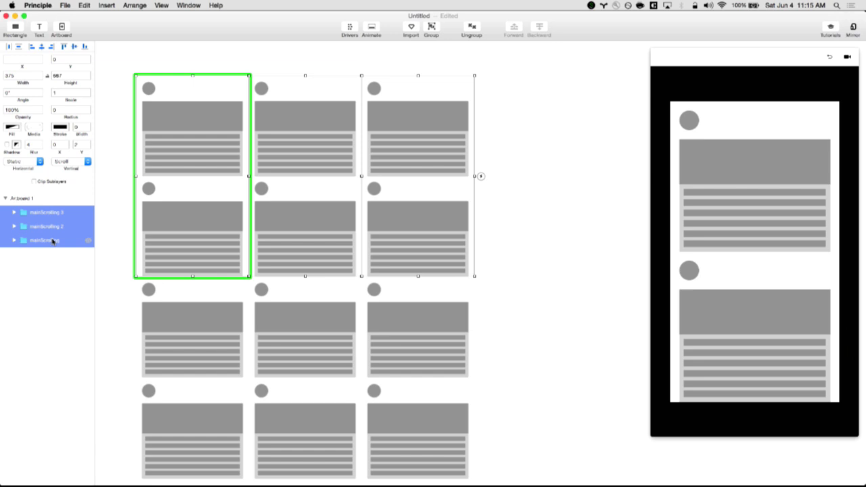
pyautogui.press('super+g')
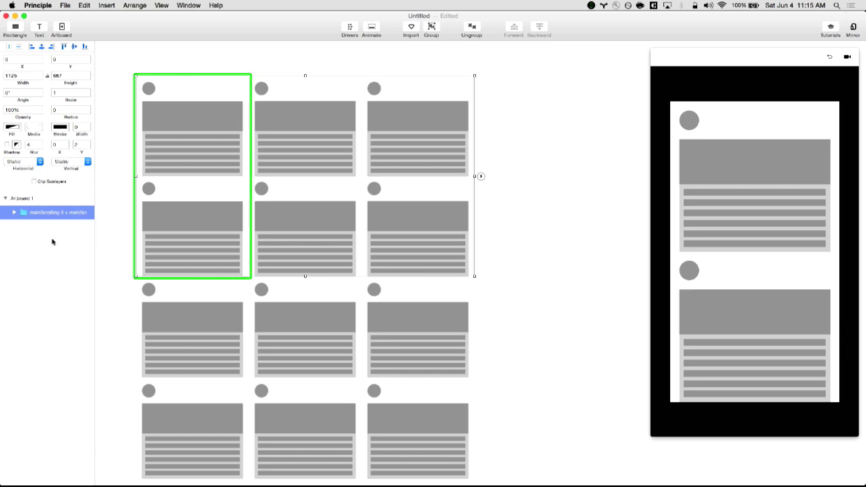
pyautogui.doubleClick(50, 212)
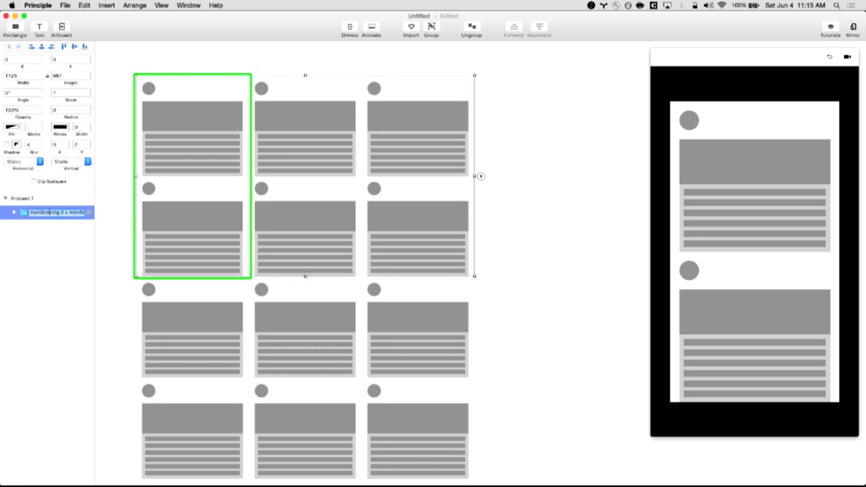
pyautogui.write('Paging')
pyautogui.press('Return')
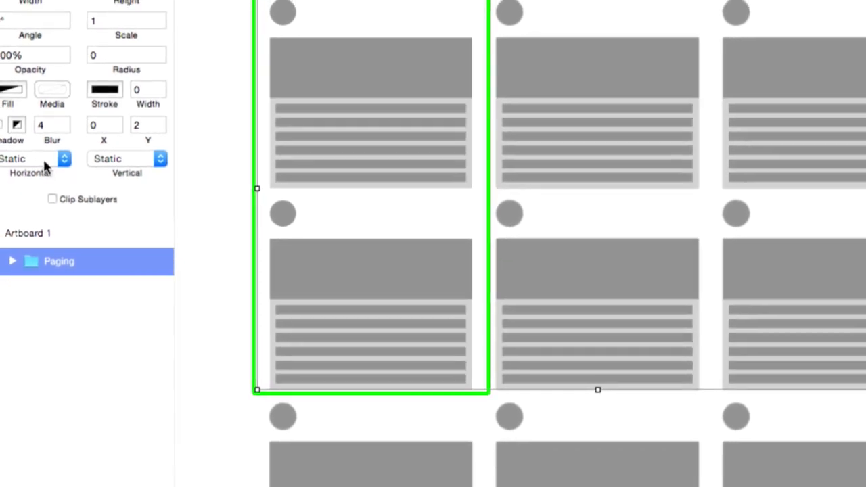
# Step: Set the Paging group's horizontal behaviour to Page and try swiping sideways through the feeds in the preview
pyautogui.click(42, 165)
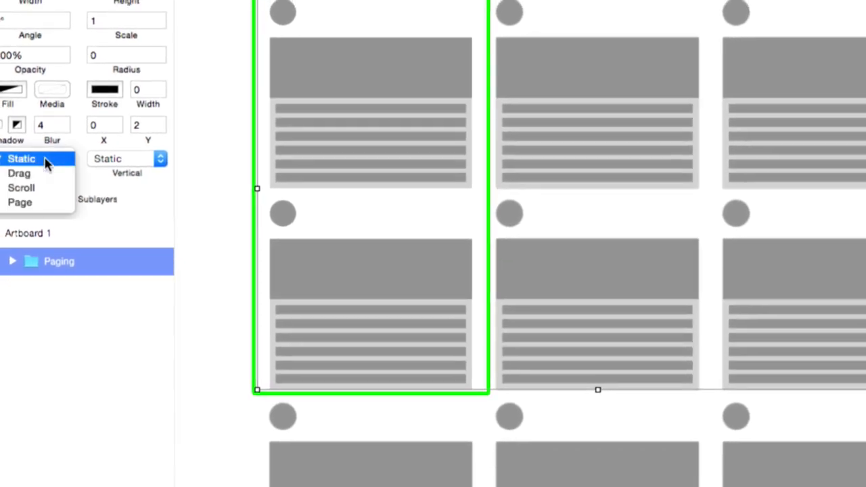
pyautogui.click(40, 203)
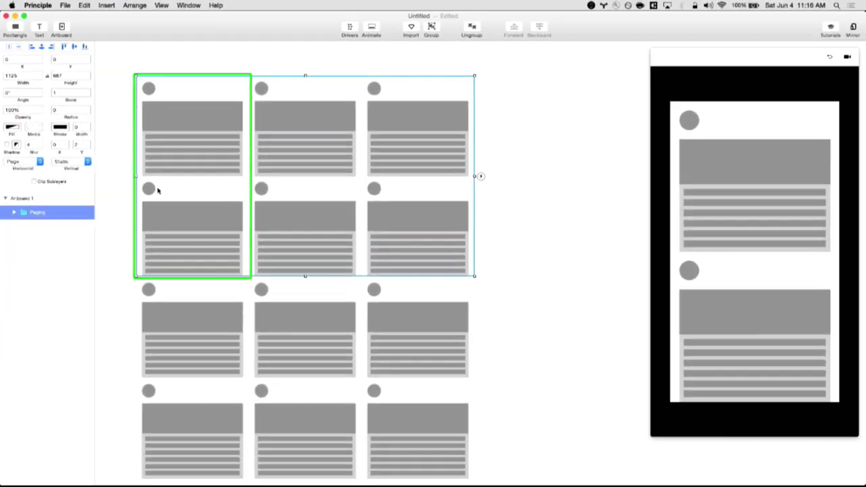
pyautogui.moveTo(715, 226); pyautogui.dragTo(658, 228)
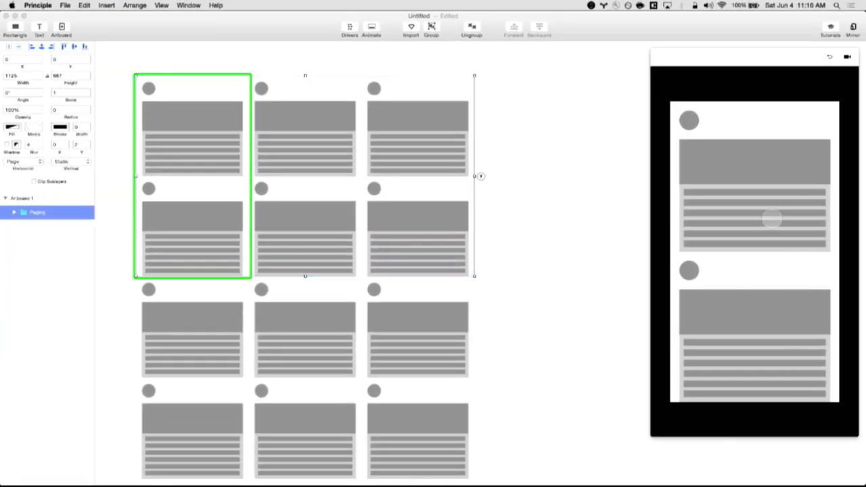
pyautogui.moveTo(785, 215); pyautogui.dragTo(716, 214)
pyautogui.moveTo(787, 217); pyautogui.dragTo(702, 217)
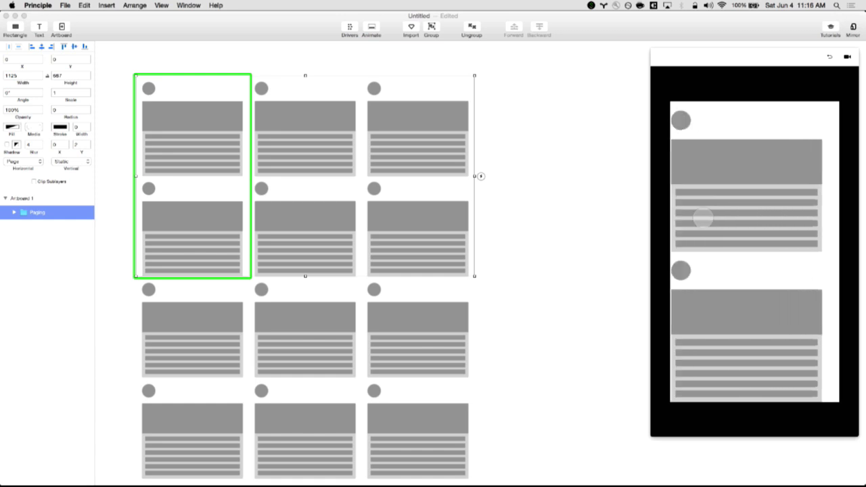
pyautogui.moveTo(786, 221); pyautogui.dragTo(681, 236)
pyautogui.moveTo(770, 228); pyautogui.dragTo(565, 260)
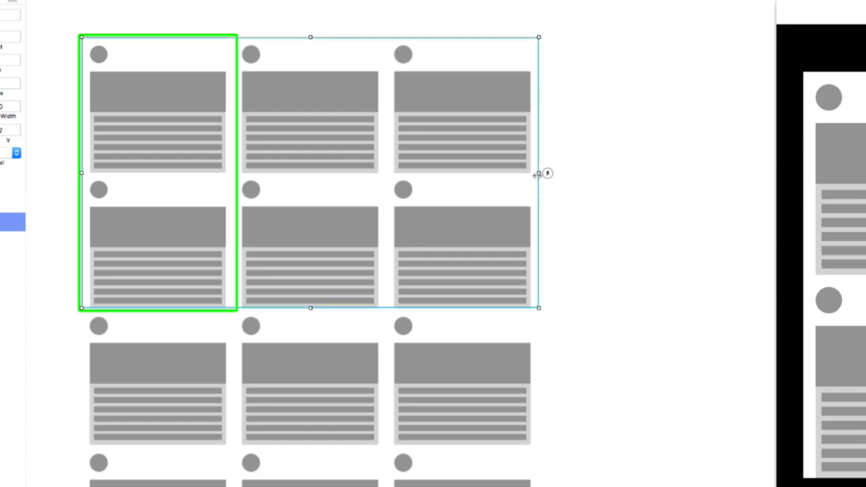
# Step: Narrow the Paging group to the artboard's width of 375 and test swiping between pages in the preview
pyautogui.moveTo(540, 173); pyautogui.dragTo(237, 195)
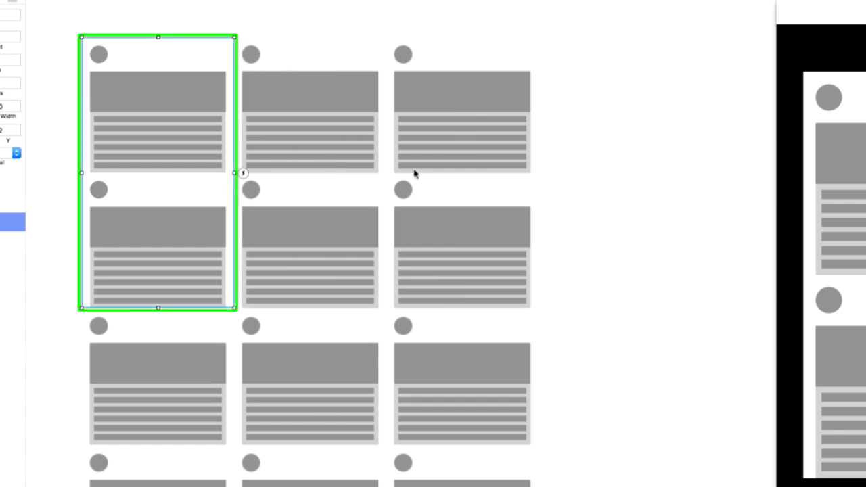
pyautogui.click(578, 169)
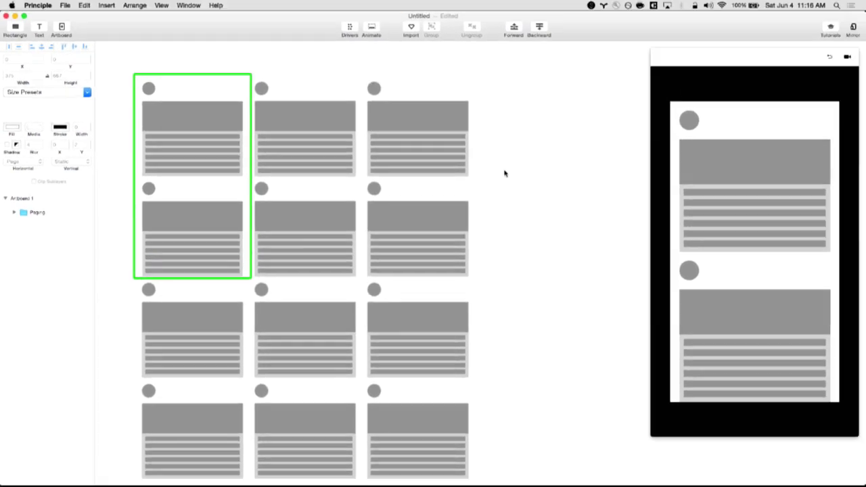
pyautogui.moveTo(856, 198); pyautogui.dragTo(788, 203)
pyautogui.moveTo(712, 207)
pyautogui.mouseDown()
pyautogui.moveTo(815, 207)
pyautogui.moveTo(720, 218)
pyautogui.mouseUp()
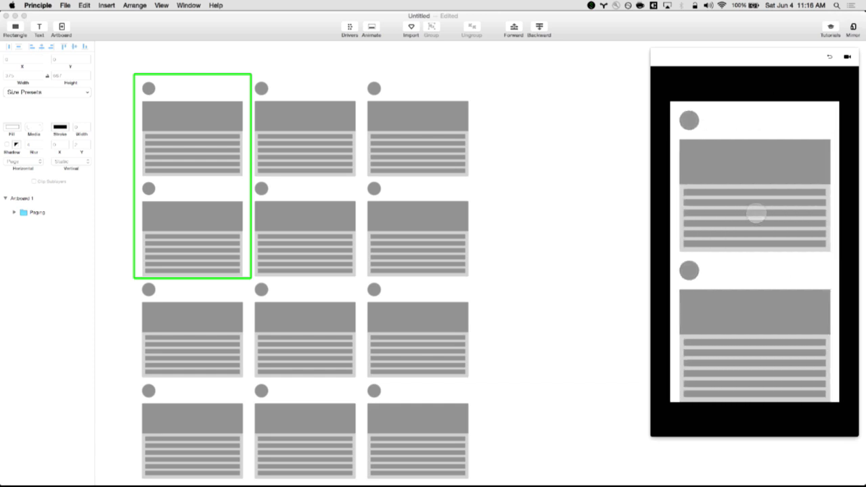
pyautogui.moveTo(792, 188); pyautogui.dragTo(674, 207)
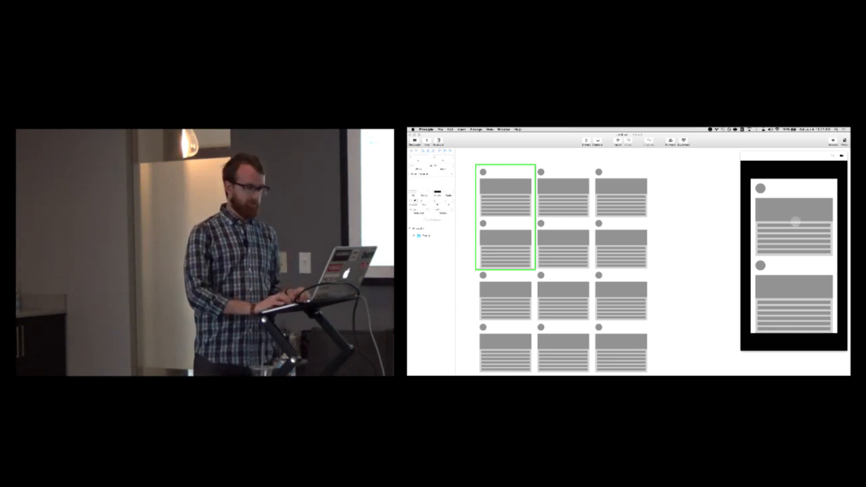
# Step: Test horizontal paging combined with vertical scrolling of the feeds in the preview
pyautogui.moveTo(795, 253); pyautogui.dragTo(757, 247)
pyautogui.moveTo(800, 279); pyautogui.dragTo(765, 261)
pyautogui.moveTo(803, 306); pyautogui.dragTo(803, 274)
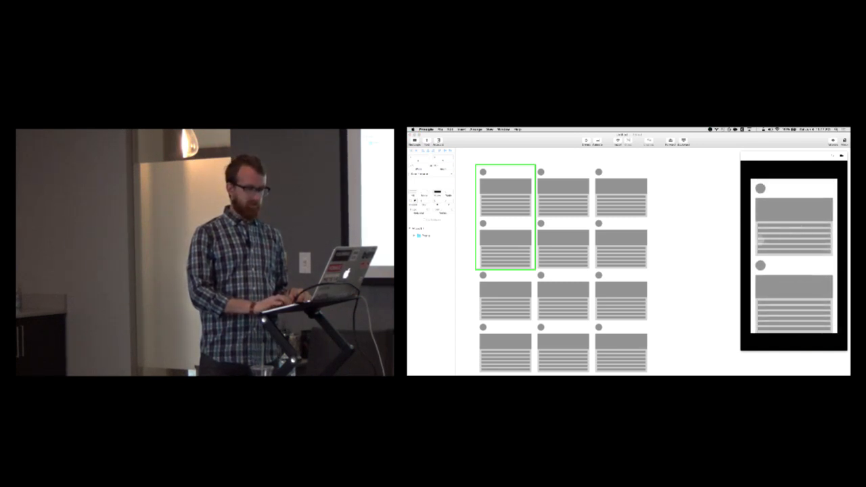
pyautogui.moveTo(803, 235)
pyautogui.mouseDown()
pyautogui.moveTo(770, 236)
pyautogui.moveTo(815, 237)
pyautogui.mouseUp()
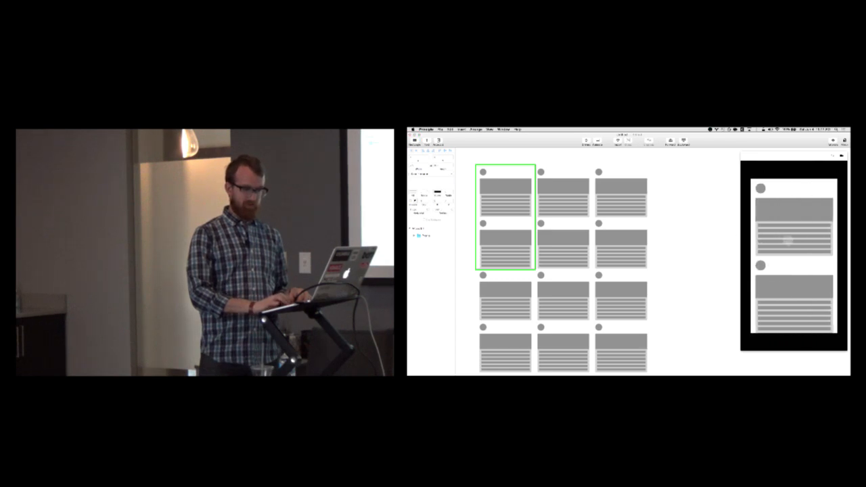
pyautogui.moveTo(788, 301); pyautogui.dragTo(787, 259)
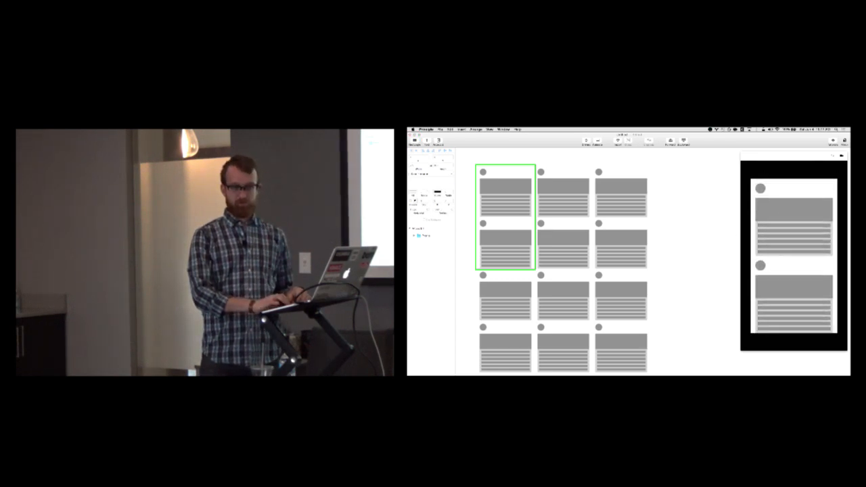
pyautogui.moveTo(788, 294); pyautogui.dragTo(758, 252)
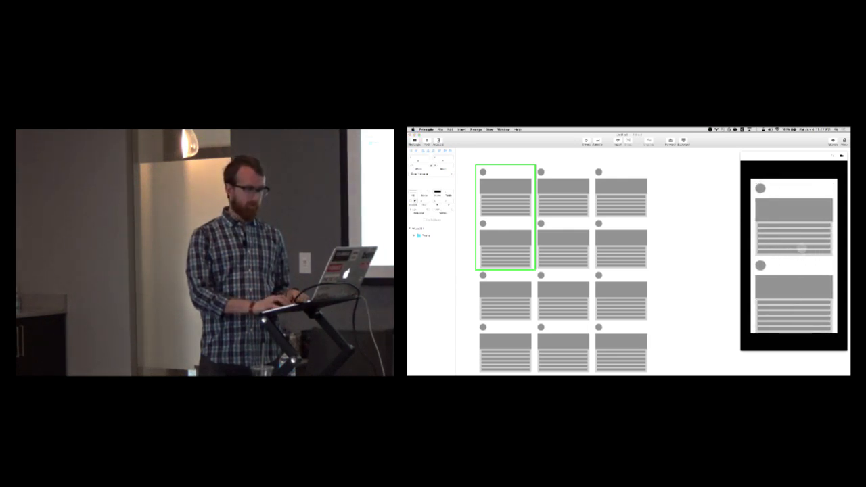
pyautogui.scroll(-5, 802, 249)
pyautogui.scroll(5, 802, 249)
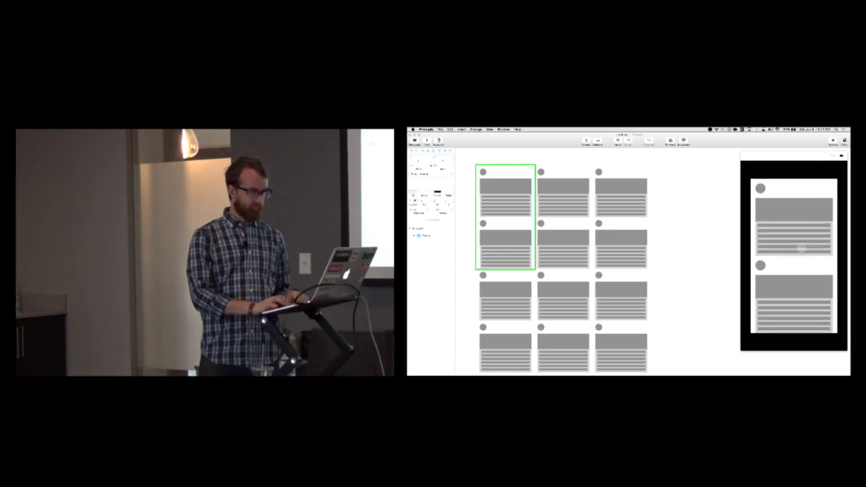
pyautogui.click(705, 214)
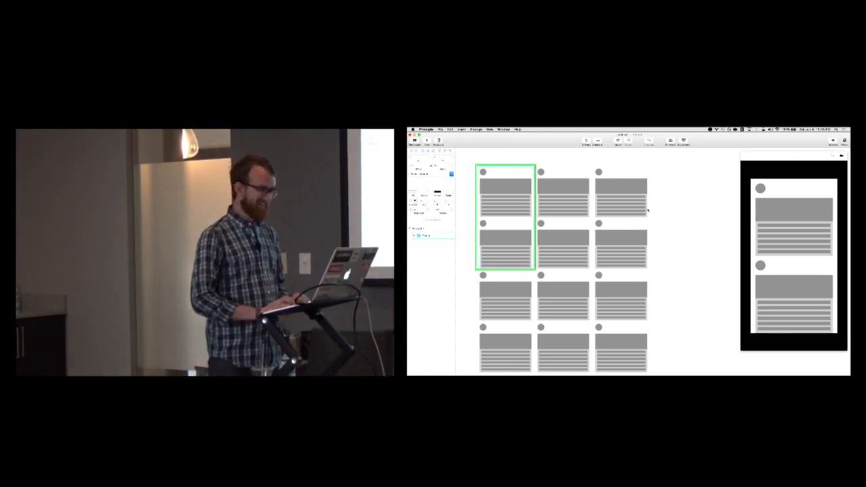
pyautogui.moveTo(785, 244); pyautogui.dragTo(783, 271)
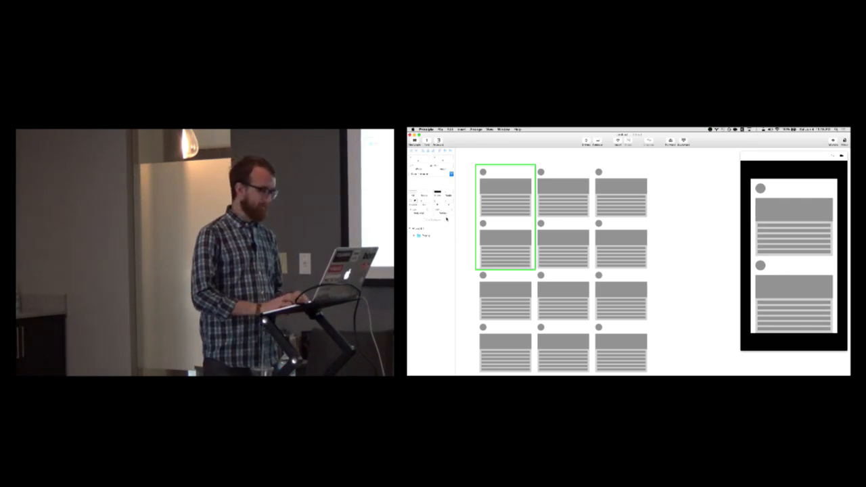
# Step: Expand the Paging group and set the horizontal behaviour of the first feed item's Profile circle to Drag
pyautogui.click(415, 237)
pyautogui.click(415, 237)
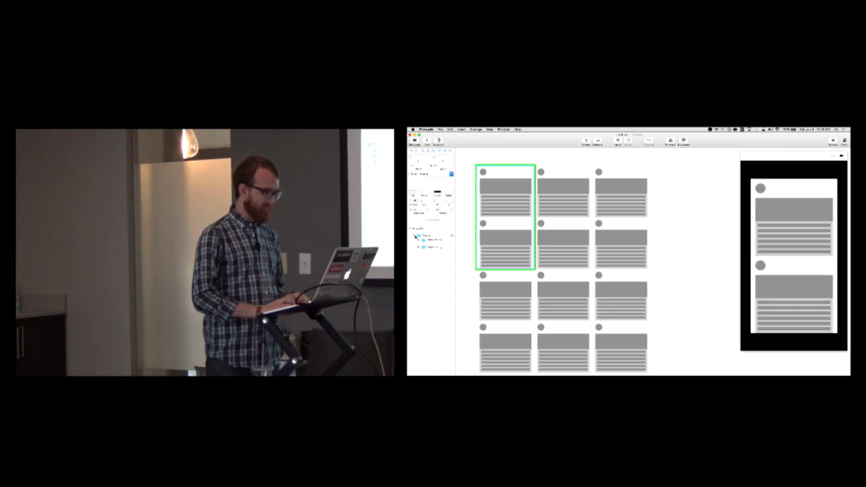
pyautogui.click(415, 236)
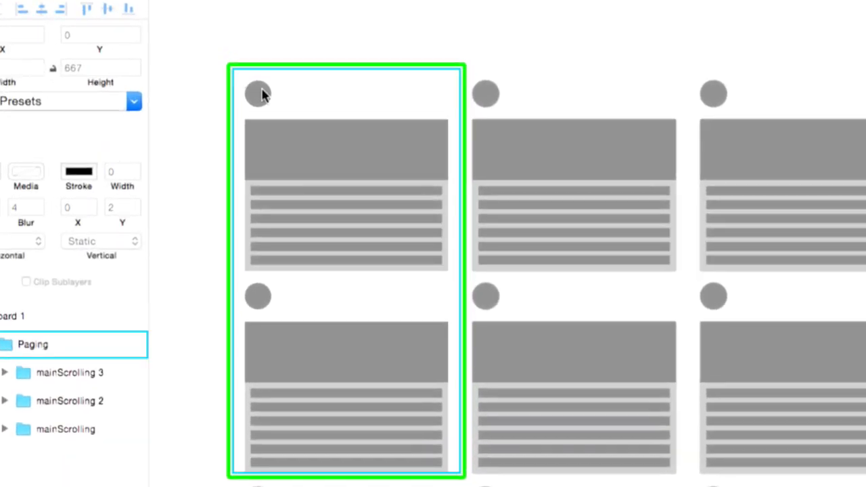
pyautogui.click(262, 95)
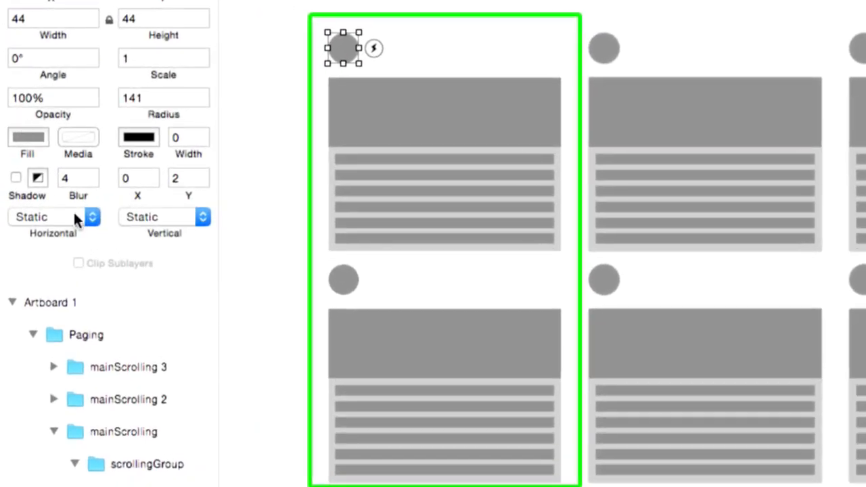
pyautogui.click(73, 211)
pyautogui.click(72, 225)
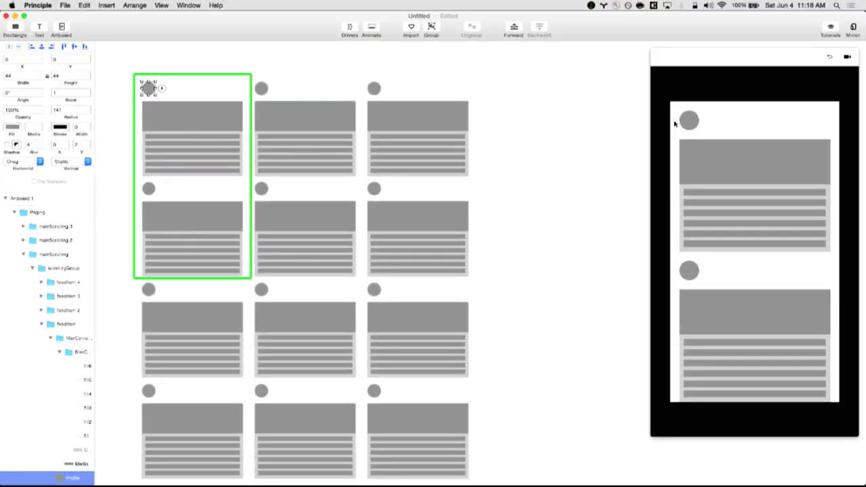
# Step: Set the first feed item's Profile circle's vertical behaviour to Drag and move the circle around in the preview
pyautogui.moveTo(690, 120); pyautogui.dragTo(717, 239)
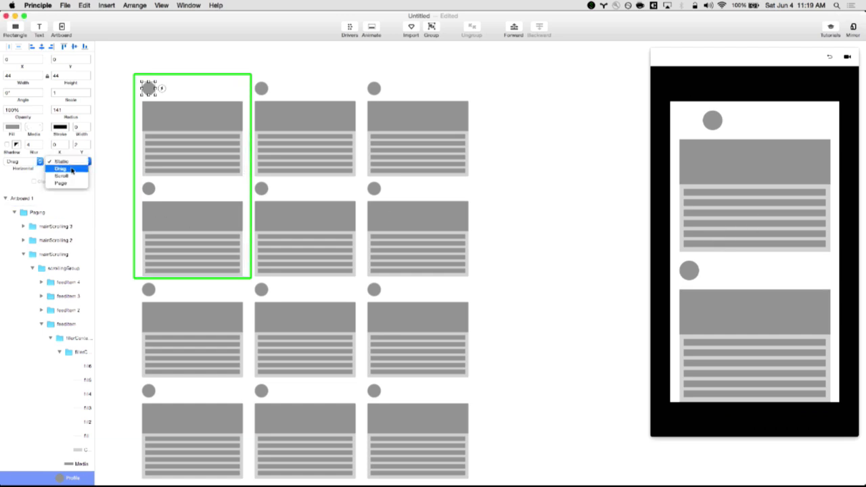
pyautogui.click(72, 168)
pyautogui.moveTo(689, 120); pyautogui.dragTo(751, 262)
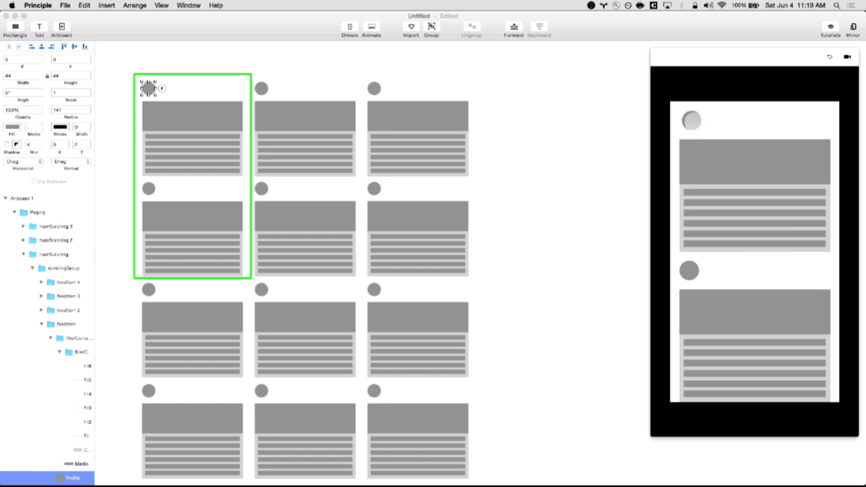
pyautogui.moveTo(694, 118); pyautogui.dragTo(754, 136)
# Step: Test horizontal paging in the preview and drag the Profile circle back to its original spot
pyautogui.hscroll(5, 733, 187)
pyautogui.hscroll(-5, 733, 186)
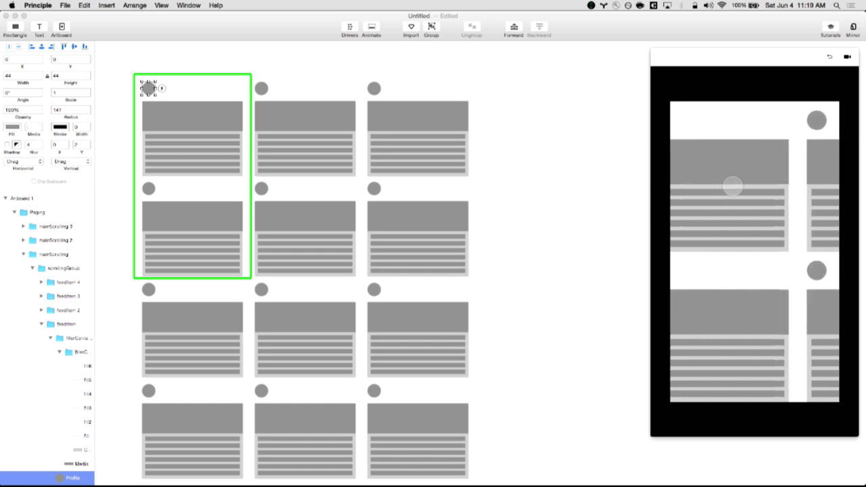
pyautogui.hscroll(-5, 733, 186)
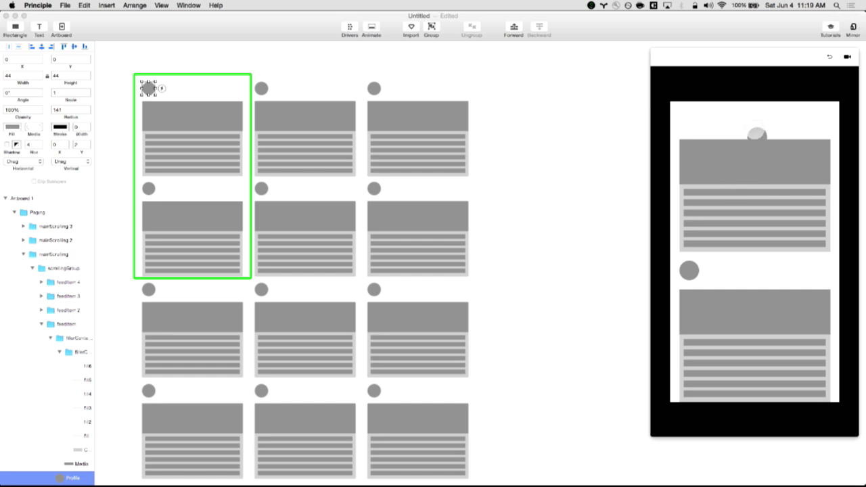
pyautogui.moveTo(756, 136); pyautogui.dragTo(691, 119)
pyautogui.moveTo(689, 120)
pyautogui.mouseDown()
pyautogui.moveTo(715, 129)
pyautogui.moveTo(699, 120)
pyautogui.mouseUp()
pyautogui.moveTo(698, 119); pyautogui.dragTo(689, 116)
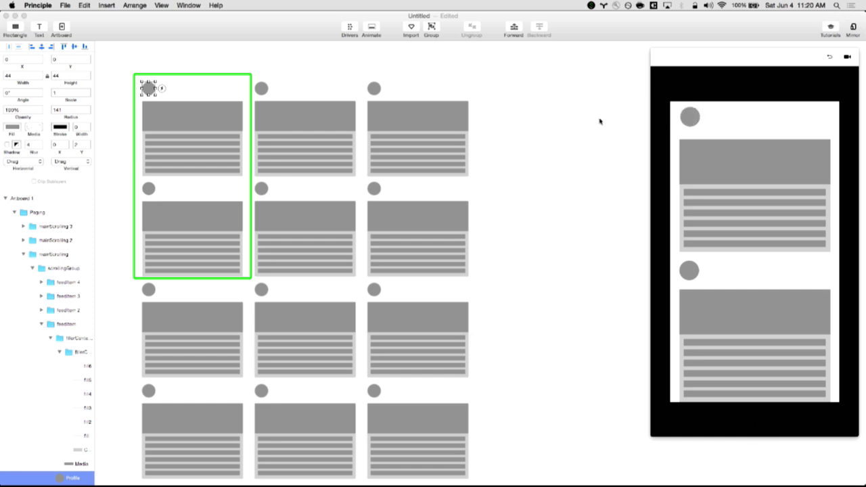
# Step: Set the Profile circle's horizontal and vertical behaviours to Static and deselect it
pyautogui.click(30, 163)
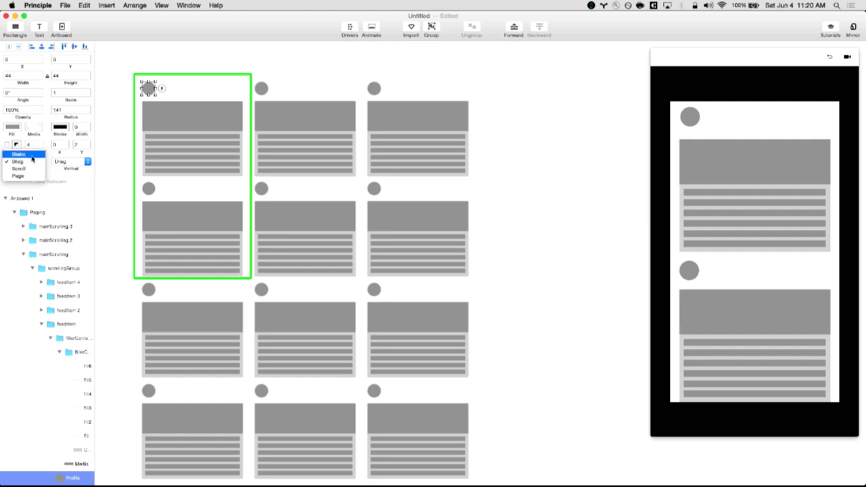
pyautogui.click(18, 155)
pyautogui.click(71, 161)
pyautogui.click(65, 154)
pyautogui.click(287, 56)
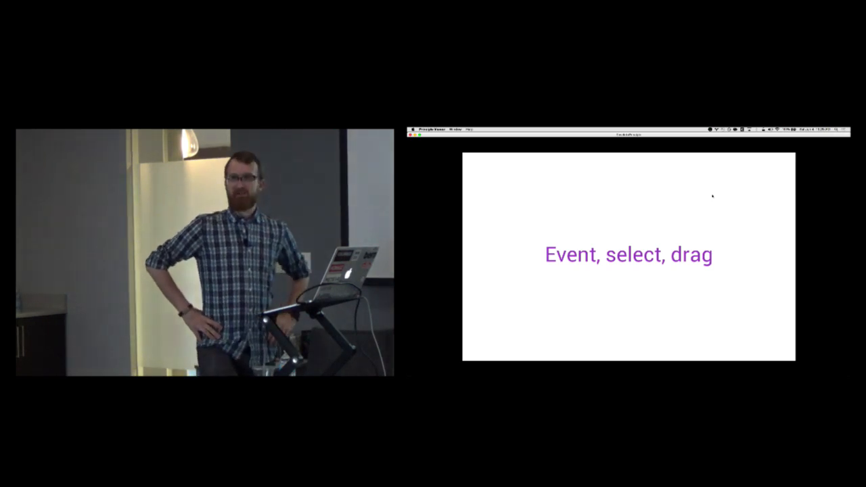
pyautogui.press('Right')
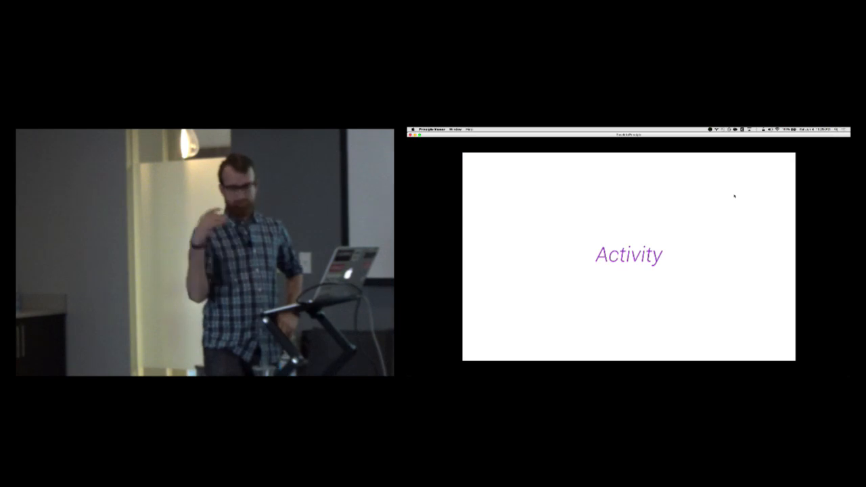
pyautogui.press('Right')
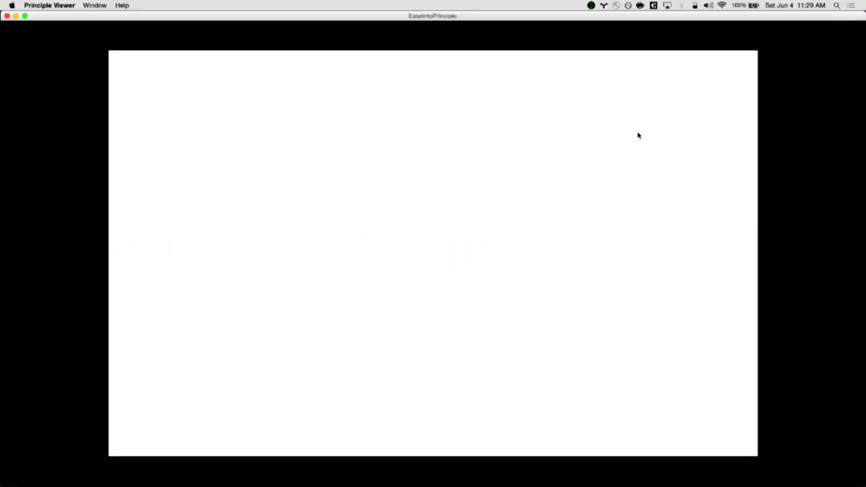
pyautogui.press('Left')
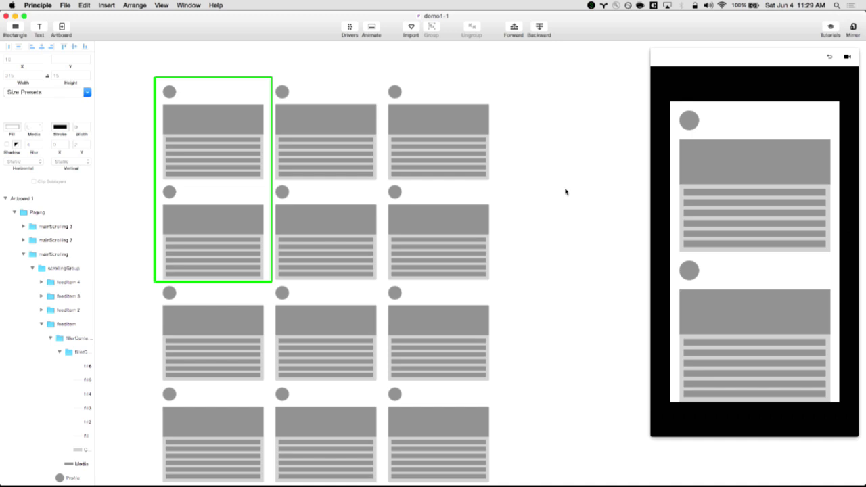
# Step: Duplicate the demo1-1 document and name the copy demo1-2
pyautogui.hscroll(-3, 566, 192)
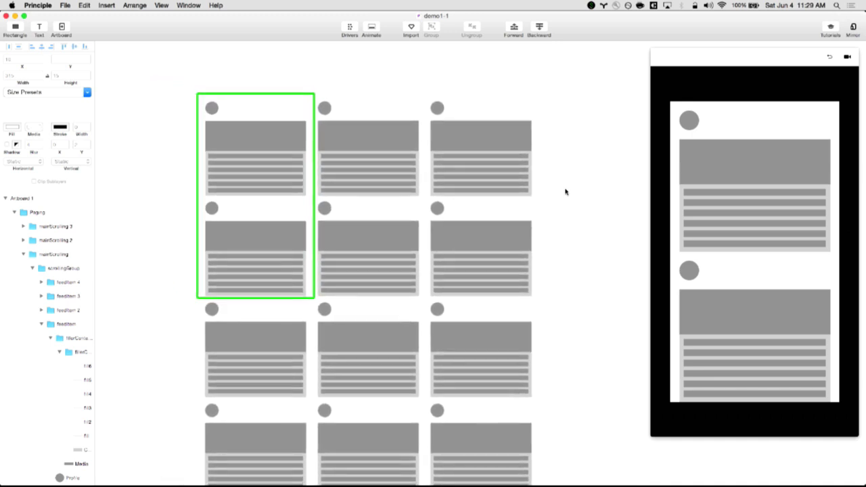
pyautogui.scroll(-1, 554, 156)
pyautogui.hscroll(1, 553, 156)
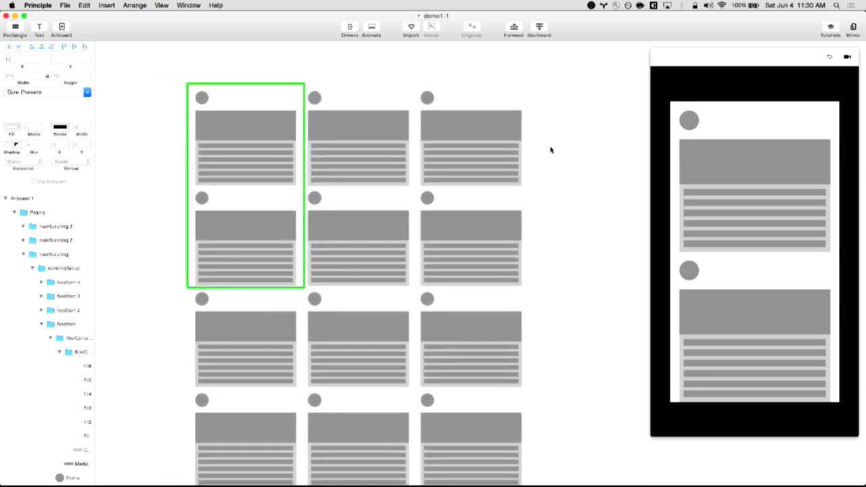
pyautogui.click(65, 5)
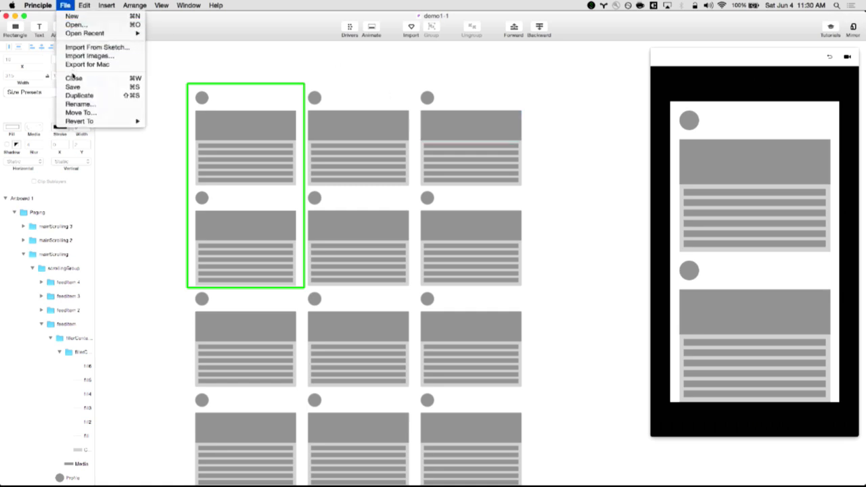
pyautogui.click(74, 96)
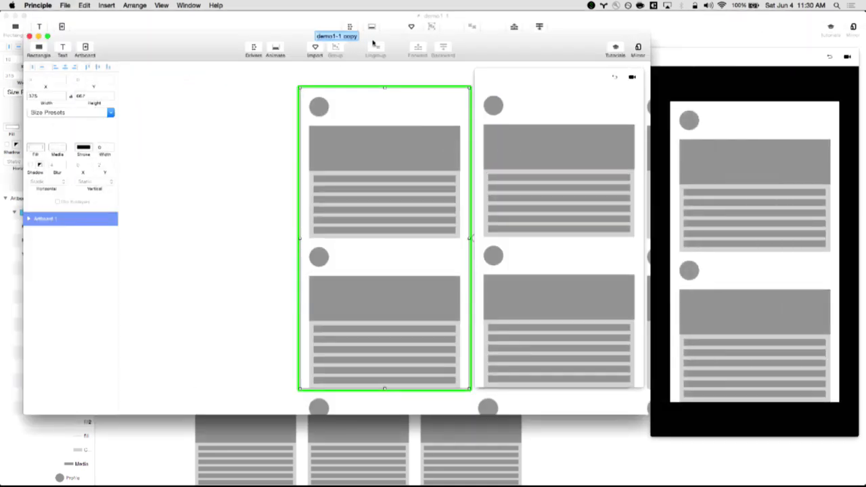
pyautogui.click(354, 36)
pyautogui.press('super+a')
pyautogui.write('demo1-2')
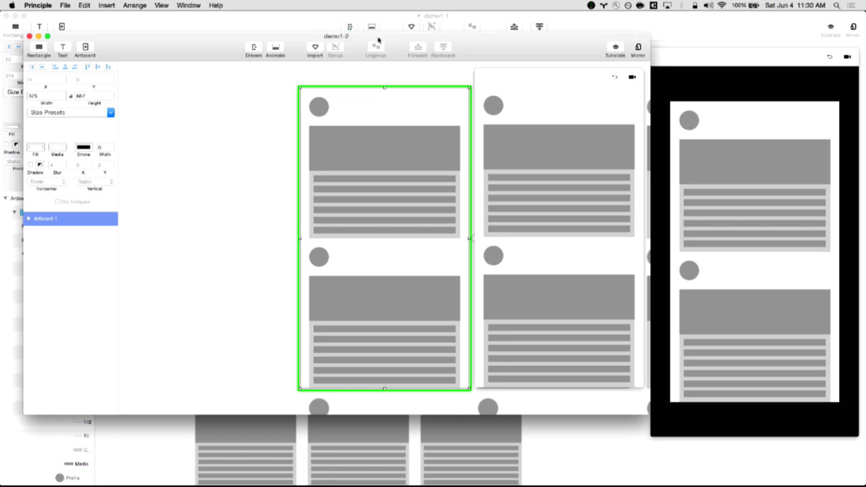
pyautogui.press('Return')
# Step: Close the demo1-1 document and enlarge the demo1-2 window to fill the screen
pyautogui.click(6, 14)
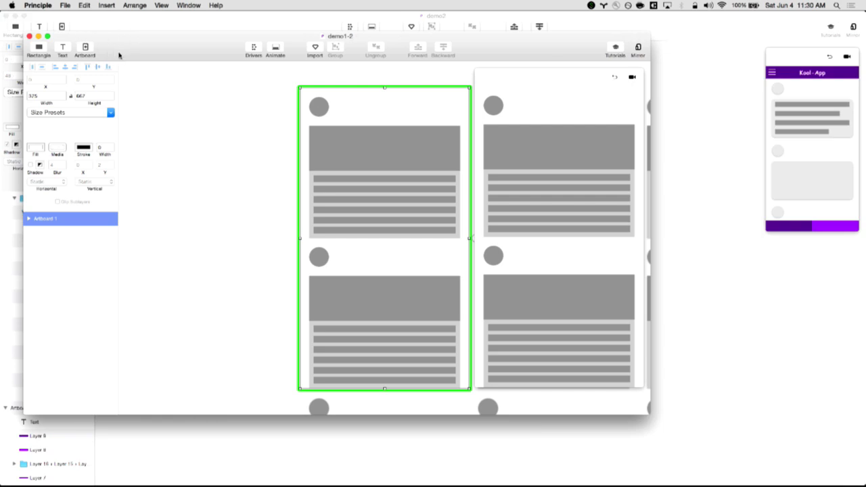
pyautogui.press('shift+super+space')
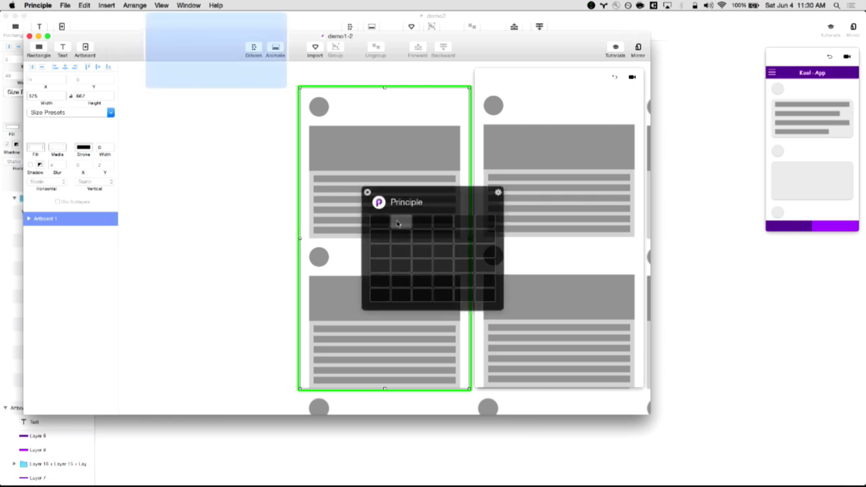
pyautogui.moveTo(382, 221); pyautogui.dragTo(487, 296)
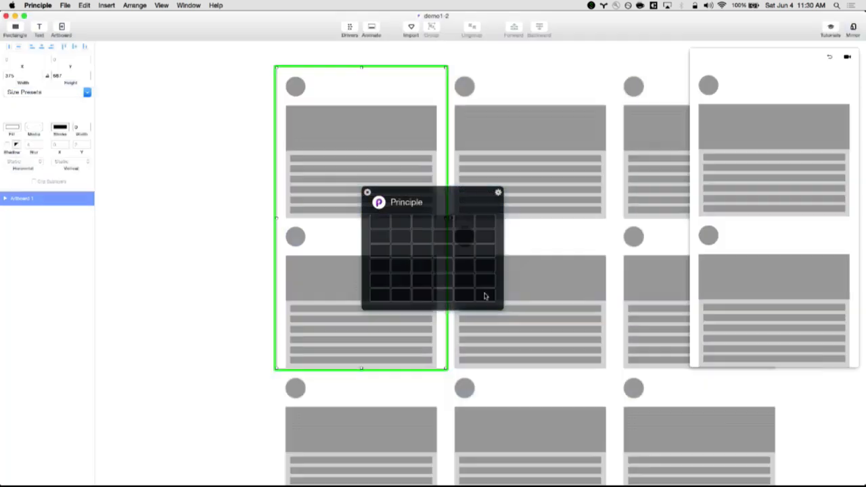
pyautogui.hscroll(5, 508, 226)
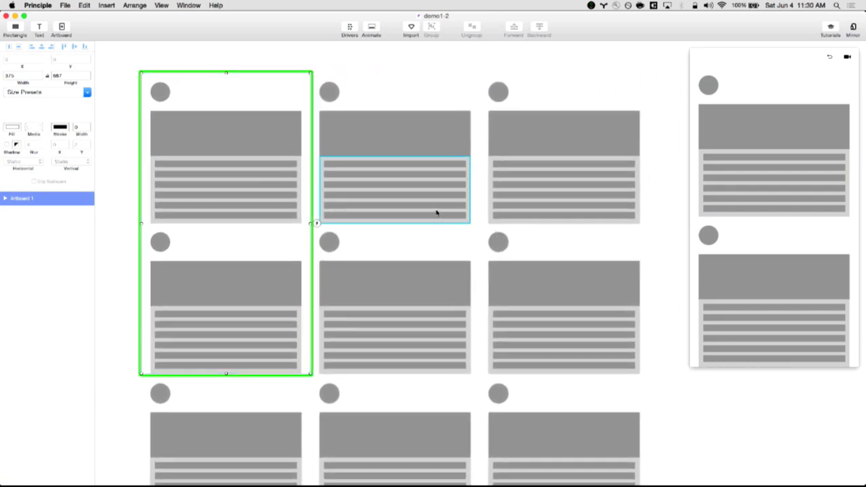
pyautogui.scroll(-3, 437, 213)
pyautogui.scroll(-3, 490, 281)
pyautogui.hscroll(2, 490, 281)
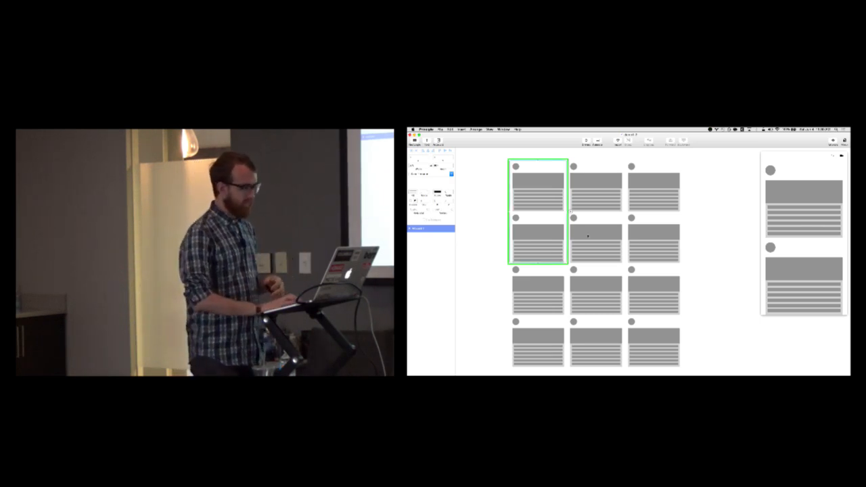
# Step: Delete the mainScrolling 3 and mainScrolling 2 groups from the Paging group and save the document
pyautogui.click(410, 229)
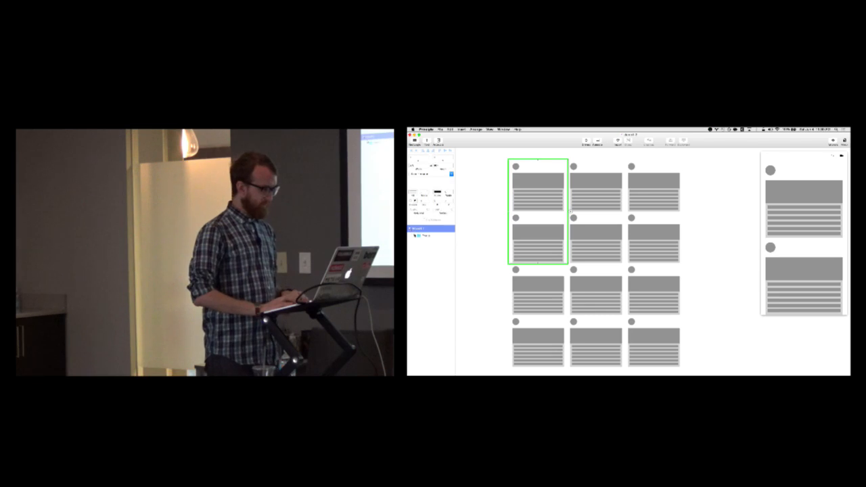
pyautogui.click(413, 235)
pyautogui.click(427, 243)
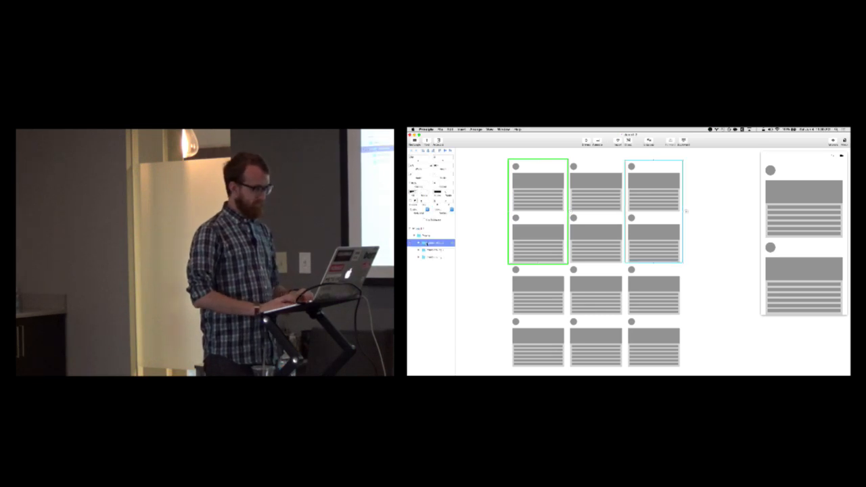
pyautogui.keyDown('shift'); pyautogui.click(429, 250); pyautogui.keyUp('shift')
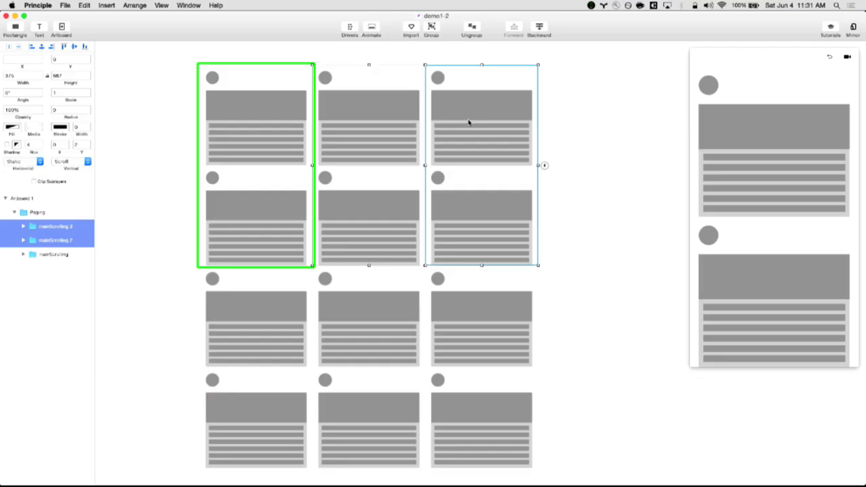
pyautogui.press('Delete')
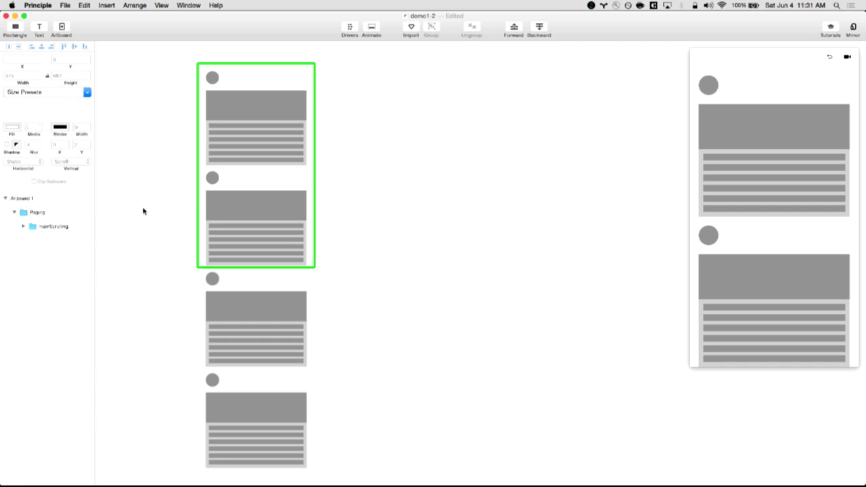
pyautogui.press('super+s')
pyautogui.scroll(5, 132, 203)
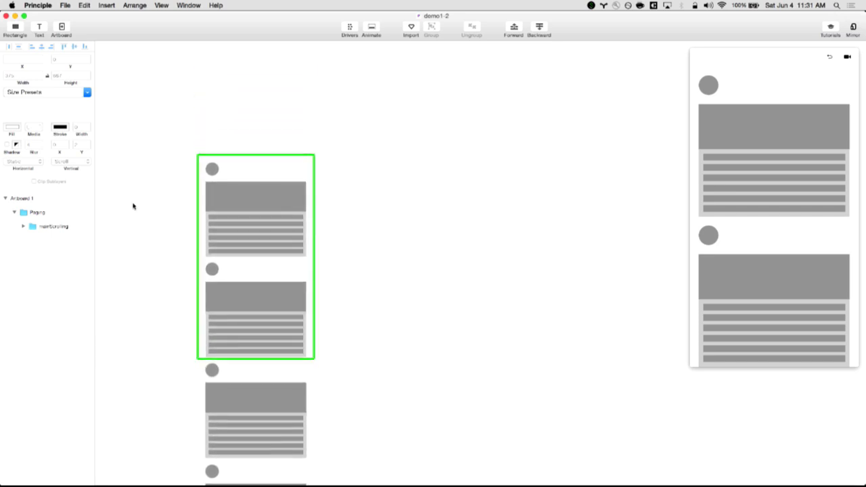
pyautogui.click(287, 162)
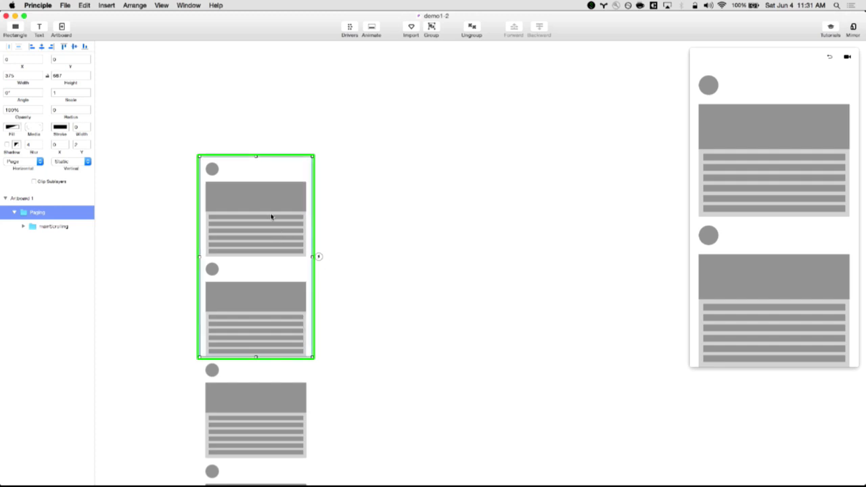
pyautogui.scroll(5, 271, 217)
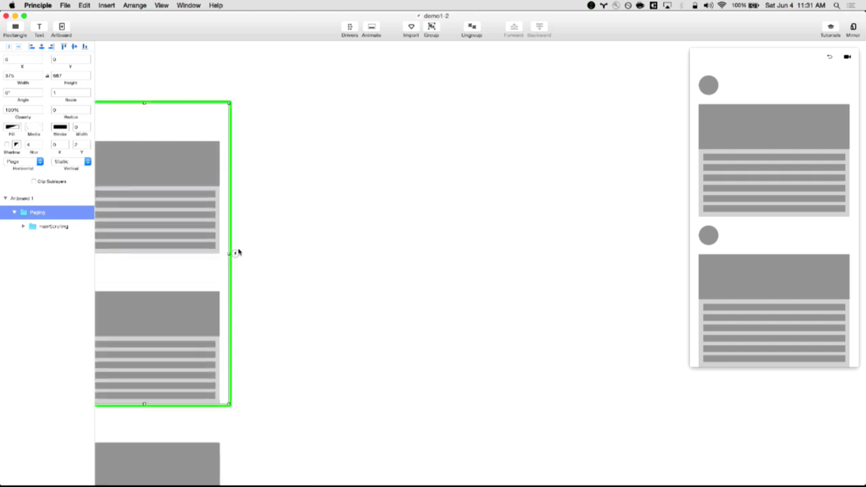
pyautogui.scroll(-3, 238, 251)
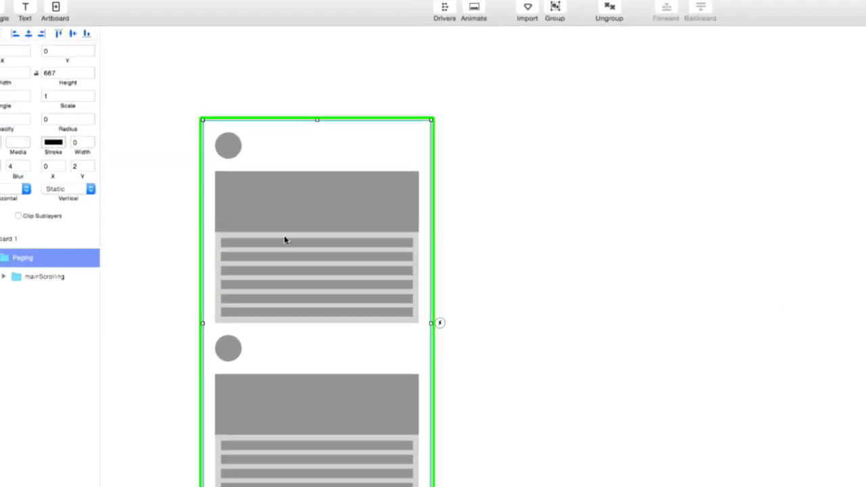
pyautogui.scroll(-5, 287, 238)
pyautogui.scroll(5, 285, 240)
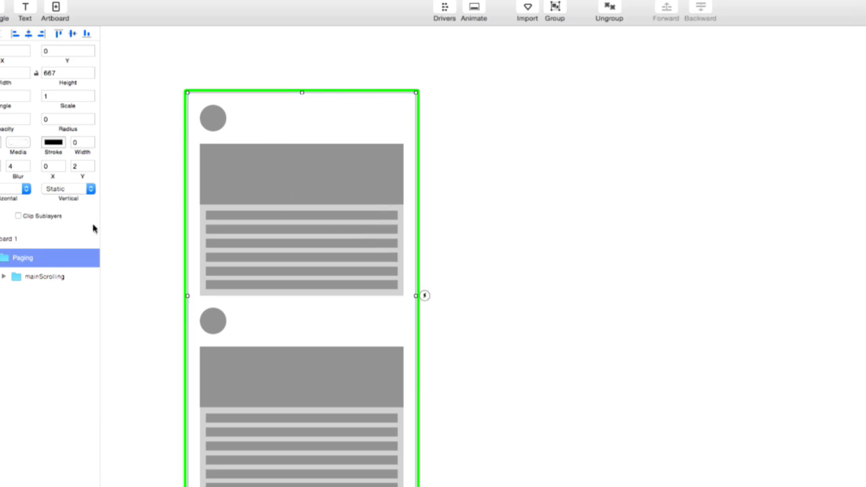
# Step: Add a Tap transition from the first feedItem's fillerContent + Media group and Profile circle to a new duplicate artboard
pyautogui.click(4, 277)
pyautogui.click(16, 296)
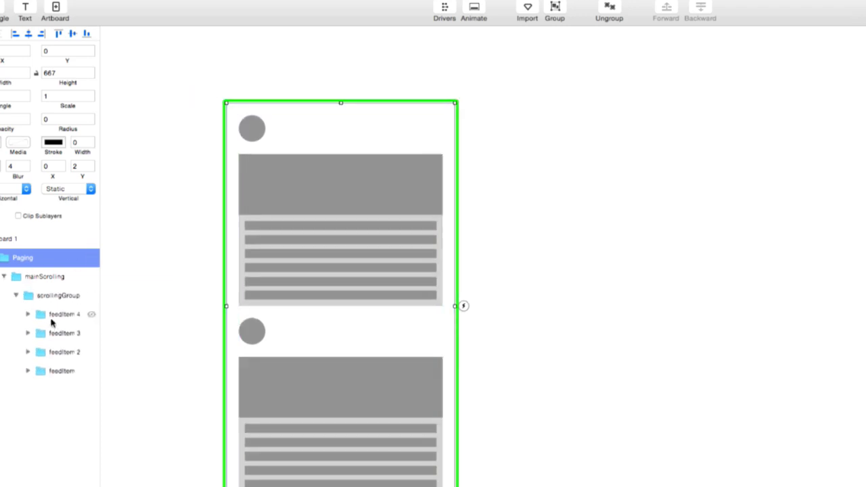
pyautogui.click(50, 373)
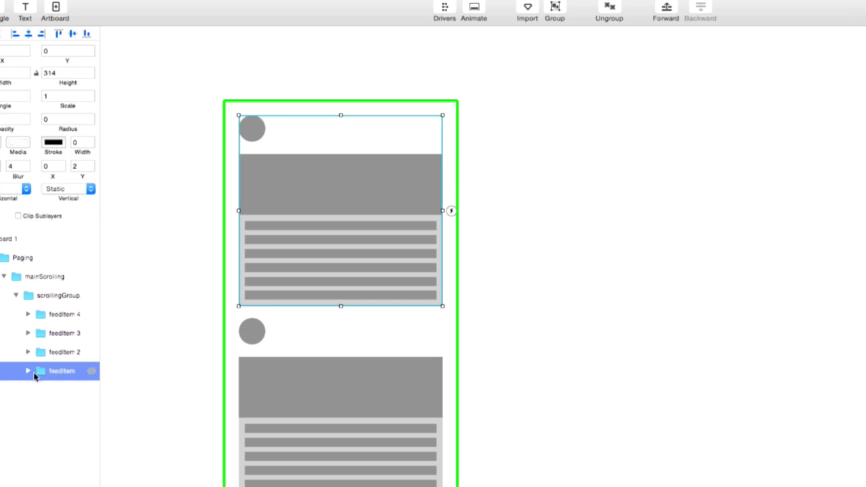
pyautogui.click(27, 371)
pyautogui.click(66, 390)
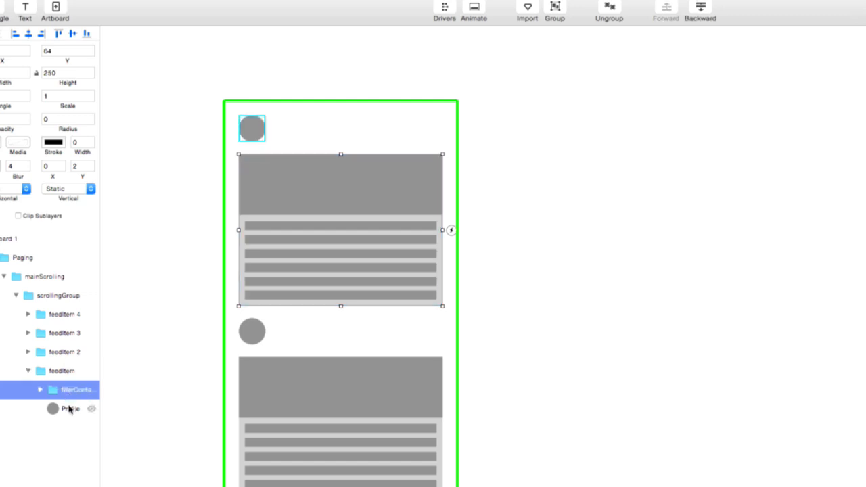
pyautogui.keyDown('shift'); pyautogui.click(70, 410); pyautogui.keyUp('shift')
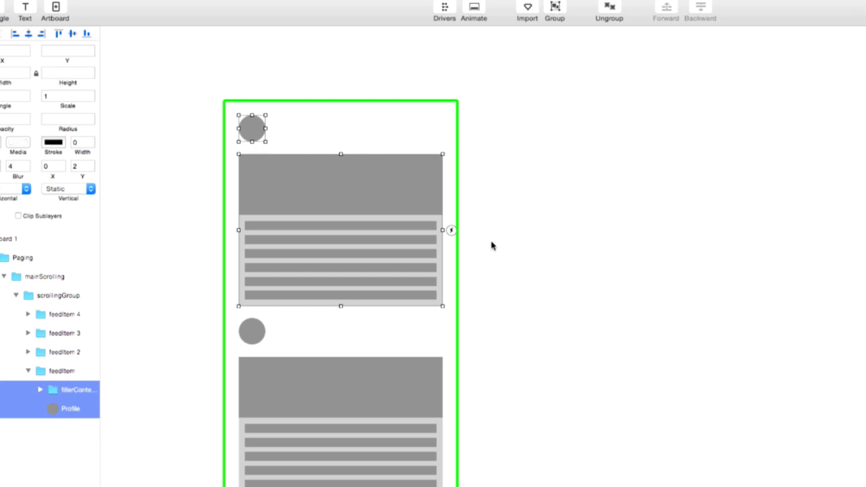
pyautogui.click(452, 231)
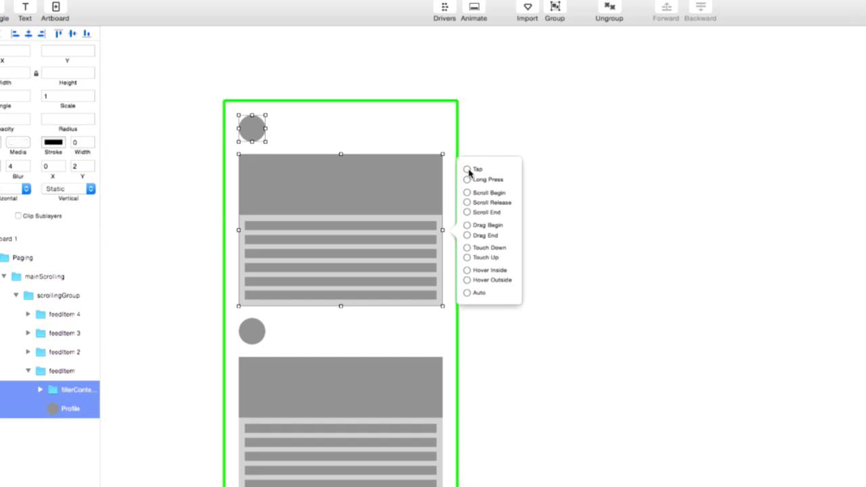
pyautogui.moveTo(468, 170); pyautogui.dragTo(380, 260)
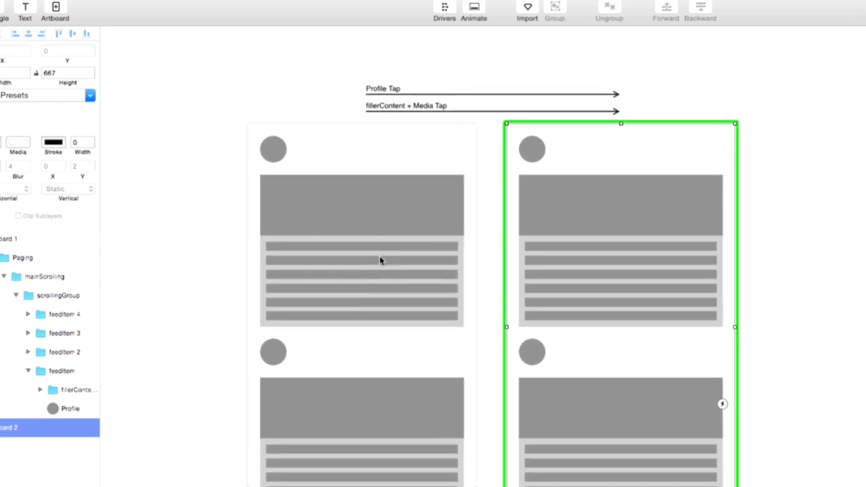
# Step: Inspect the Profile Tap and fillerContent + Media Tap transitions and test the tap on the first feed item in the preview
pyautogui.click(494, 110)
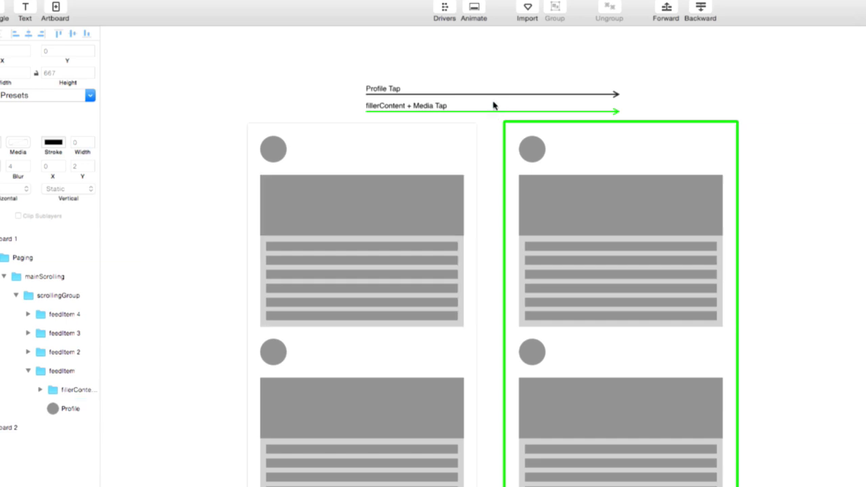
pyautogui.click(493, 95)
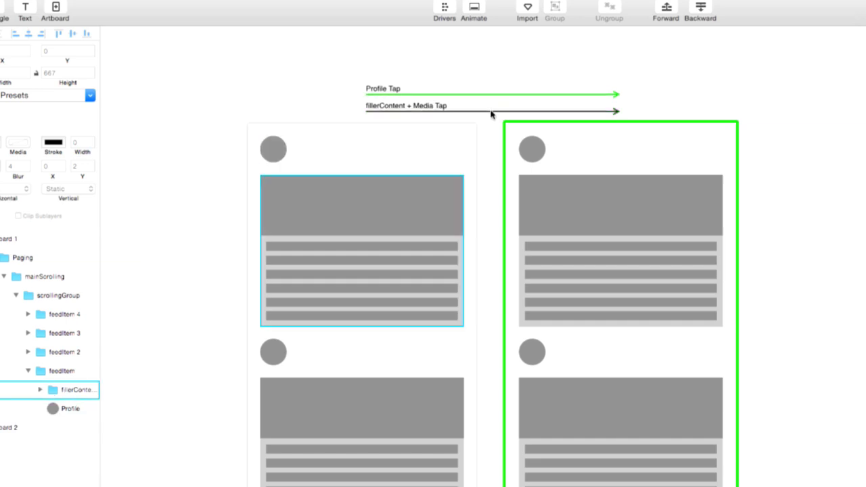
pyautogui.click(492, 113)
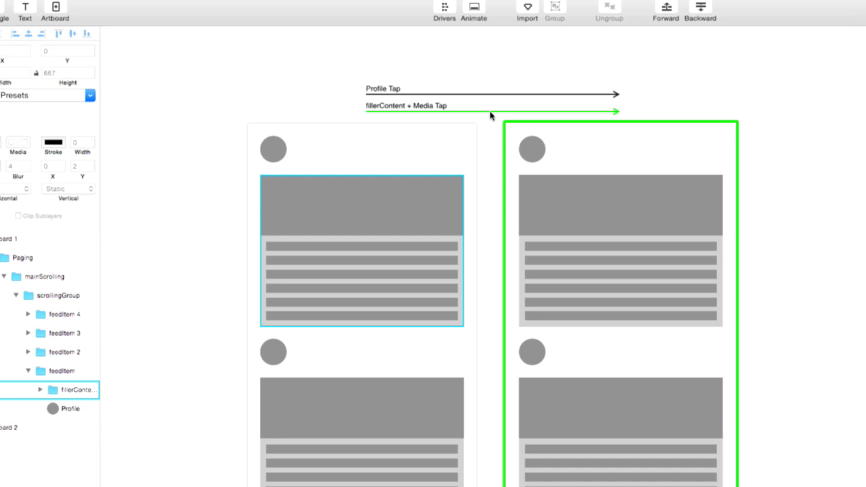
pyautogui.click(364, 147)
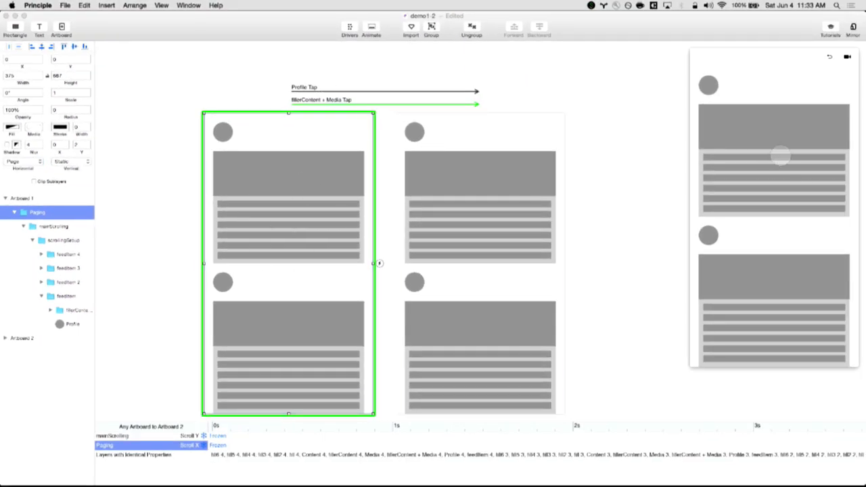
pyautogui.click(780, 155)
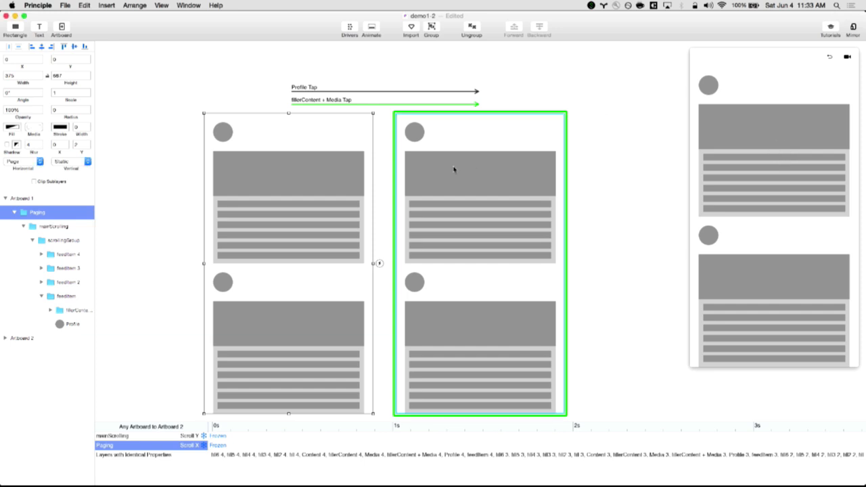
pyautogui.click(325, 177)
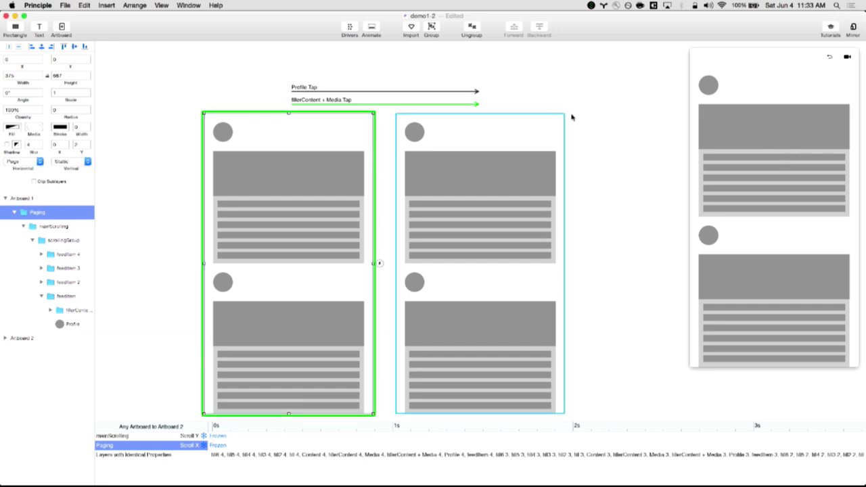
pyautogui.click(758, 140)
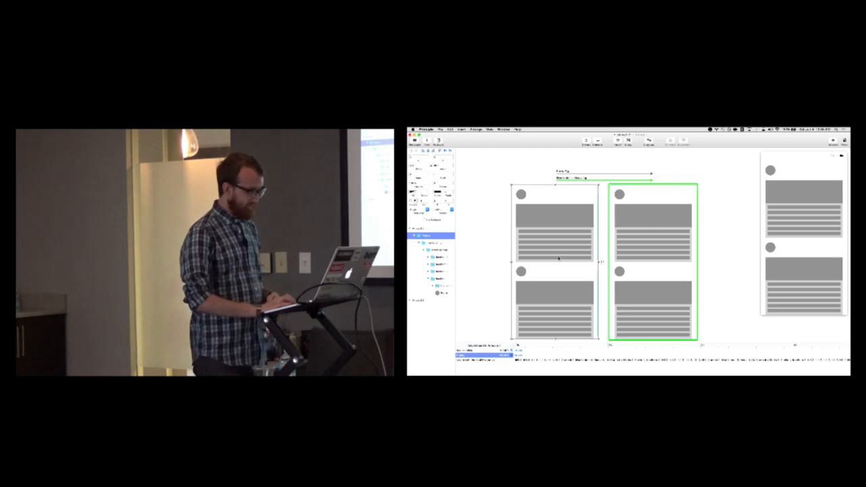
# Step: Enlarge the animation timeline, examine the mainScrolling and Paging entries of the fillerContent + Media Tap transition, and hide the timeline
pyautogui.moveTo(569, 346); pyautogui.dragTo(569, 318)
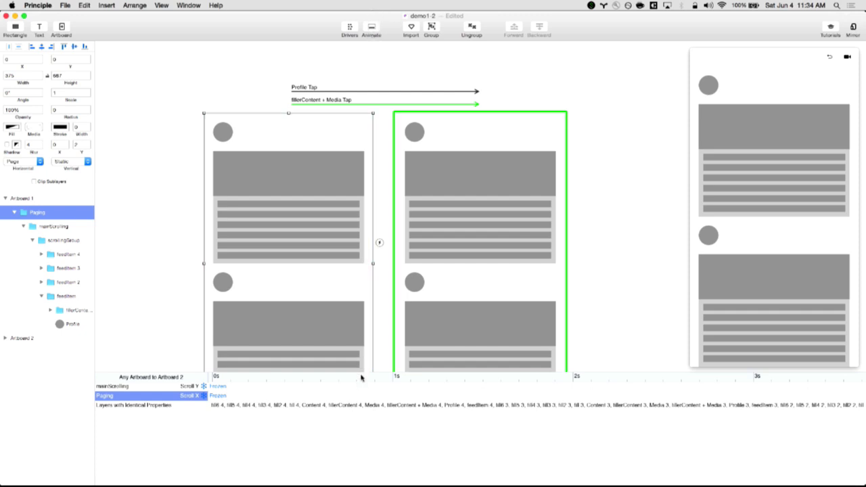
pyautogui.moveTo(361, 377); pyautogui.dragTo(361, 361)
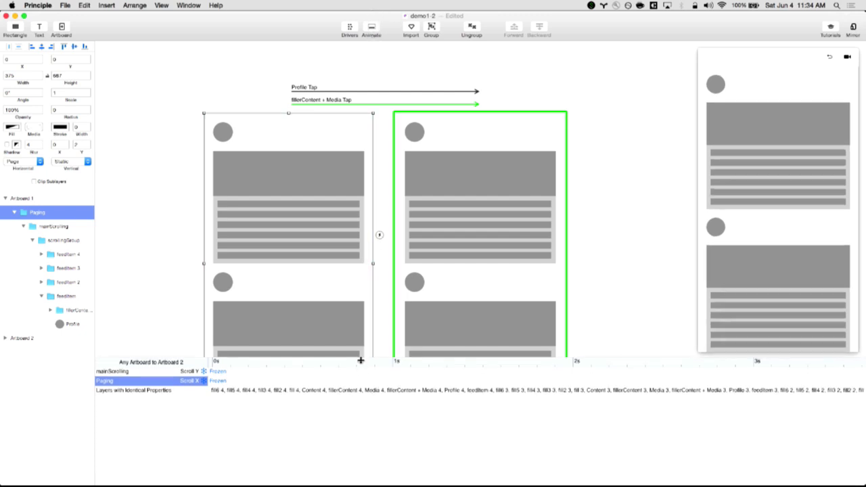
pyautogui.click(132, 373)
pyautogui.click(134, 381)
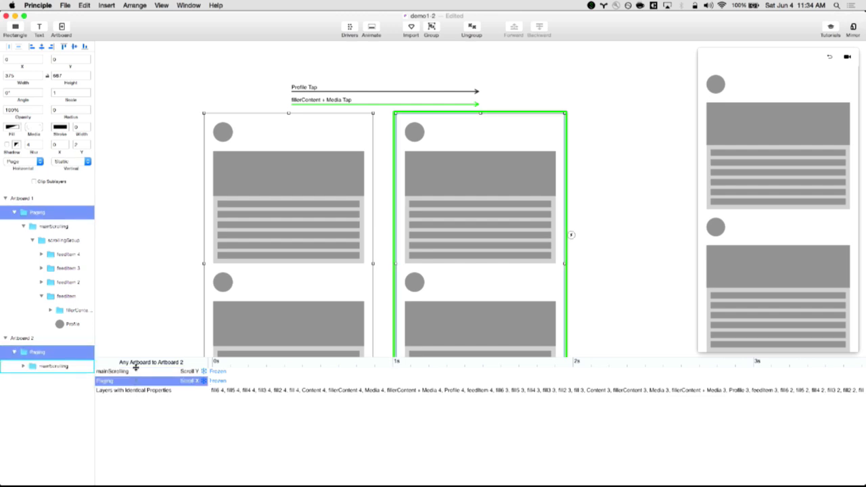
pyautogui.click(135, 371)
pyautogui.click(137, 381)
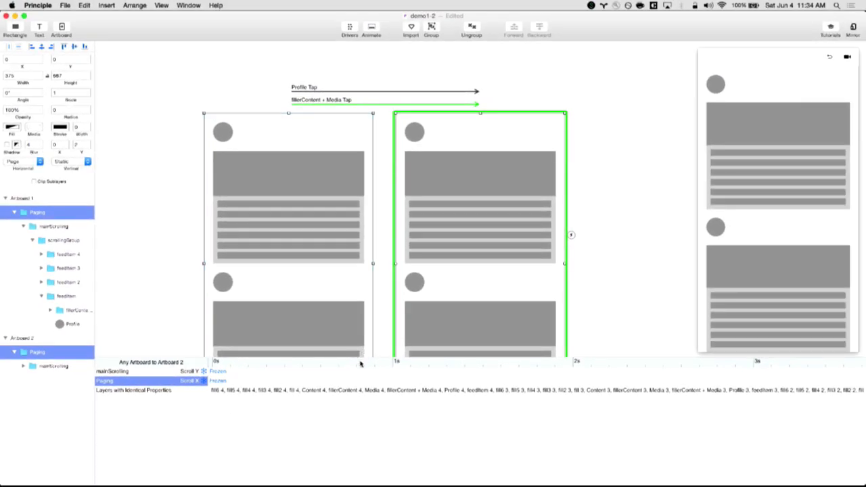
pyautogui.click(372, 30)
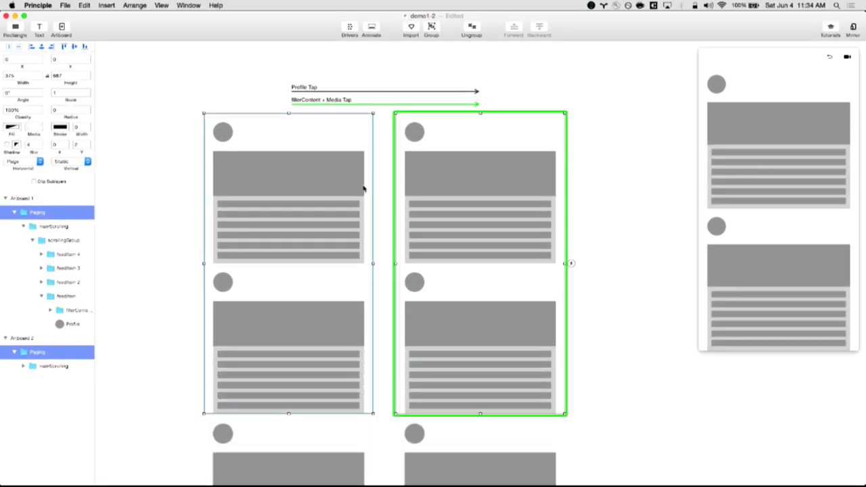
# Step: Expand the mainScrolling and scrollingGroup groups of Artboard 2 to list its feed items
pyautogui.hscroll(5, 444, 239)
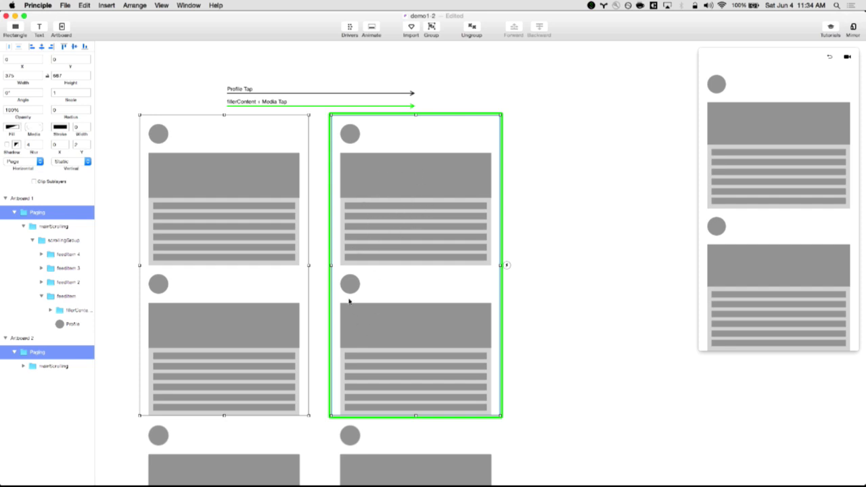
pyautogui.click(24, 366)
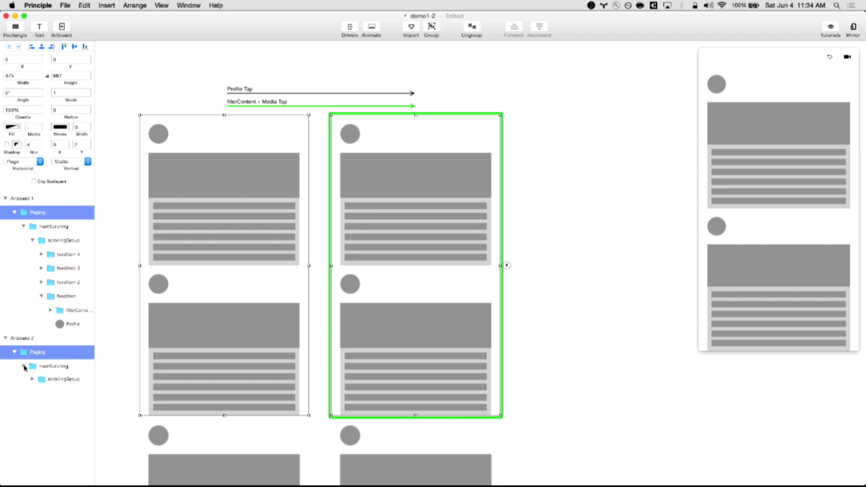
pyautogui.click(32, 380)
# Step: Try deleting feedItem 2, feedItem 3 and feedItem 4 from Artboard 2 and undo the deletion
pyautogui.click(62, 396)
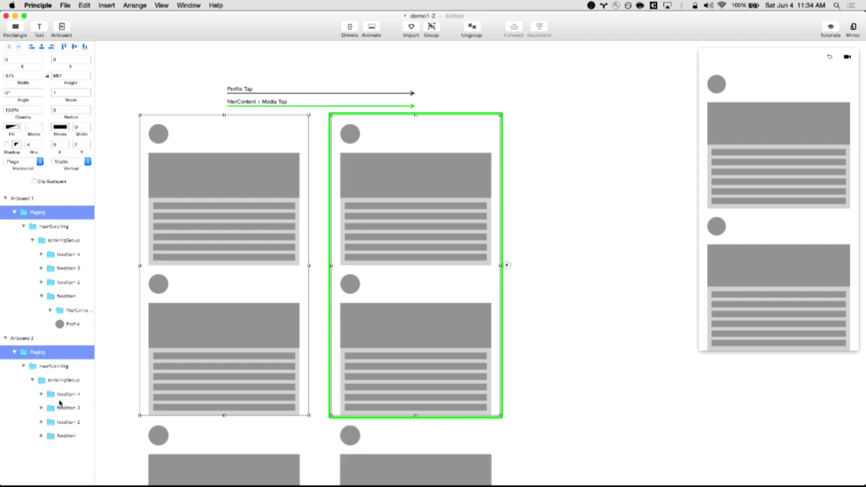
pyautogui.keyDown('shift'); pyautogui.click(61, 422); pyautogui.keyUp('shift')
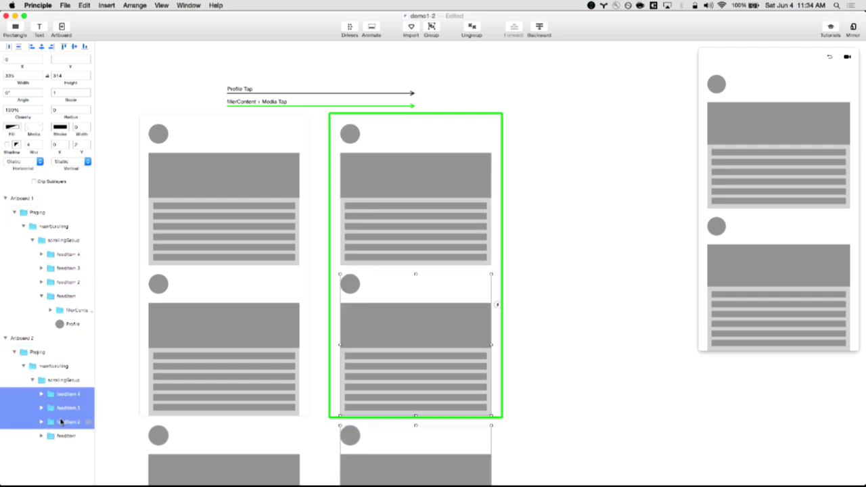
pyautogui.press('Delete')
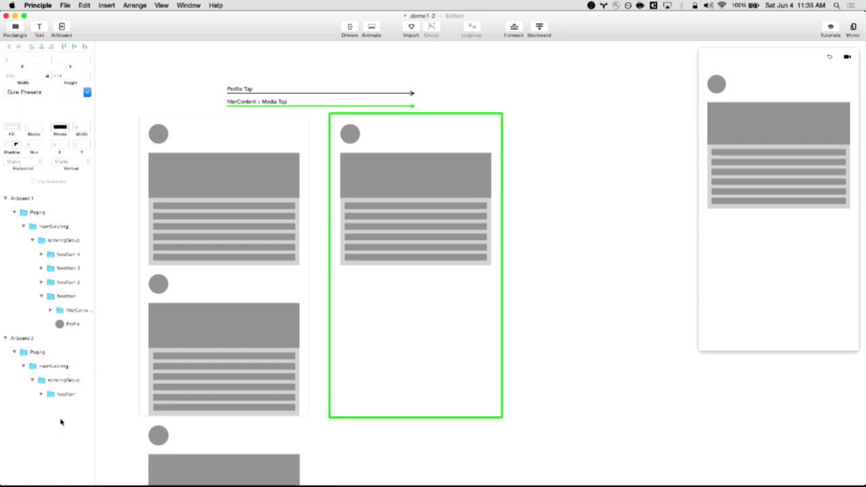
pyautogui.click(41, 394)
pyautogui.press('super+v')
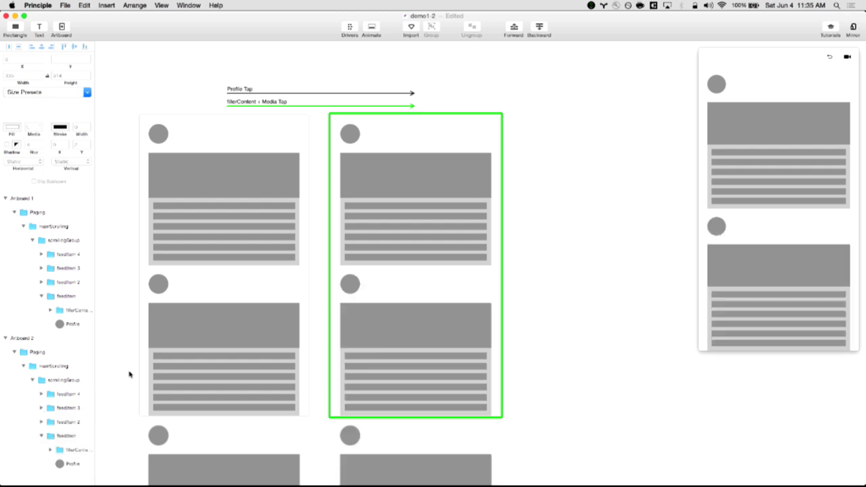
# Step: Move feedItem 2, feedItem 3 and feedItem 4 of Artboard 2 straight down together until they sit just below the artboard's lower edge
pyautogui.click(65, 422)
pyautogui.keyDown('shift'); pyautogui.click(65, 395); pyautogui.keyUp('shift')
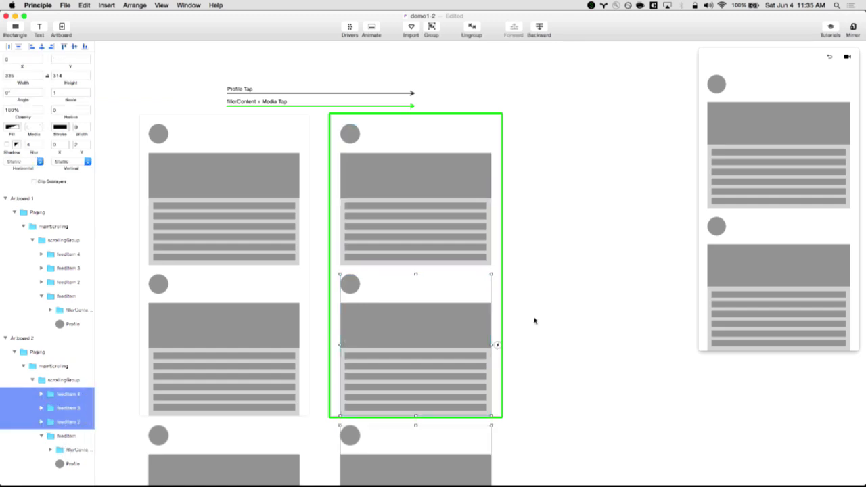
pyautogui.scroll(-5, 541, 321)
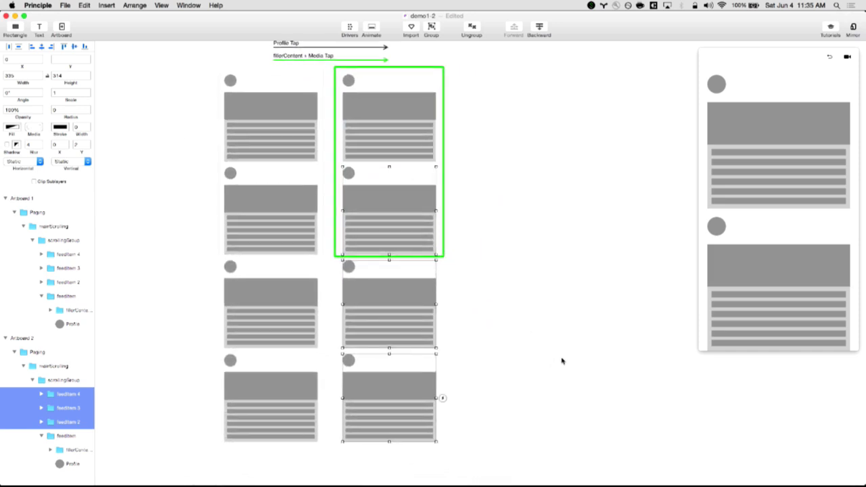
pyautogui.hotkey('shift', 'Down')
pyautogui.hotkey('shift', 'Down')
pyautogui.hotkey('shift', 'Down')
pyautogui.hotkey('shift', 'Down')
pyautogui.hotkey('shift', 'Down')
pyautogui.hotkey('shift', 'Down')
pyautogui.hotkey('shift', 'Down')
pyautogui.hotkey('shift', 'Down')
pyautogui.hotkey('shift', 'Down')
pyautogui.hotkey('shift', 'Down')
pyautogui.hotkey('shift', 'Down')
pyautogui.hotkey('shift', 'Down')
pyautogui.hotkey('shift', 'Down')
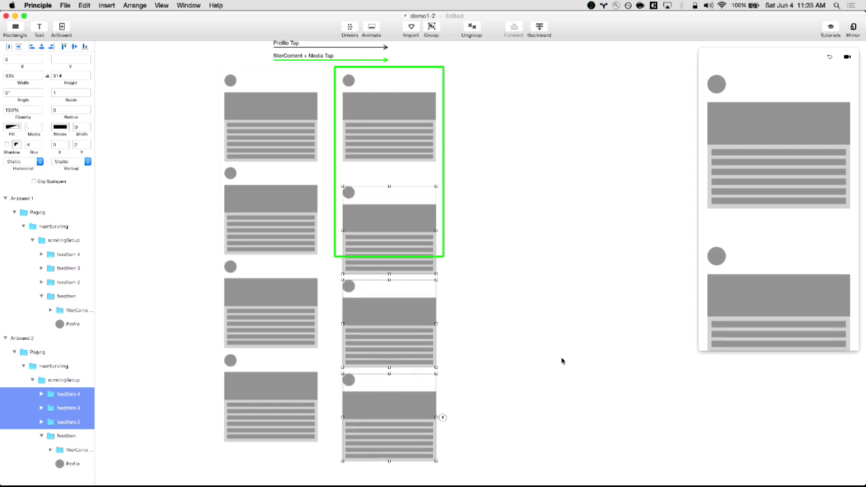
pyautogui.hotkey('shift', 'Down')
pyautogui.hotkey('shift', 'Down')
pyautogui.hotkey('shift', 'Down')
pyautogui.hotkey('shift', 'Down')
pyautogui.hotkey('shift', 'Down')
pyautogui.hotkey('shift', 'Down')
pyautogui.hotkey('shift', 'Down')
pyautogui.hotkey('shift', 'Down')
pyautogui.hotkey('shift', 'Down')
pyautogui.hotkey('shift', 'Down')
pyautogui.hotkey('shift', 'Down')
pyautogui.hotkey('shift', 'Down')
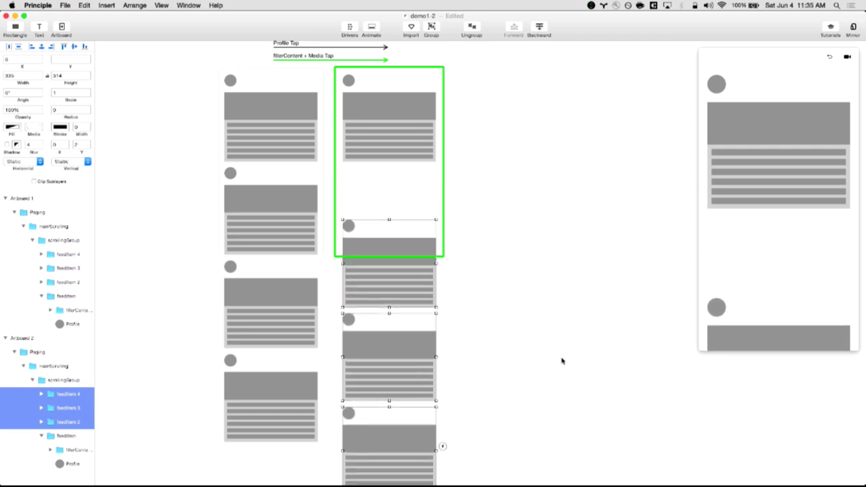
pyautogui.hotkey('shift', 'Down')
pyautogui.hotkey('shift', 'Down')
pyautogui.hotkey('shift', 'Down')
pyautogui.hotkey('shift', 'Down')
pyautogui.hotkey('shift', 'Down')
pyautogui.hotkey('shift', 'Down')
pyautogui.hotkey('shift', 'Down')
pyautogui.hotkey('shift', 'Down')
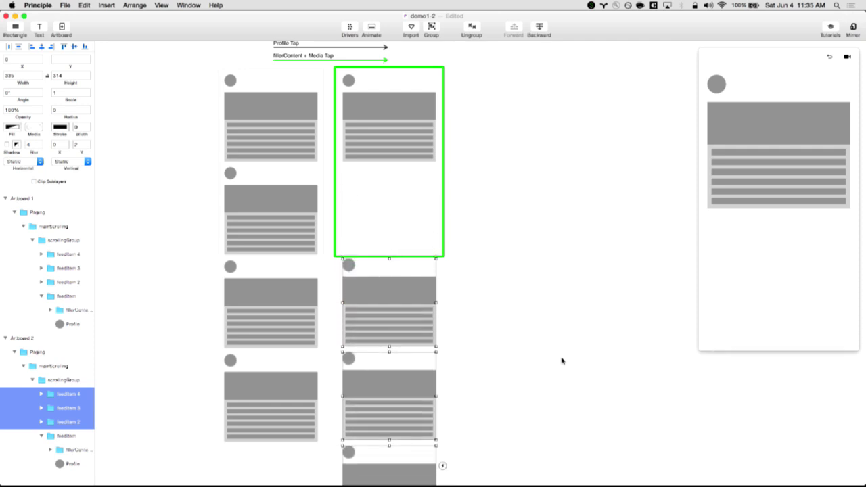
# Step: Move feedItem 2, feedItem 3 and feedItem 4 in Artboard 2 up by 10 and clear the selection
pyautogui.hotkey('shift', 'Up')
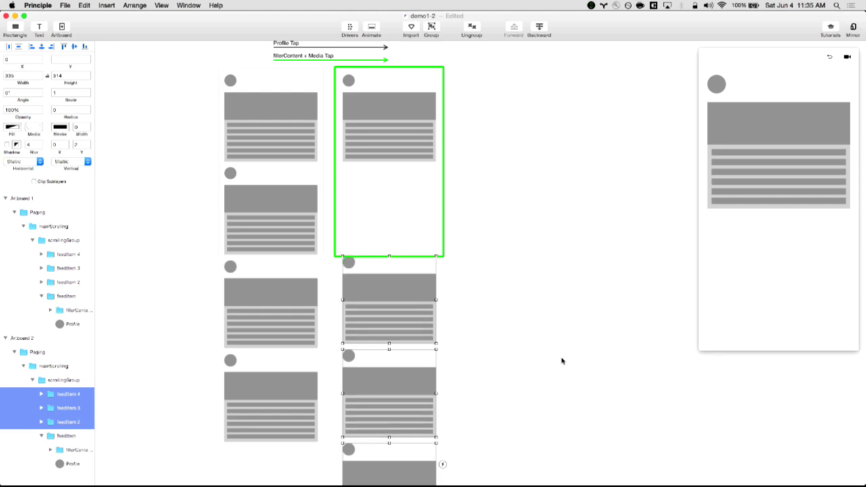
pyautogui.click(503, 235)
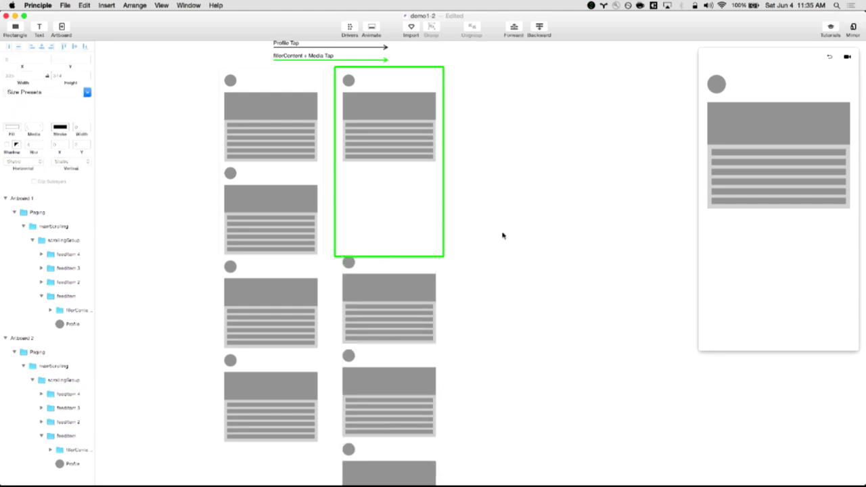
# Step: Preview the feed item's tap transition from Artboard 1 to Artboard 2 twice and enlarge the preview window
pyautogui.scroll(5, 487, 231)
pyautogui.click(307, 153)
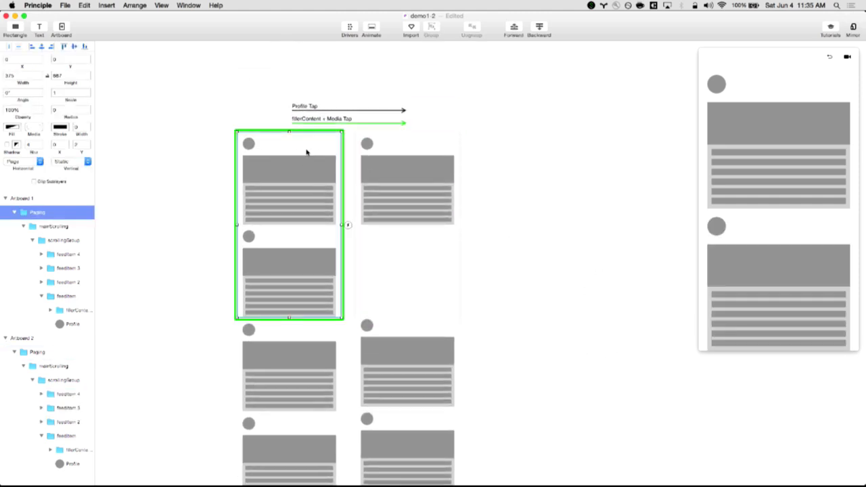
pyautogui.click(750, 148)
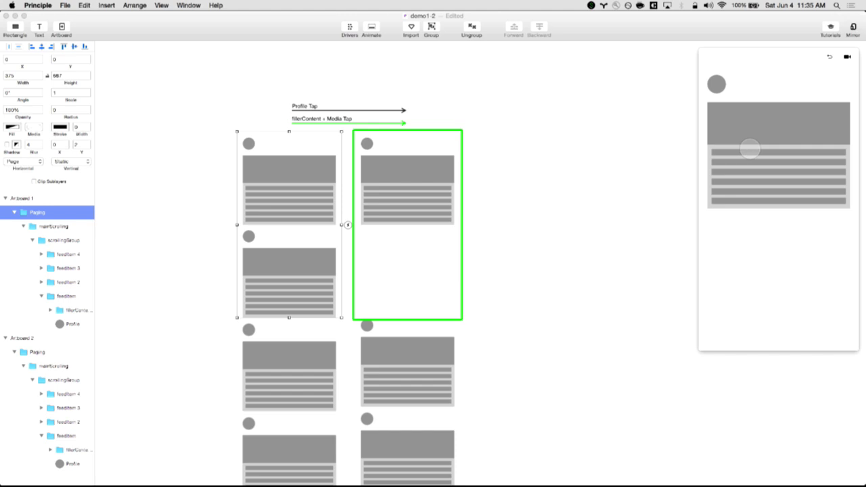
pyautogui.click(313, 173)
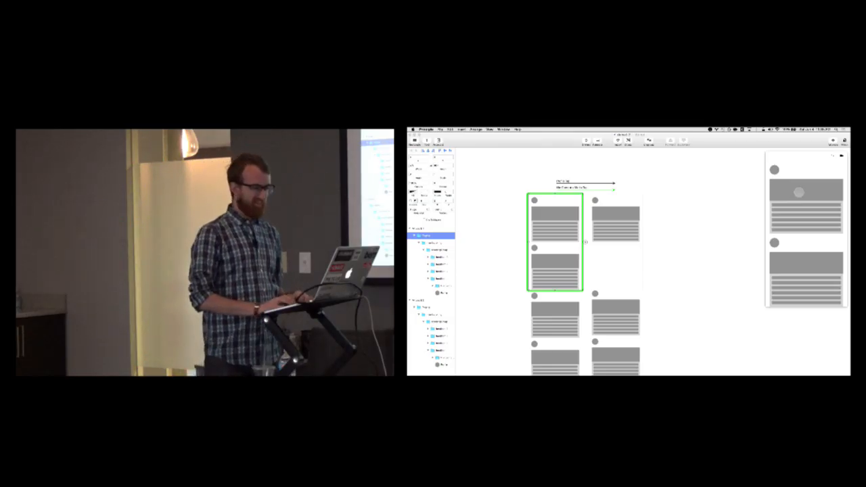
pyautogui.click(795, 192)
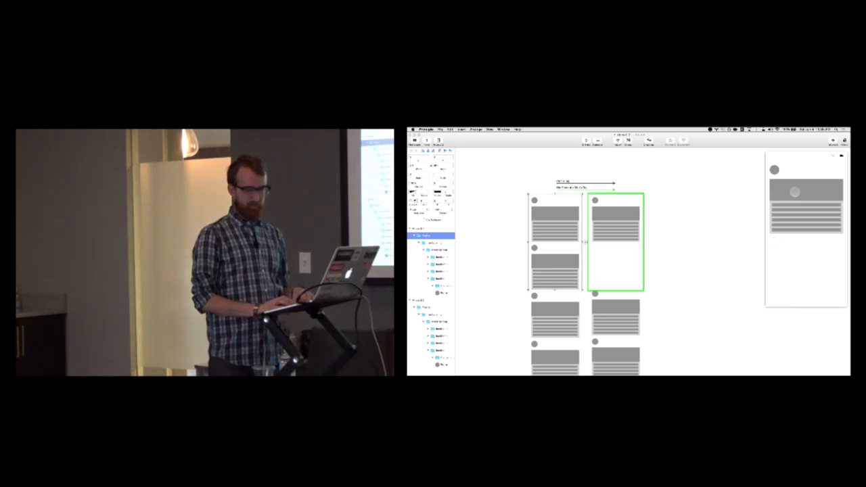
pyautogui.moveTo(766, 313); pyautogui.dragTo(733, 349)
pyautogui.click(623, 203)
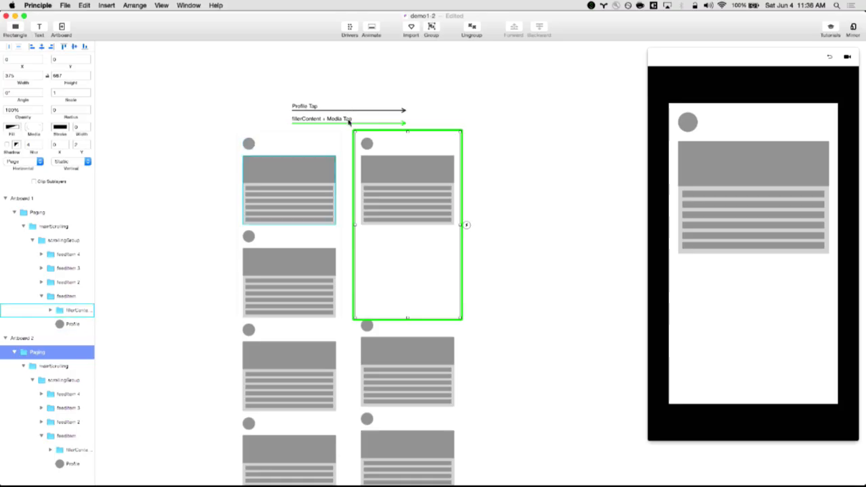
# Step: Open the animation timeline of the fillerContent + Media Tap transition and the easing settings for feedItem 4's Y animation
pyautogui.click(372, 30)
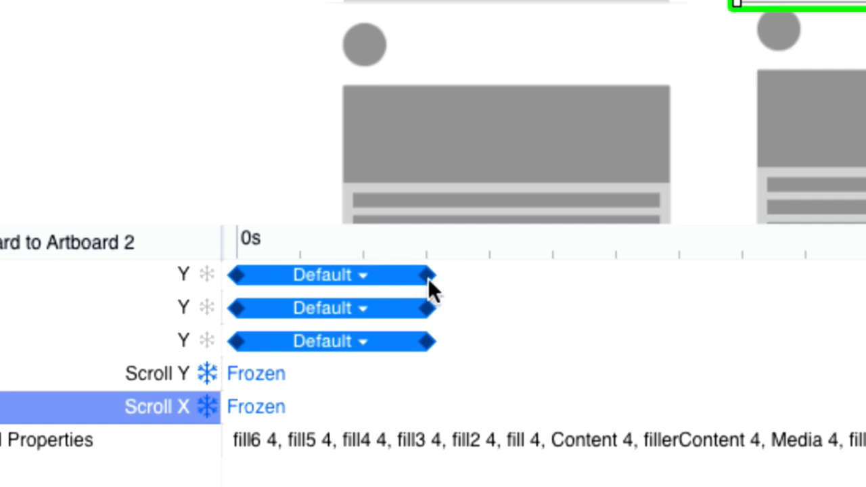
pyautogui.moveTo(424, 277)
pyautogui.mouseDown()
pyautogui.moveTo(517, 280)
pyautogui.moveTo(425, 273)
pyautogui.mouseUp()
pyautogui.moveTo(289, 272)
pyautogui.mouseDown()
pyautogui.moveTo(417, 268)
pyautogui.moveTo(294, 276)
pyautogui.mouseUp()
pyautogui.click(314, 275)
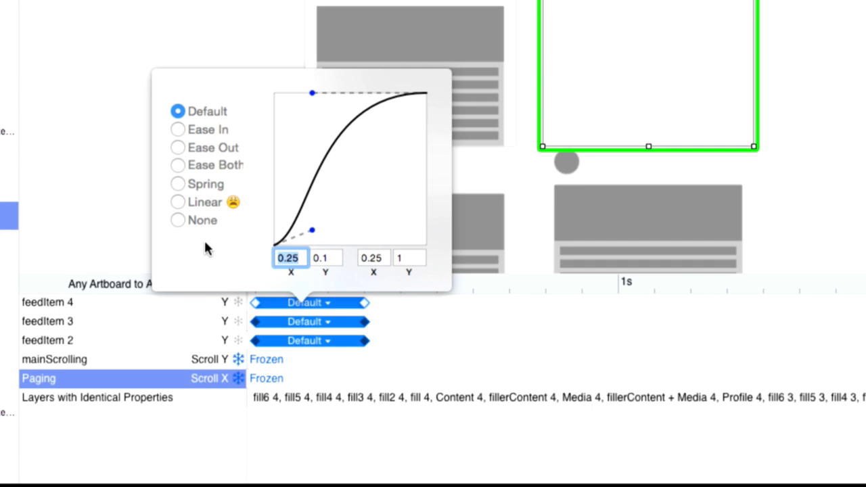
# Step: Try the Linear, Spring, Ease Both and Ease Out curves on feedItem 4's Y animation and return it to Default
pyautogui.click(195, 205)
pyautogui.click(196, 189)
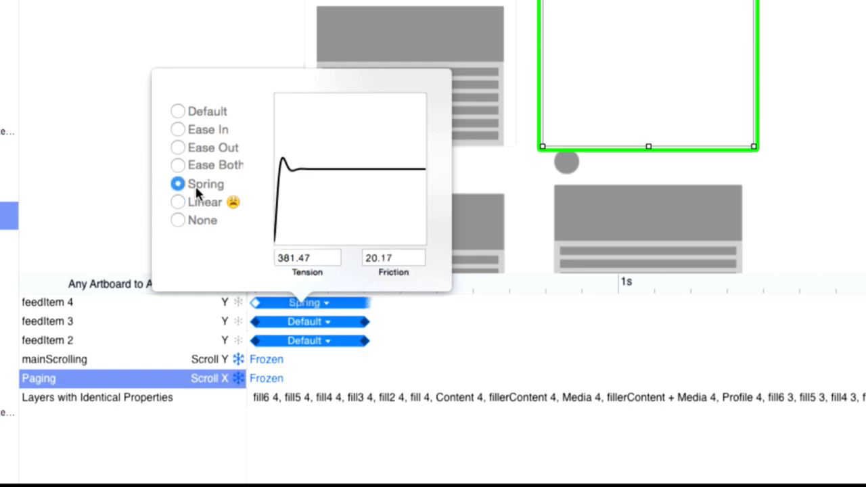
pyautogui.click(200, 164)
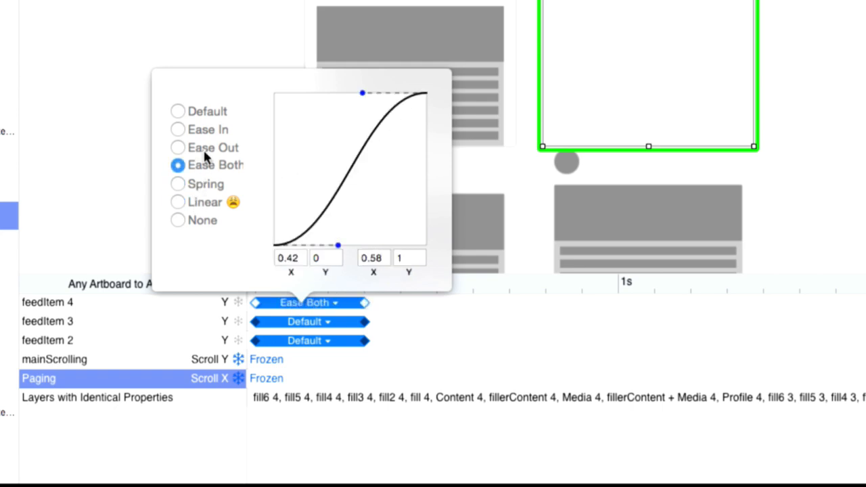
pyautogui.click(203, 148)
pyautogui.click(203, 111)
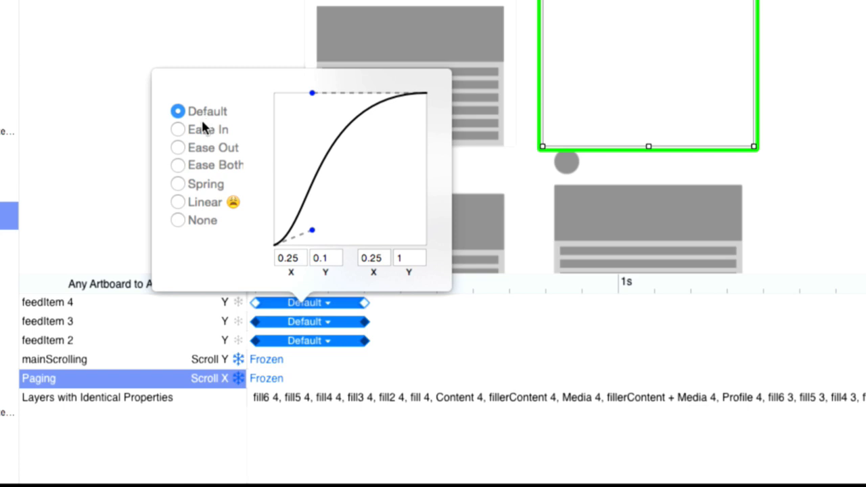
# Step: Try Ease In, Ease Out, Ease Both and Spring with tension 342.47 on feedItem 4, restore Default and close the animation timeline
pyautogui.click(203, 127)
pyautogui.click(200, 148)
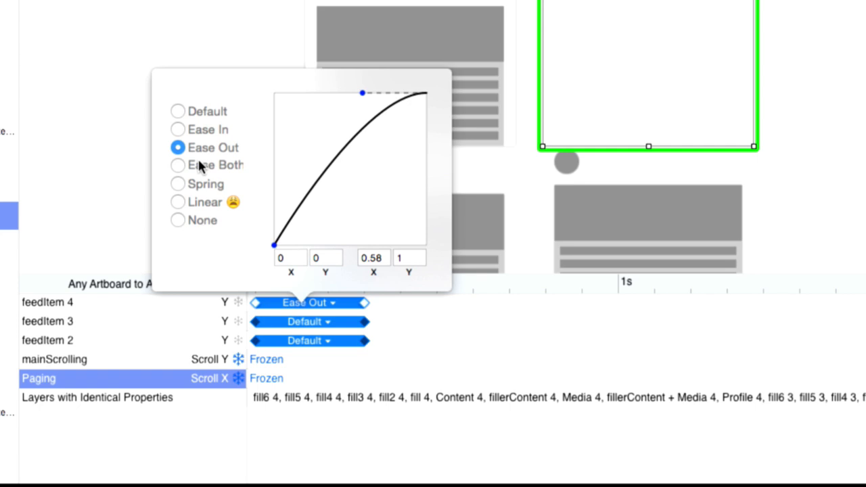
pyautogui.click(200, 166)
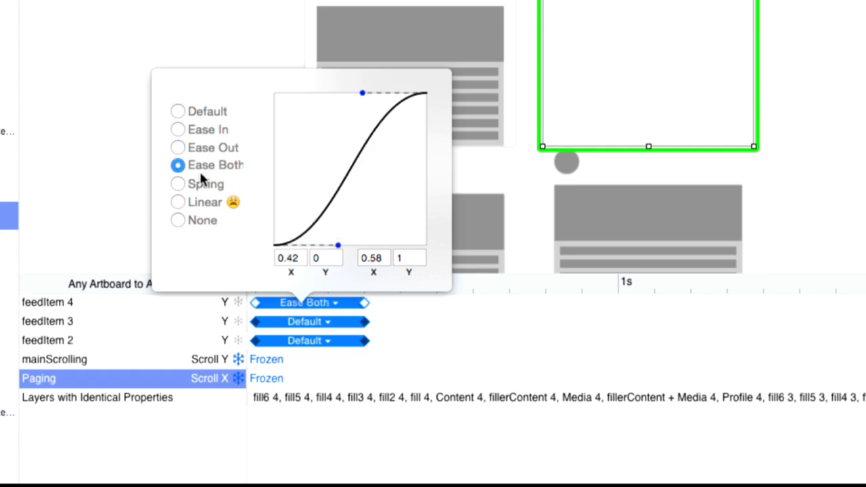
pyautogui.click(200, 185)
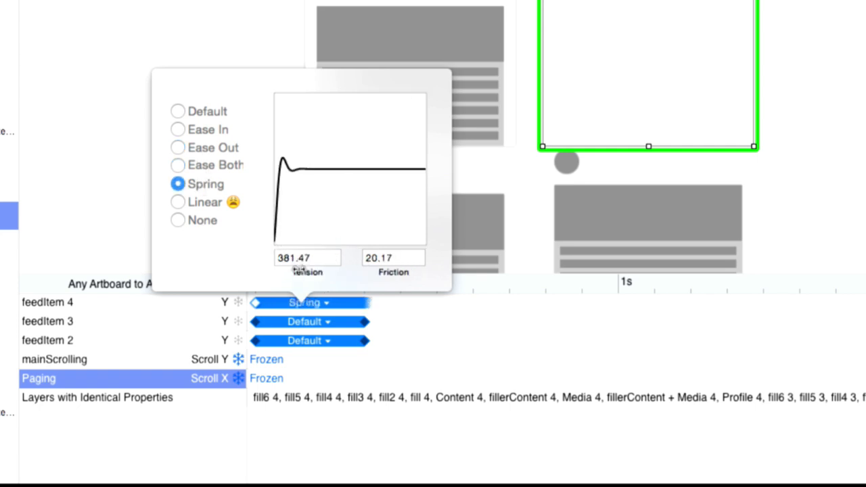
pyautogui.moveTo(298, 268); pyautogui.dragTo(284, 289)
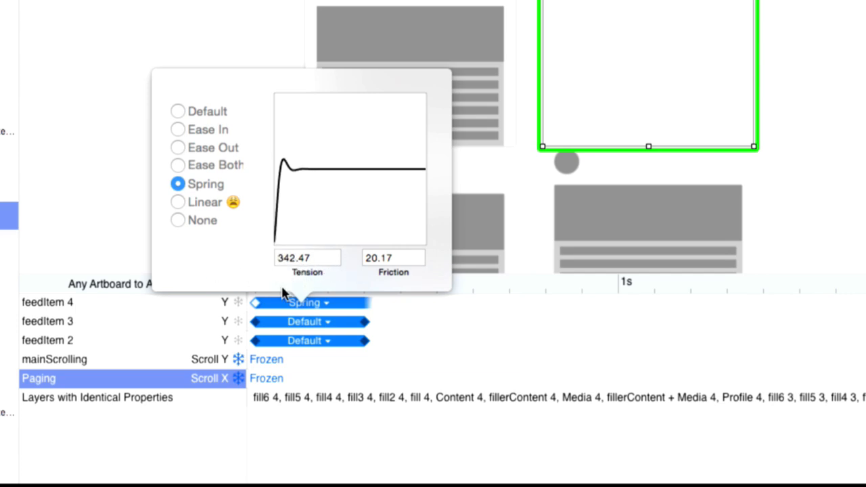
pyautogui.click(178, 111)
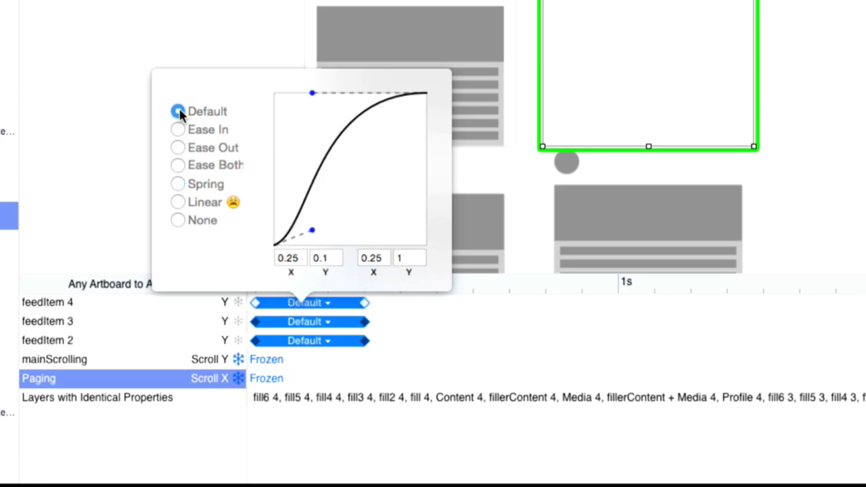
pyautogui.click(136, 121)
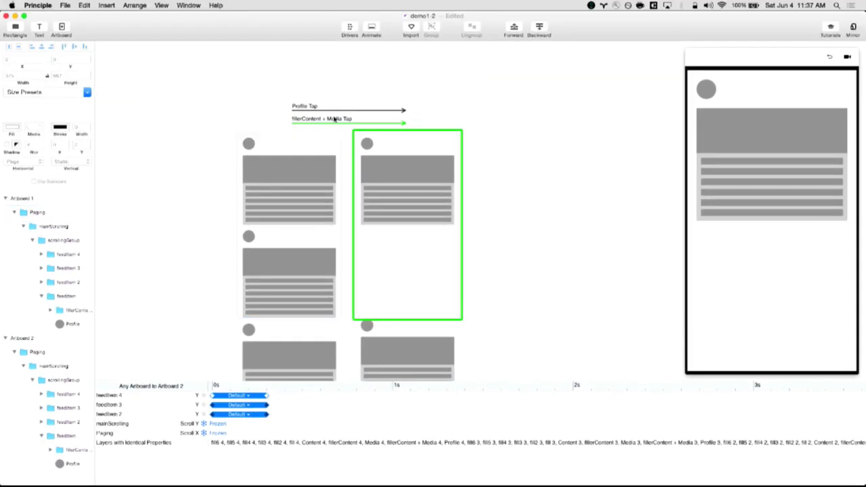
pyautogui.click(372, 29)
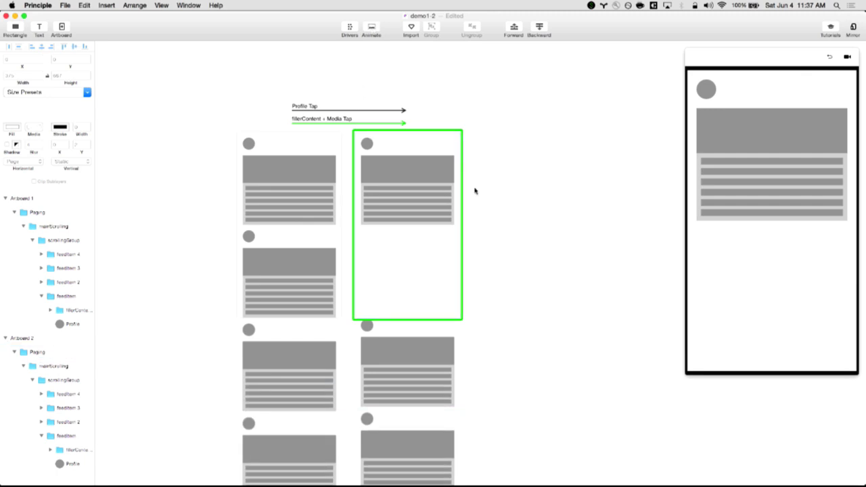
# Step: Move the Profile circle of Artboard 2's first feedItem straight up to Y -70, above the artboard's top edge
pyautogui.click(416, 180)
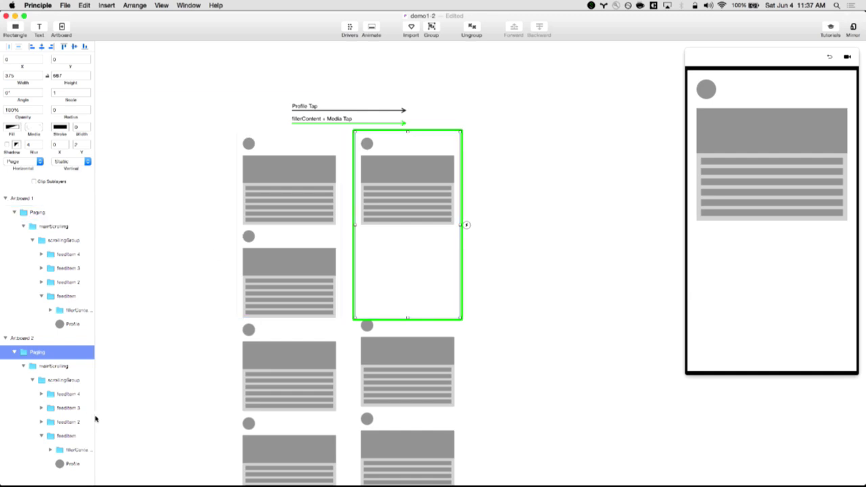
pyautogui.click(65, 463)
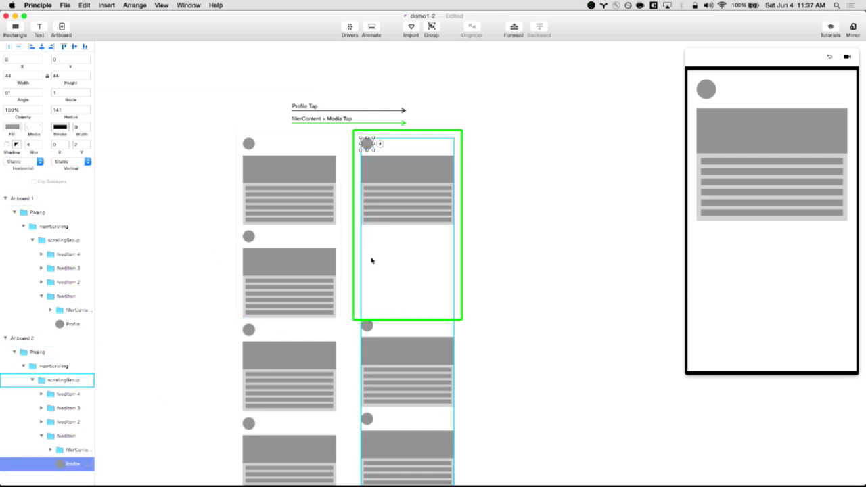
pyautogui.scroll(3, 371, 261)
pyautogui.press('super+equal')
pyautogui.moveTo(331, 239); pyautogui.dragTo(403, 351)
pyautogui.moveTo(369, 324); pyautogui.dragTo(385, 351)
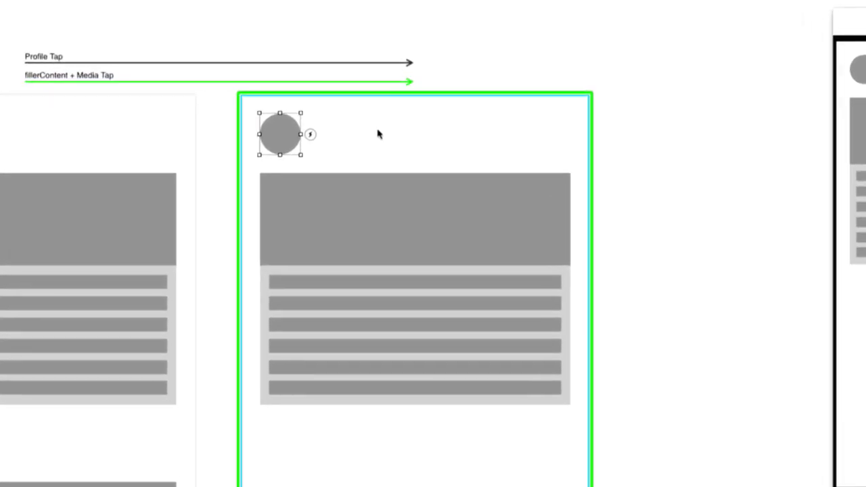
pyautogui.hotkey('shift', 'Up')
pyautogui.hotkey('shift', 'Up')
pyautogui.hotkey('shift', 'Up')
pyautogui.hotkey('shift', 'Up')
pyautogui.hotkey('shift', 'Up')
pyautogui.hotkey('shift', 'Up')
pyautogui.hotkey('shift', 'Up')
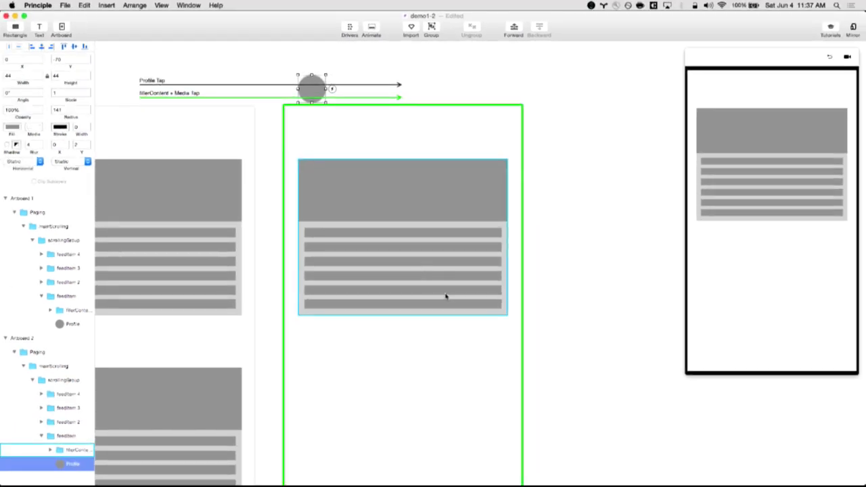
# Step: Enlarge the Media rectangle of Artboard 2's first feedItem to the artboard's top and side edges, about 376 by 185
pyautogui.moveTo(445, 297); pyautogui.dragTo(412, 244)
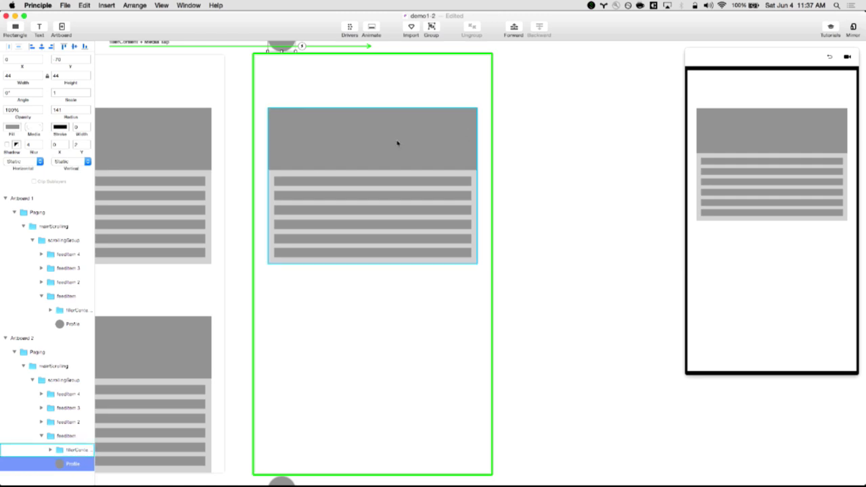
pyautogui.click(50, 450)
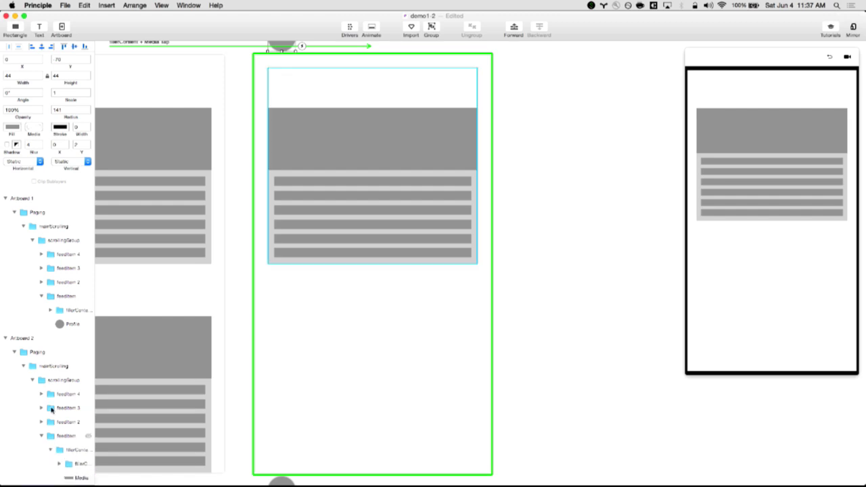
pyautogui.scroll(-2, 51, 406)
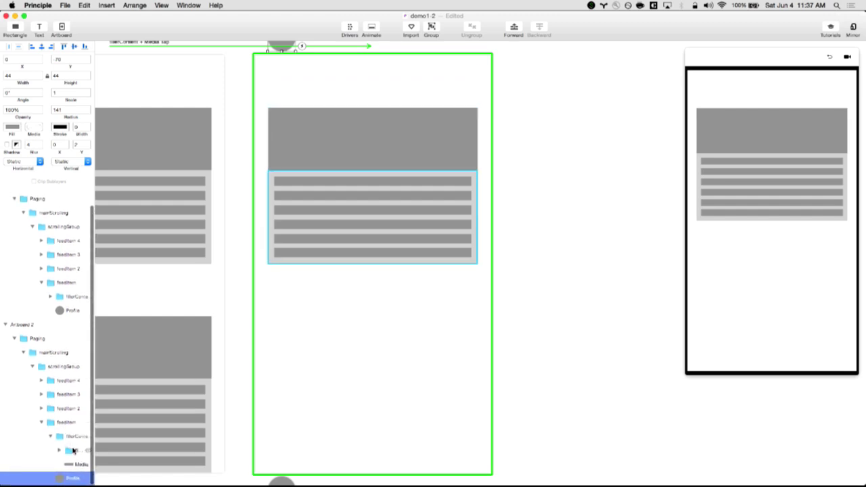
pyautogui.click(70, 466)
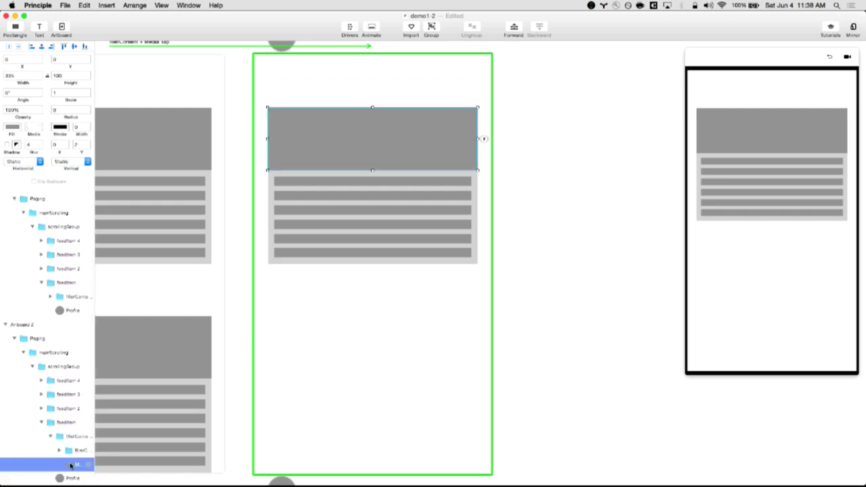
pyautogui.press('Up')
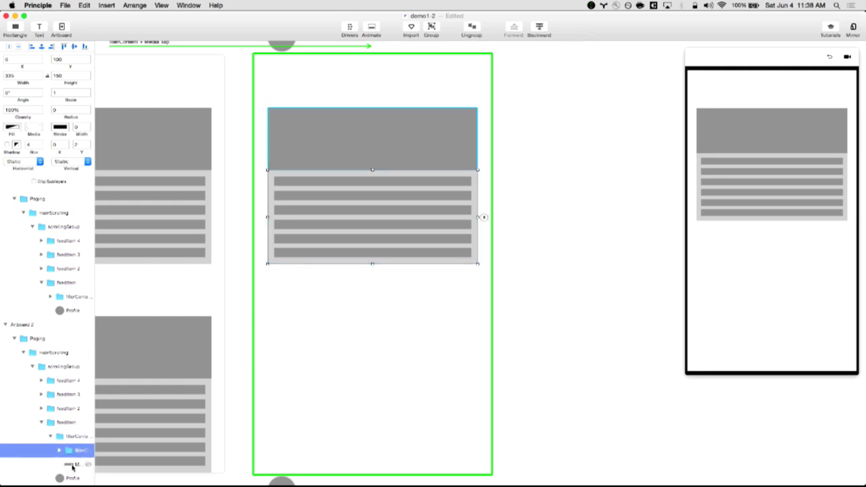
pyautogui.click(73, 467)
pyautogui.click(71, 452)
pyautogui.click(69, 466)
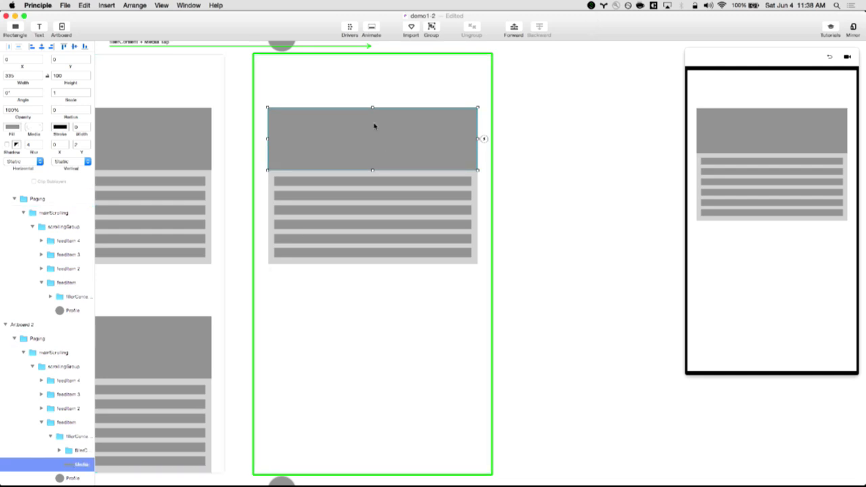
pyautogui.moveTo(371, 108); pyautogui.dragTo(369, 57)
pyautogui.moveTo(269, 112); pyautogui.dragTo(255, 112)
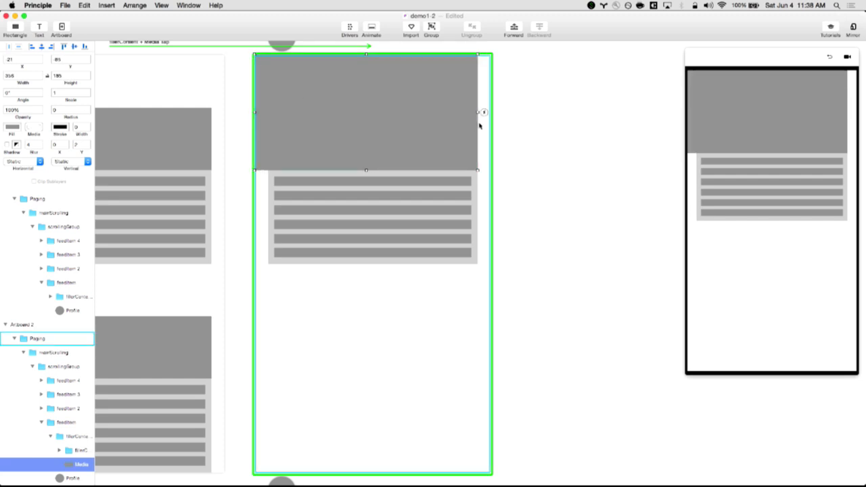
pyautogui.moveTo(479, 113); pyautogui.dragTo(491, 111)
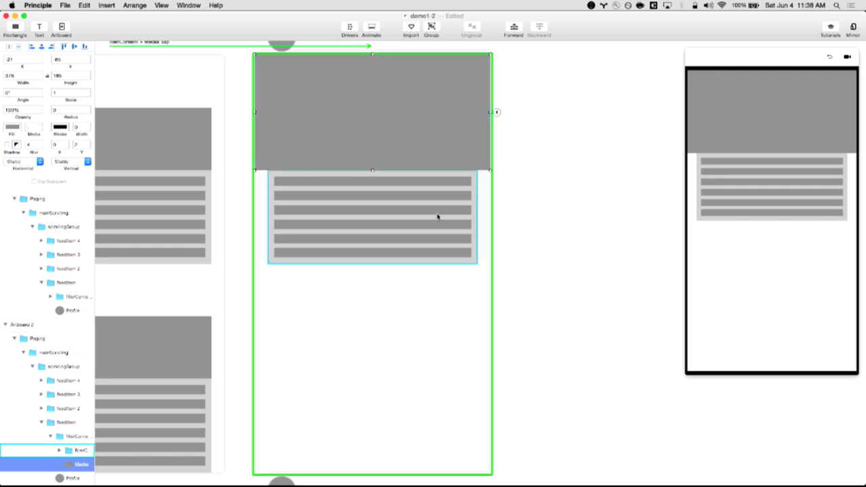
# Step: Stretch the content background rectangle below the media in Artboard 2 down to the artboard's bottom edge, about 485 high
pyautogui.click(367, 224)
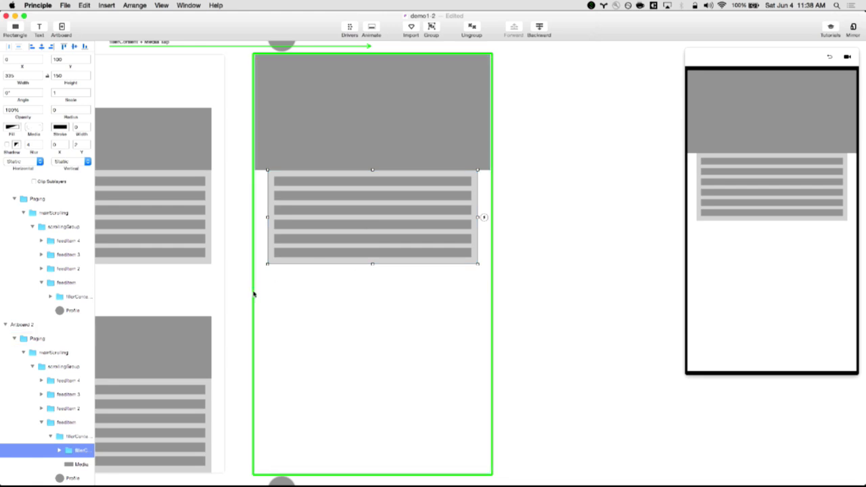
pyautogui.click(61, 452)
pyautogui.scroll(-3, 61, 433)
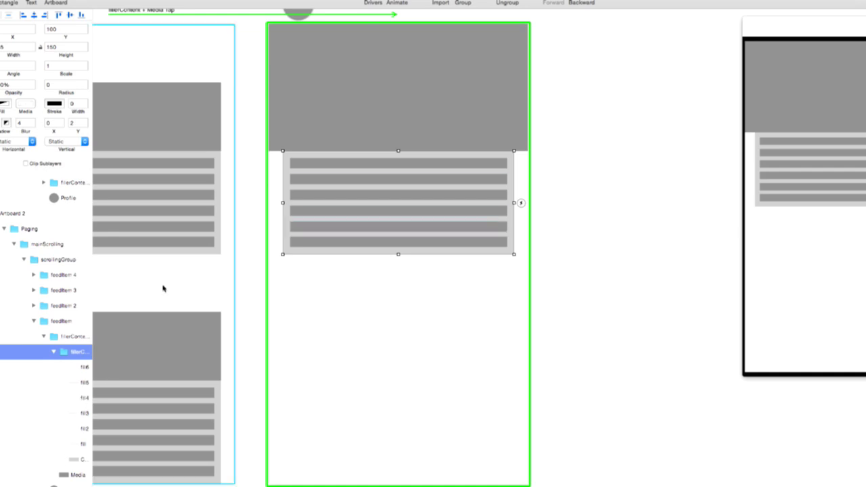
pyautogui.click(71, 460)
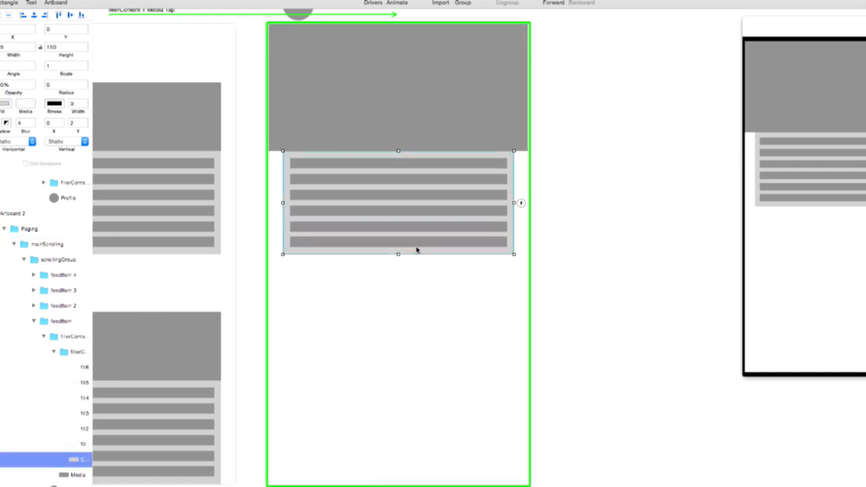
pyautogui.moveTo(413, 255); pyautogui.dragTo(413, 486)
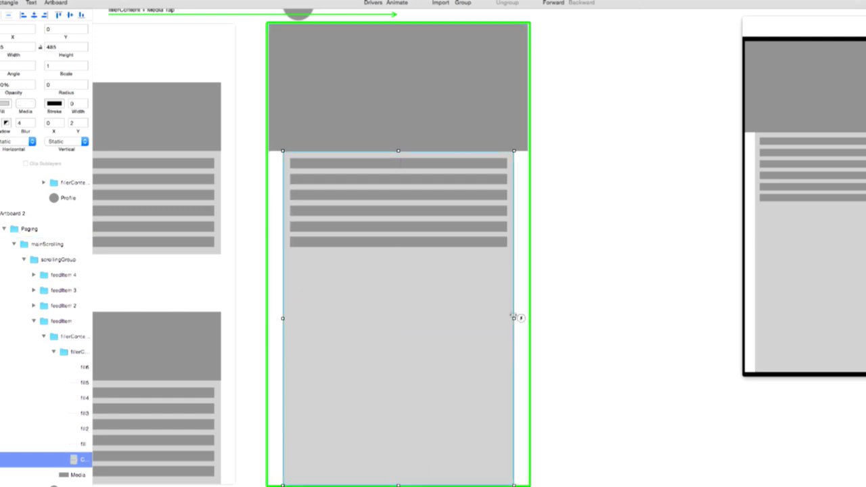
# Step: Widen the content background rectangle below the media in Artboard 2 to both side edges of the artboard
pyautogui.moveTo(514, 319); pyautogui.dragTo(527, 320)
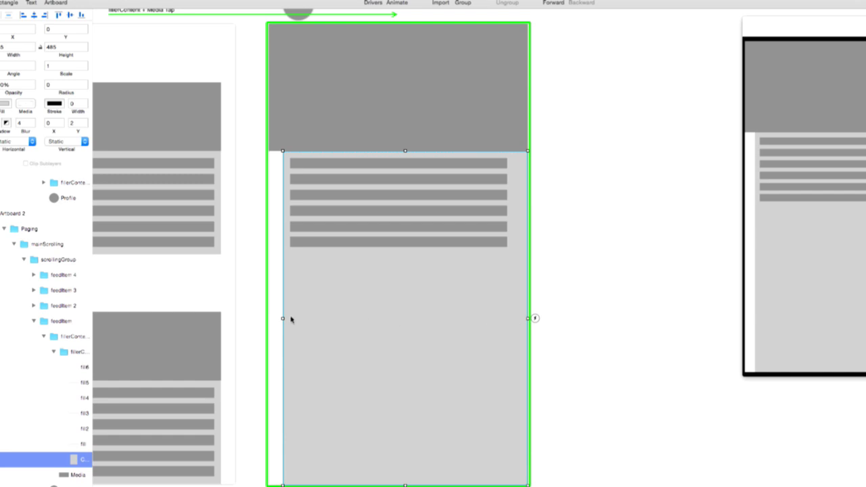
pyautogui.moveTo(283, 319); pyautogui.dragTo(268, 316)
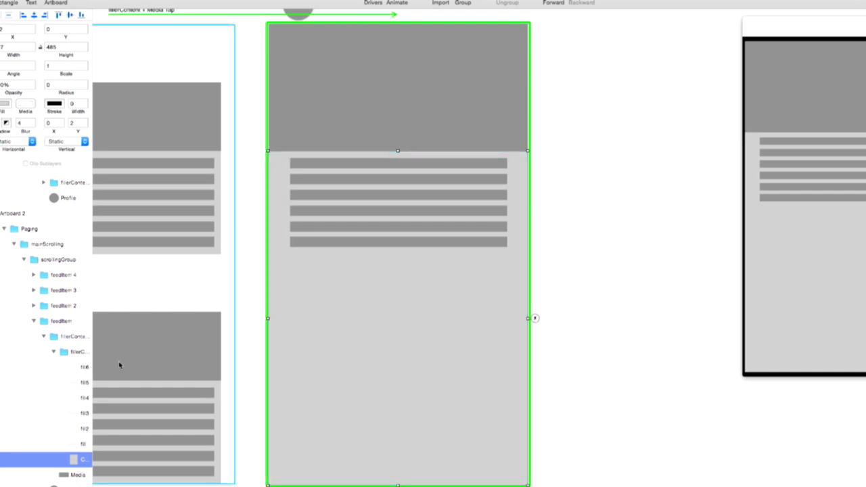
# Step: Duplicate the six fill lines of Artboard 2's first feedItem twice, placing the copies down the background below the originals
pyautogui.click(71, 367)
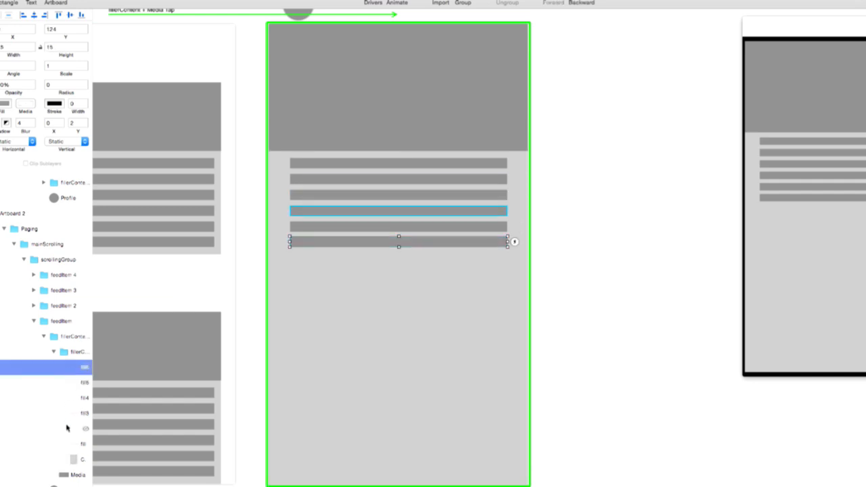
pyautogui.keyDown('shift'); pyautogui.click(65, 445); pyautogui.keyUp('shift')
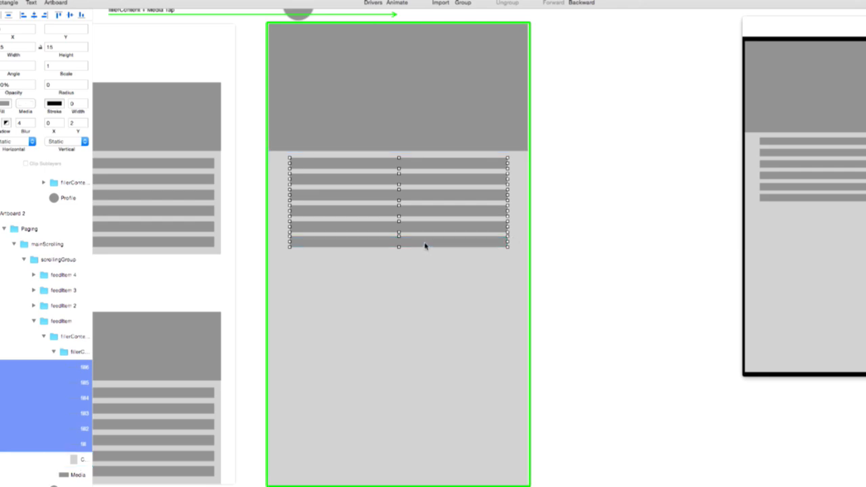
pyautogui.moveTo(425, 246); pyautogui.dragTo(417, 436)
pyautogui.scroll(-1, 388, 379)
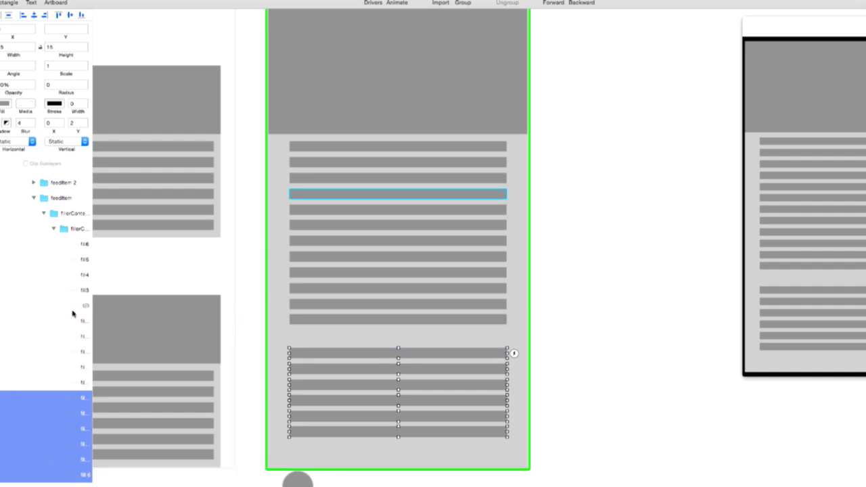
pyautogui.click(546, 380)
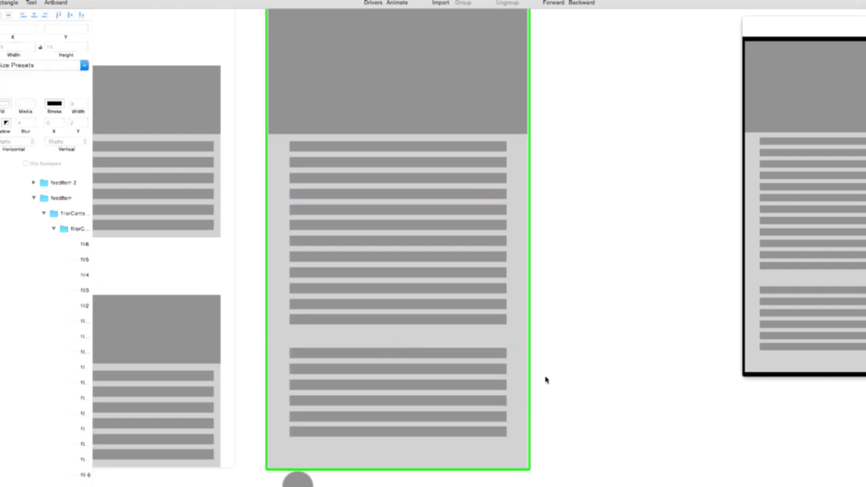
pyautogui.scroll(-3, 546, 381)
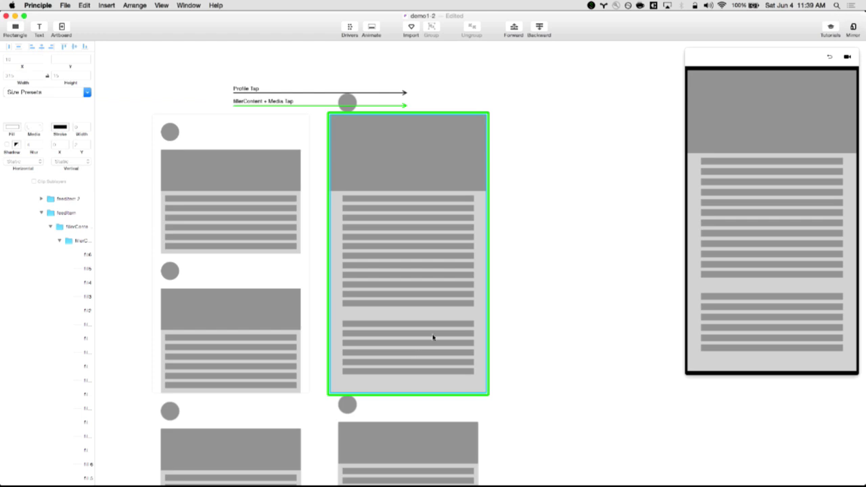
pyautogui.hscroll(-2, 532, 252)
pyautogui.scroll(1, 532, 251)
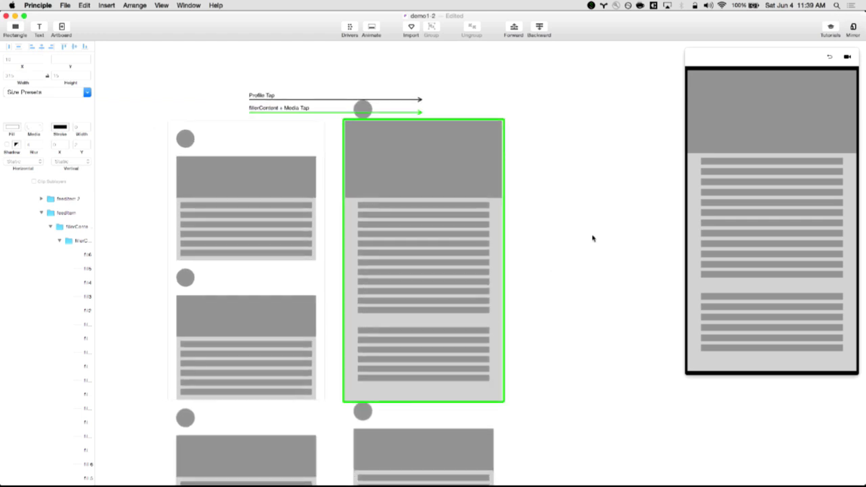
# Step: Select individual fill lines in Artboard 2 to identify which layers are the original six and which are the copies
pyautogui.click(741, 115)
pyautogui.click(604, 136)
pyautogui.click(73, 255)
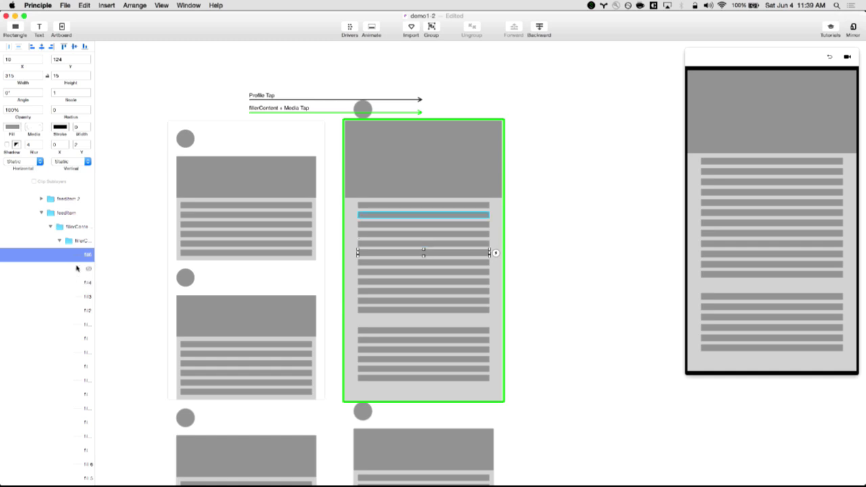
pyautogui.click(69, 325)
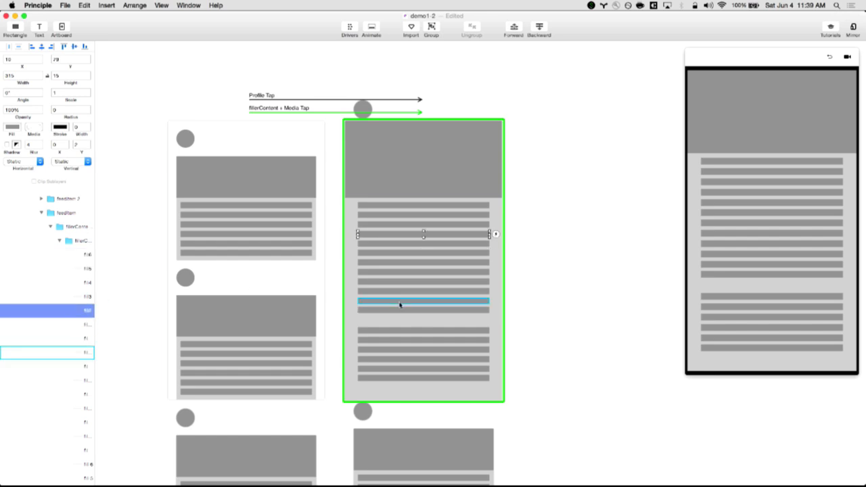
pyautogui.click(535, 291)
pyautogui.click(380, 246)
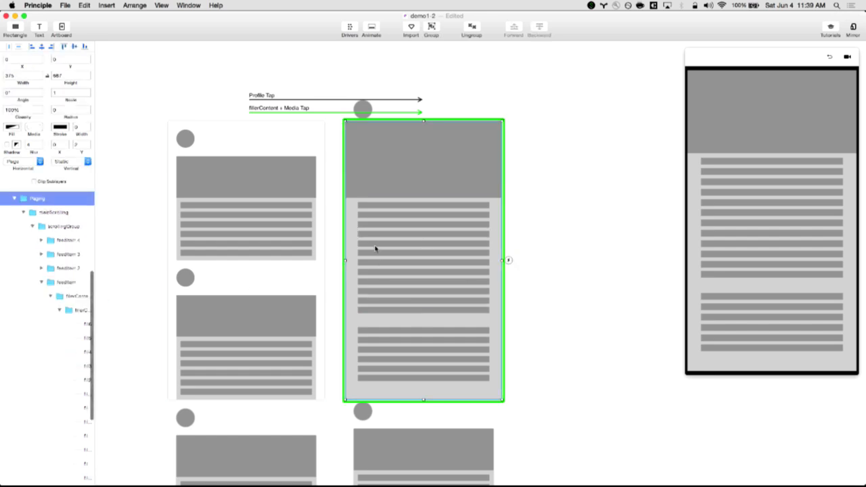
pyautogui.keyDown('super'); pyautogui.click(383, 245); pyautogui.keyUp('super')
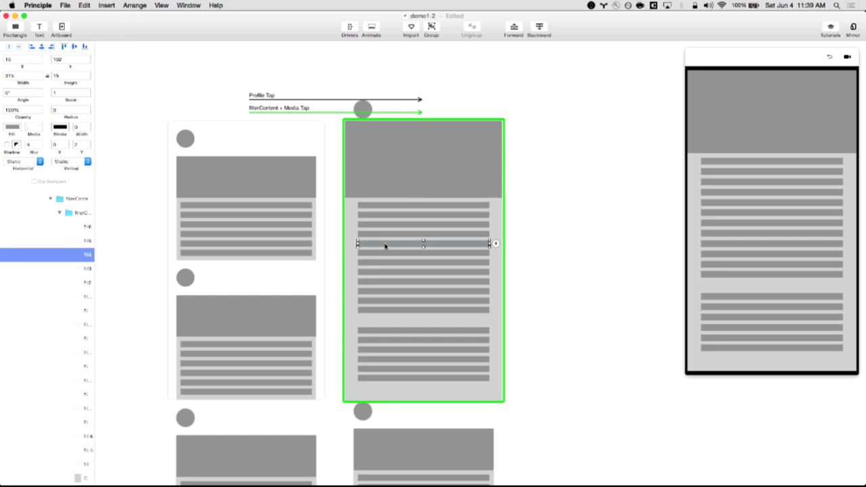
pyautogui.moveTo(385, 248); pyautogui.dragTo(358, 262)
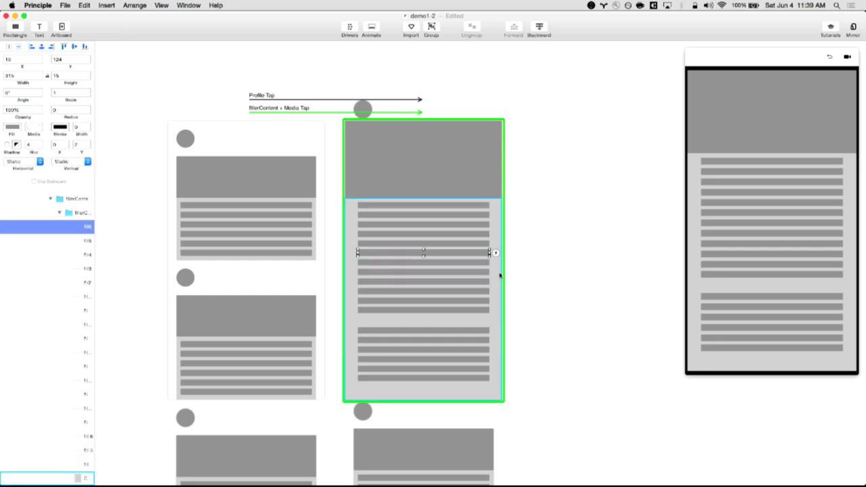
pyautogui.moveTo(519, 266); pyautogui.dragTo(358, 387)
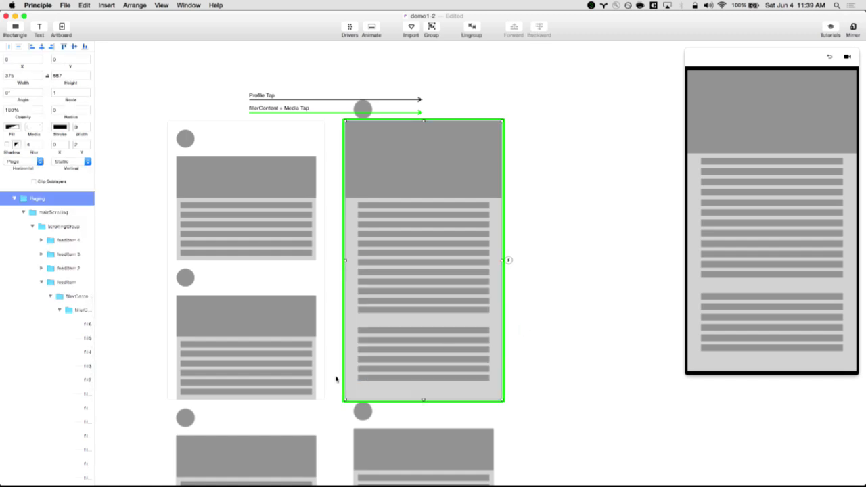
pyautogui.scroll(-5, 77, 422)
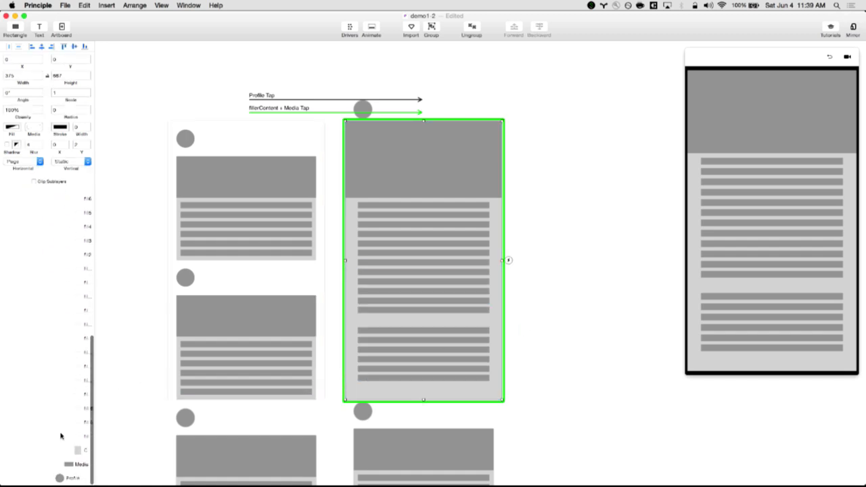
# Step: Select the twelve added fill lines below the original six in Artboard 2 and copy them
pyautogui.click(62, 436)
pyautogui.click(67, 423)
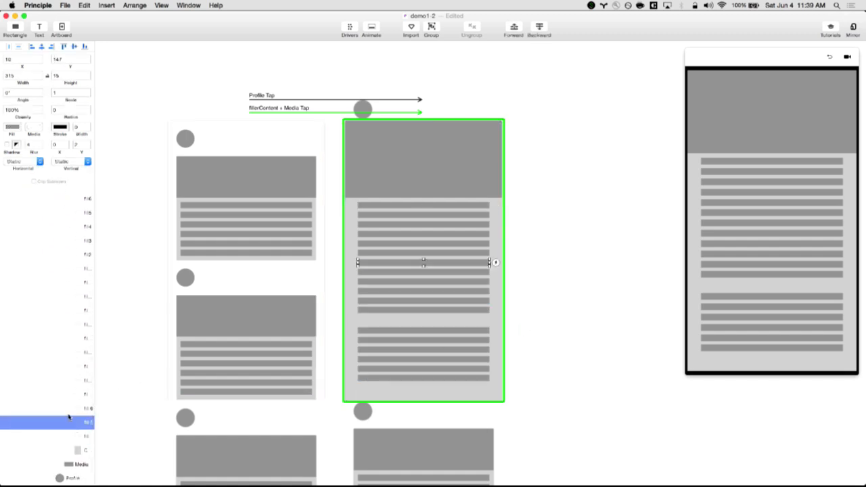
pyautogui.moveTo(69, 416); pyautogui.dragTo(70, 409)
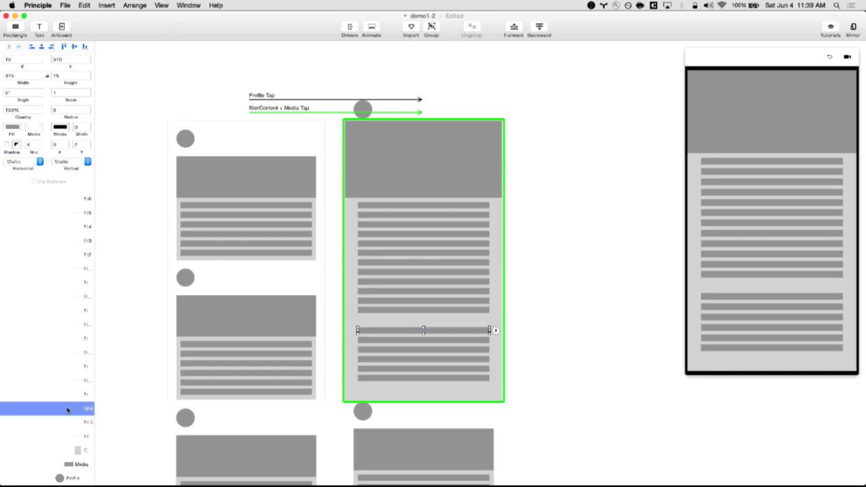
pyautogui.hotkey('ctrl', 'z')
pyautogui.scroll(2, 54, 248)
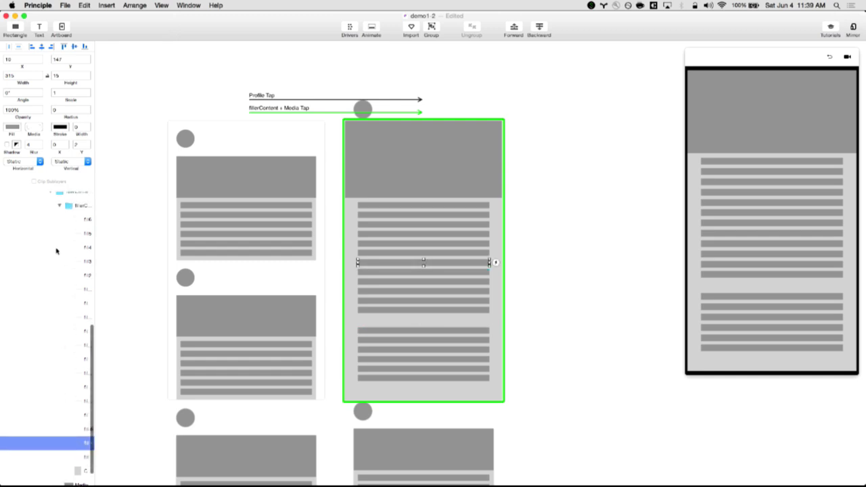
pyautogui.keyDown('shift'); pyautogui.click(52, 289); pyautogui.keyUp('shift')
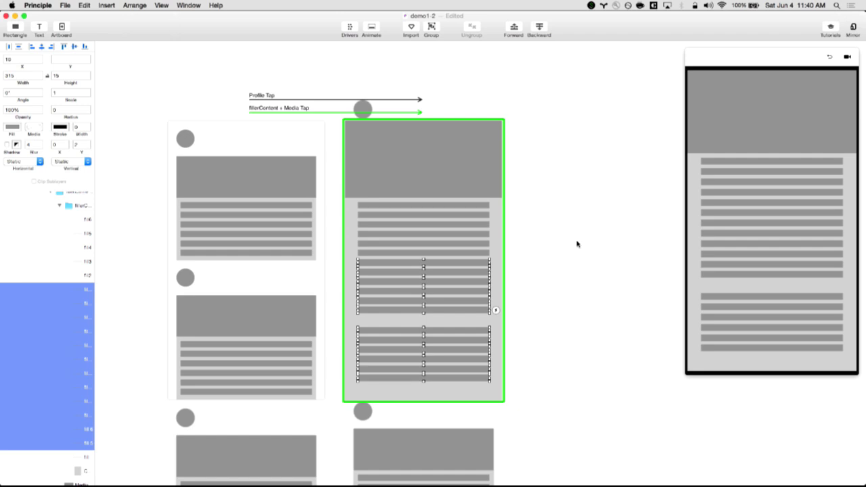
pyautogui.press('super+c')
# Step: Preview the transition from the first artboard by tapping the first feedItem's media
pyautogui.click(265, 137)
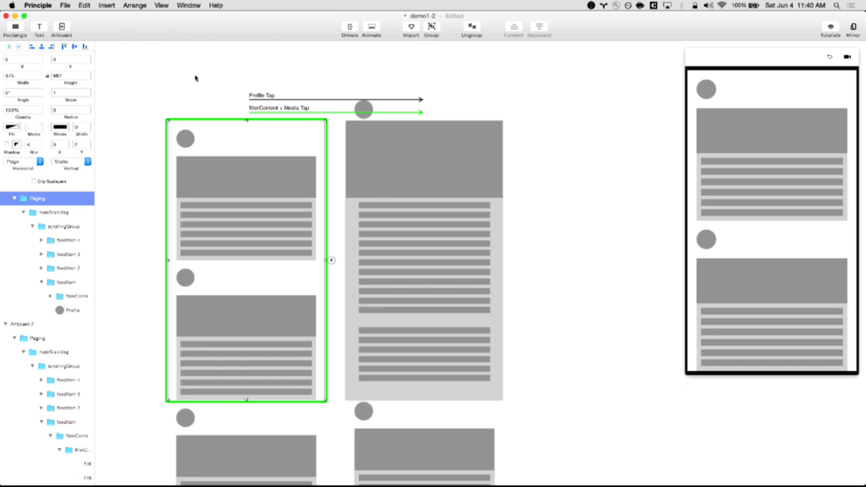
pyautogui.hscroll(-3, 237, 78)
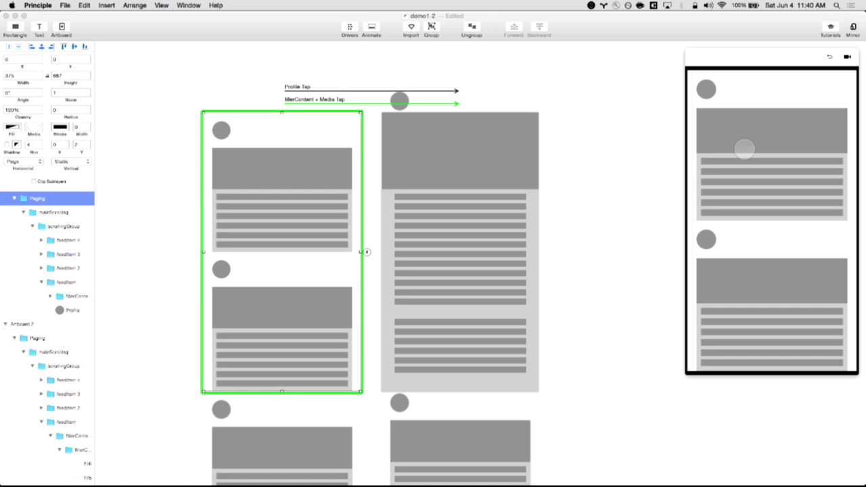
pyautogui.click(744, 149)
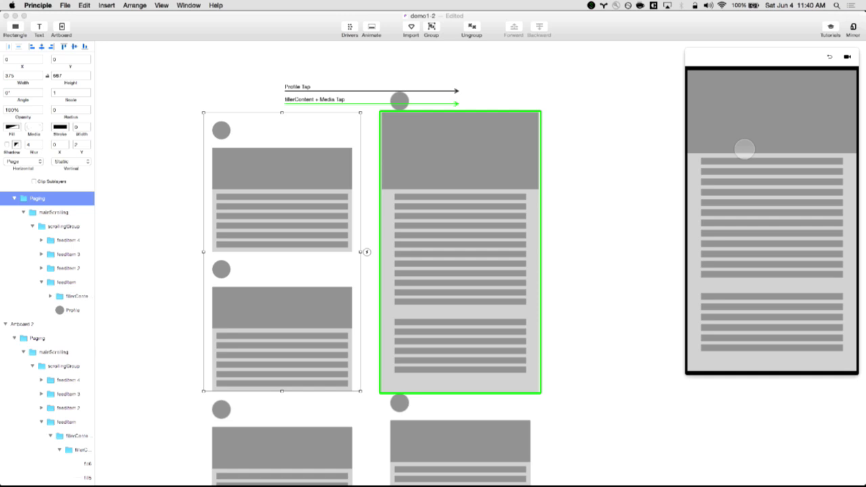
# Step: Paste the twelve fill lines into the first artboard and move them to X 30, just below the artboard's bottom edge
pyautogui.click(294, 126)
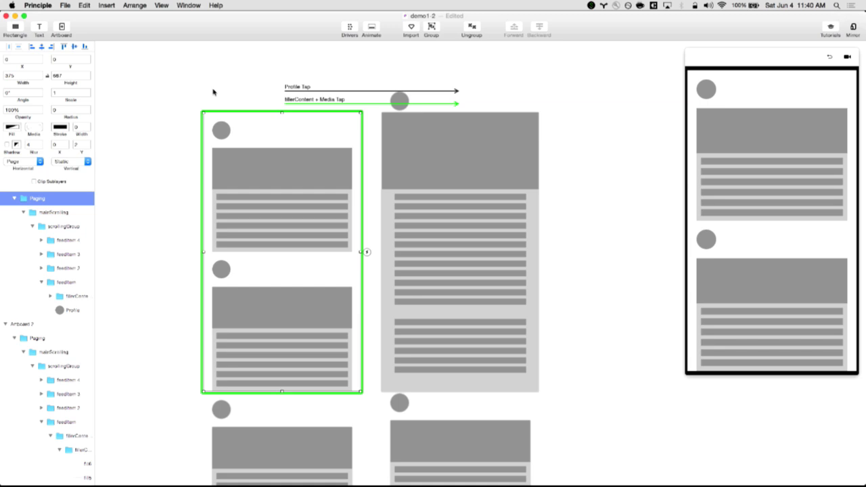
pyautogui.press('super+v')
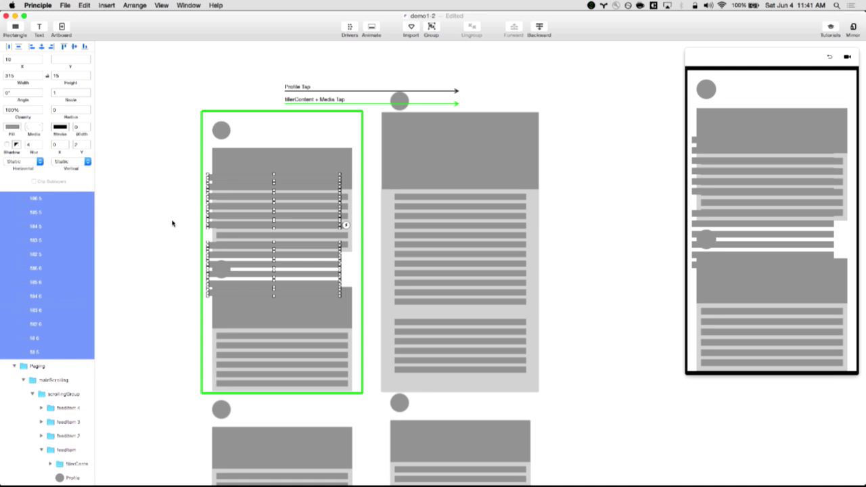
pyautogui.hotkey('shift', 'Down')
pyautogui.hotkey('shift', 'Down')
pyautogui.hotkey('shift', 'Down')
pyautogui.hotkey('shift', 'Down')
pyautogui.hotkey('shift', 'Down')
pyautogui.hotkey('shift', 'Down')
pyautogui.hotkey('shift', 'Down')
pyautogui.hotkey('shift', 'Down')
pyautogui.hotkey('shift', 'Down')
pyautogui.hotkey('shift', 'Down')
pyautogui.hotkey('shift', 'Down')
pyautogui.hotkey('shift', 'Down')
pyautogui.hotkey('shift', 'Down')
pyautogui.hotkey('shift', 'Down')
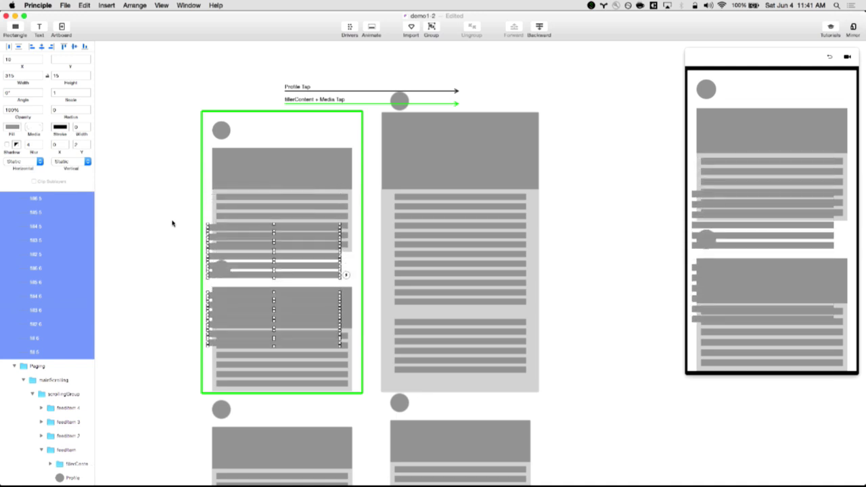
pyautogui.hotkey('shift', 'Right')
pyautogui.hotkey('shift', 'Right')
pyautogui.hotkey('shift', 'Down')
pyautogui.hotkey('shift', 'Down')
pyautogui.hotkey('shift', 'Down')
pyautogui.hotkey('shift', 'Down')
pyautogui.hotkey('shift', 'Down')
pyautogui.hotkey('shift', 'Down')
pyautogui.hotkey('shift', 'Down')
pyautogui.hotkey('shift', 'Down')
pyautogui.hotkey('shift', 'Down')
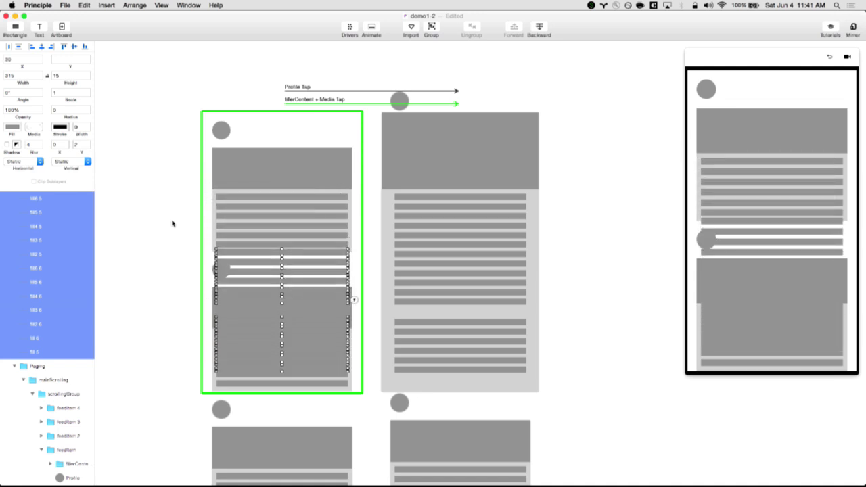
pyautogui.hotkey('shift', 'Down')
pyautogui.hotkey('shift', 'Down')
pyautogui.hotkey('shift', 'Down')
pyautogui.hotkey('shift', 'Down')
pyautogui.hotkey('shift', 'Down')
pyautogui.hotkey('shift', 'Down')
pyautogui.hotkey('shift', 'Down')
pyautogui.hotkey('shift', 'Down')
pyautogui.hotkey('shift', 'Down')
pyautogui.hotkey('shift', 'Down')
pyautogui.hotkey('shift', 'Down')
pyautogui.hotkey('shift', 'Down')
pyautogui.hotkey('shift', 'Down')
pyautogui.hotkey('shift', 'Down')
pyautogui.hotkey('shift', 'Down')
pyautogui.hotkey('shift', 'Down')
pyautogui.hotkey('shift', 'Down')
pyautogui.hotkey('shift', 'Down')
pyautogui.hotkey('shift', 'Down')
pyautogui.hotkey('shift', 'Down')
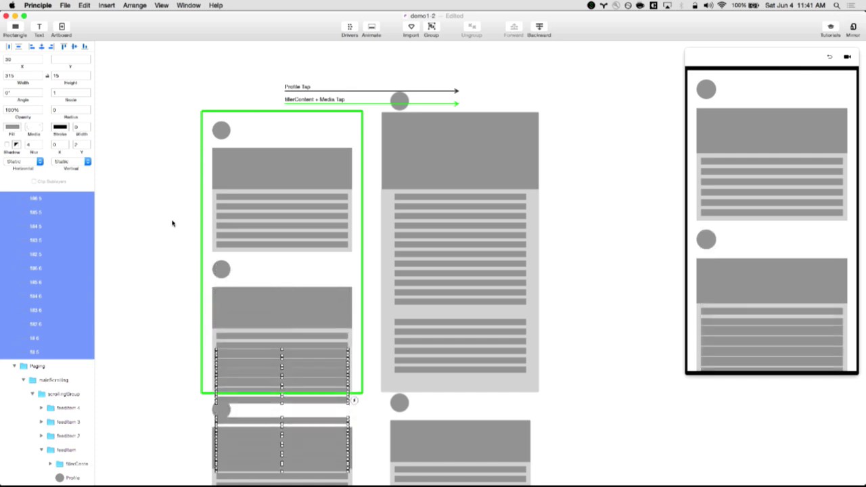
pyautogui.hotkey('shift', 'Down')
pyautogui.hotkey('shift', 'Down')
pyautogui.hotkey('shift', 'Down')
pyautogui.hotkey('shift', 'Down')
pyautogui.hotkey('shift', 'Down')
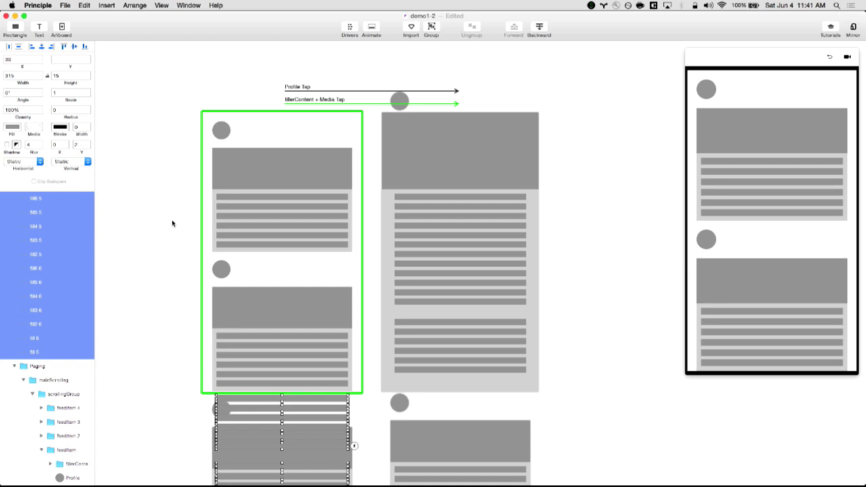
pyautogui.click(138, 326)
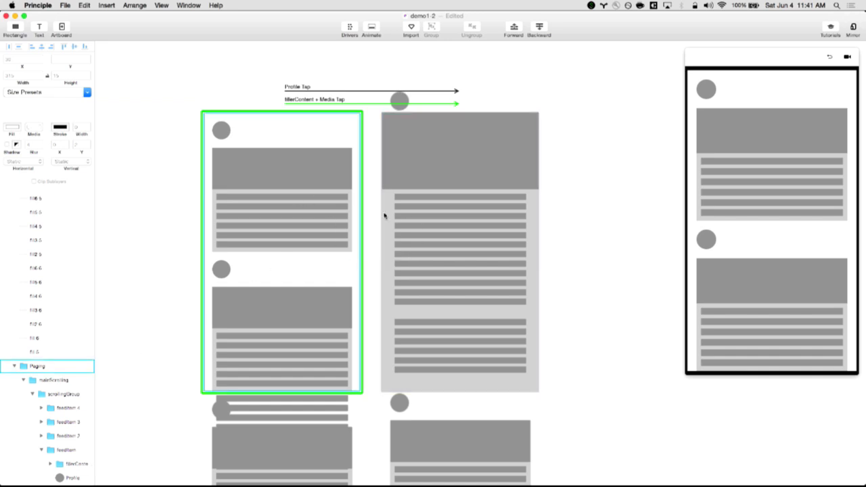
# Step: Preview the transition by tapping the first feedItem's filler content, and return to the first artboard
pyautogui.click(752, 194)
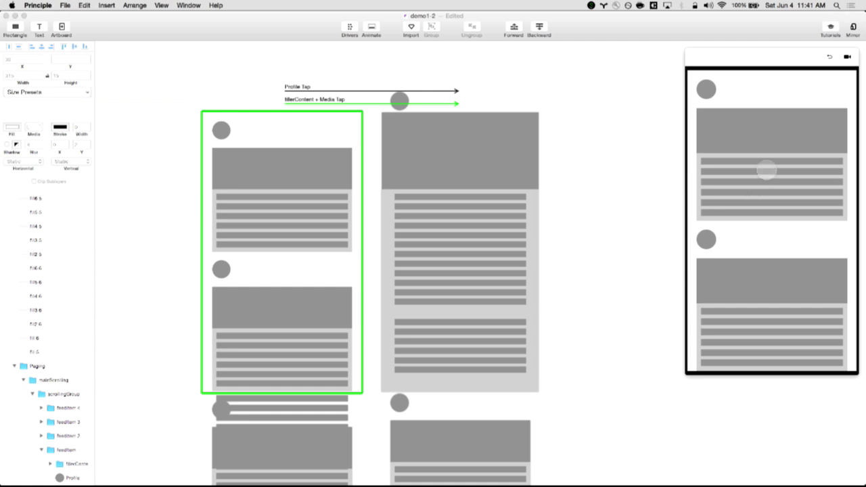
pyautogui.click(767, 170)
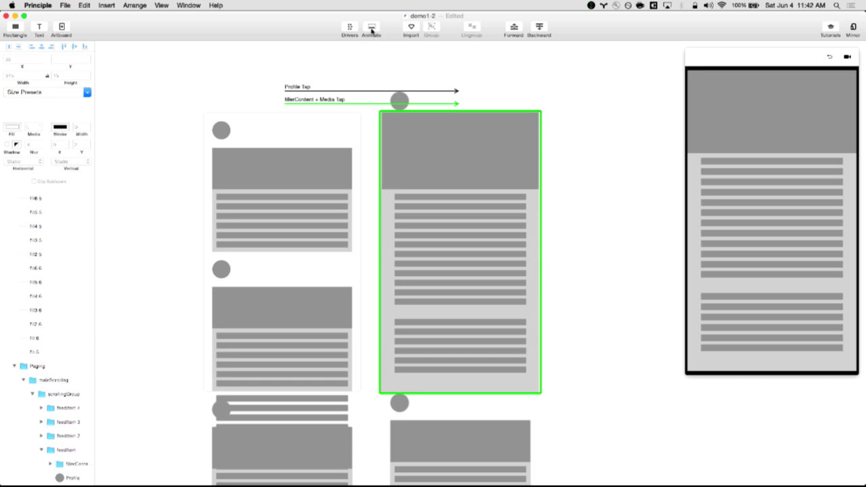
pyautogui.click(292, 158)
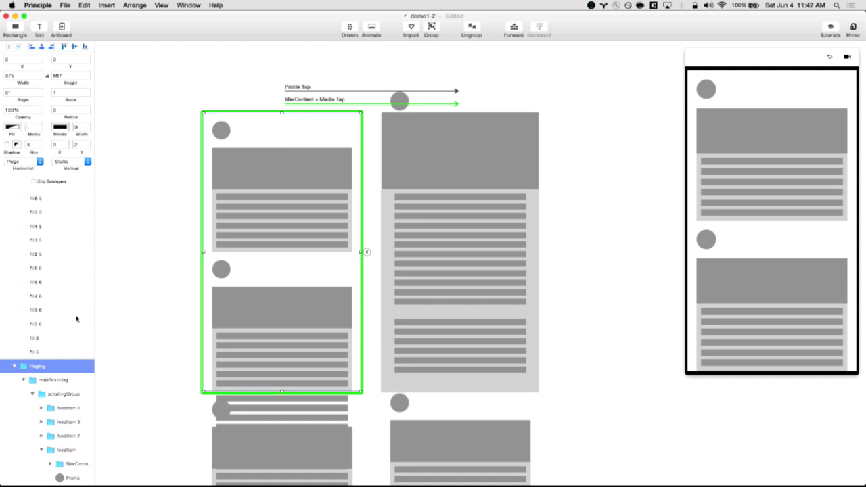
# Step: Open the animation timeline of the Profile Tap transition and enlarge it to examine the fill lines' X and Y animations
pyautogui.click(333, 93)
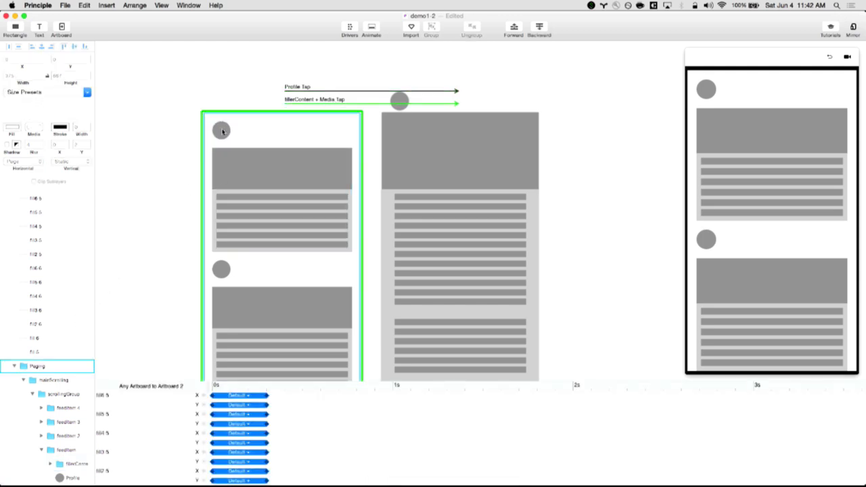
pyautogui.click(339, 91)
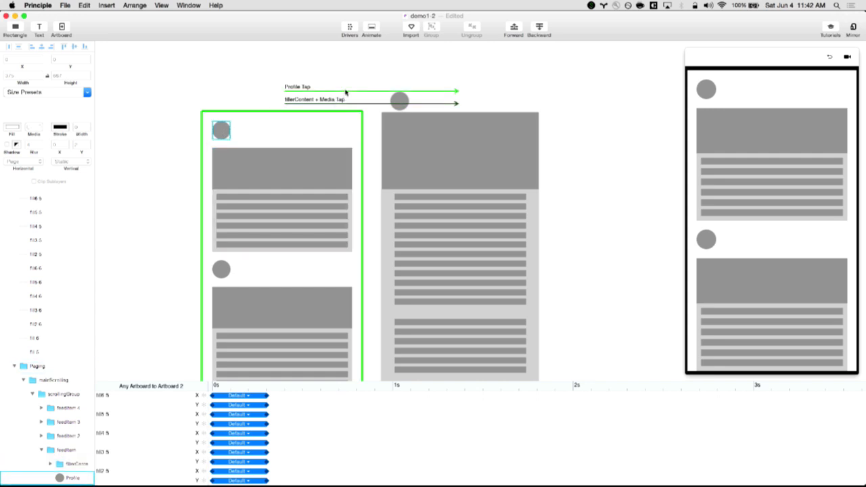
pyautogui.moveTo(341, 390); pyautogui.dragTo(341, 245)
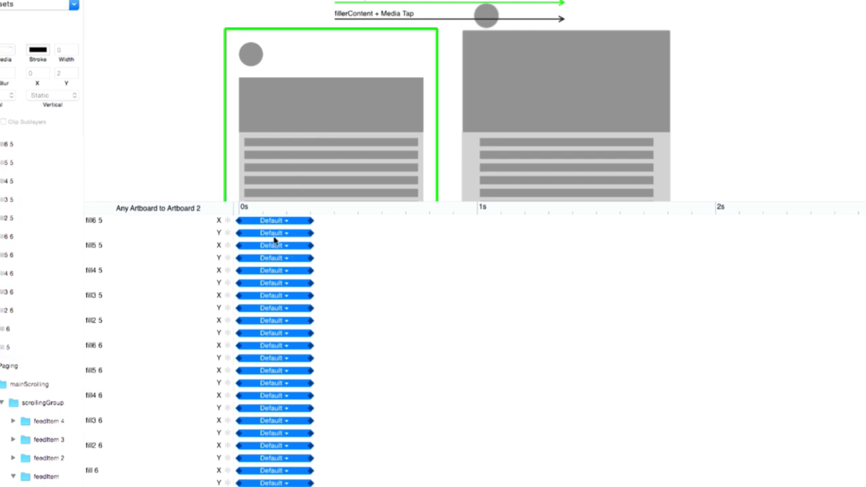
# Step: Delay the X and Y animations of all fill lines in the fillerContent + Media Tap transition to start at about 0.5 s
pyautogui.click(441, 19)
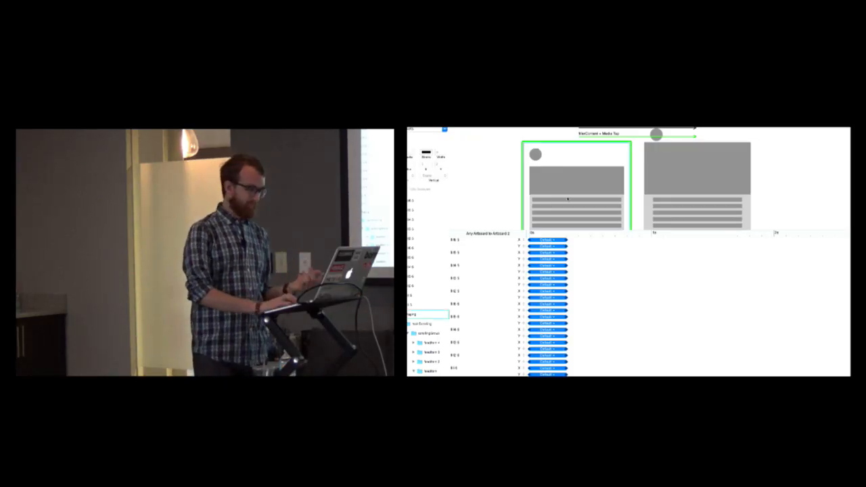
pyautogui.scroll(-3, 494, 292)
pyautogui.scroll(-1, 180, 330)
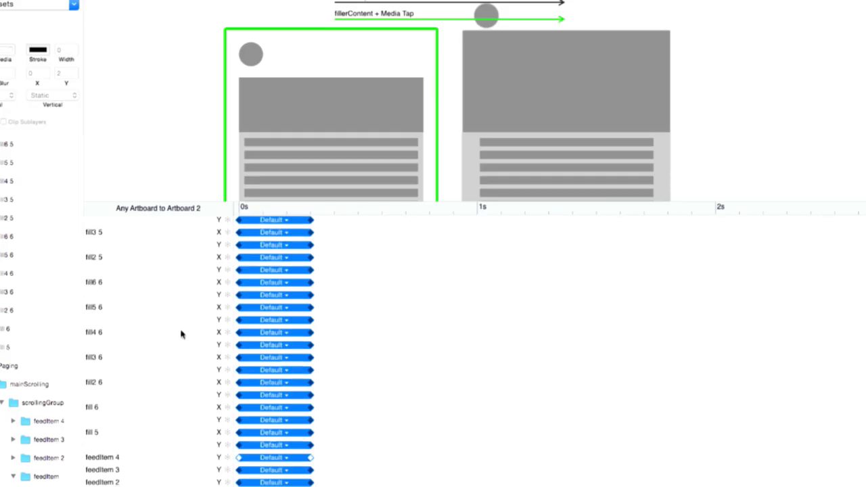
pyautogui.click(333, 443)
pyautogui.moveTo(322, 452); pyautogui.dragTo(371, 226)
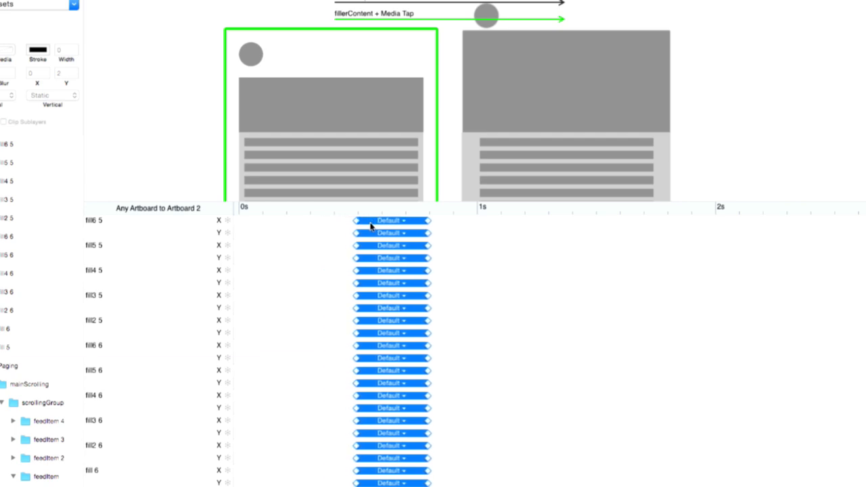
# Step: Set the easing of the fill lines' X and Y animations to Spring with tension 381.47 and friction 20.17
pyautogui.click(390, 222)
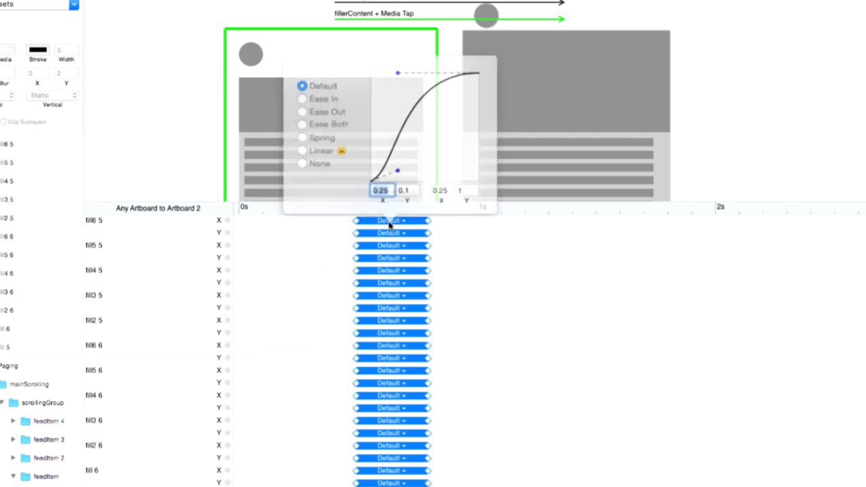
pyautogui.click(323, 147)
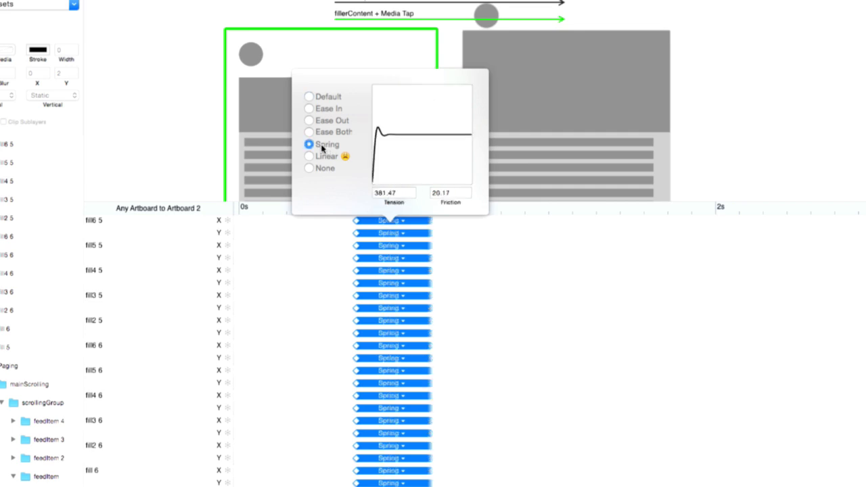
pyautogui.click(141, 112)
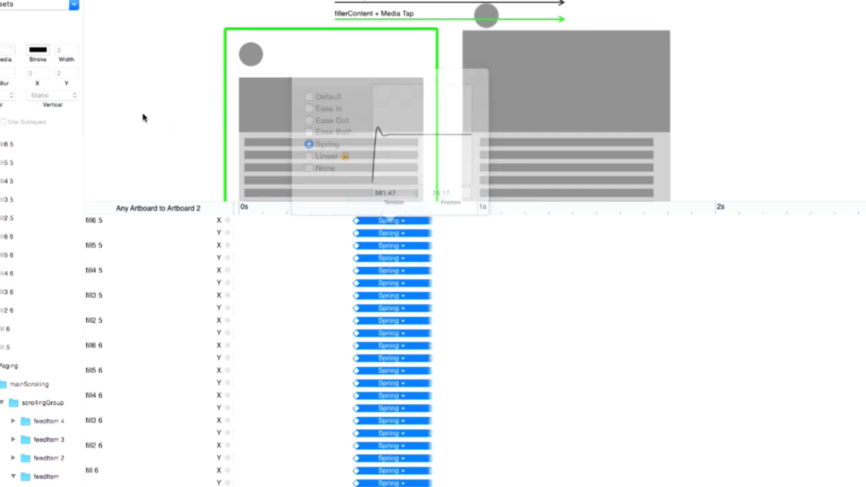
pyautogui.scroll(-3, 476, 357)
pyautogui.scroll(4, 476, 357)
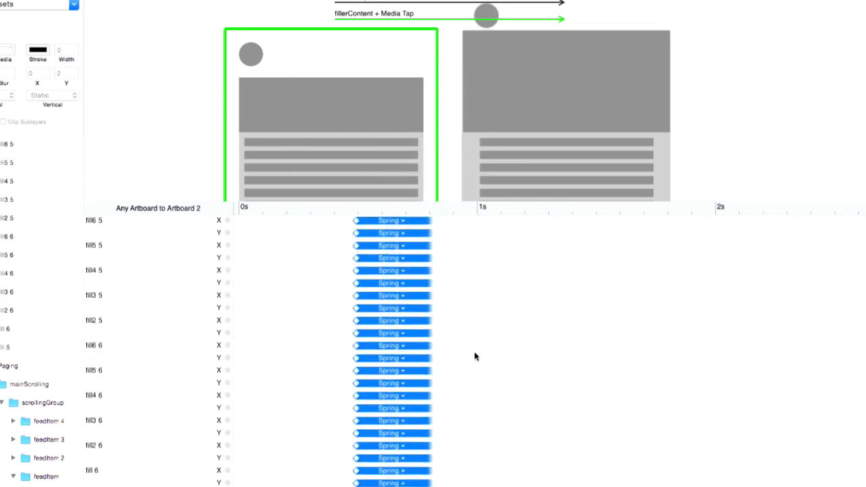
# Step: Shrink the timeline, select the Profile Tap transition, and test the media tap on the first feedItem in an enlarged preview
pyautogui.moveTo(462, 208); pyautogui.dragTo(460, 383)
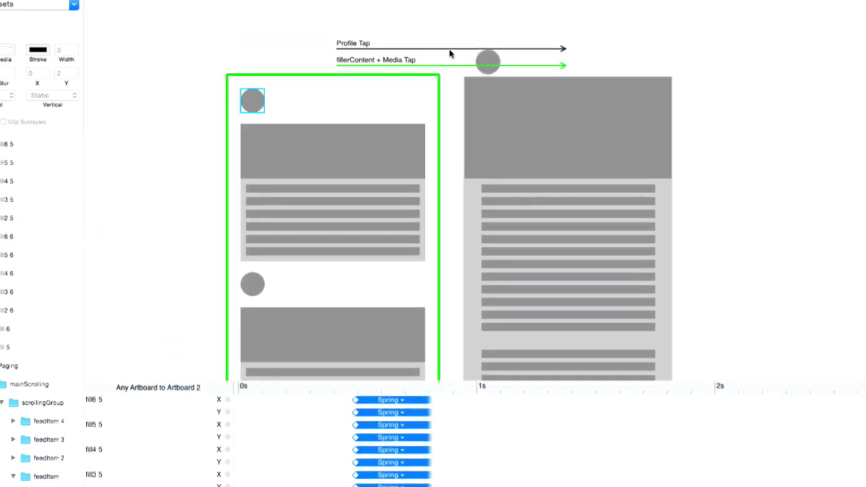
pyautogui.click(451, 50)
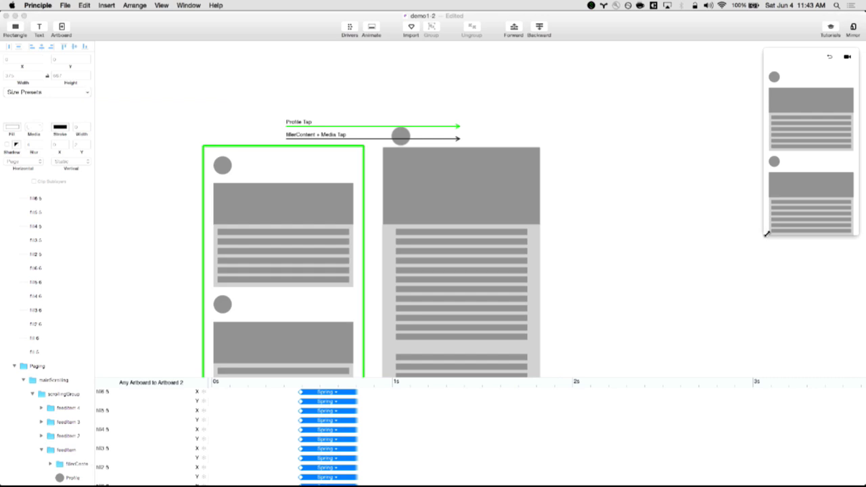
pyautogui.moveTo(764, 235); pyautogui.dragTo(640, 362)
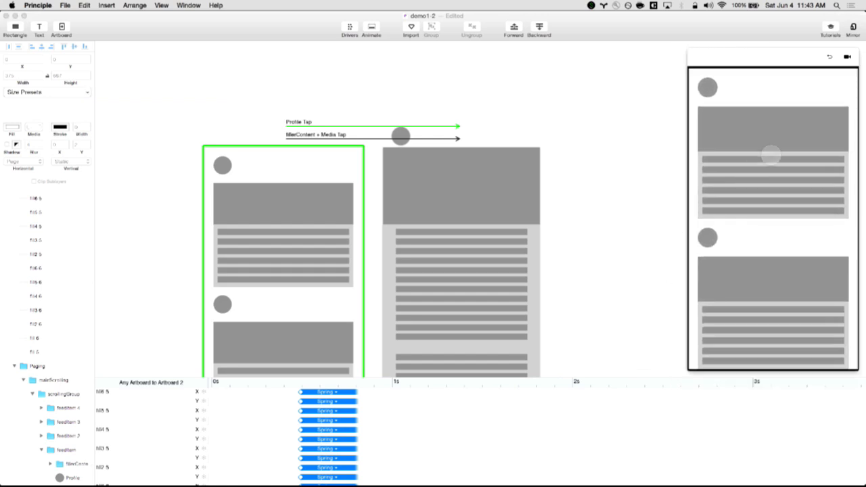
pyautogui.click(773, 149)
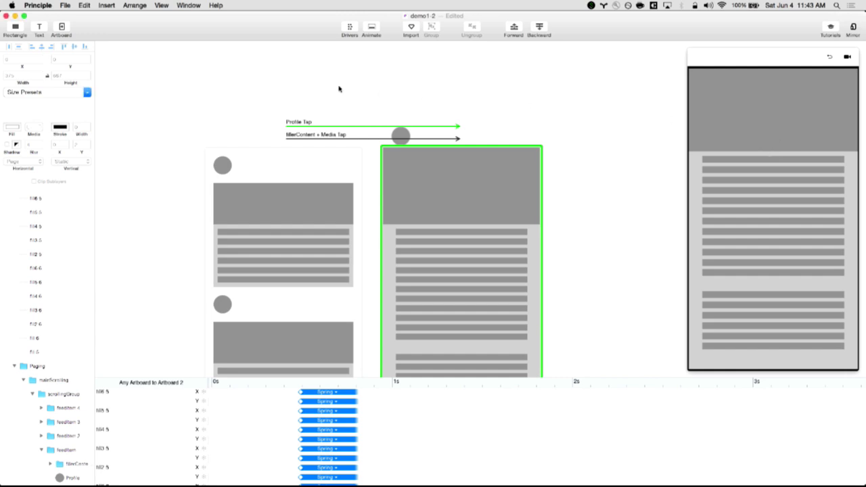
pyautogui.scroll(-5, 284, 101)
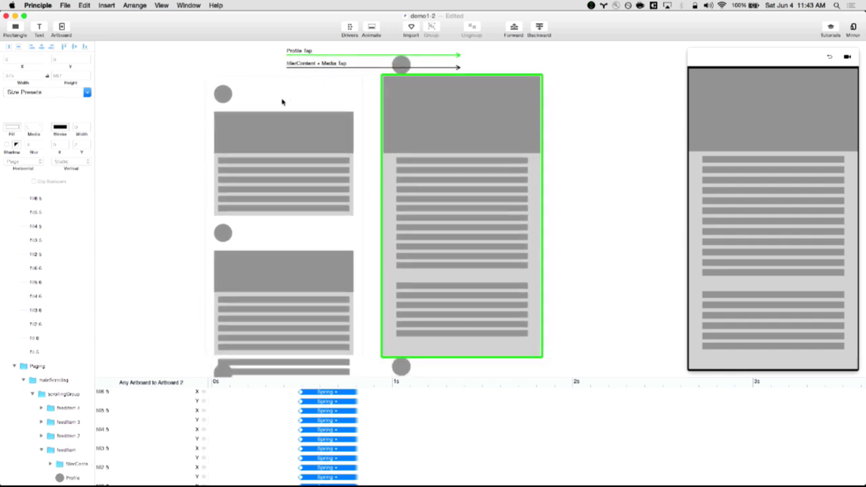
pyautogui.hscroll(5, 571, 134)
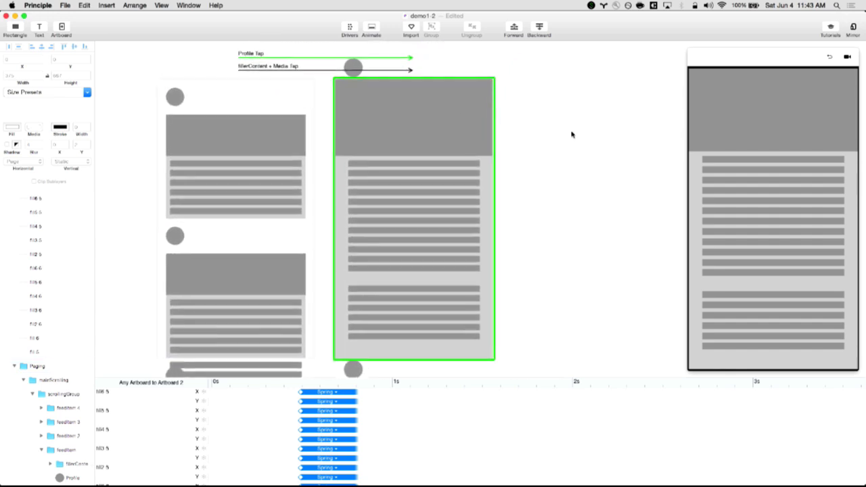
pyautogui.scroll(2, 570, 134)
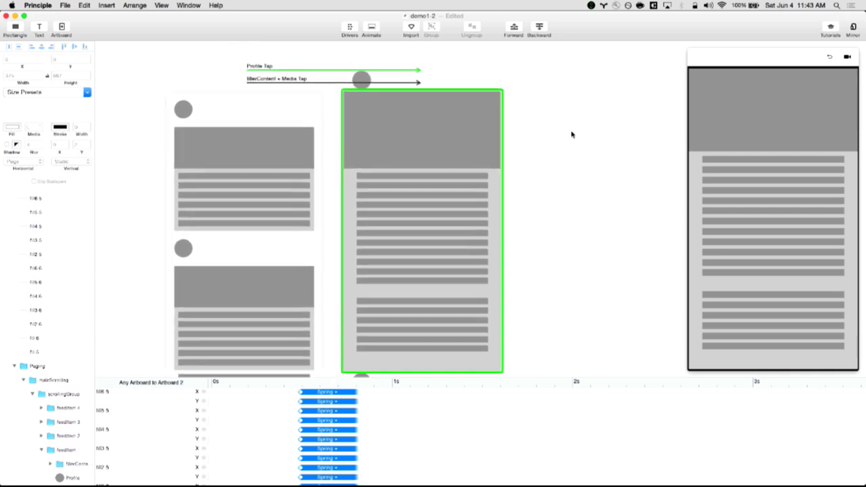
pyautogui.scroll(-1, 460, 94)
pyautogui.scroll(-3, 458, 92)
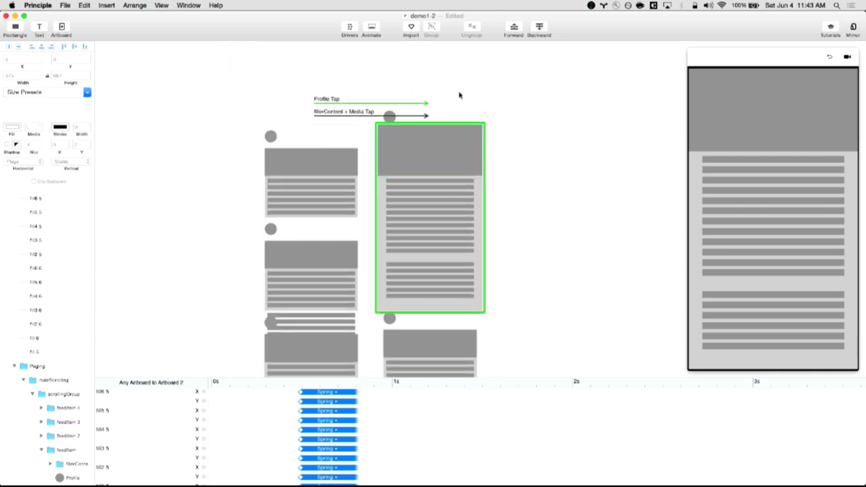
pyautogui.scroll(-2, 482, 164)
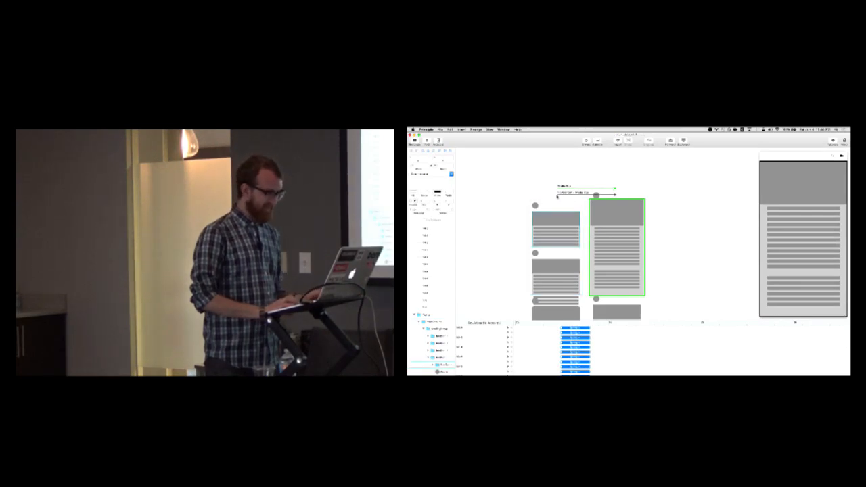
# Step: Add a header rectangle along the first artboard's upper edge, spanning its full 375 width with a height of 50
pyautogui.click(534, 203)
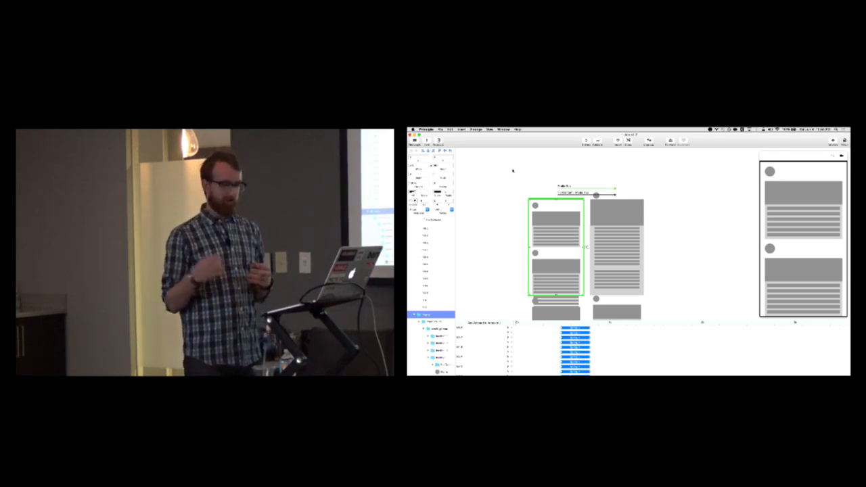
pyautogui.press('super+equal')
pyautogui.press('super+equal')
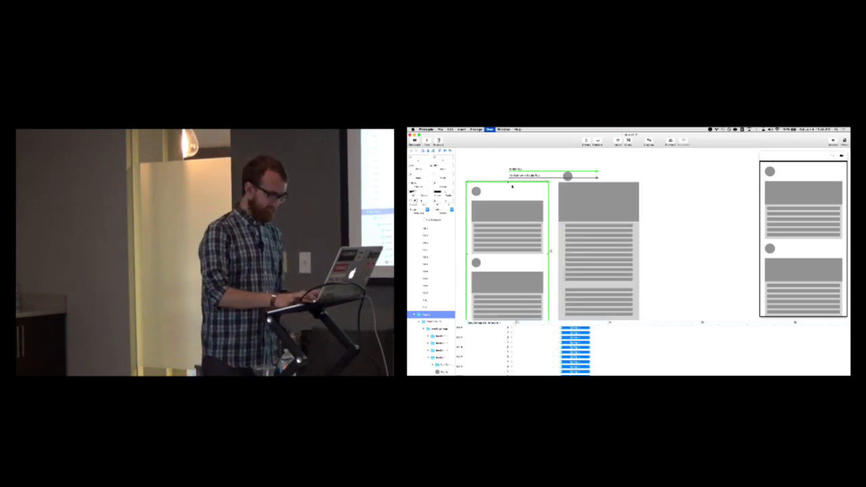
pyautogui.hscroll(-5, 511, 201)
pyautogui.scroll(2, 511, 201)
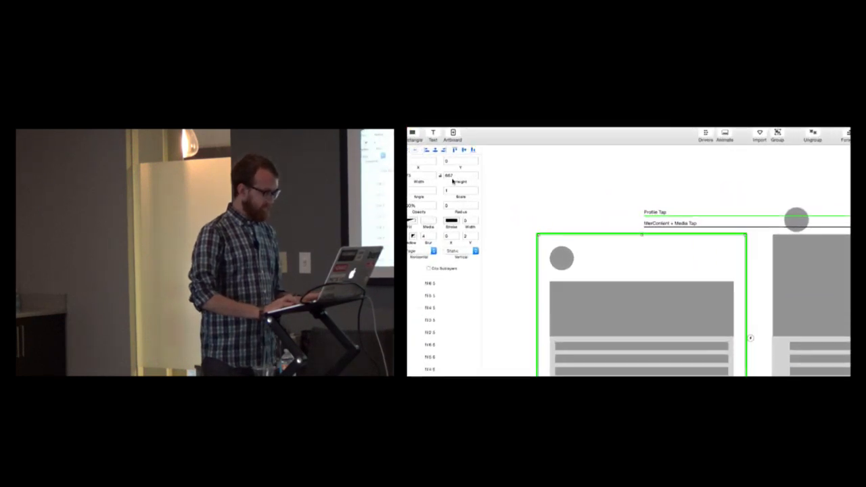
pyautogui.click(415, 133)
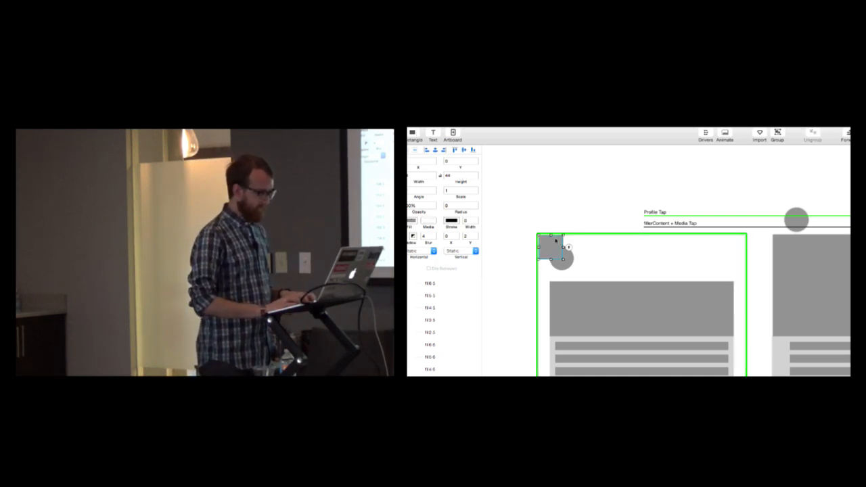
pyautogui.moveTo(564, 247); pyautogui.dragTo(746, 248)
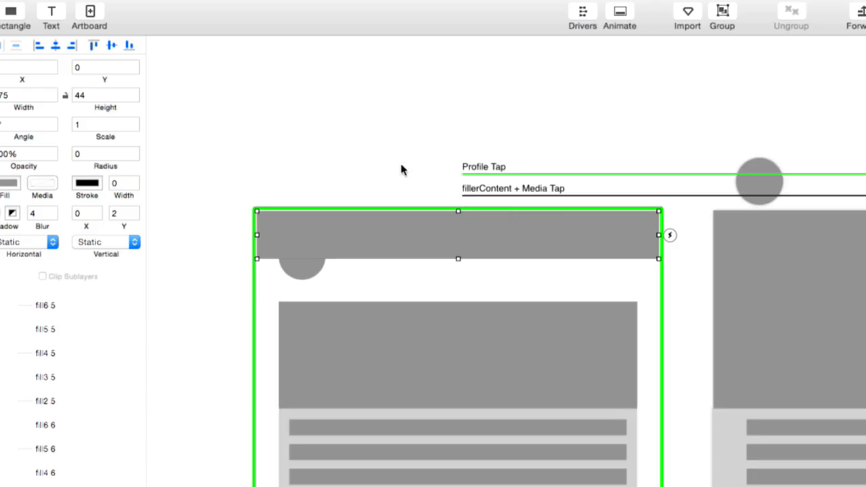
pyautogui.click(117, 95)
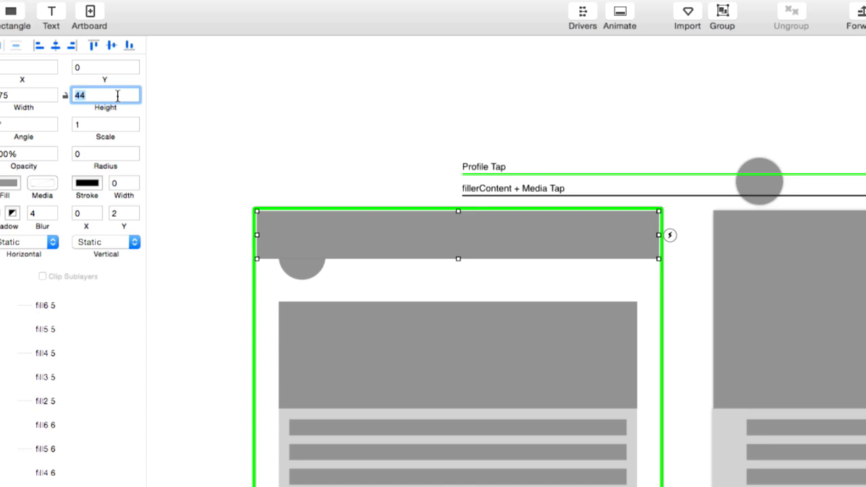
pyautogui.write('50')
pyautogui.press('Return')
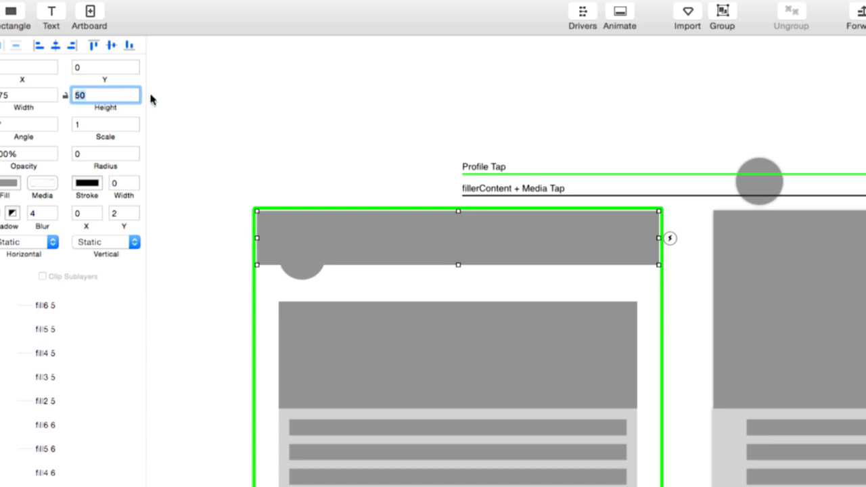
pyautogui.hscroll(-3, 302, 122)
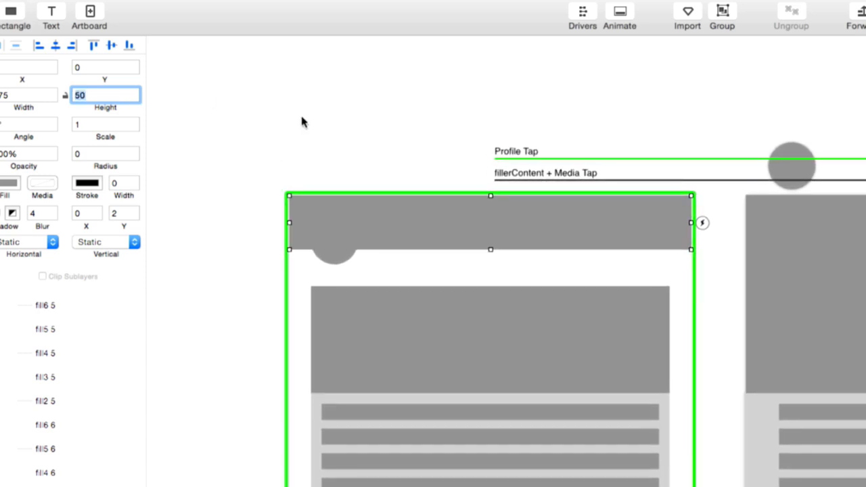
# Step: Fill the header rectangle with purple 7A00B6
pyautogui.click(9, 183)
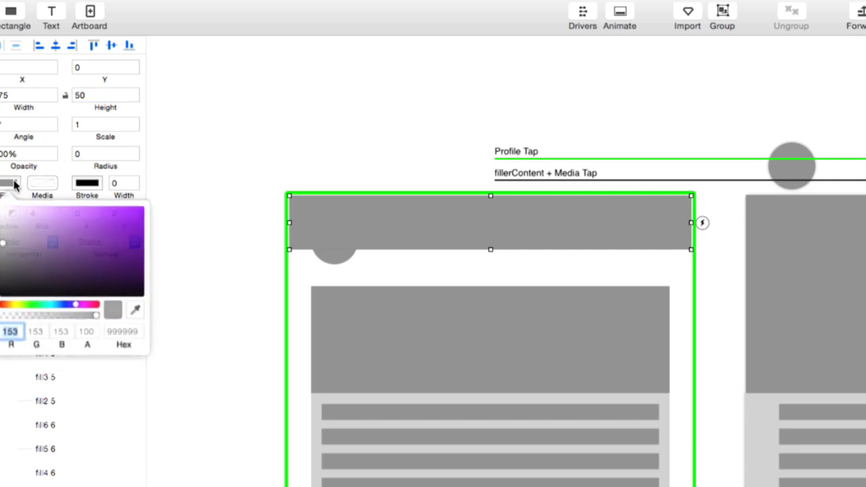
pyautogui.moveTo(85, 242); pyautogui.dragTo(137, 235)
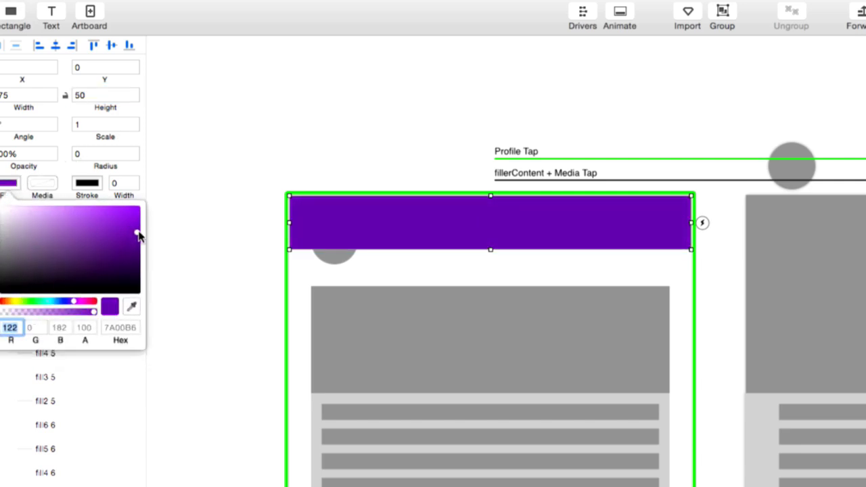
pyautogui.click(209, 180)
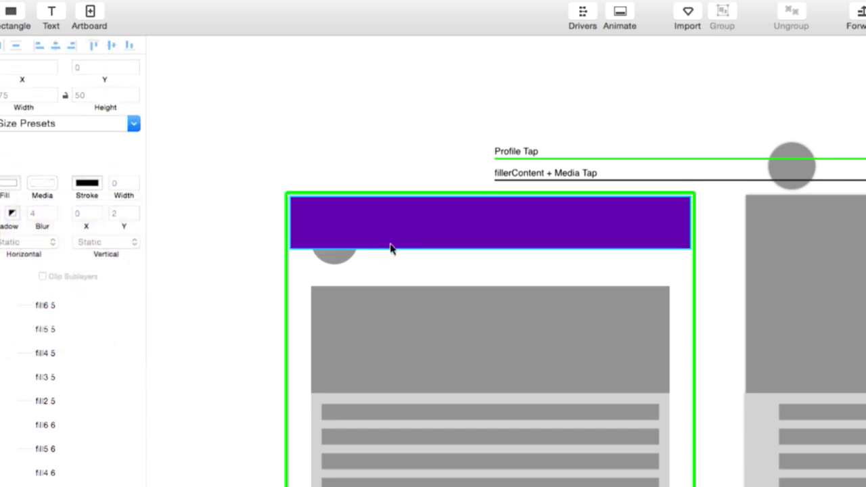
pyautogui.click(430, 232)
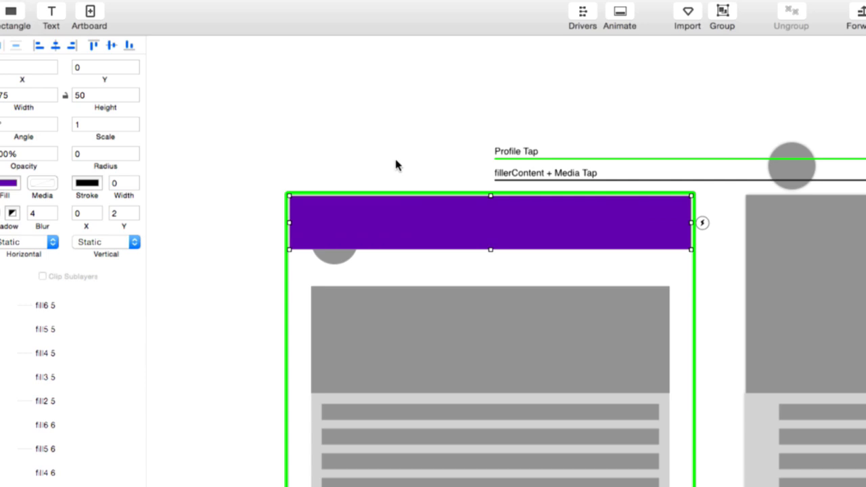
pyautogui.click(231, 134)
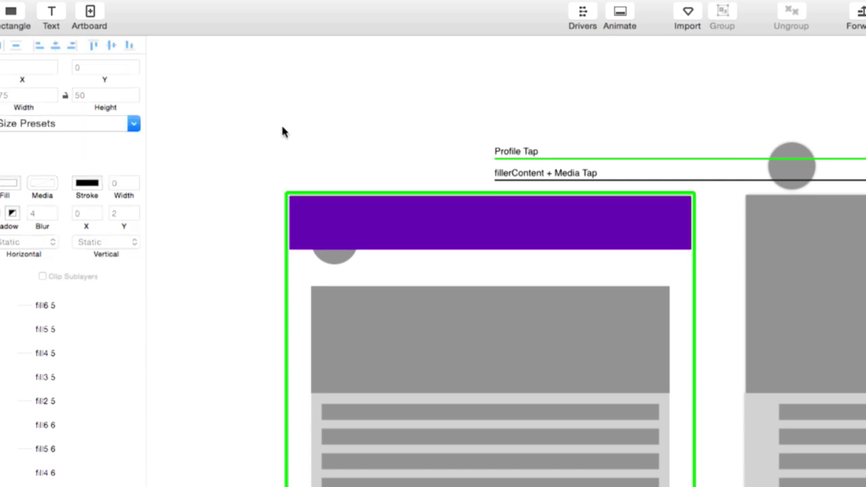
pyautogui.click(328, 203)
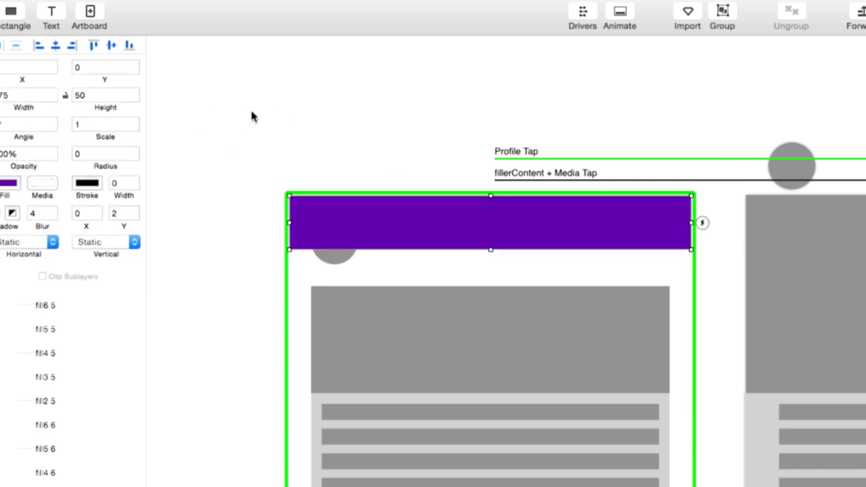
# Step: Rename the purple rectangle's layer as Headerbackground
pyautogui.hscroll(5, 261, 105)
pyautogui.scroll(-2, 261, 105)
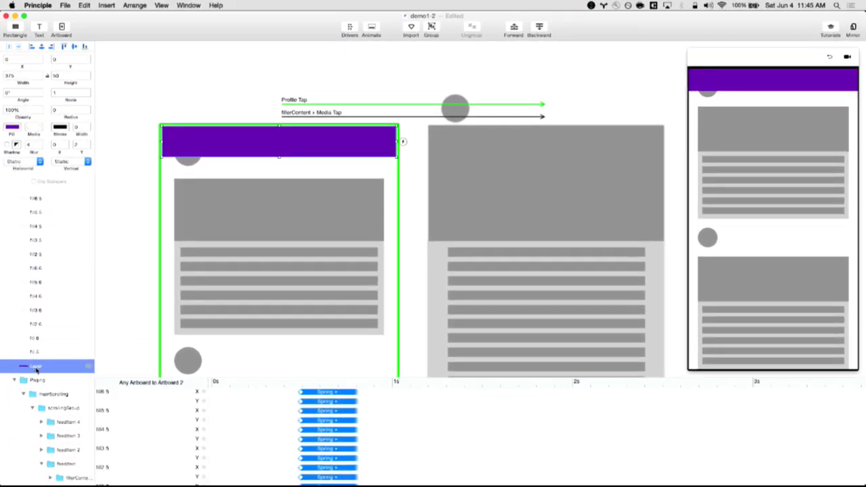
pyautogui.doubleClick(35, 366)
pyautogui.write('He')
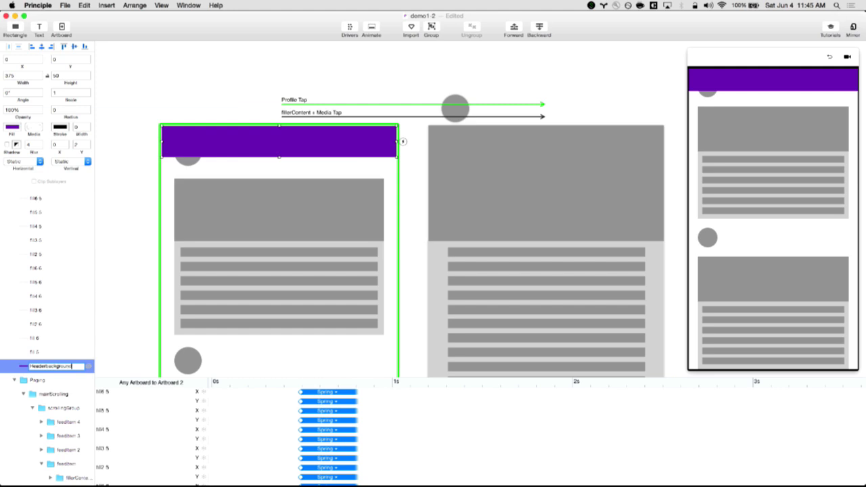
pyautogui.write('aderbackground')
pyautogui.press('Return')
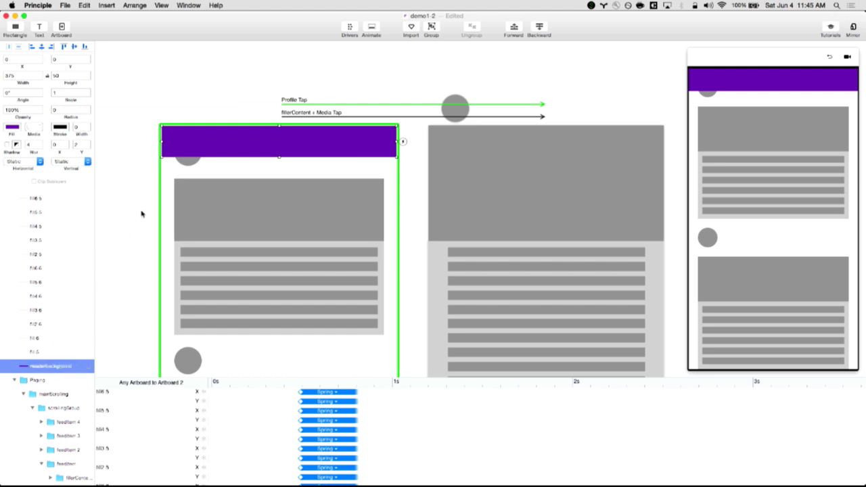
pyautogui.scroll(3, 122, 161)
pyautogui.hscroll(-3, 122, 161)
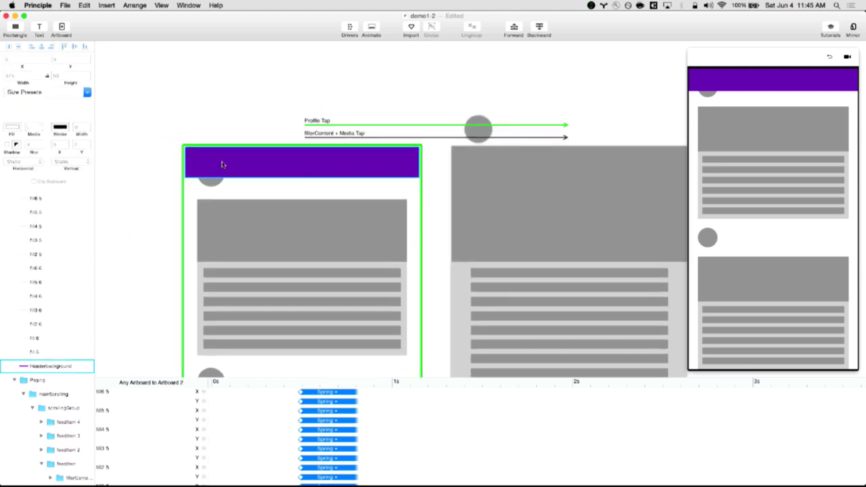
pyautogui.scroll(2, 120, 129)
pyautogui.hscroll(-2, 120, 128)
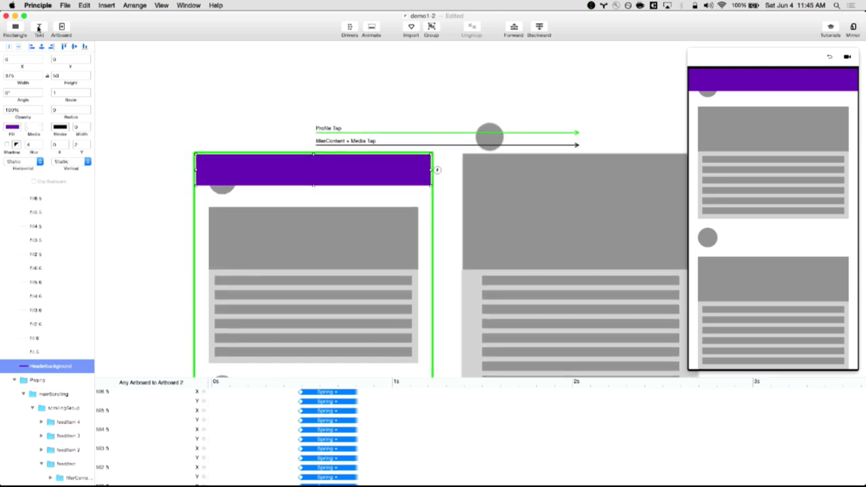
# Step: Add a text layer reading Kool-App to the header, with its text box centred horizontally on the first artboard
pyautogui.click(39, 28)
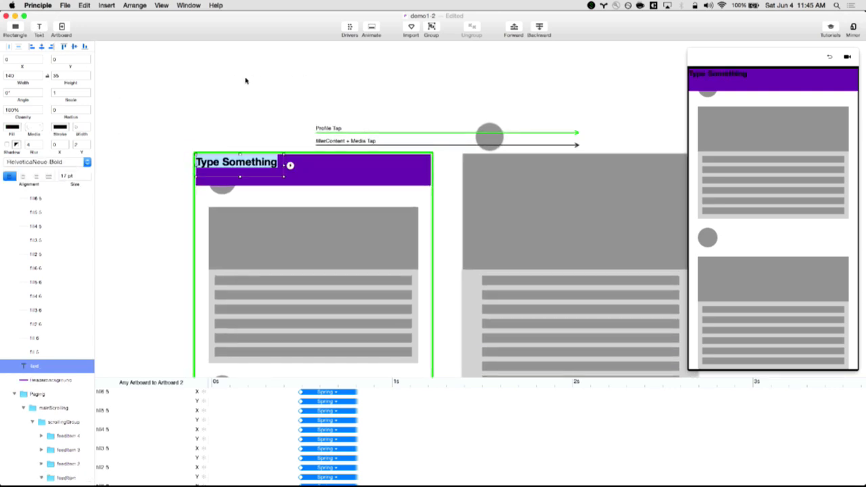
pyautogui.click(41, 46)
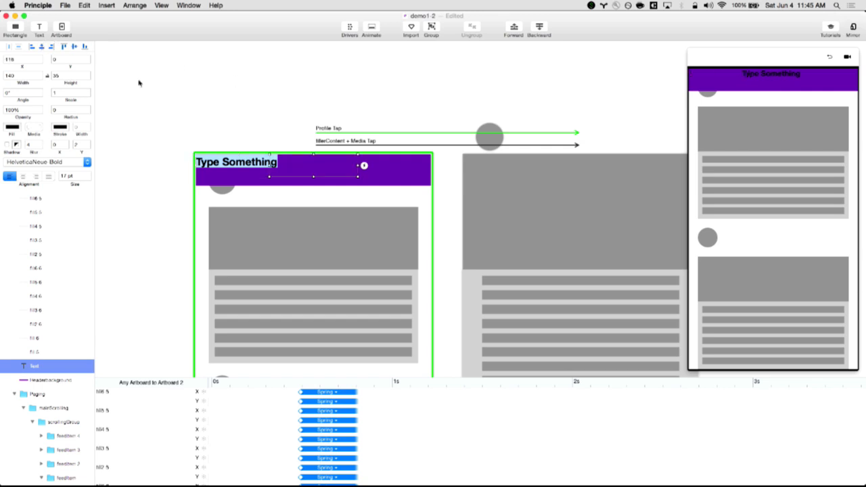
pyautogui.click(146, 116)
pyautogui.click(287, 163)
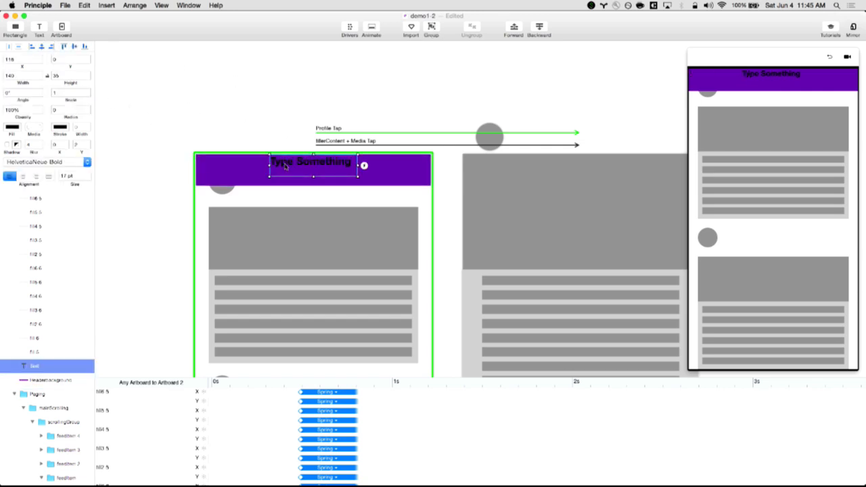
pyautogui.doubleClick(310, 163)
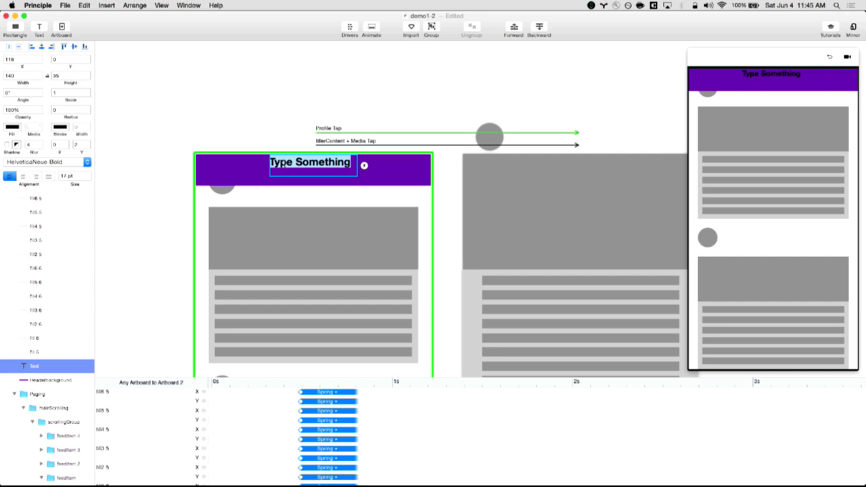
pyautogui.write('Kool')
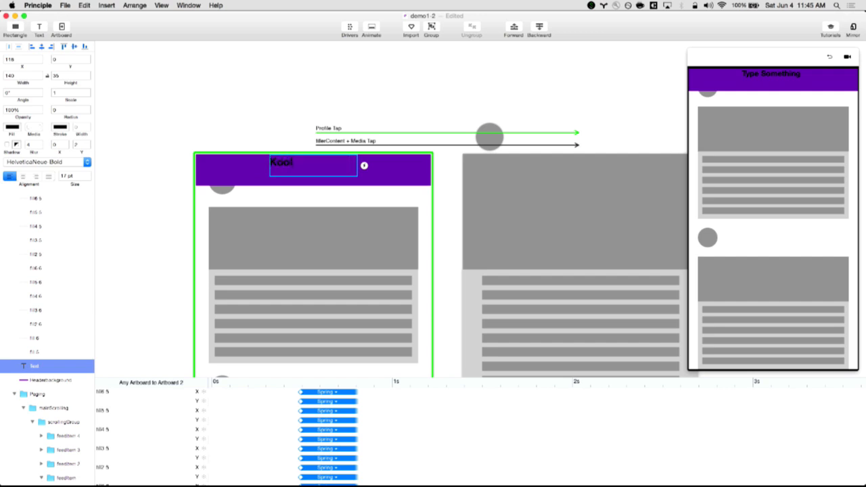
pyautogui.write('-App')
pyautogui.press('Escape')
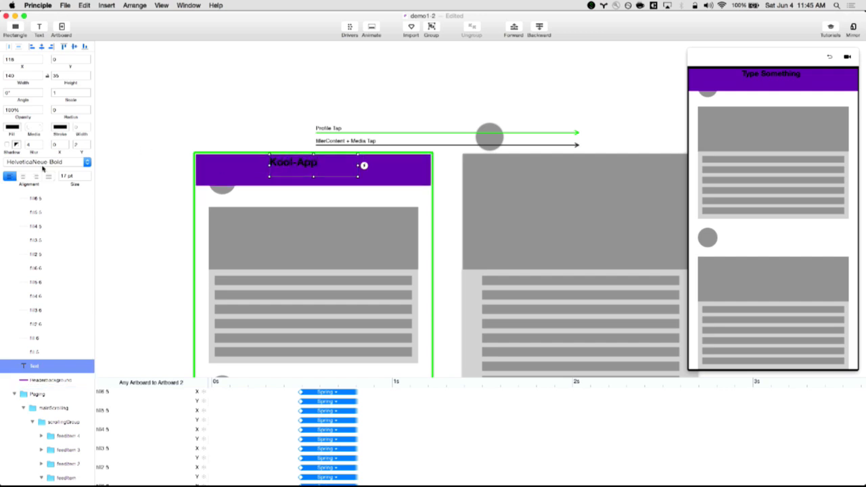
# Step: Centre-align the Kool-App text within its box and fill it with white
pyautogui.click(25, 177)
pyautogui.click(12, 127)
pyautogui.moveTo(20, 149); pyautogui.dragTo(1, 135)
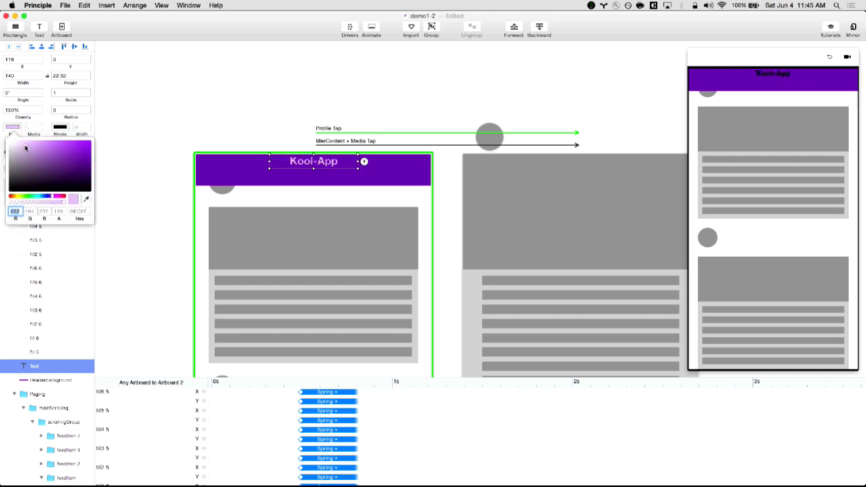
pyautogui.click(180, 110)
pyautogui.click(306, 162)
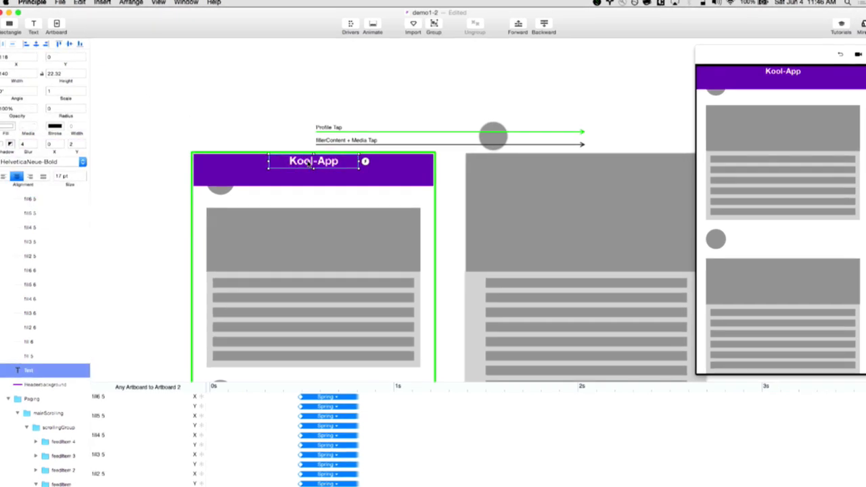
# Step: Set the Kool-App title's font to ComicSansMS-Bold
pyautogui.hscroll(3, 143, 168)
pyautogui.hscroll(2, 142, 169)
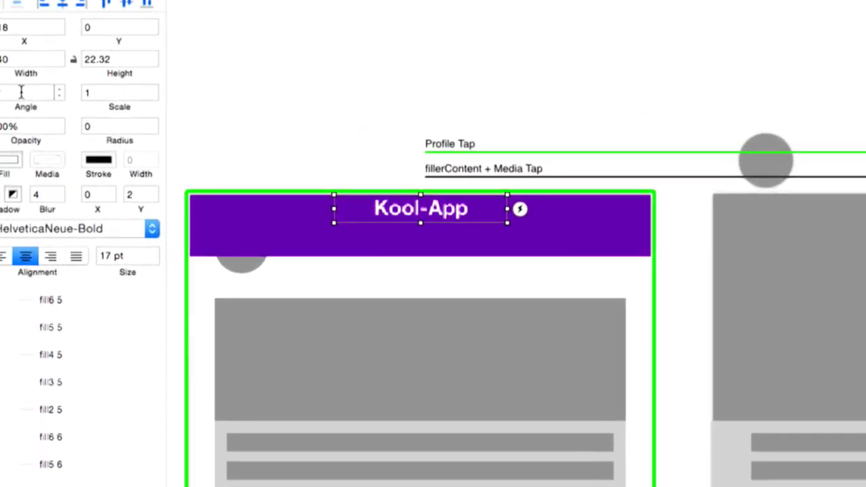
pyautogui.click(129, 119)
pyautogui.click(405, 204)
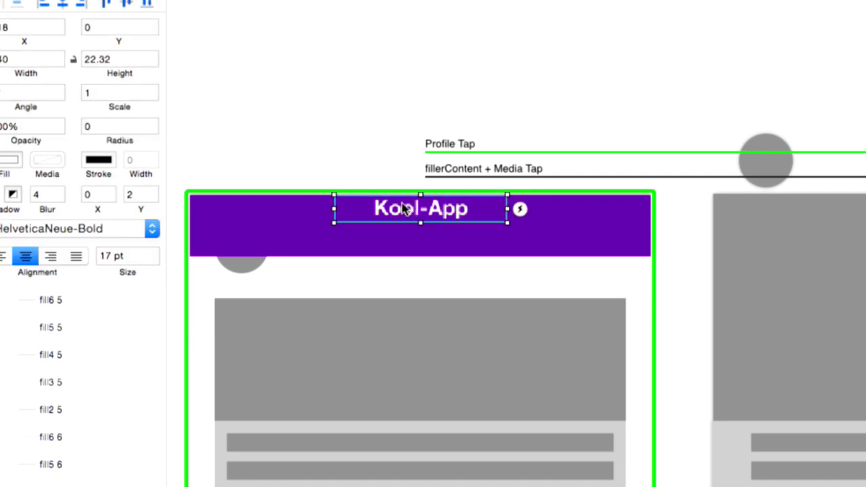
pyautogui.moveTo(304, 140)
pyautogui.mouseDown()
pyautogui.moveTo(329, 142)
pyautogui.moveTo(315, 136)
pyautogui.mouseUp()
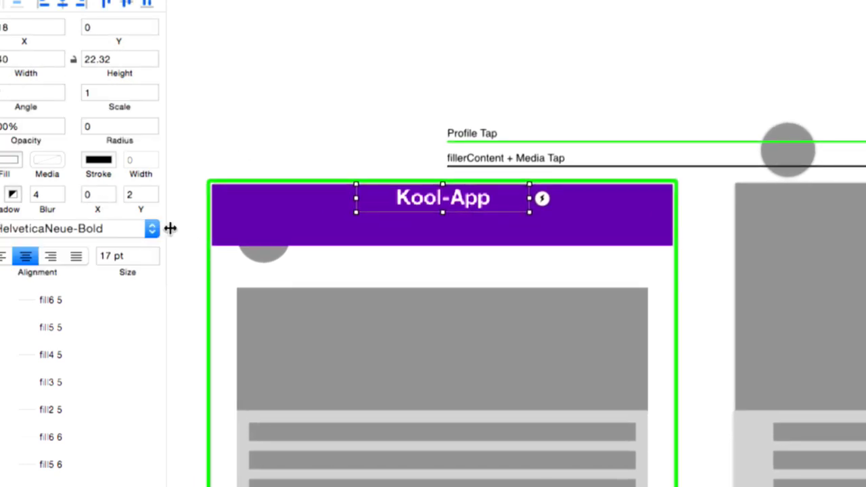
pyautogui.click(130, 230)
pyautogui.scroll(20, 129, 164)
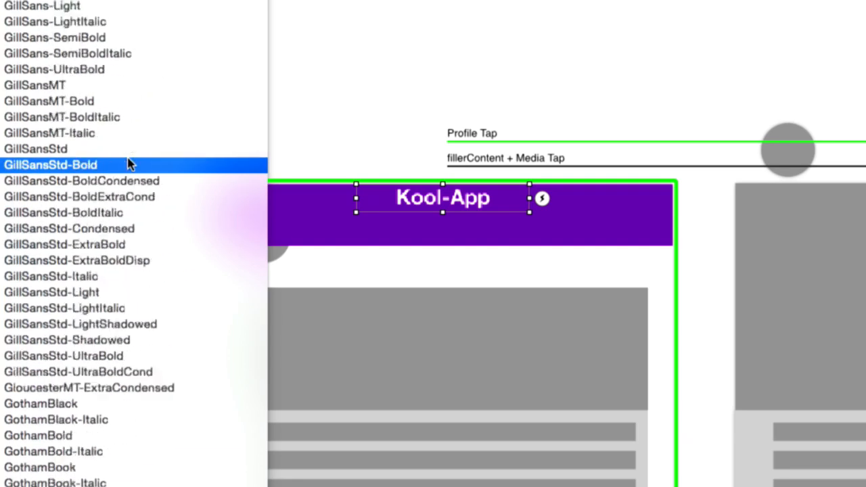
pyautogui.scroll(10, 130, 164)
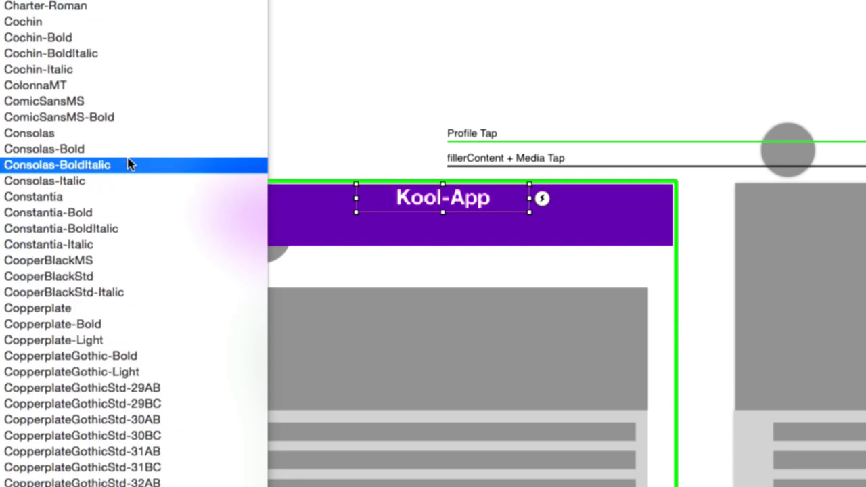
pyautogui.click(125, 117)
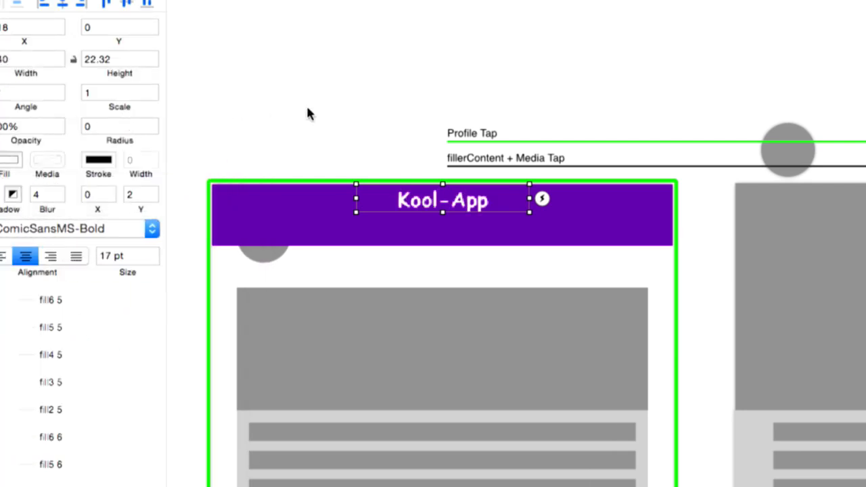
# Step: Enlarge the Kool-App text box to a height of 33 and set its font size to 24 pt
pyautogui.moveTo(442, 212); pyautogui.dragTo(443, 226)
pyautogui.doubleClick(450, 213)
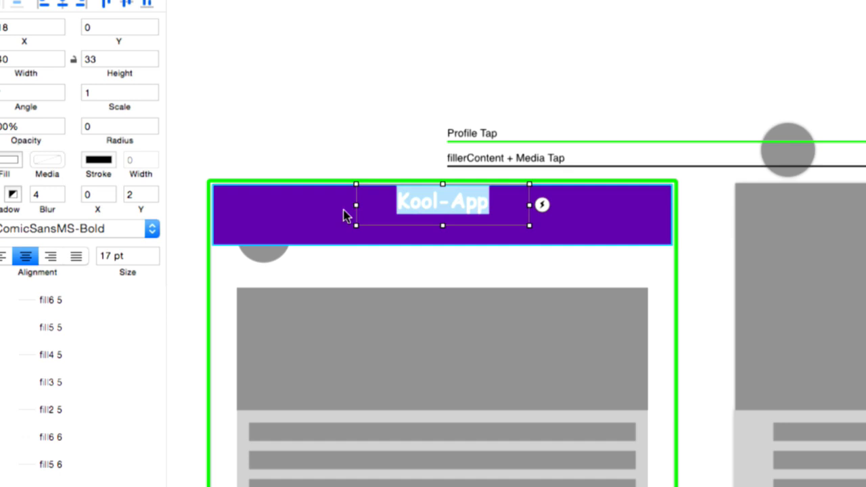
pyautogui.click(131, 253)
pyautogui.doubleClick(131, 253)
pyautogui.write('24')
pyautogui.press('Return')
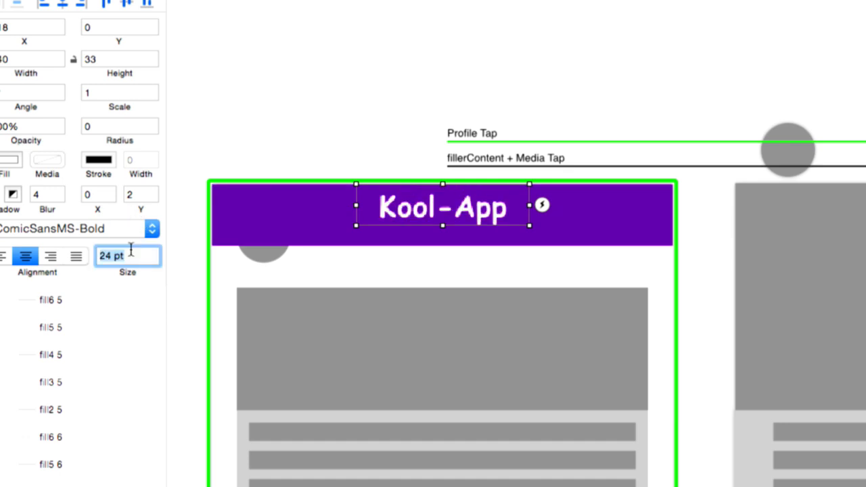
pyautogui.click(336, 121)
pyautogui.click(403, 208)
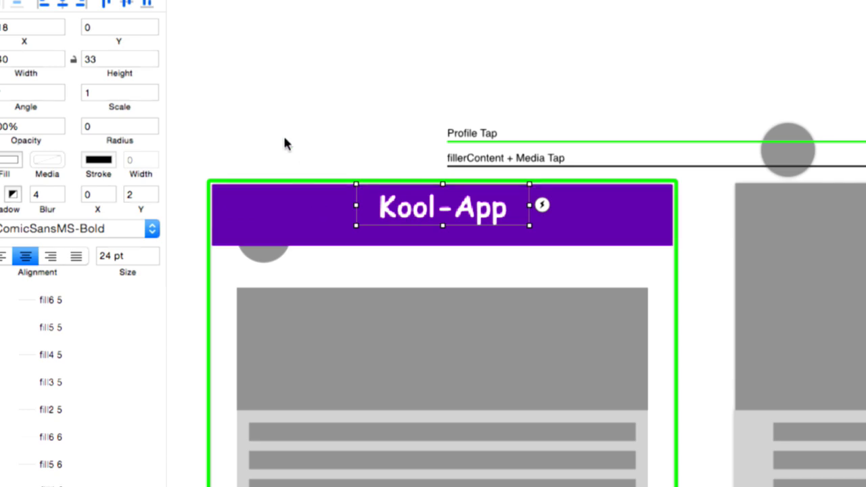
# Step: Centre the Kool-App title vertically on the purple header rectangle and nudge the title slightly upward
pyautogui.keyDown('shift'); pyautogui.click(300, 204); pyautogui.keyUp('shift')
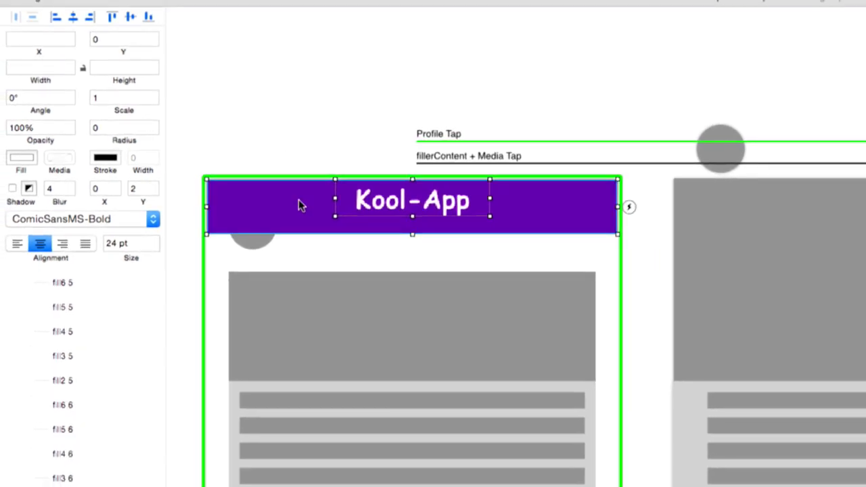
pyautogui.click(130, 18)
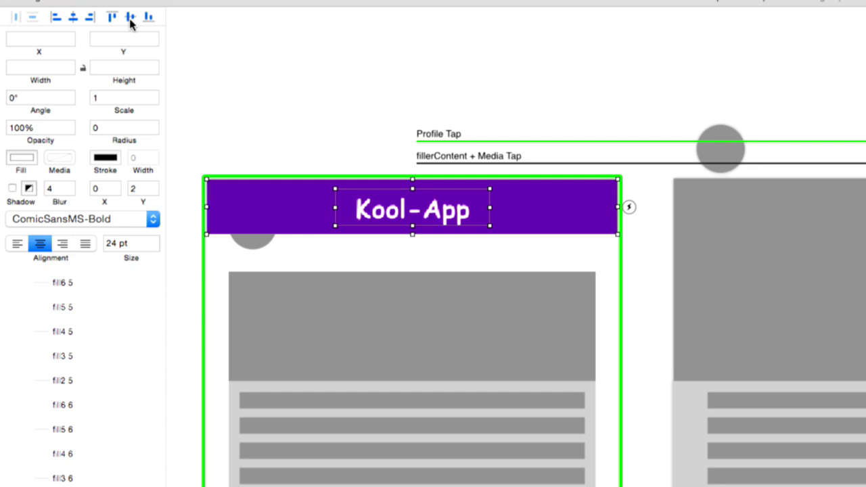
pyautogui.click(297, 100)
pyautogui.click(402, 225)
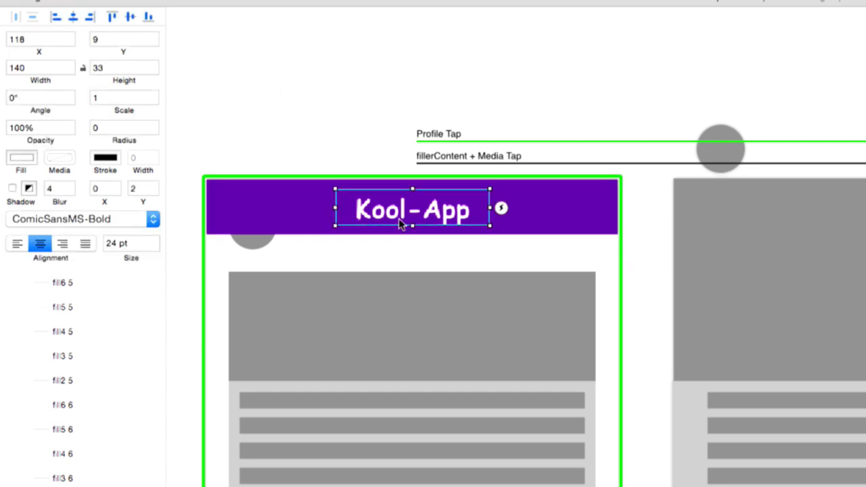
pyautogui.moveTo(399, 222); pyautogui.dragTo(399, 218)
pyautogui.click(350, 108)
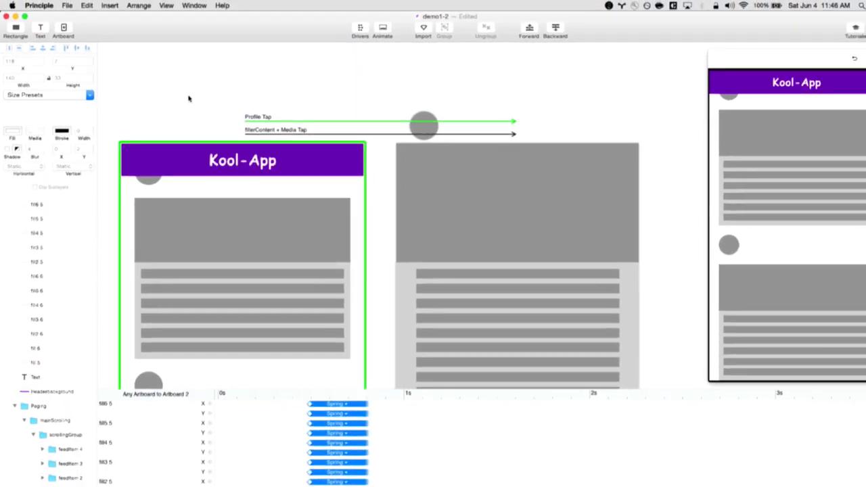
pyautogui.click(192, 157)
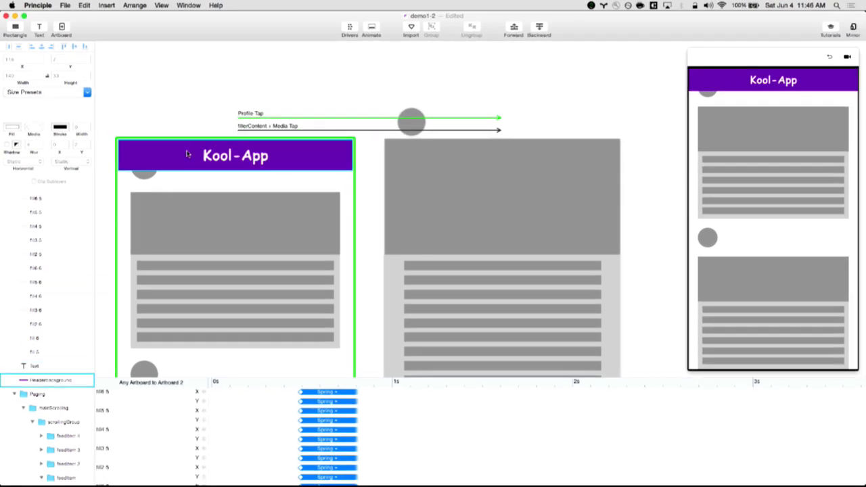
pyautogui.click(142, 155)
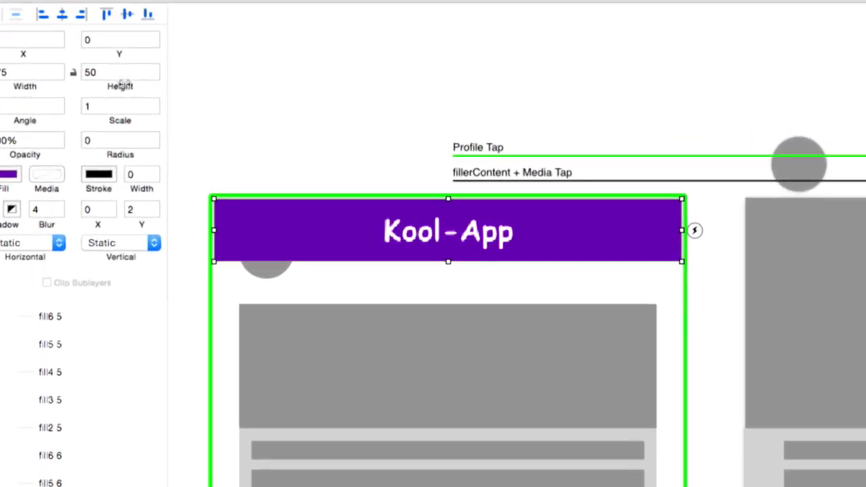
pyautogui.click(236, 149)
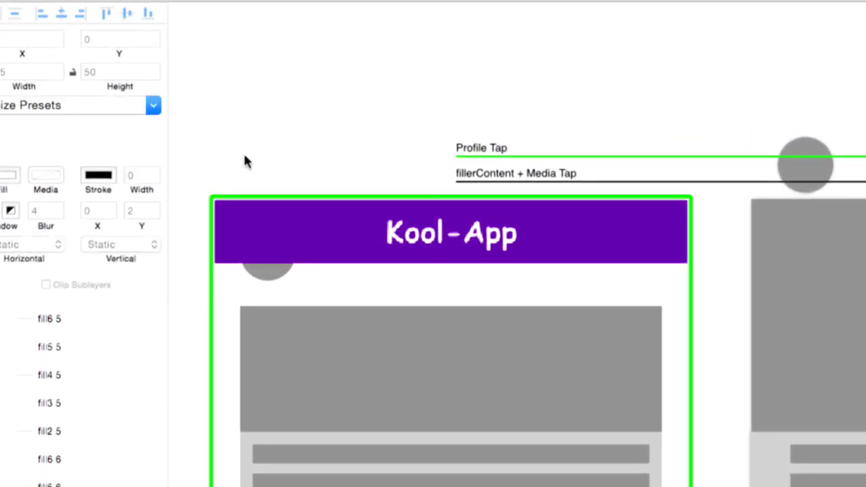
# Step: Add a rectangle to the first artboard's header and set its width to 40 and its height to 5
pyautogui.press('l')
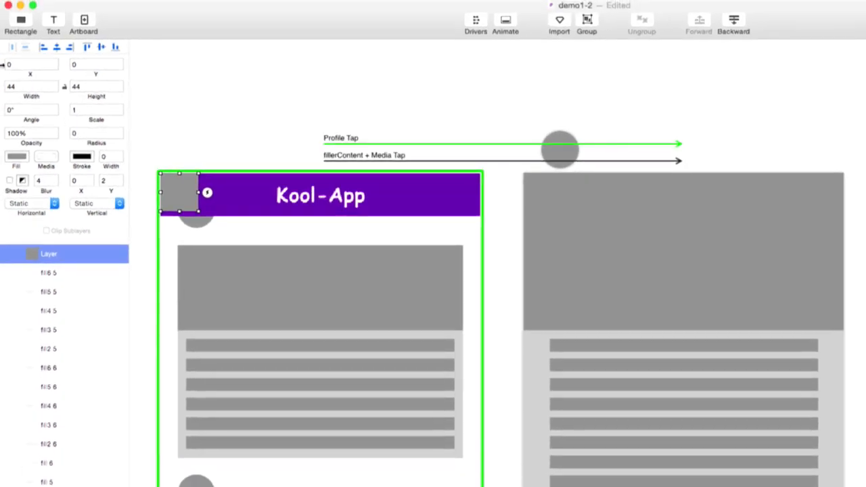
pyautogui.click(10, 65)
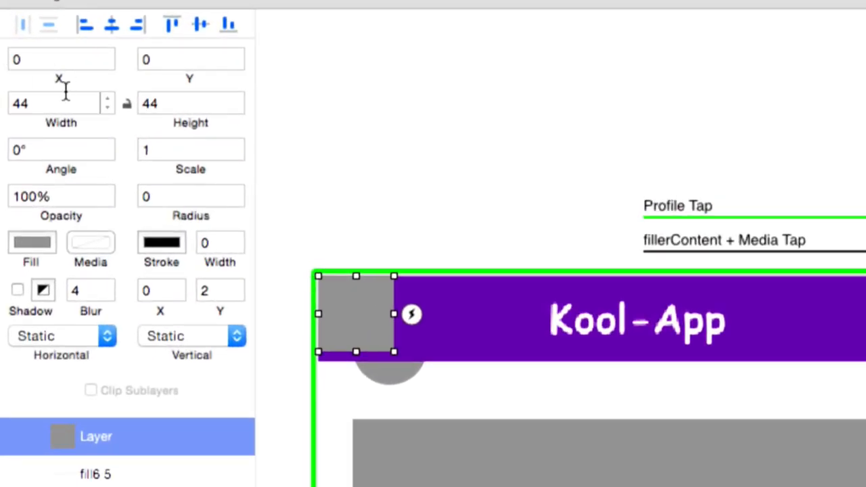
pyautogui.click(63, 99)
pyautogui.write('40')
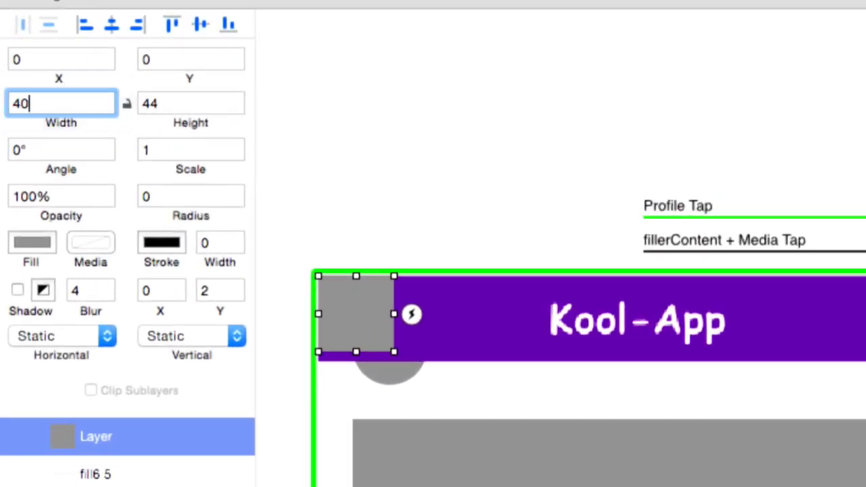
pyautogui.press('Return')
pyautogui.click(176, 103)
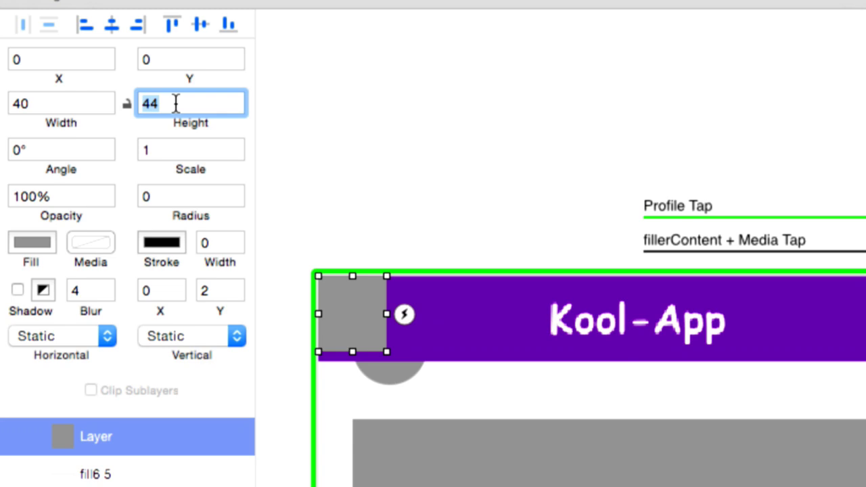
pyautogui.write('10')
pyautogui.press('Return')
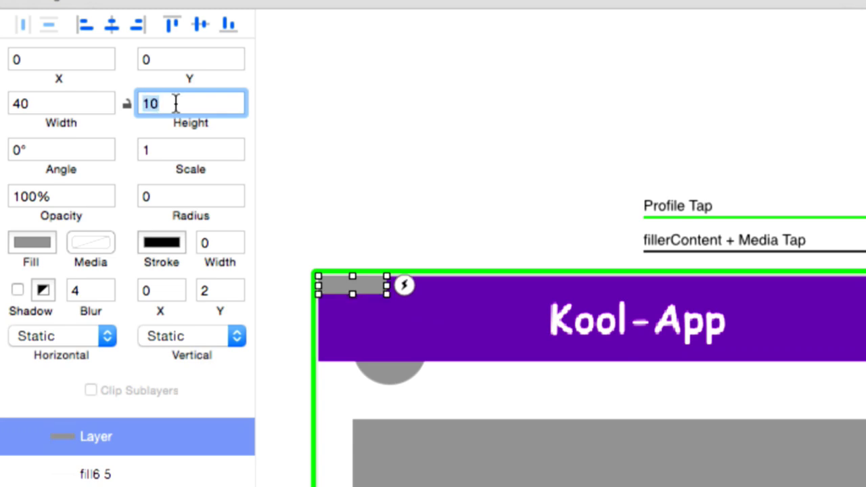
pyautogui.write('5')
pyautogui.press('Return')
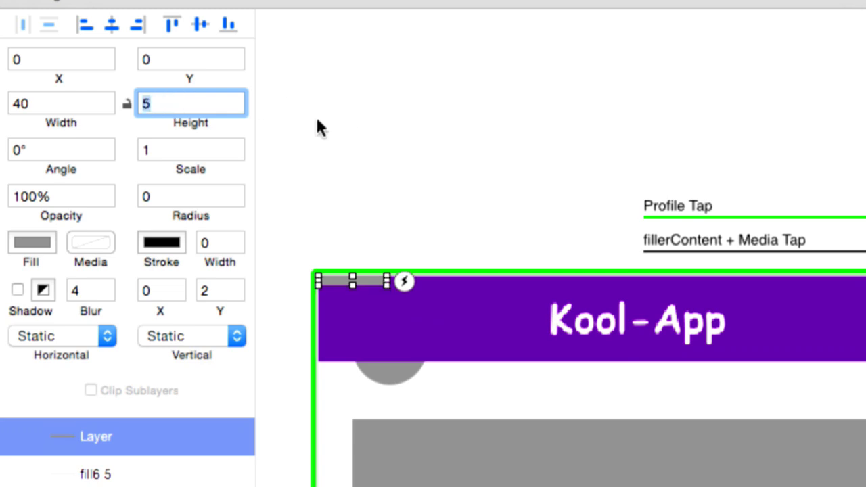
# Step: Move the small grey bar in the header to X 10, Y 10
pyautogui.hotkey('ctrl', 'Down')
pyautogui.hotkey('ctrl', 'Down')
pyautogui.click(353, 281)
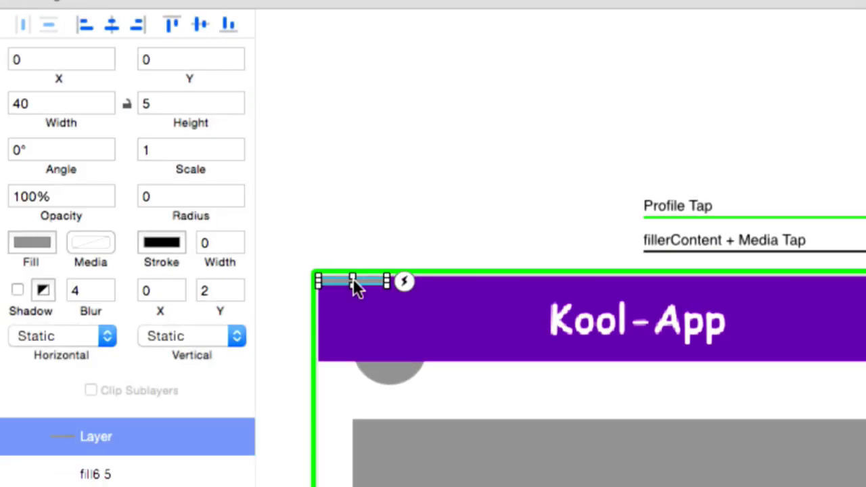
pyautogui.hotkey('shift', 'Down')
pyautogui.hotkey('shift', 'Down')
pyautogui.hotkey('shift', 'Up')
pyautogui.hotkey('shift', 'Right')
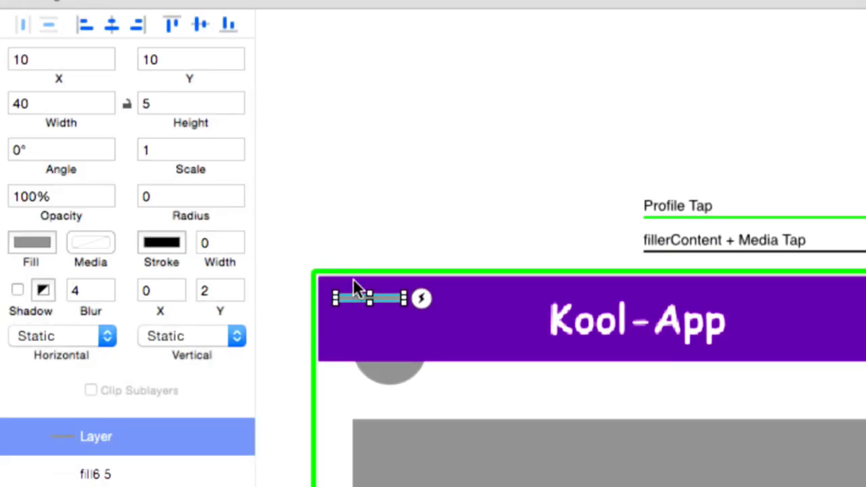
pyautogui.click(367, 253)
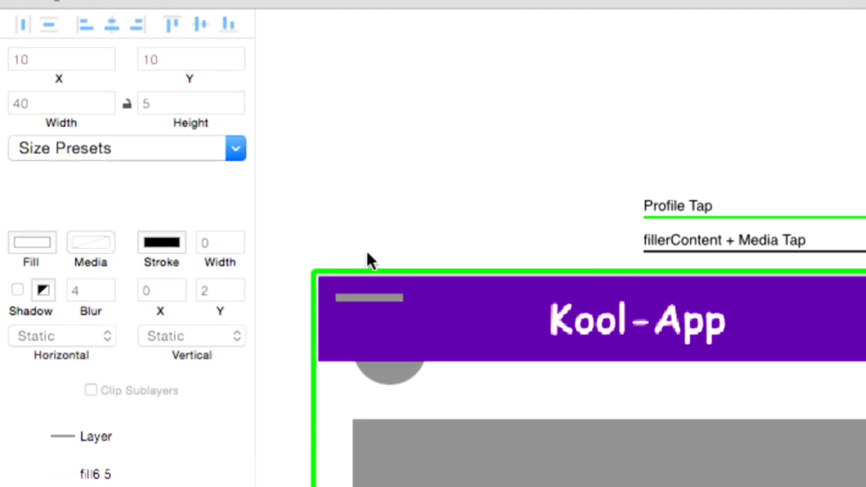
# Step: Rename the layer of the small grey bar in the header to hamTop
pyautogui.click(368, 296)
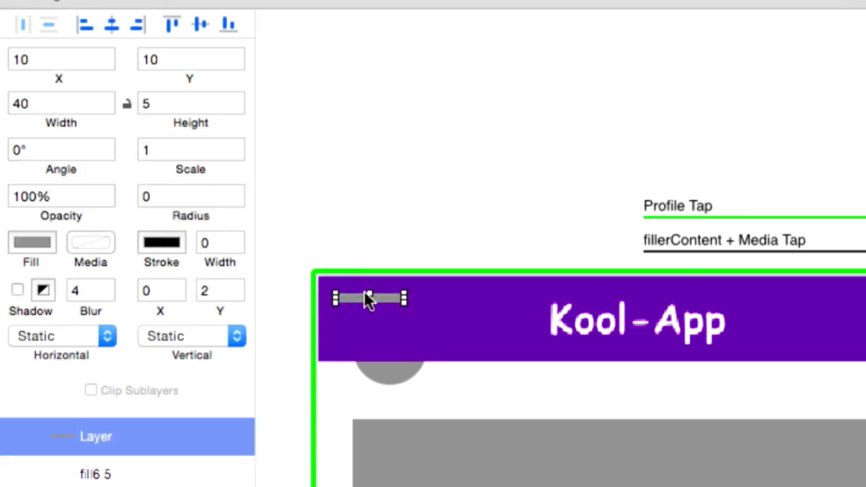
pyautogui.click(100, 436)
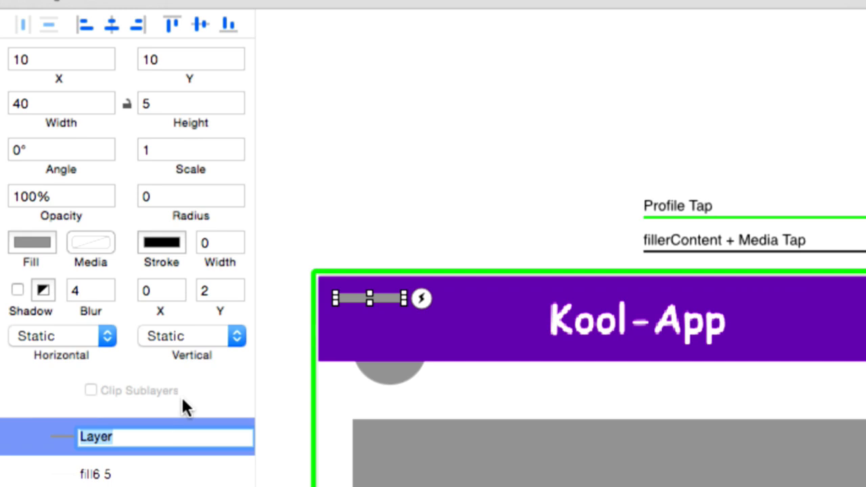
pyautogui.write('hamTop')
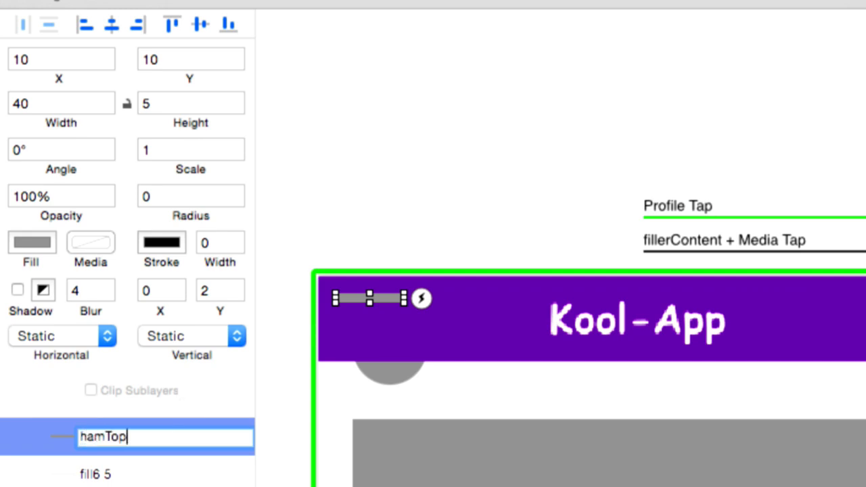
pyautogui.press('Return')
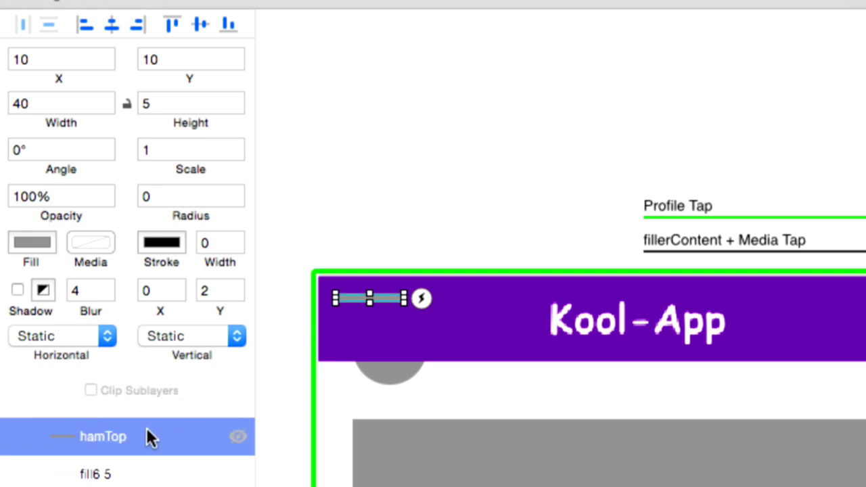
# Step: Duplicate the hamTop bar, move the copy down to Y 20 and rename it hamMid
pyautogui.press('super+d')
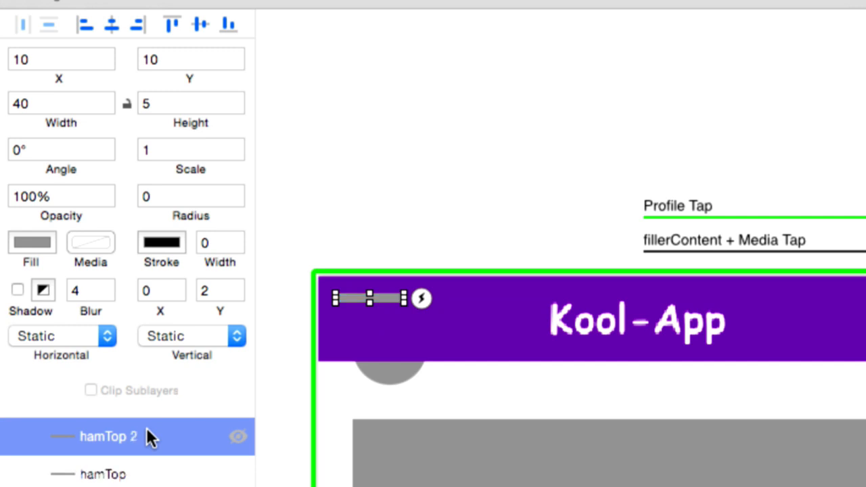
pyautogui.hotkey('shift', 'Down')
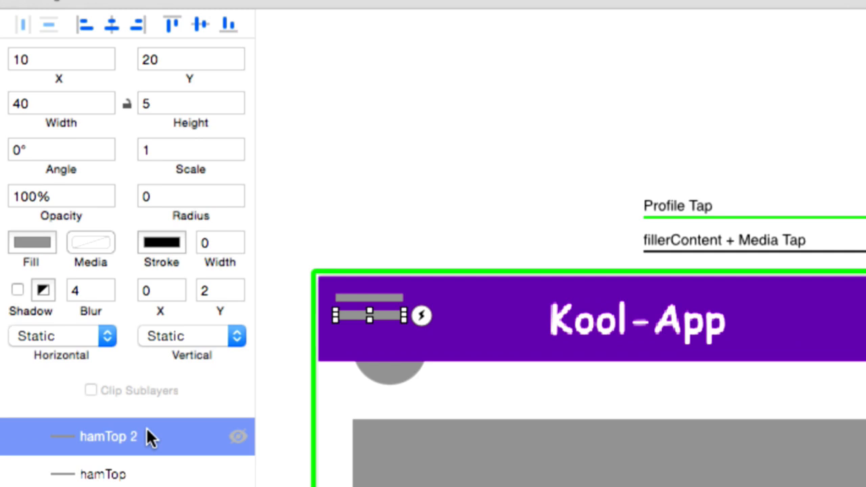
pyautogui.doubleClick(131, 434)
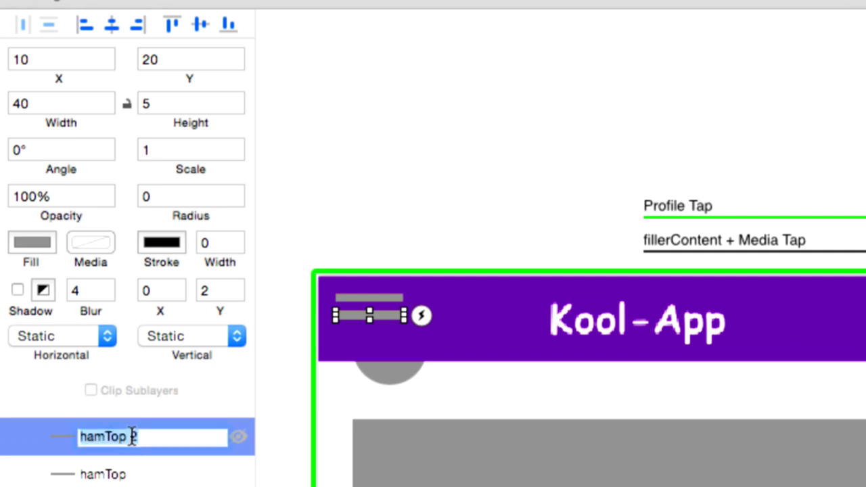
pyautogui.press('Right')
pyautogui.press('BackSpace')
pyautogui.press('BackSpace')
pyautogui.press('BackSpace')
pyautogui.press('BackSpace')
pyautogui.press('BackSpace')
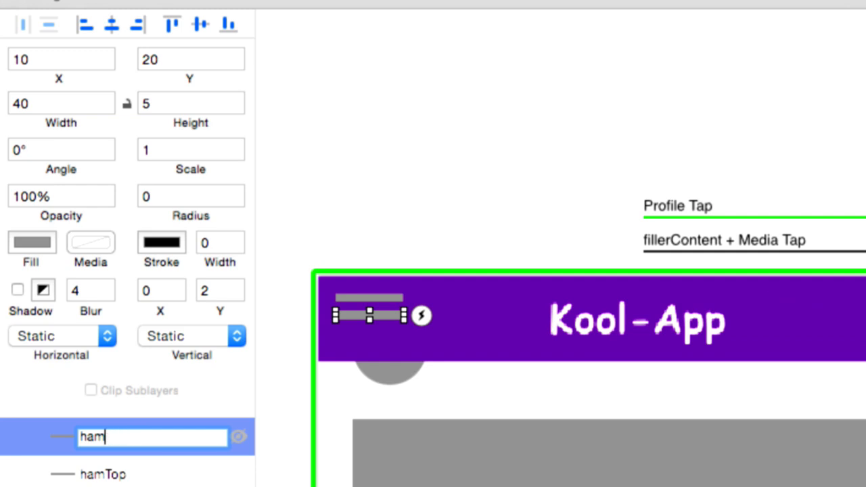
pyautogui.write('Mid')
pyautogui.press('Return')
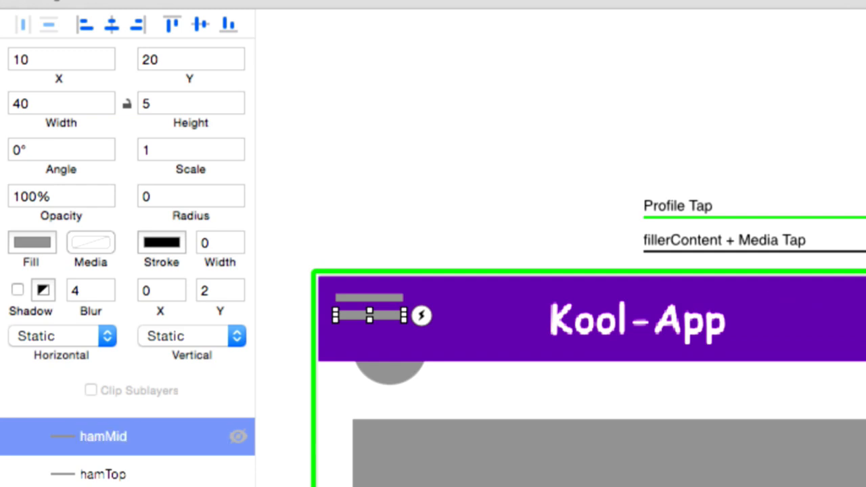
# Step: Duplicate the hamMid bar, move the copy down to Y 30 and rename it hamBot
pyautogui.press('super+d')
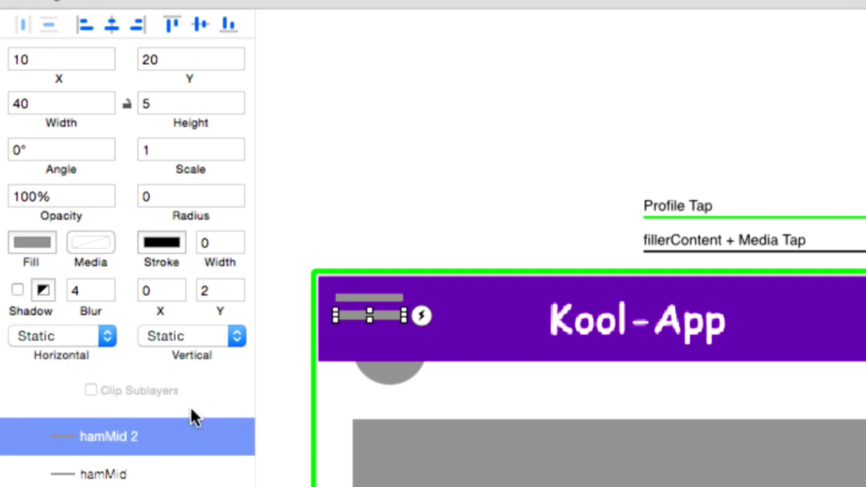
pyautogui.hotkey('shift', 'Down')
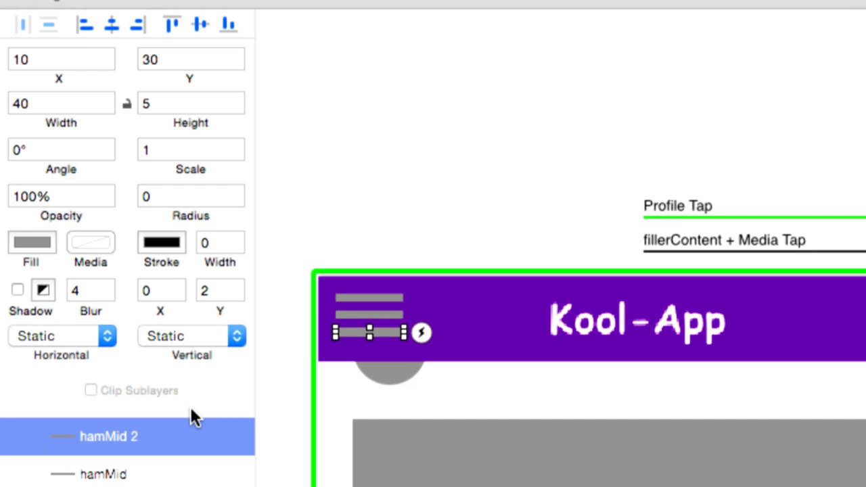
pyautogui.doubleClick(130, 438)
pyautogui.press('Right')
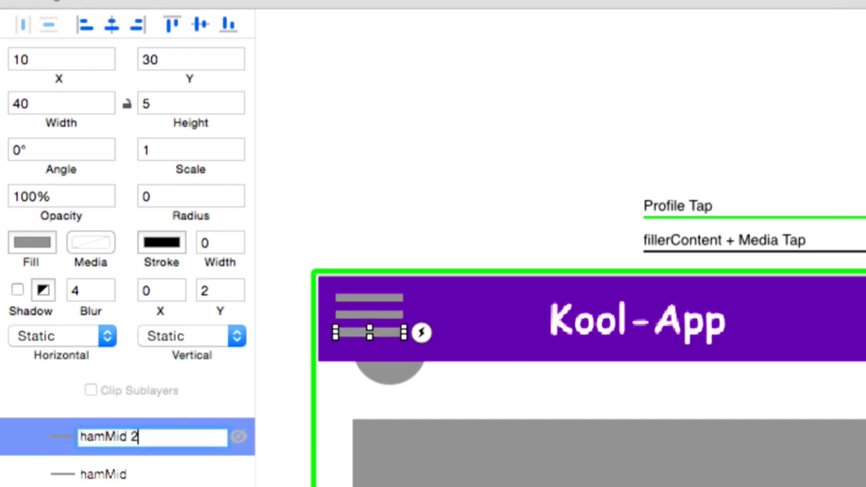
pyautogui.press('BackSpace')
pyautogui.press('BackSpace')
pyautogui.press('BackSpace')
pyautogui.press('BackSpace')
pyautogui.press('BackSpace')
pyautogui.write('Bot')
pyautogui.press('Return')
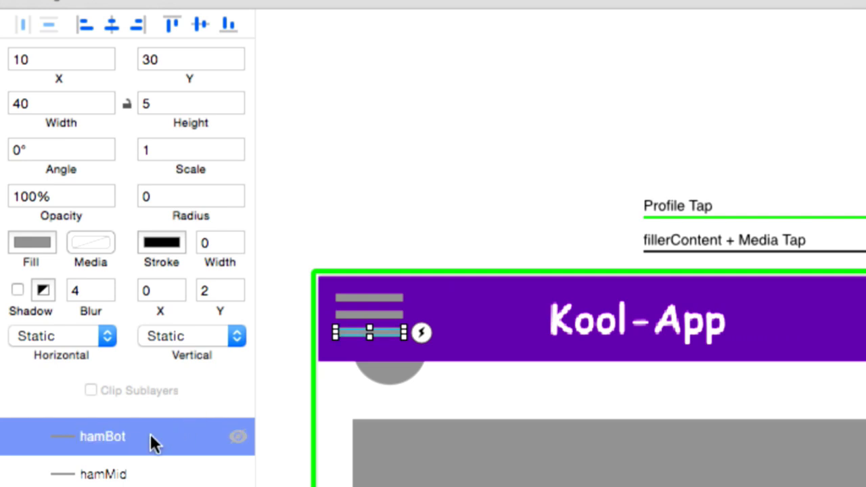
# Step: Change the fill of the hamTop, hamMid and hamBot bars to white (FFFFFF)
pyautogui.scroll(-2, 150, 434)
pyautogui.scroll(2, 149, 432)
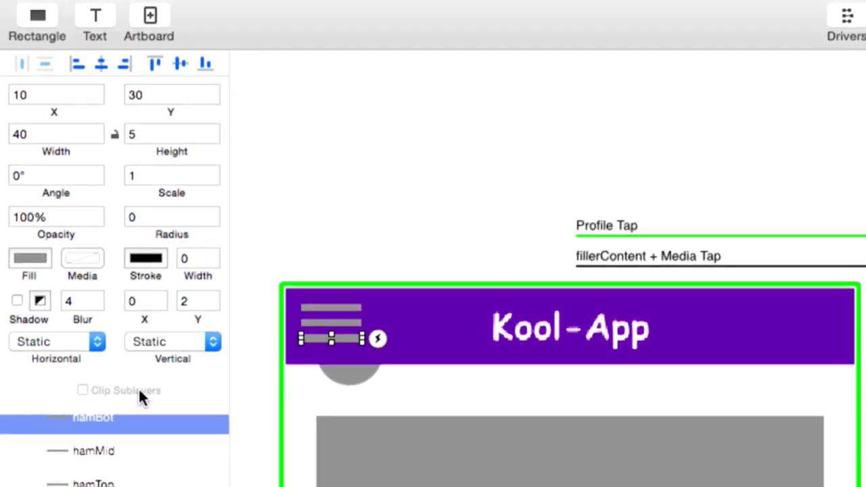
pyautogui.scroll(1, 129, 451)
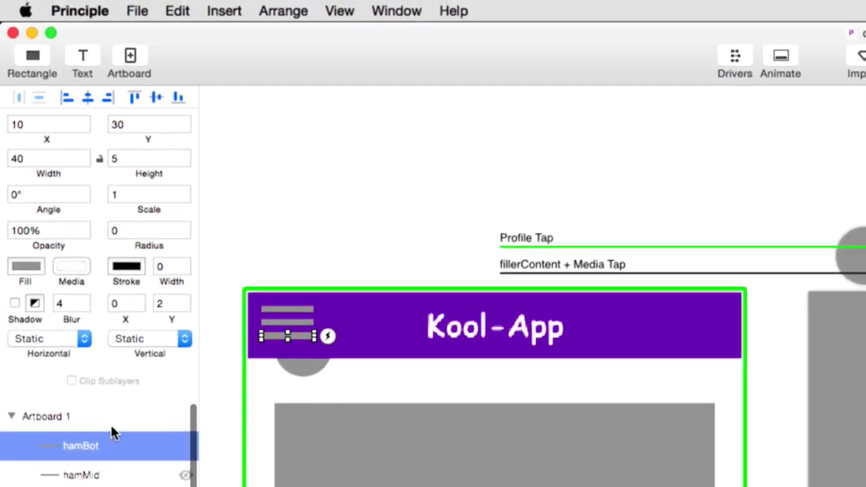
pyautogui.scroll(-1, 113, 434)
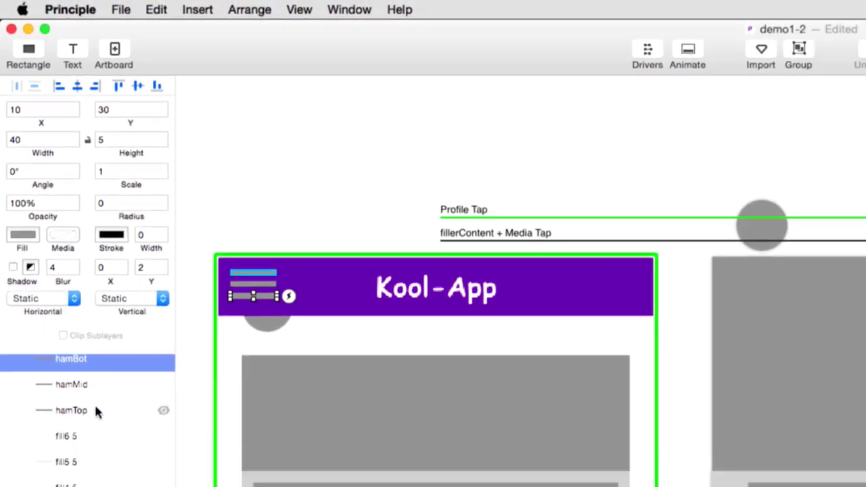
pyautogui.scroll(1, 88, 403)
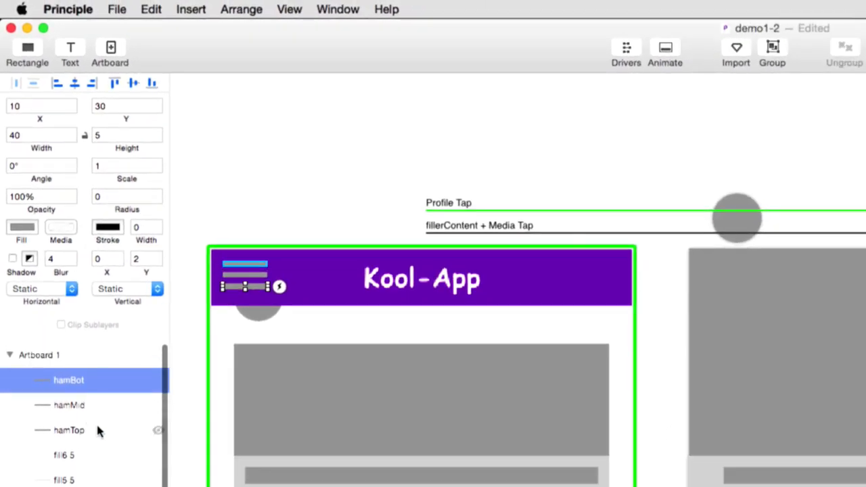
pyautogui.click(96, 431)
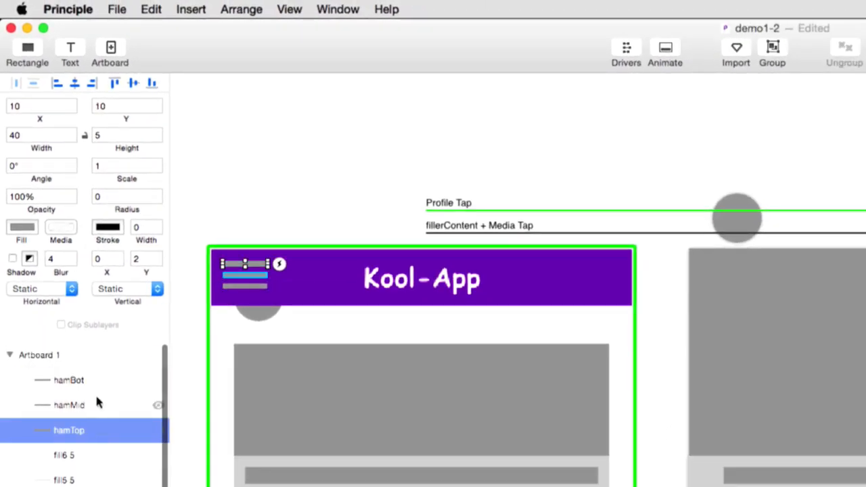
pyautogui.keyDown('shift'); pyautogui.click(95, 391); pyautogui.keyUp('shift')
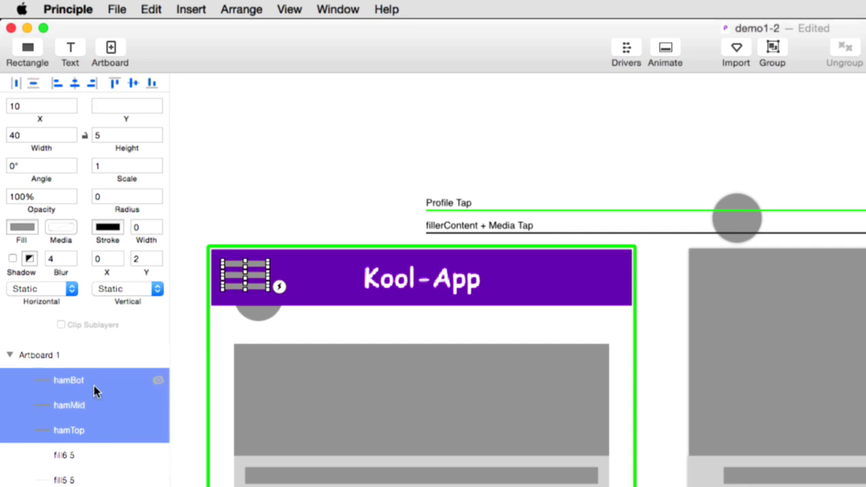
pyautogui.click(23, 227)
pyautogui.click(27, 266)
pyautogui.moveTo(27, 266); pyautogui.dragTo(7, 247)
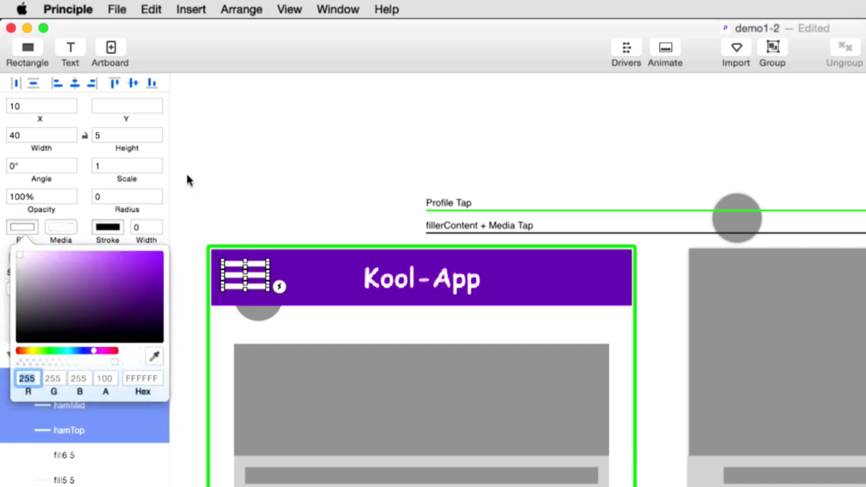
pyautogui.click(211, 177)
# Step: Group the hamBot, hamMid and hamTop bars and name the group hamburger
pyautogui.click(106, 380)
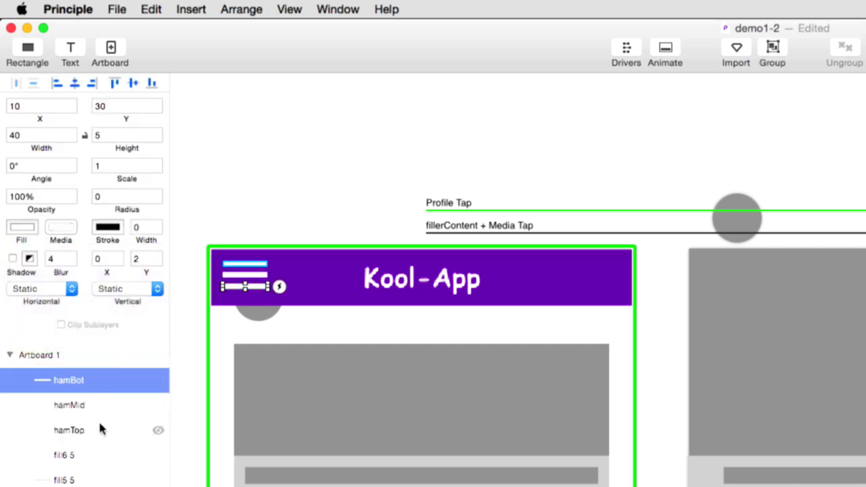
pyautogui.keyDown('shift'); pyautogui.click(99, 431); pyautogui.keyUp('shift')
pyautogui.press('super+g')
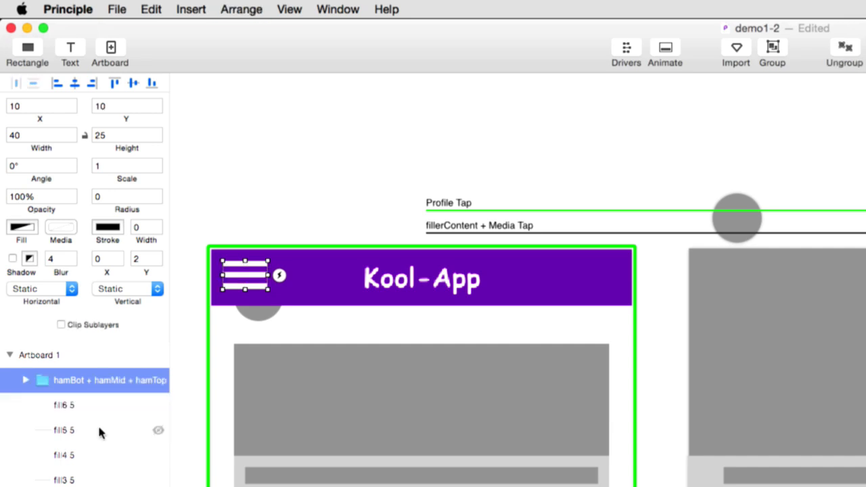
pyautogui.doubleClick(96, 382)
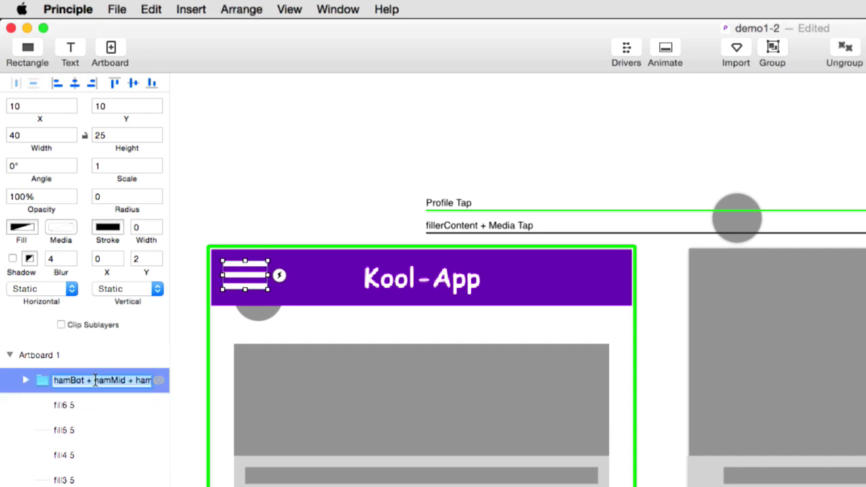
pyautogui.write('hamburger')
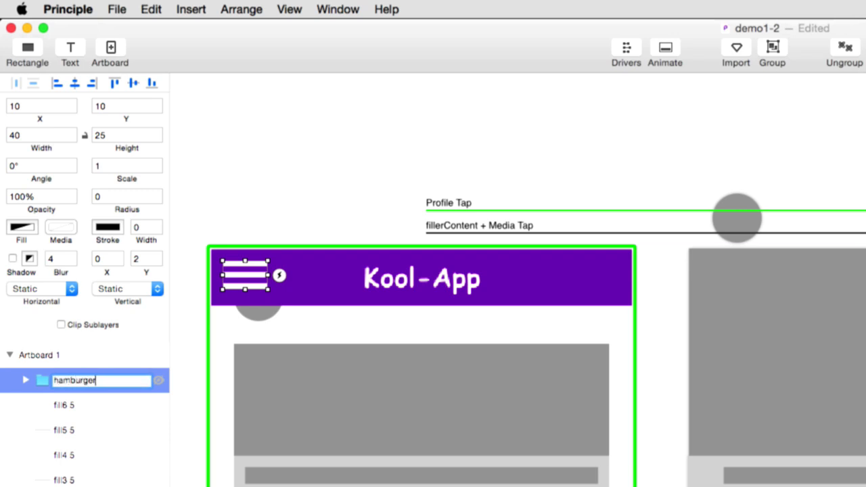
pyautogui.press('Return')
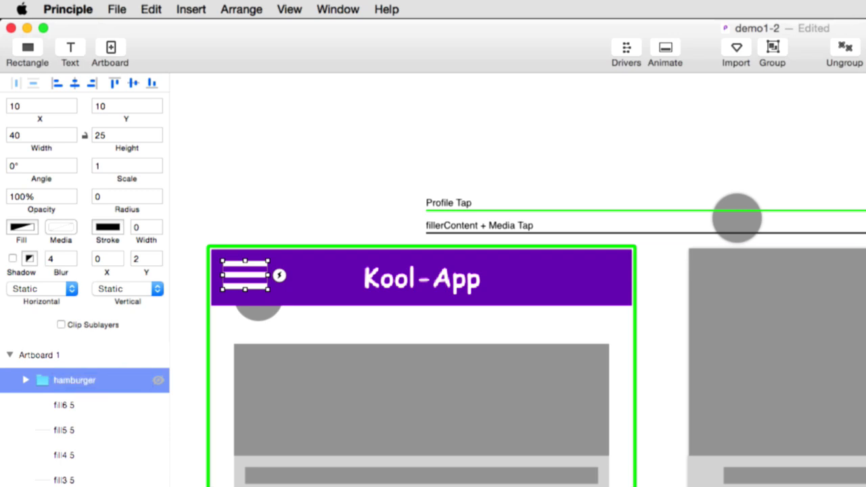
pyautogui.click(247, 181)
# Step: Bring the Text and Headerbackground layers to the front of Artboard 1, with the hamburger group in front of them
pyautogui.click(300, 284)
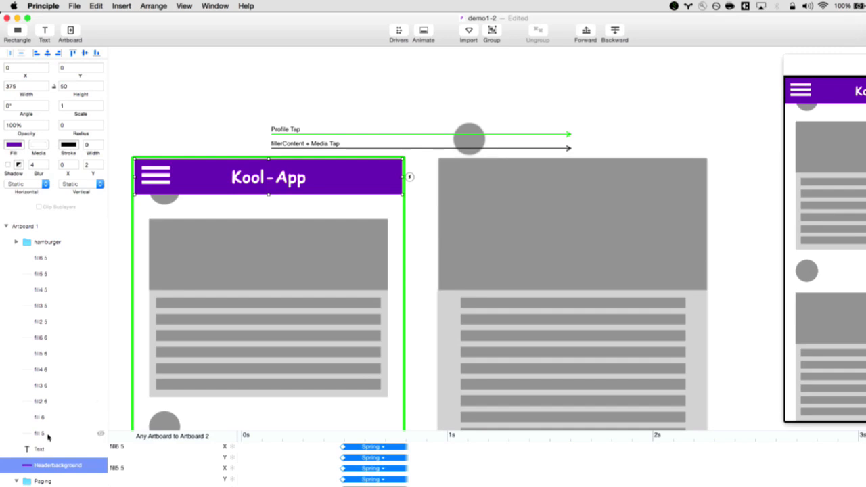
pyautogui.click(47, 450)
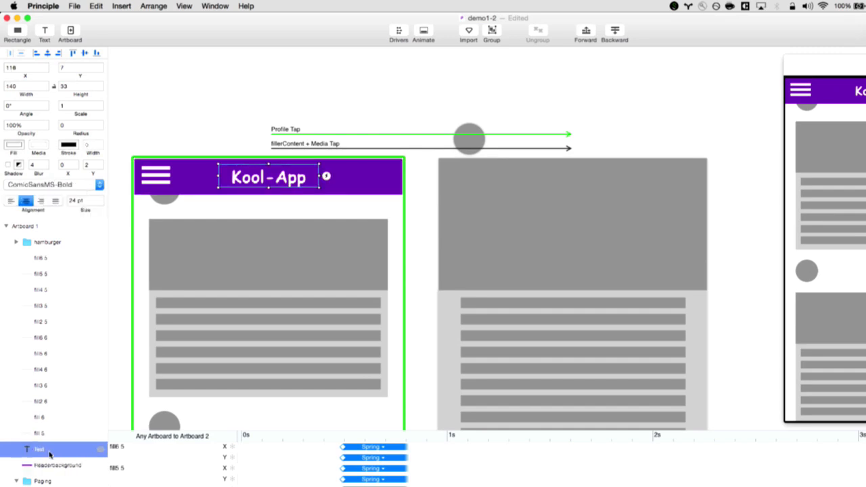
pyautogui.keyDown('shift'); pyautogui.click(52, 466); pyautogui.keyUp('shift')
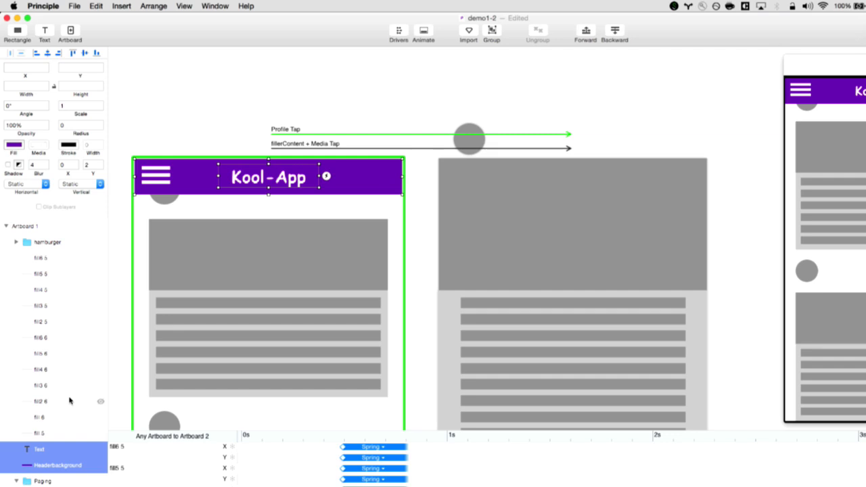
pyautogui.press('super+shift+bracketright')
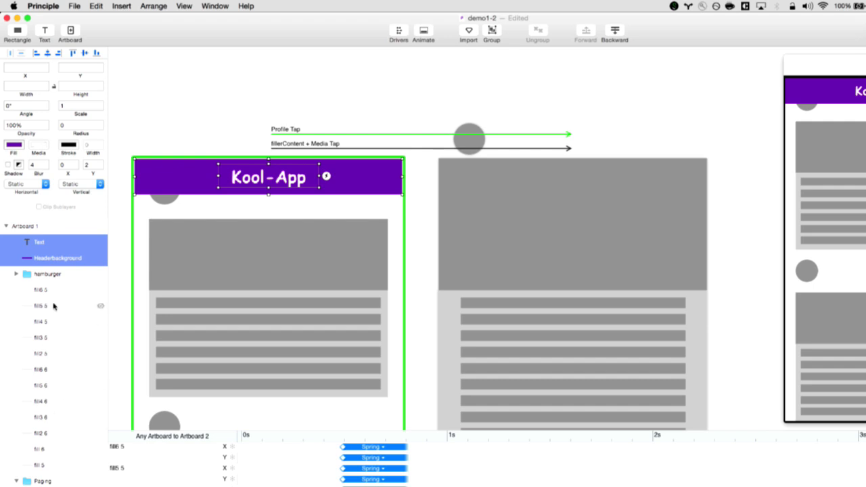
pyautogui.click(51, 276)
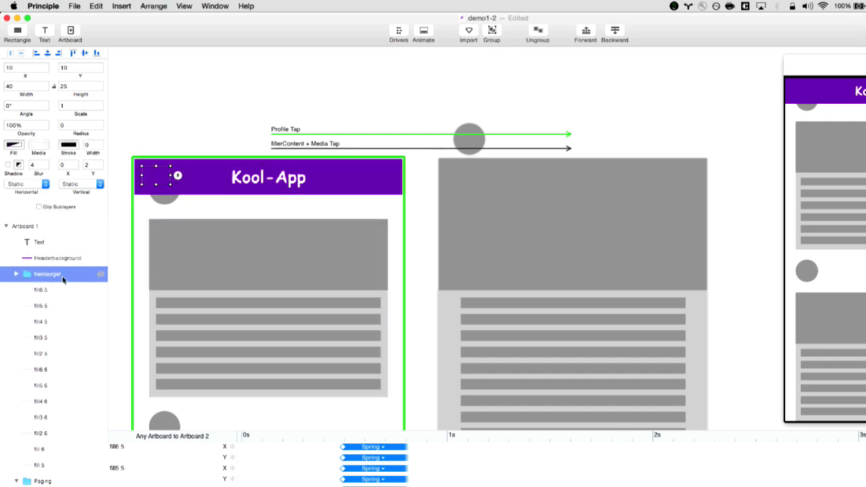
pyautogui.press('super+shift+bracketright')
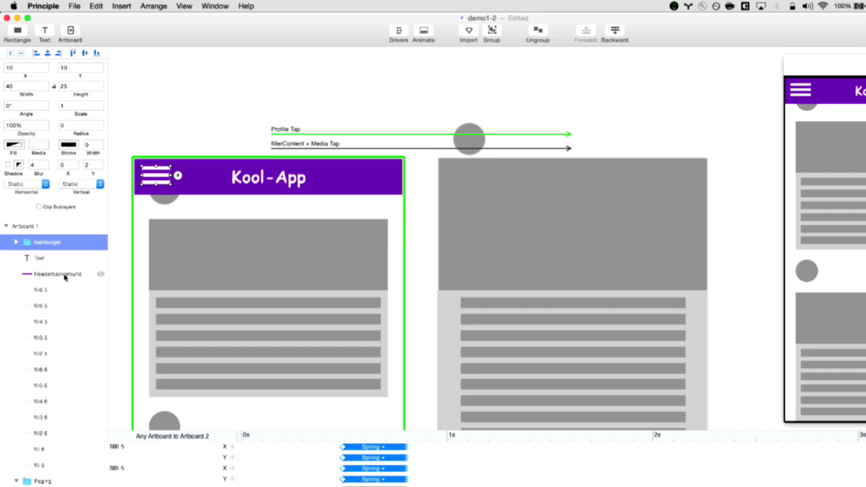
# Step: Group the hamburger group with the Text and Headerbackground layers and name the new group header
pyautogui.keyDown('shift'); pyautogui.click(65, 276); pyautogui.keyUp('shift')
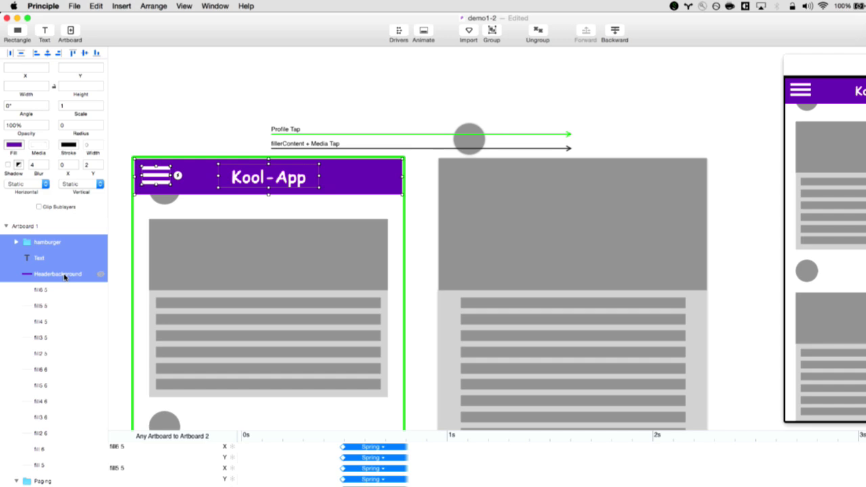
pyautogui.press('super+g')
pyautogui.press('Return')
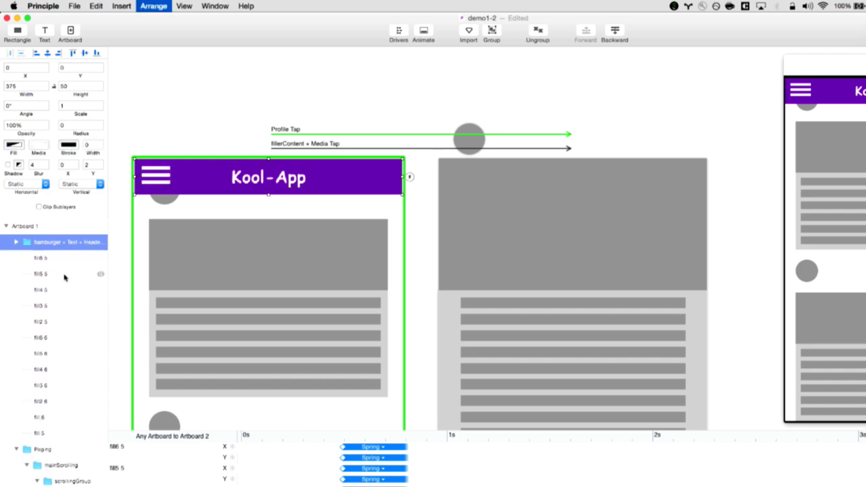
pyautogui.write('header')
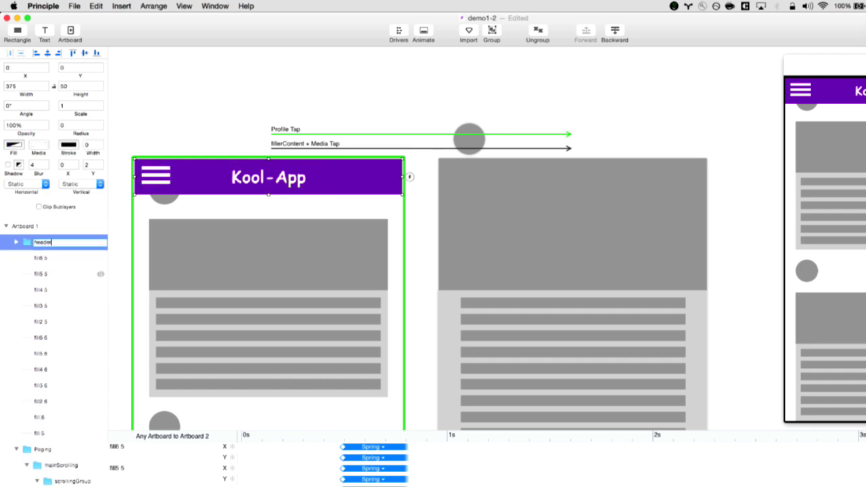
pyautogui.press('Return')
pyautogui.click(176, 113)
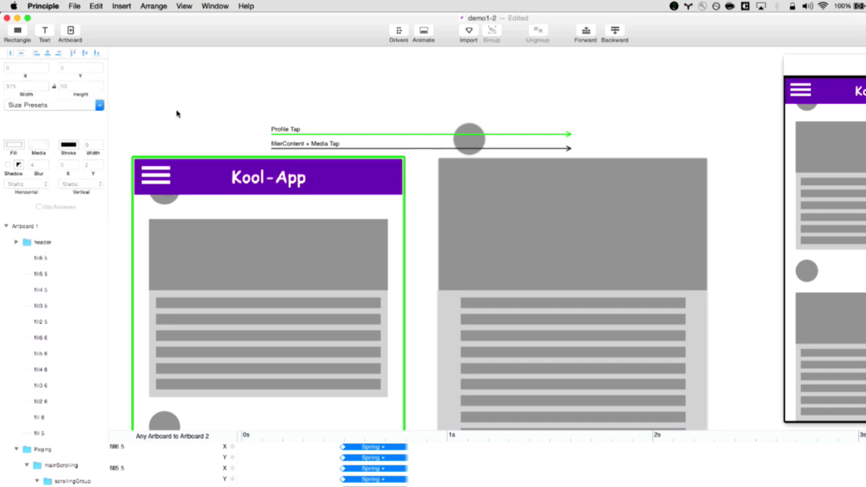
# Step: Copy the header group from Artboard 1 and paste it into Artboard 2
pyautogui.click(66, 244)
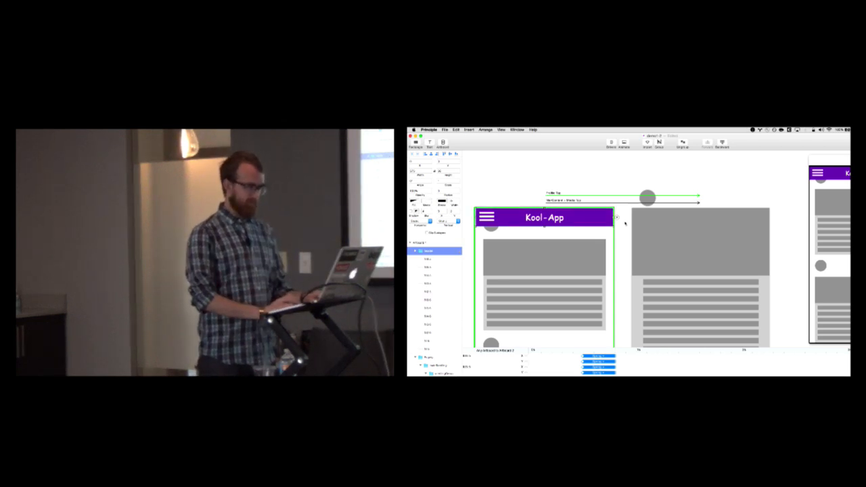
pyautogui.click(667, 218)
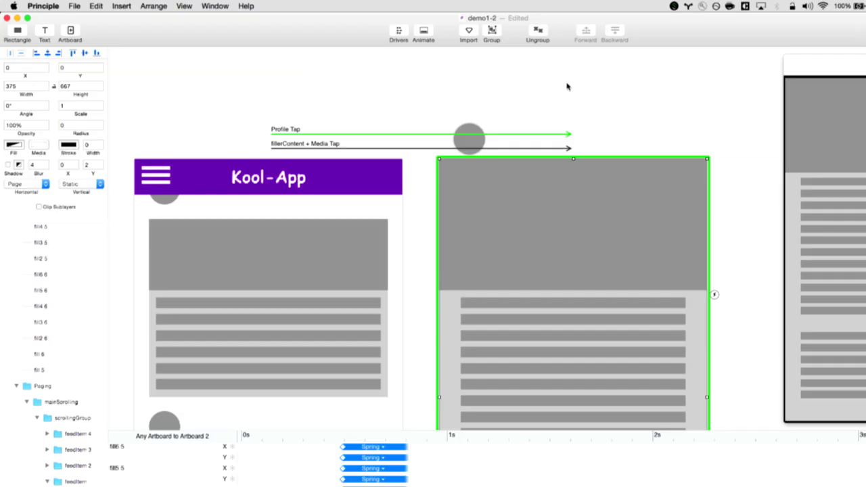
pyautogui.press('super+v')
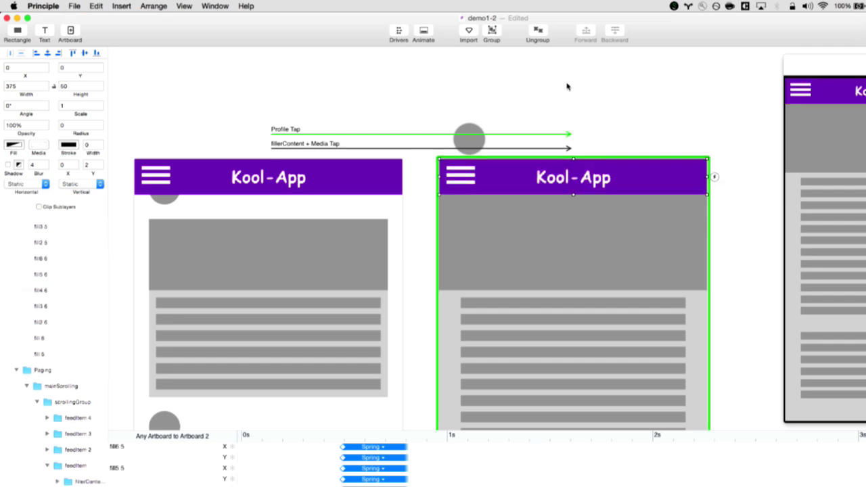
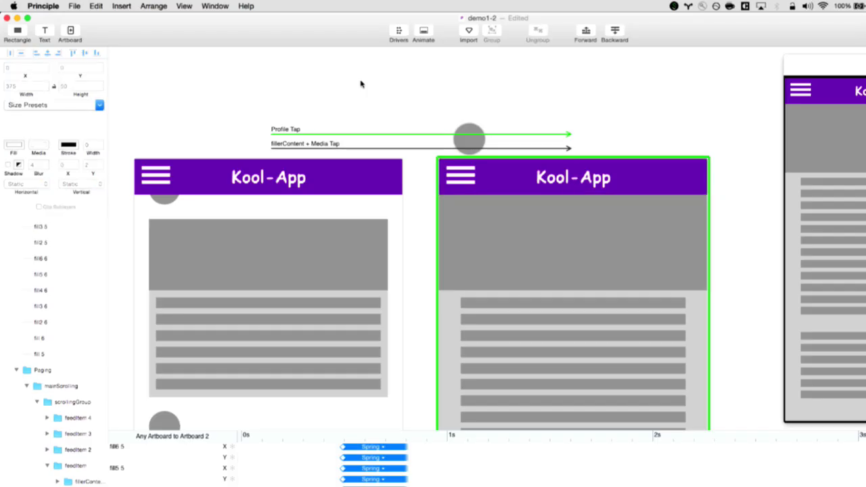
# Step: Select the hamburger icon in Artboard 2's header and expand its group to reach the individual bar layers
pyautogui.hscroll(-3, 360, 84)
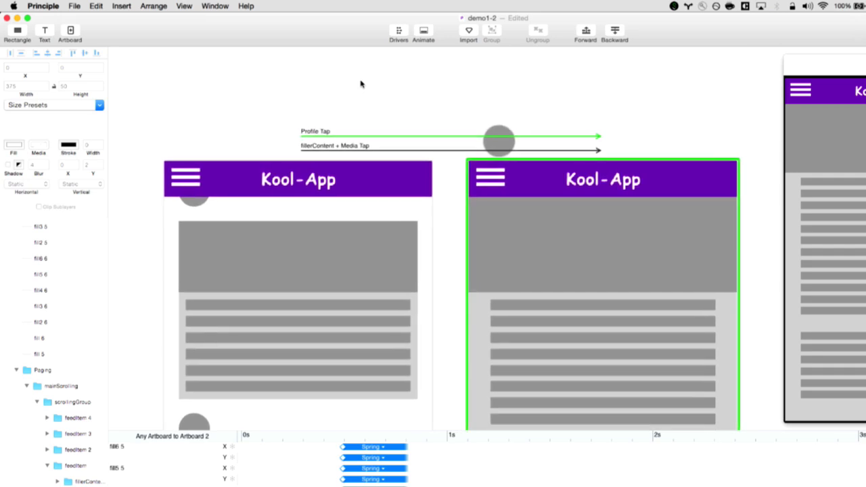
pyautogui.hscroll(-1, 360, 84)
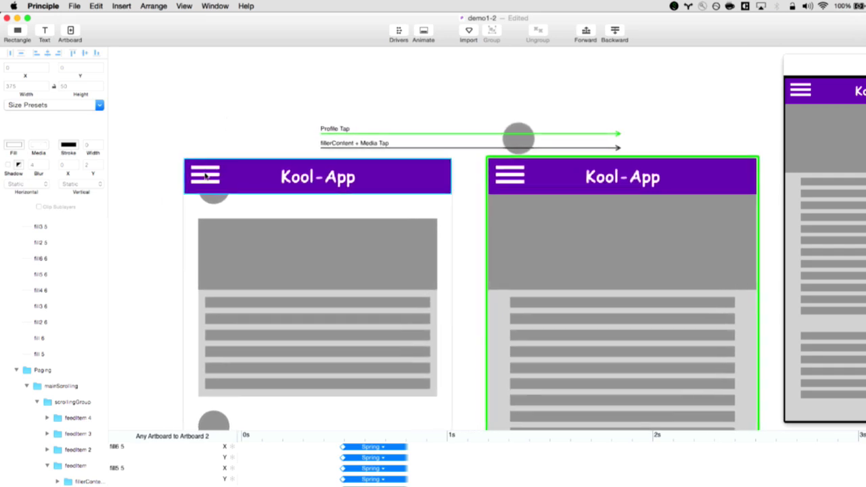
pyautogui.hscroll(3, 254, 114)
pyautogui.scroll(-1, 255, 114)
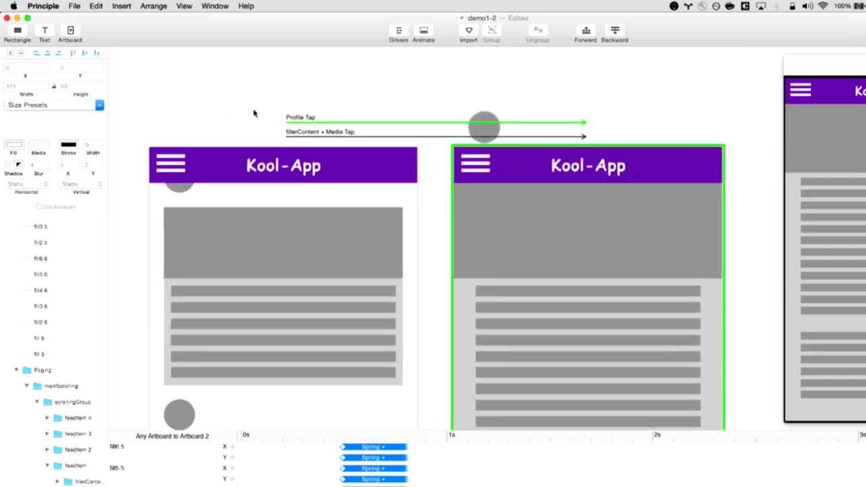
pyautogui.hscroll(2, 254, 114)
pyautogui.scroll(-1, 254, 114)
pyautogui.hscroll(8, 254, 113)
pyautogui.scroll(-2, 254, 114)
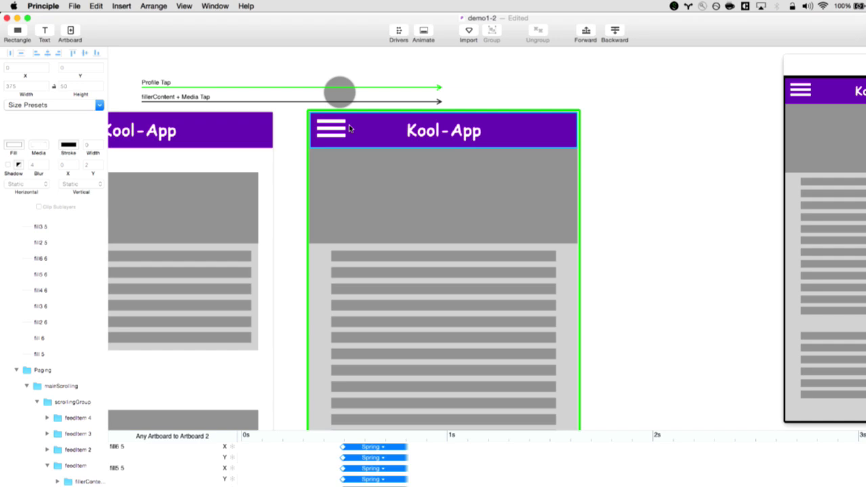
pyautogui.hscroll(3, 349, 129)
pyautogui.scroll(3, 349, 129)
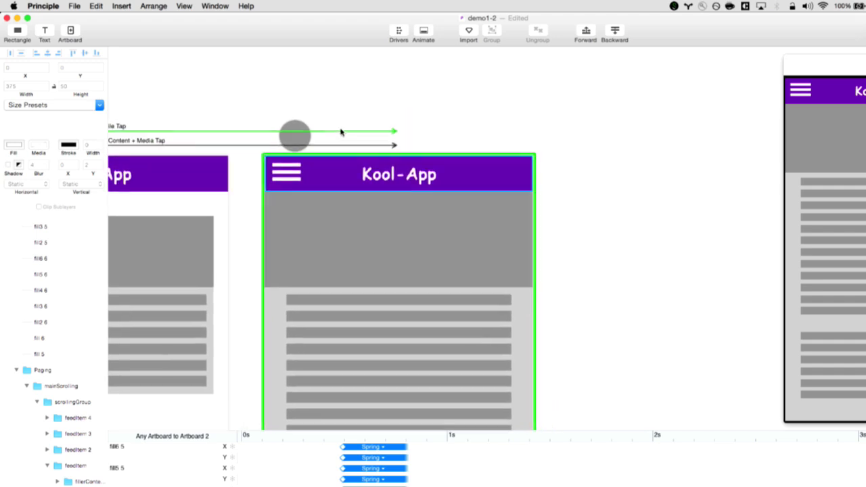
pyautogui.hscroll(5, 142, 170)
pyautogui.scroll(-3, 143, 170)
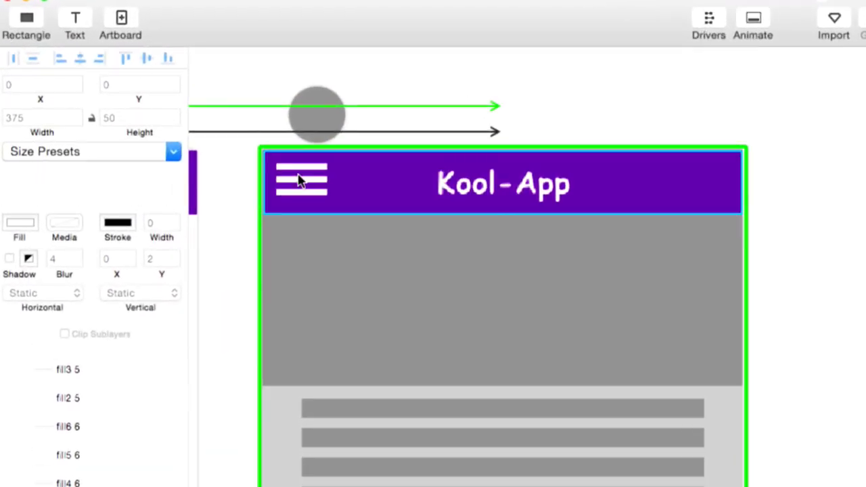
pyautogui.click(300, 182)
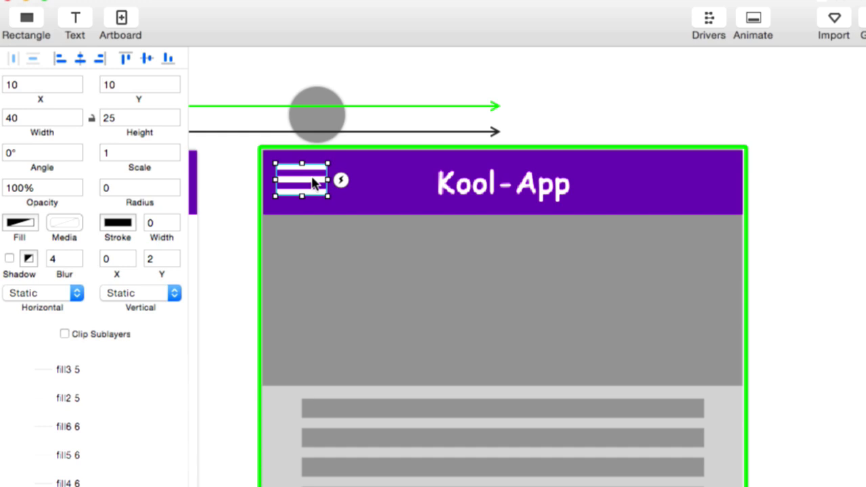
pyautogui.scroll(5, 104, 372)
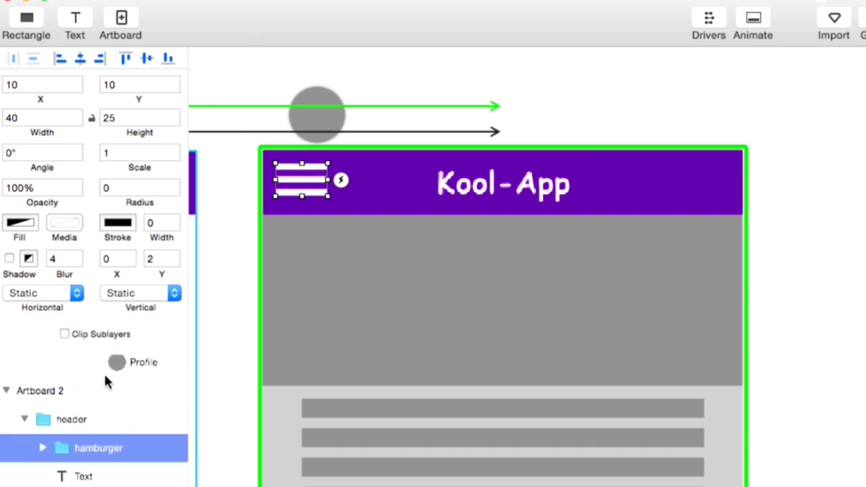
pyautogui.scroll(-4, 105, 383)
pyautogui.scroll(2, 105, 382)
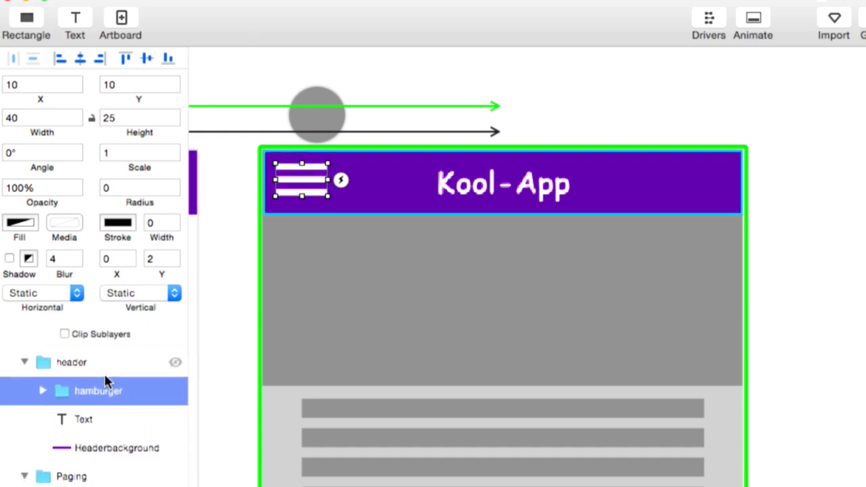
pyautogui.scroll(-2, 107, 381)
pyautogui.click(41, 365)
pyautogui.scroll(-1, 85, 404)
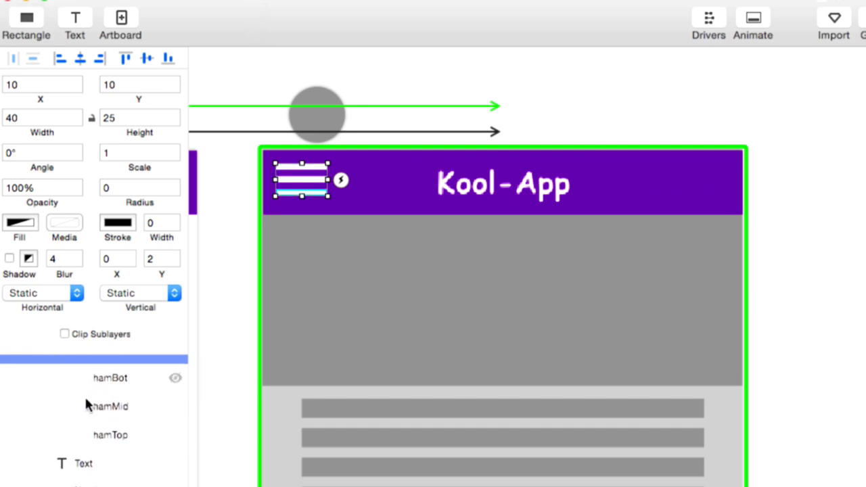
pyautogui.scroll(1, 88, 403)
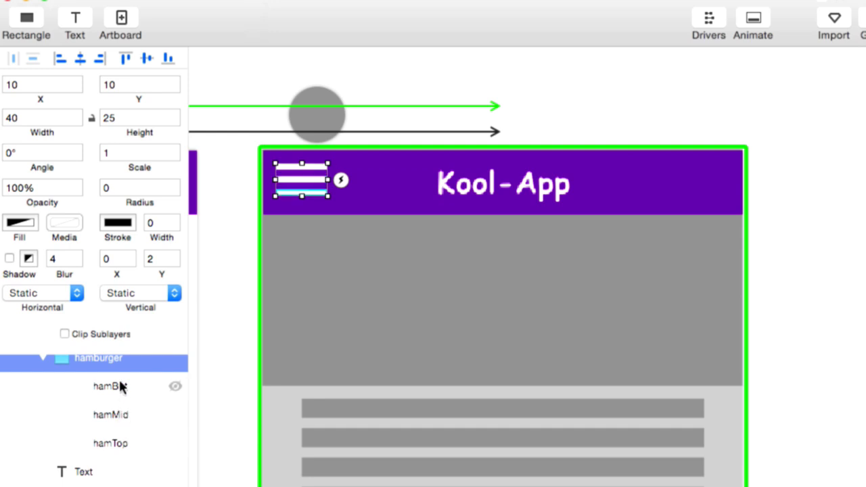
# Step: Set the hamMid bar's angle to 180° in Artboard 2 and reduce its opacity until the bar is invisible
pyautogui.click(111, 383)
pyautogui.click(109, 415)
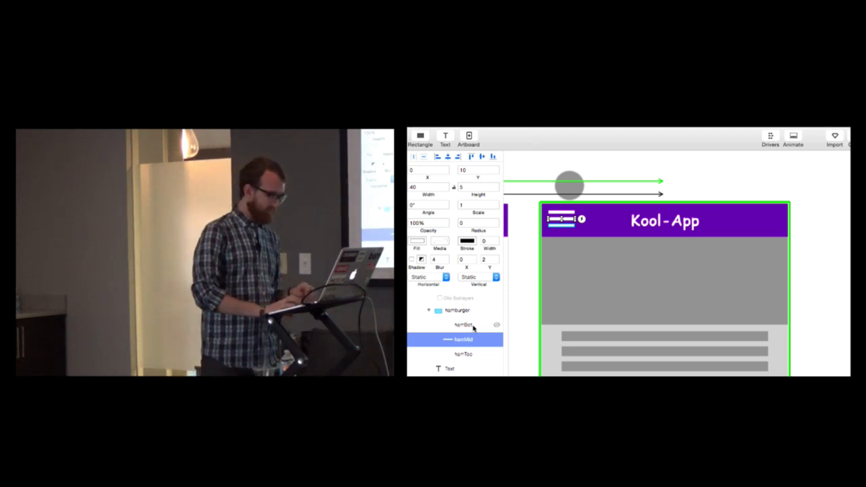
pyautogui.click(430, 204)
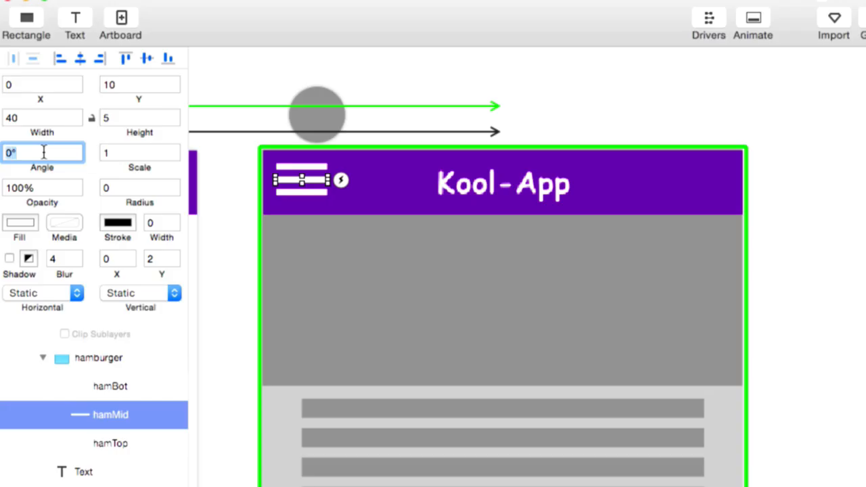
pyautogui.write('180')
pyautogui.press('Return')
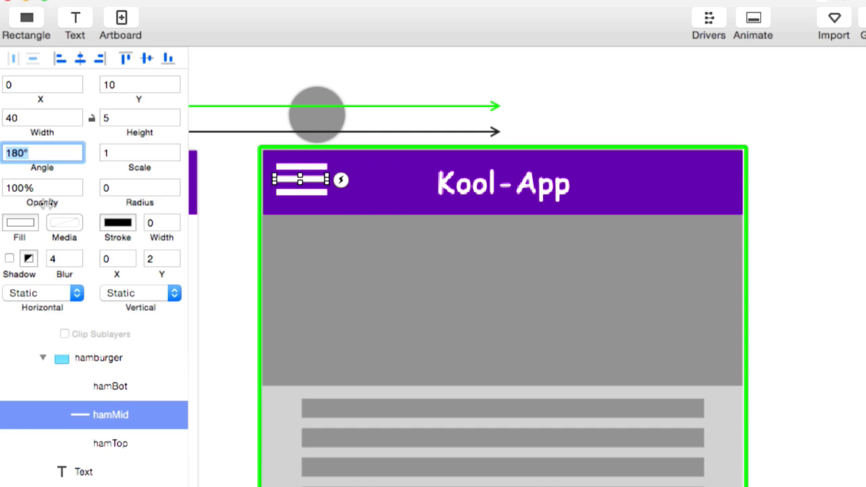
pyautogui.moveTo(42, 203); pyautogui.dragTo(2, 210)
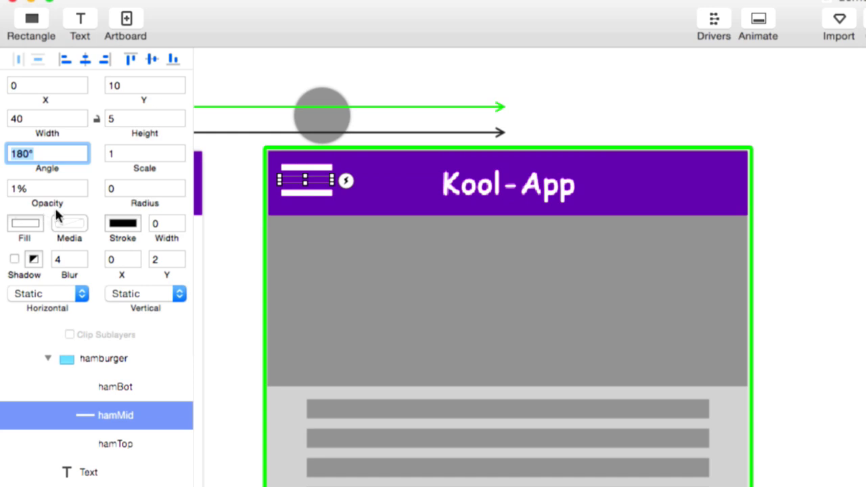
pyautogui.moveTo(60, 203); pyautogui.dragTo(39, 203)
# Step: Rotate Artboard 2's hamBot bar to 225° by entering 180+45 as its angle
pyautogui.click(112, 390)
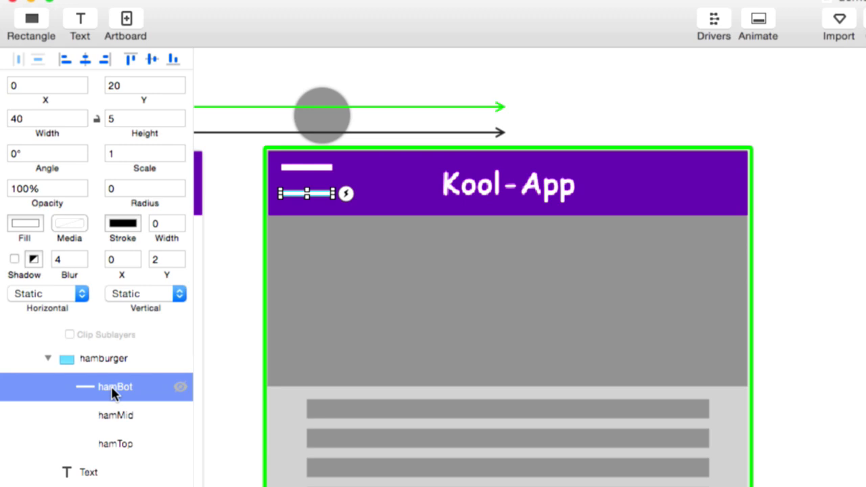
pyautogui.click(41, 155)
pyautogui.doubleClick(41, 154)
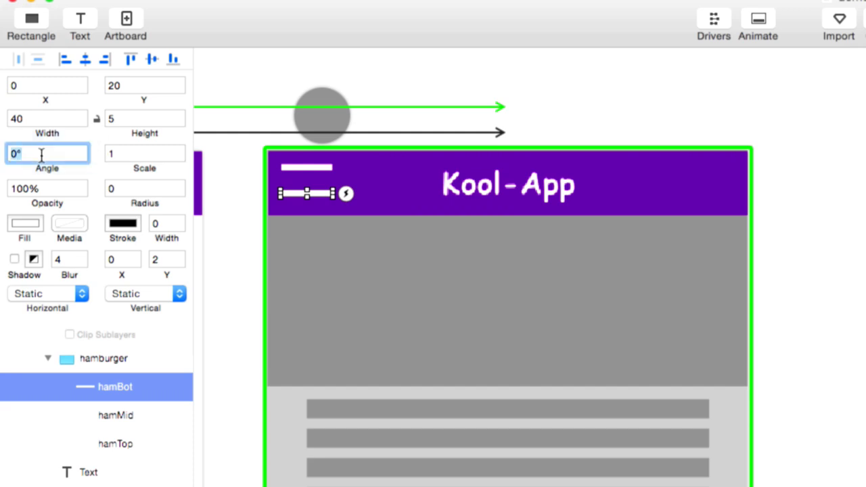
pyautogui.write('180+45')
pyautogui.press('Return')
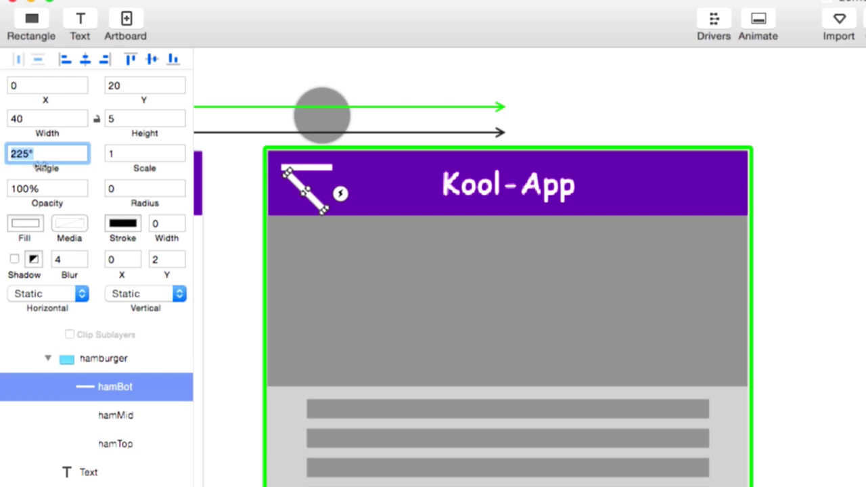
# Step: Rotate Artboard 2's hamTop bar to 135° by entering 180-45 as its angle
pyautogui.click(104, 441)
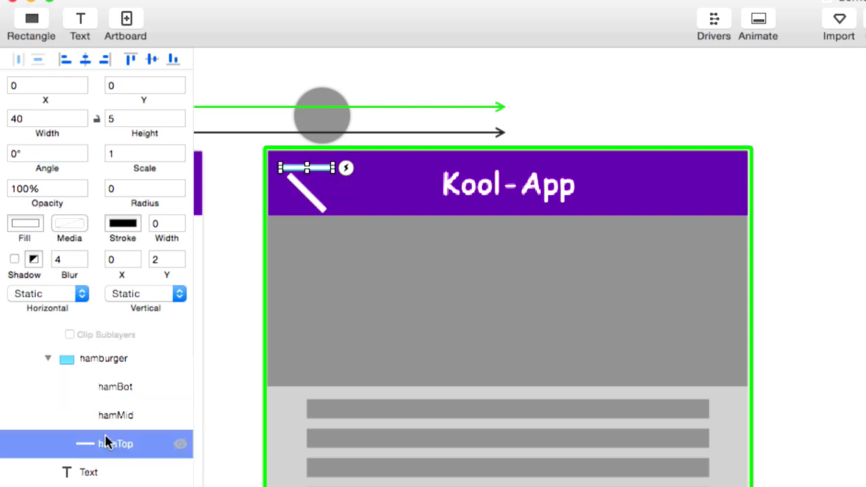
pyautogui.click(56, 150)
pyautogui.doubleClick(56, 151)
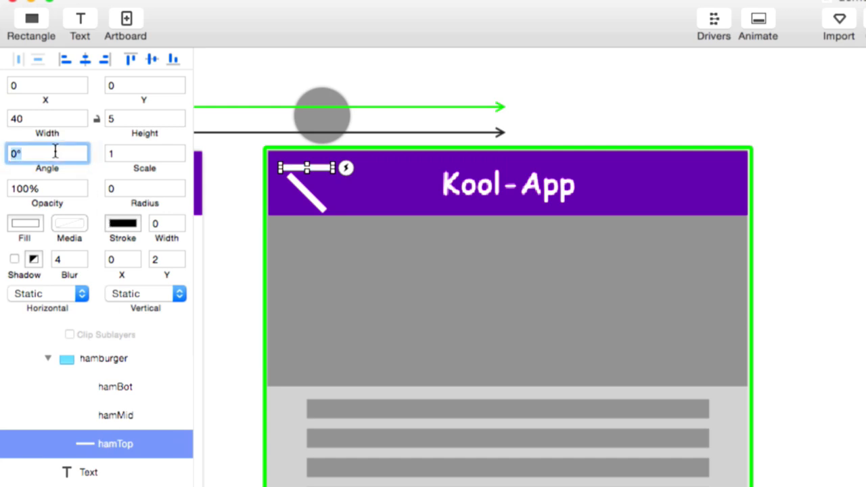
pyautogui.write('180-45')
pyautogui.press('Return')
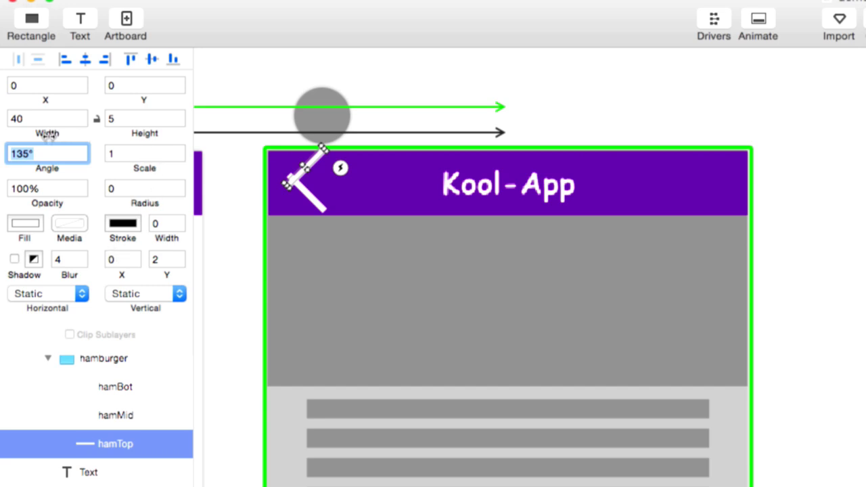
# Step: Shorten the rotated hamTop and hamBot bars in Artboard 2 to a width of 25 each
pyautogui.moveTo(46, 134); pyautogui.dragTo(42, 135)
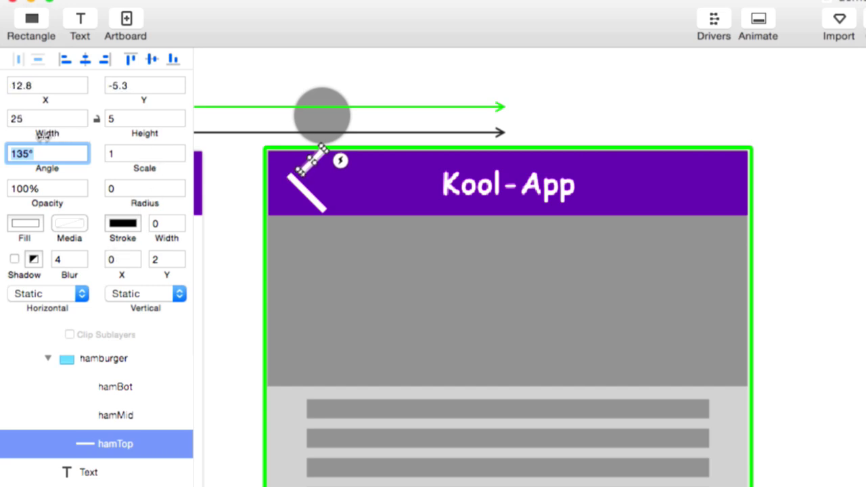
pyautogui.click(114, 387)
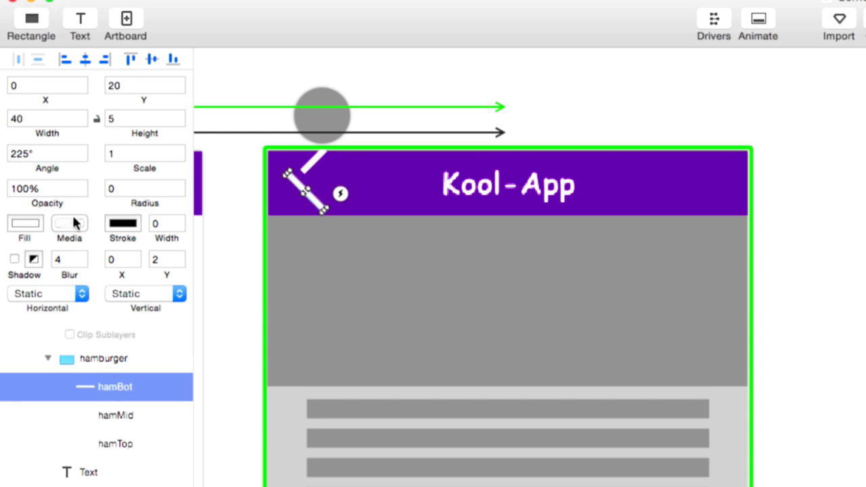
pyautogui.click(47, 122)
pyautogui.write('25')
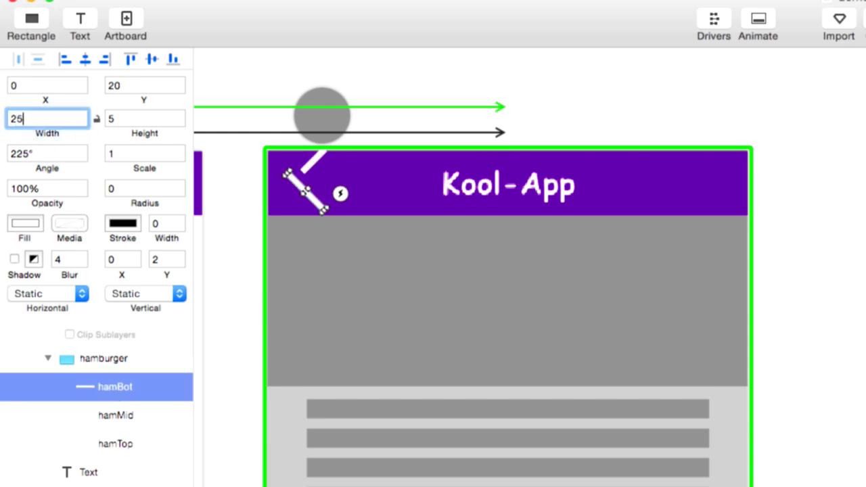
pyautogui.press('Return')
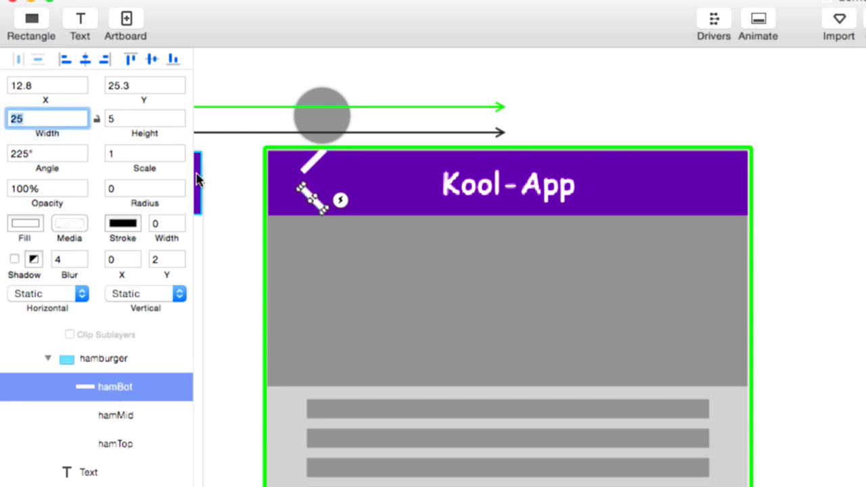
# Step: Restore the hamBot bar's width to 25 in Artboard 2's hamburger group
pyautogui.press('super+plus')
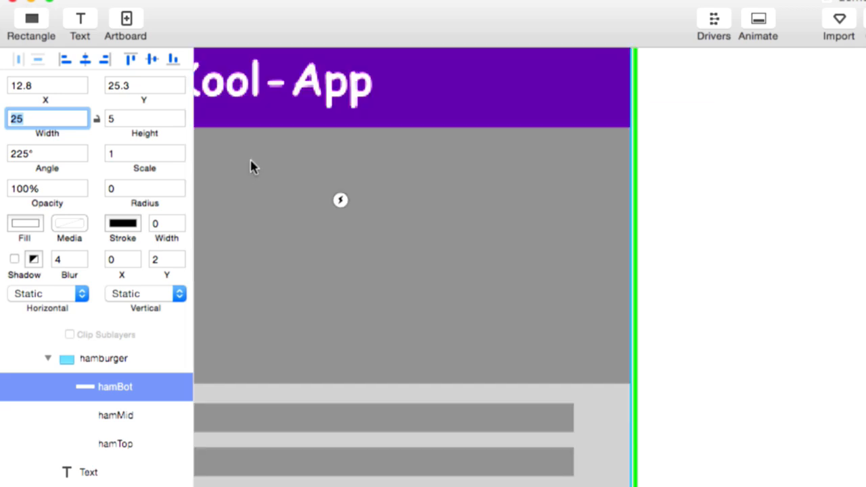
pyautogui.press('space')
pyautogui.moveTo(251, 167); pyautogui.dragTo(378, 211)
pyautogui.moveTo(220, 187); pyautogui.dragTo(410, 217)
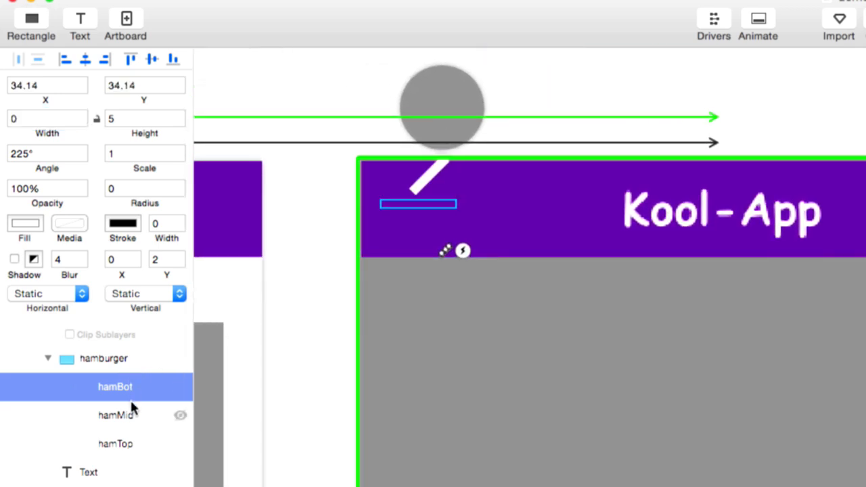
pyautogui.click(56, 122)
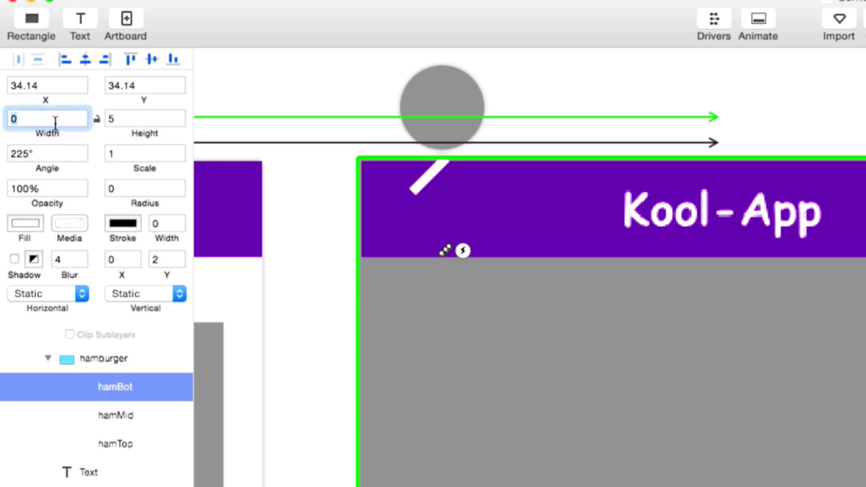
pyautogui.write('25')
pyautogui.press('Return')
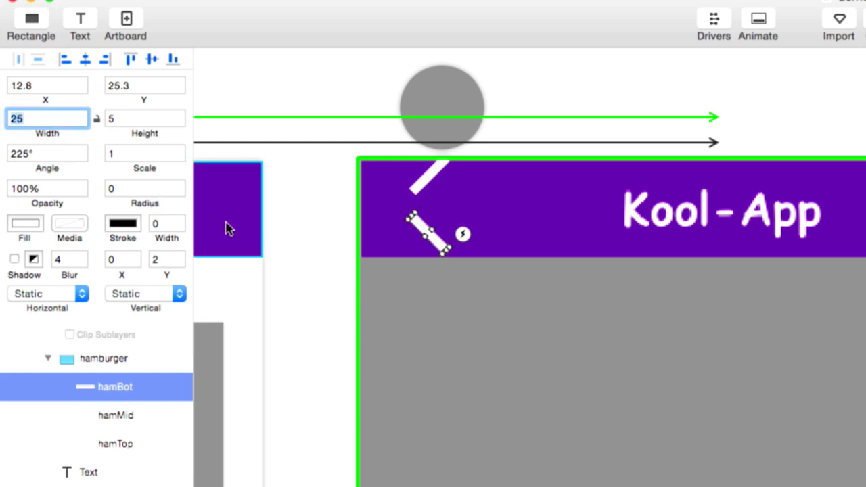
# Step: Move Artboard 2's hamBot bar to X 7.8 and Y 20.3 inside the hamburger group
pyautogui.click(280, 276)
pyautogui.click(138, 391)
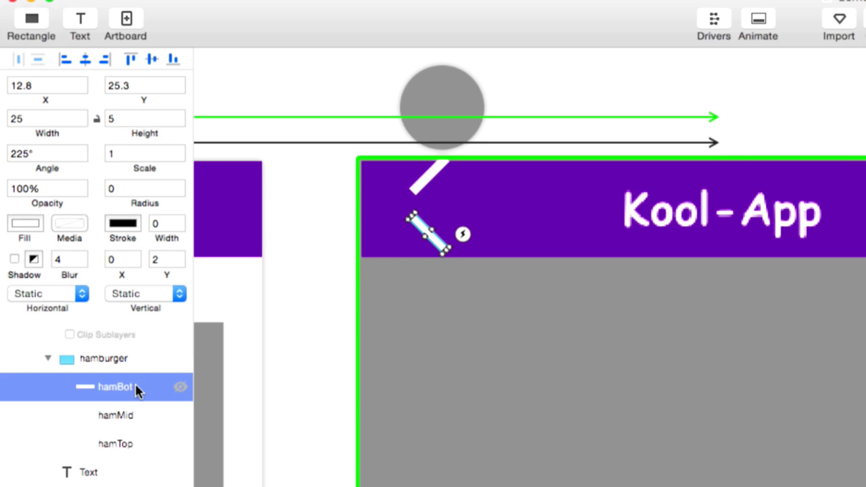
pyautogui.hotkey('shift', 'Up')
pyautogui.hotkey('shift', 'Down')
pyautogui.press('Up')
pyautogui.press('Up')
pyautogui.press('Up')
pyautogui.press('Up')
pyautogui.press('Up')
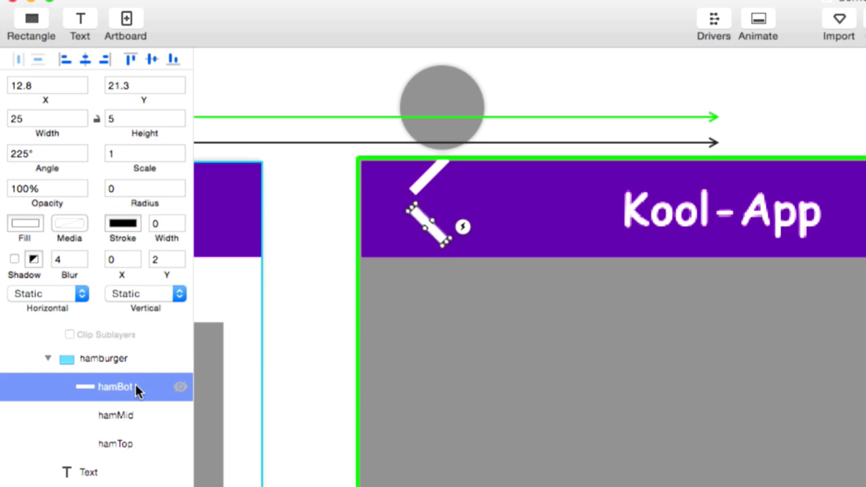
pyautogui.press('Left')
pyautogui.press('Left')
pyautogui.press('Left')
pyautogui.press('Left')
pyautogui.press('Left')
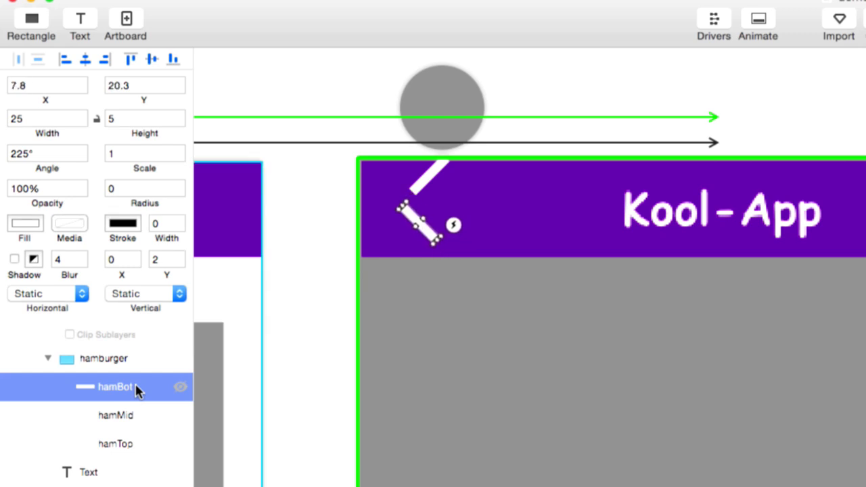
# Step: Move Artboard 2's hamTop bar to X 7.8 and lower it until its end meets the hamBot bar
pyautogui.click(128, 445)
pyautogui.press('Down')
pyautogui.press('Down')
pyautogui.press('Down')
pyautogui.press('Down')
pyautogui.press('Down')
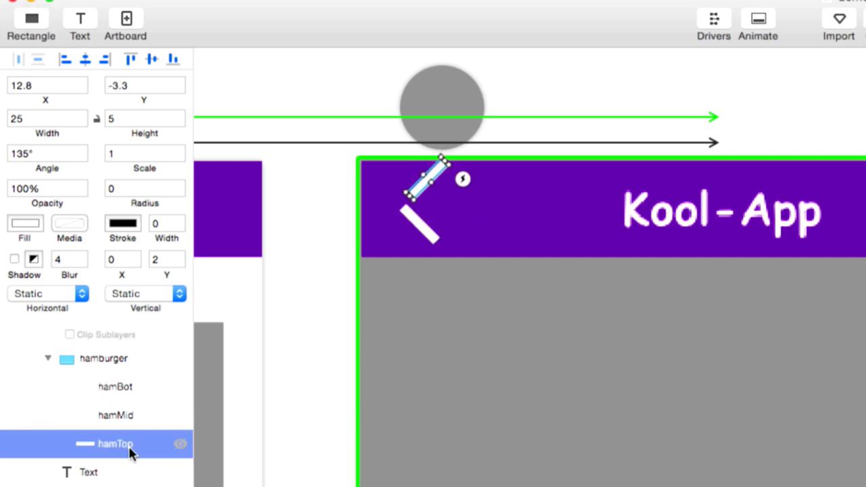
pyautogui.press('Left')
pyautogui.press('Left')
pyautogui.press('Left')
pyautogui.press('Left')
pyautogui.press('Left')
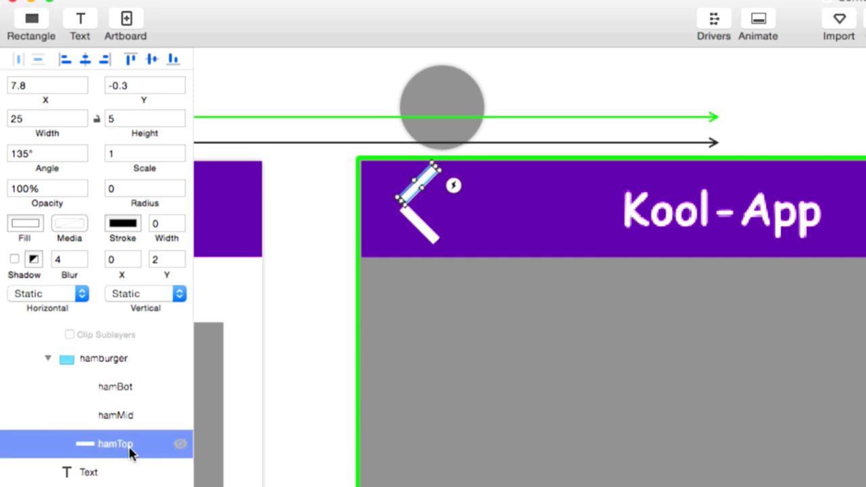
pyautogui.press('Down')
pyautogui.press('Down')
pyautogui.press('Down')
# Step: Raise Artboard 2's hamBot bar to Y 17.3 to close the arrow's tip against hamTop
pyautogui.click(133, 392)
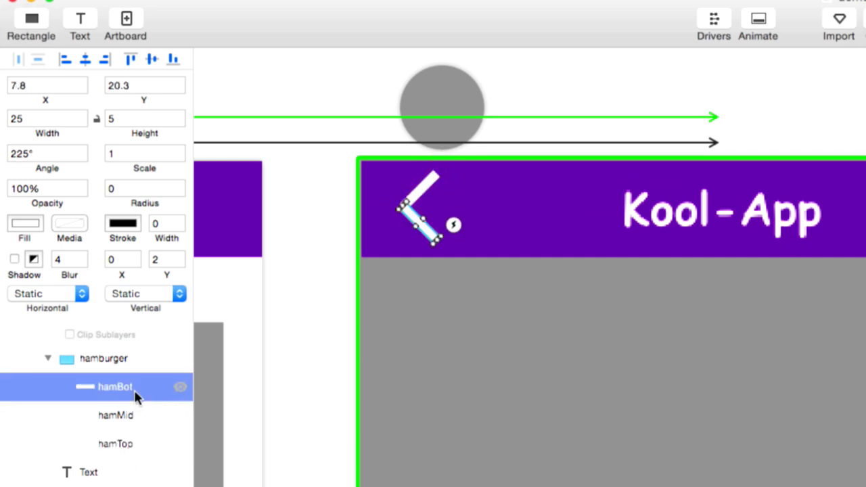
pyautogui.press('Up')
pyautogui.press('Up')
pyautogui.click(292, 306)
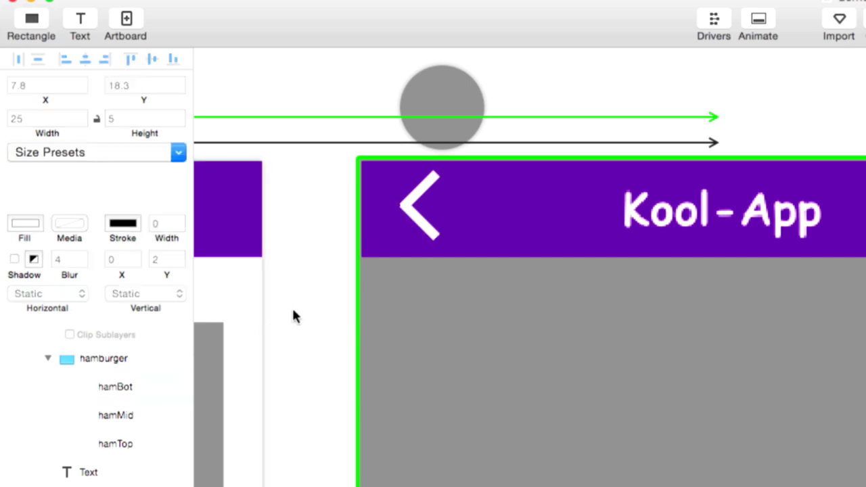
pyautogui.click(420, 223)
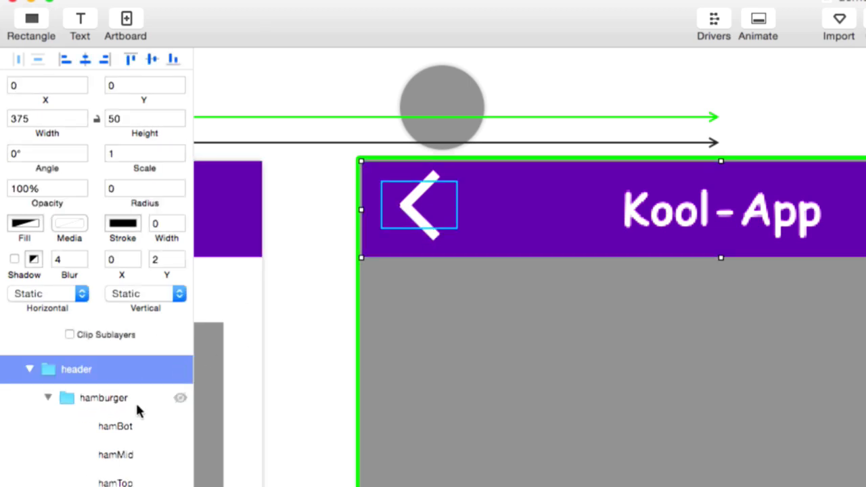
pyautogui.click(134, 421)
pyautogui.press('Up')
pyautogui.click(301, 357)
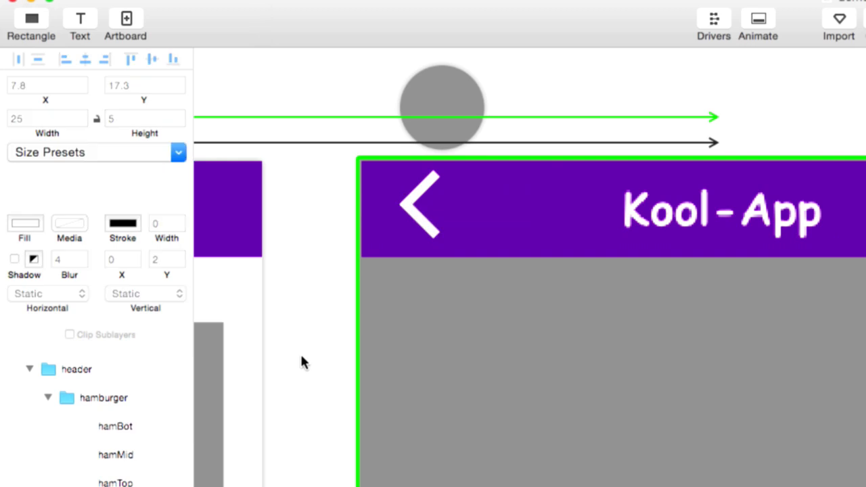
# Step: Shift the hamBot, hamMid and hamTop bars of Artboard 2 together slightly downward to centre the arrow vertically in the header
pyautogui.click(129, 435)
pyautogui.keyDown('shift'); pyautogui.click(127, 479); pyautogui.keyUp('shift')
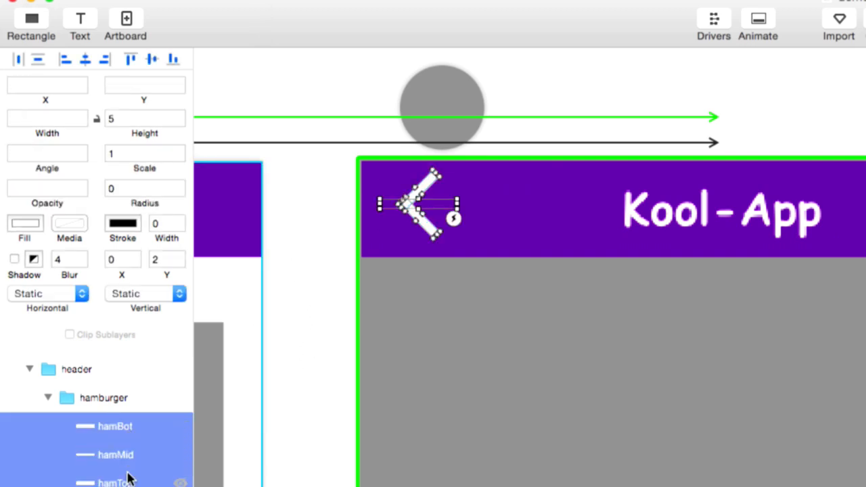
pyautogui.press('Up')
pyautogui.press('Up')
pyautogui.press('Up')
pyautogui.press('Up')
pyautogui.press('Up')
pyautogui.press('Up')
pyautogui.press('Up')
pyautogui.press('Up')
pyautogui.press('Up')
pyautogui.press('Up')
pyautogui.press('Up')
pyautogui.press('Up')
pyautogui.press('Up')
pyautogui.press('Up')
pyautogui.press('Up')
pyautogui.press('Up')
pyautogui.press('Up')
pyautogui.press('Up')
pyautogui.press('Up')
pyautogui.press('Up')
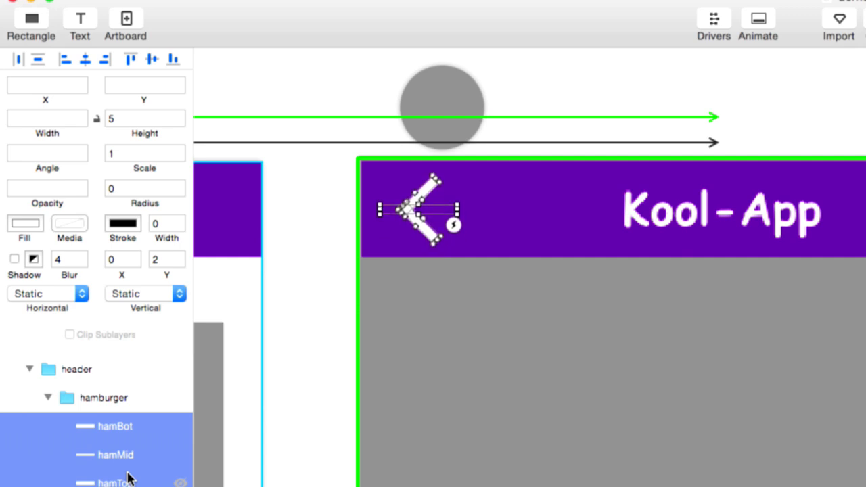
pyautogui.click(287, 398)
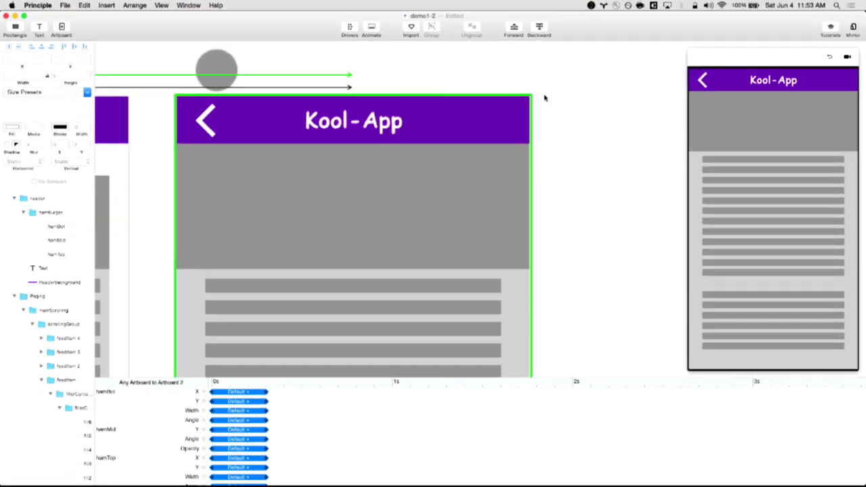
# Step: Play the feed-to-detail transition several times in the preview to check how the hamburger icon turns into the back arrow
pyautogui.click(340, 175)
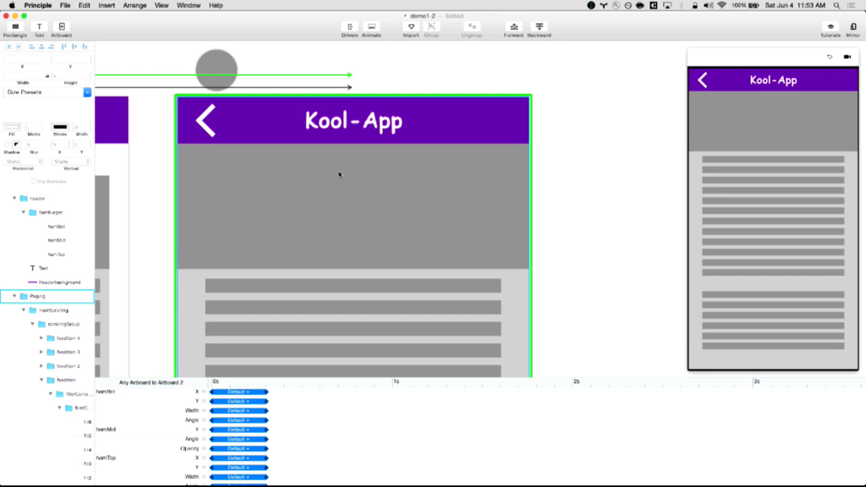
pyautogui.hscroll(-1, 198, 174)
pyautogui.press('super+minus')
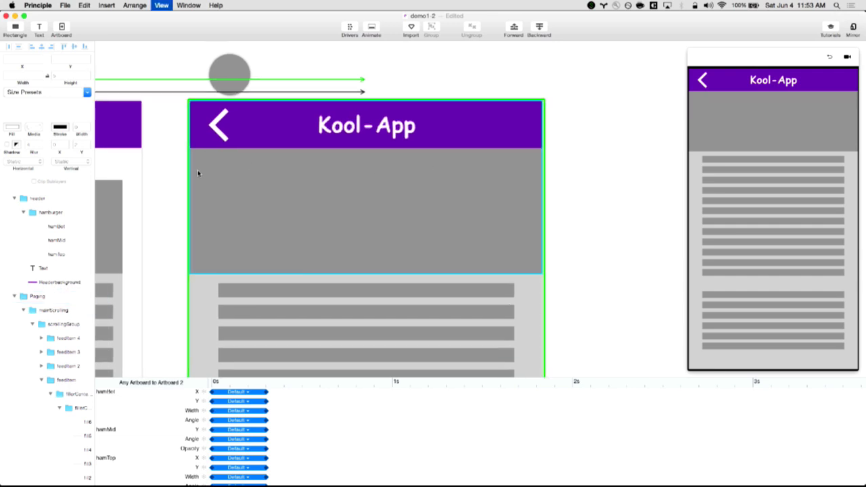
pyautogui.click(183, 188)
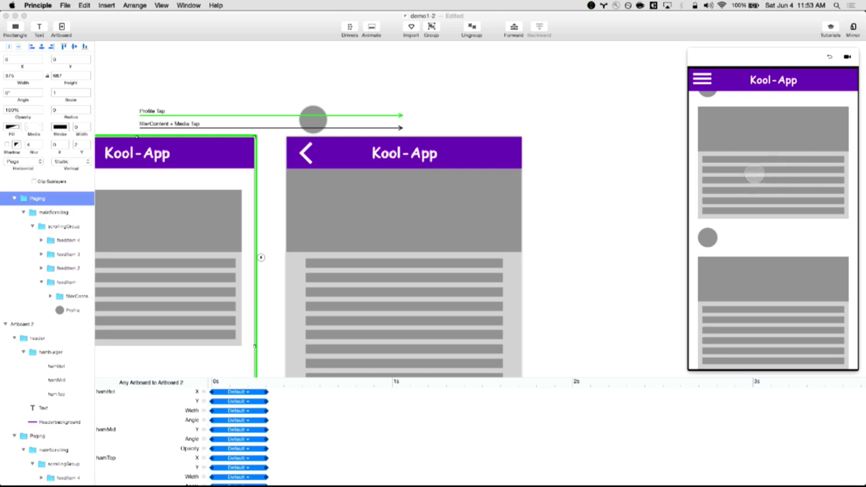
pyautogui.click(780, 169)
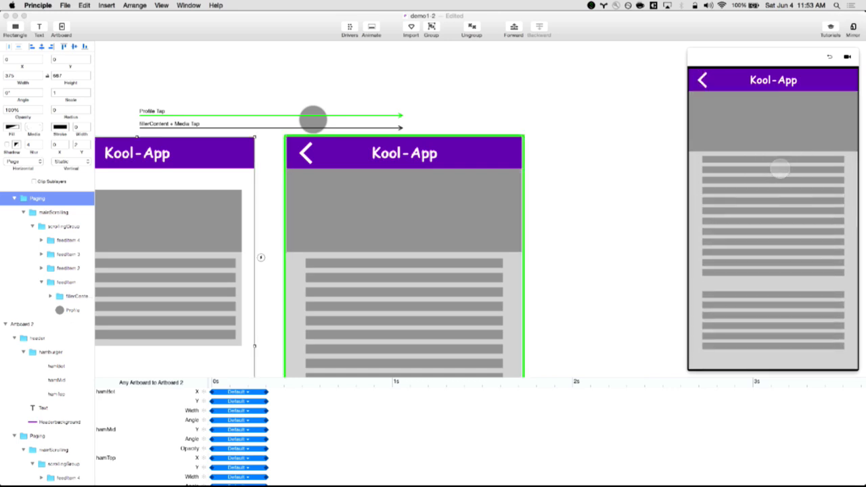
pyautogui.click(780, 169)
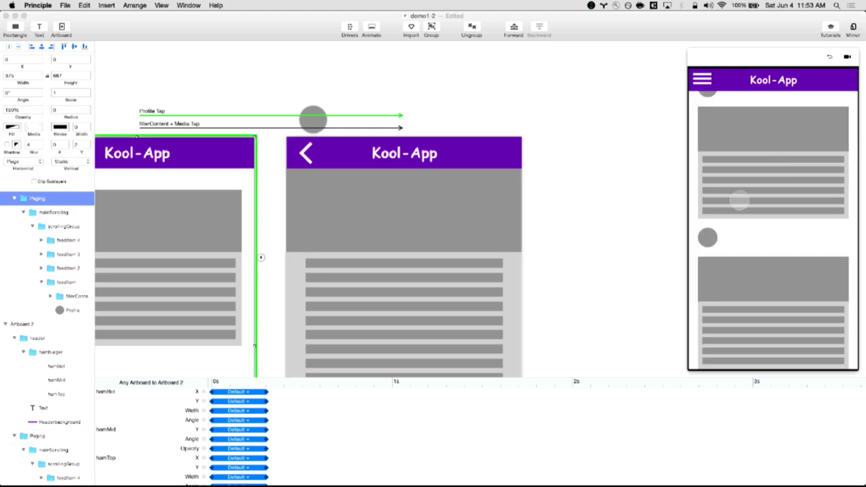
pyautogui.click(746, 192)
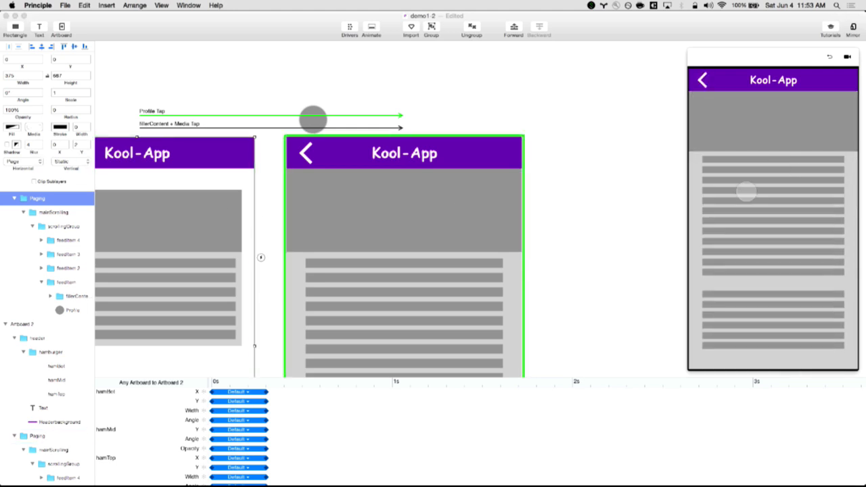
pyautogui.click(185, 235)
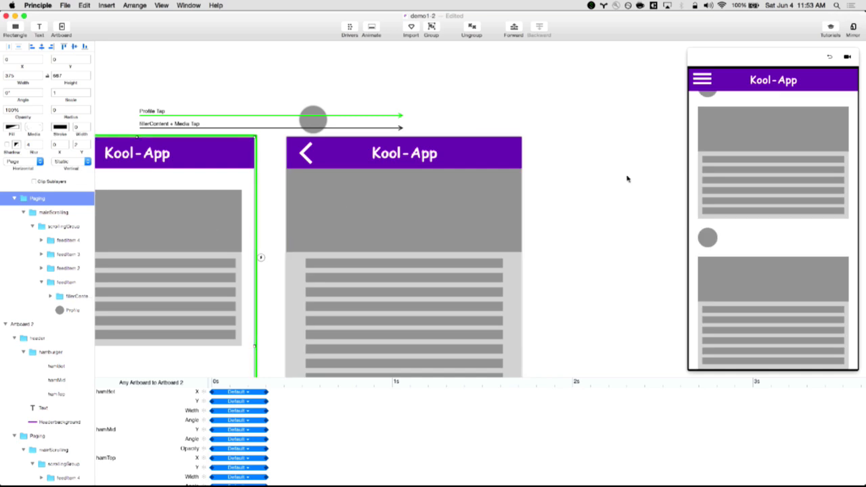
pyautogui.click(718, 167)
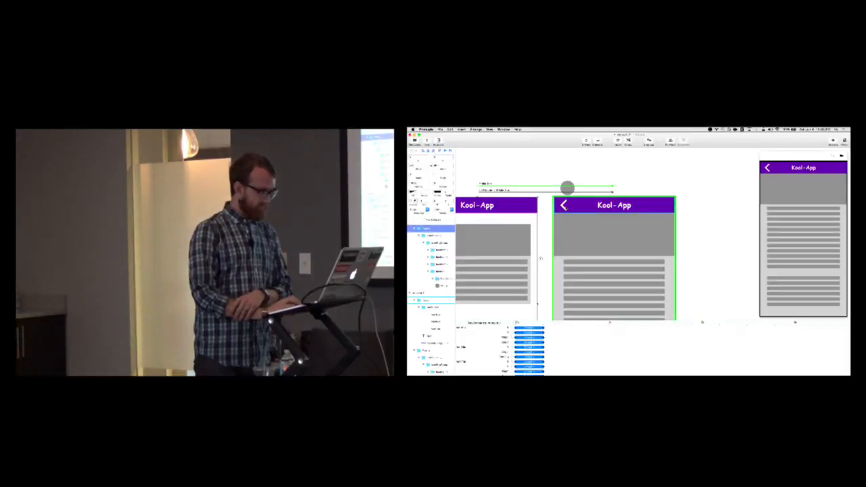
# Step: Add a Tap interaction from Artboard 2's hamburger group back to Artboard 1
pyautogui.click(566, 206)
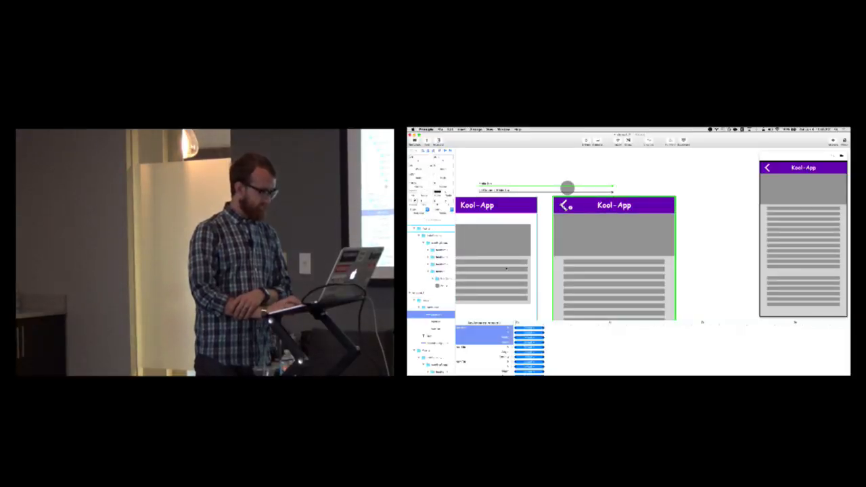
pyautogui.click(434, 308)
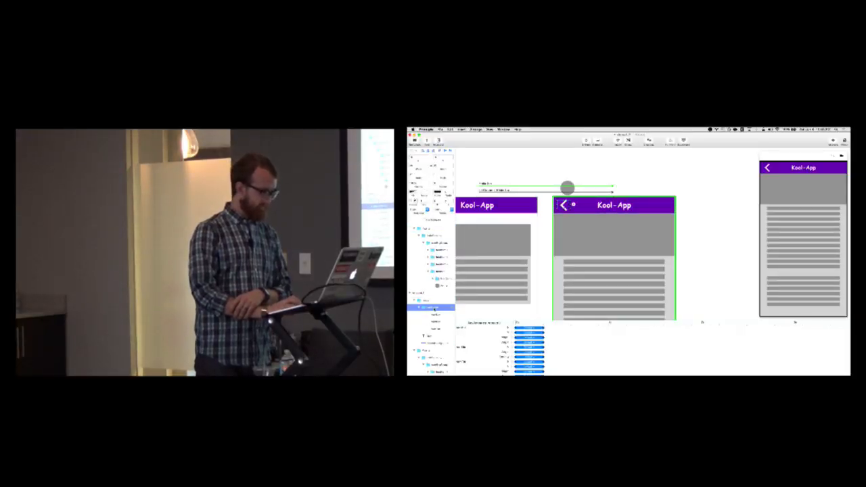
pyautogui.click(426, 315)
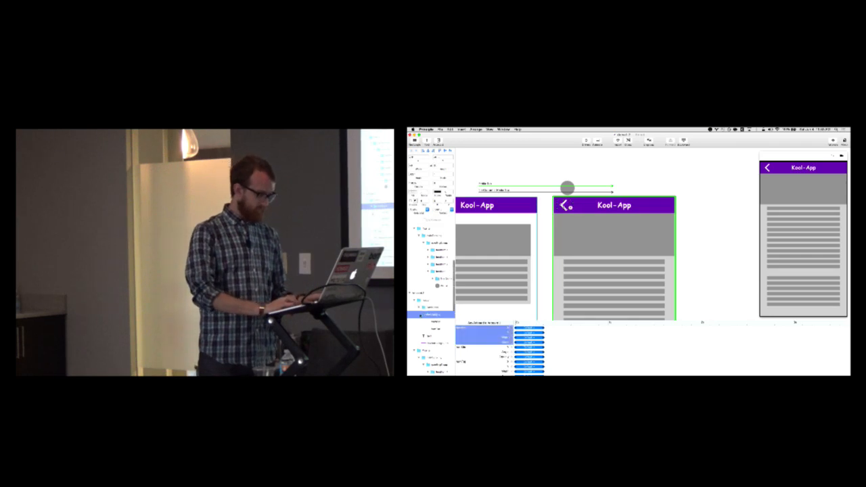
pyautogui.click(441, 304)
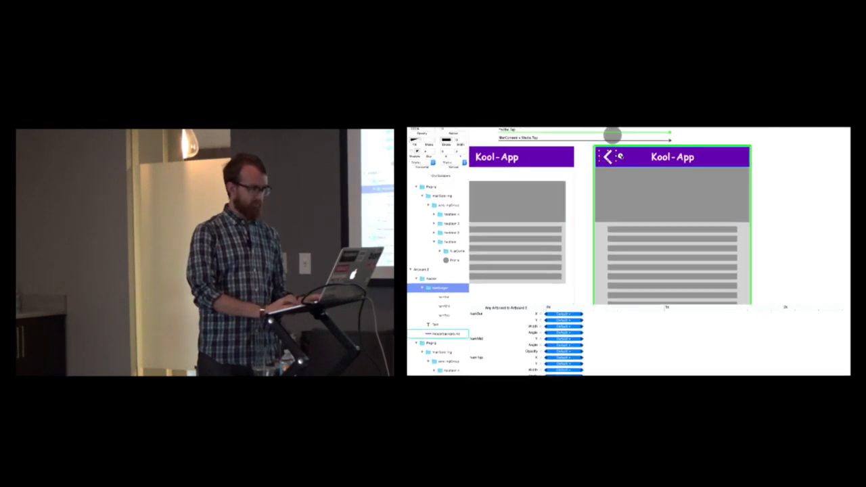
pyautogui.click(612, 135)
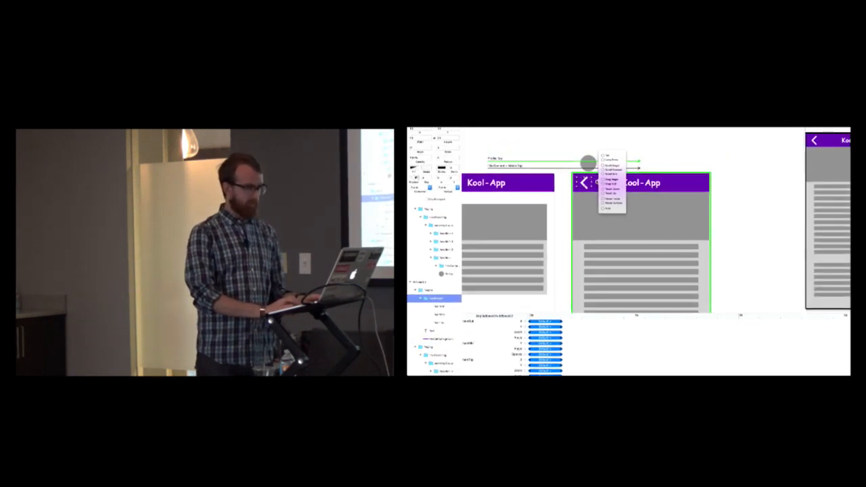
pyautogui.moveTo(603, 156); pyautogui.dragTo(509, 202)
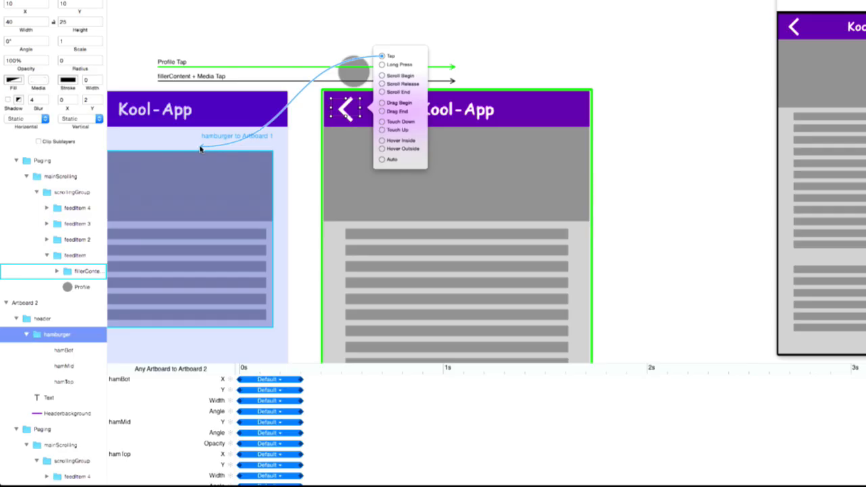
pyautogui.moveTo(200, 149); pyautogui.dragTo(201, 149)
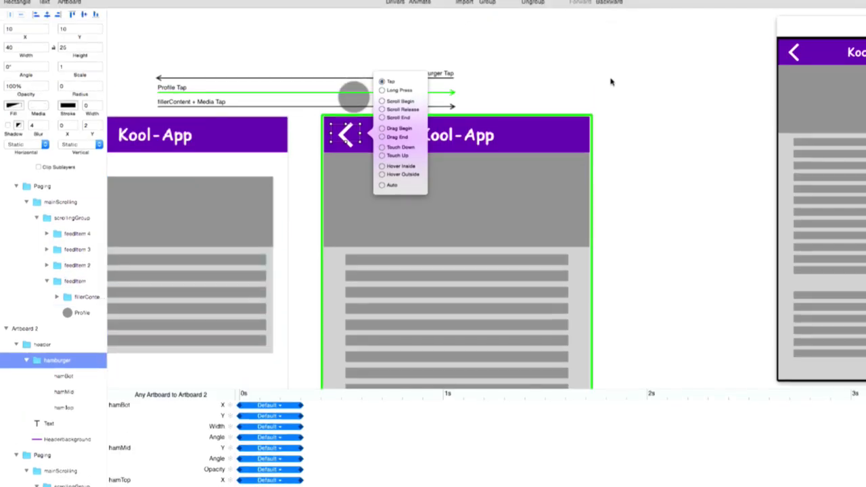
pyautogui.click(611, 82)
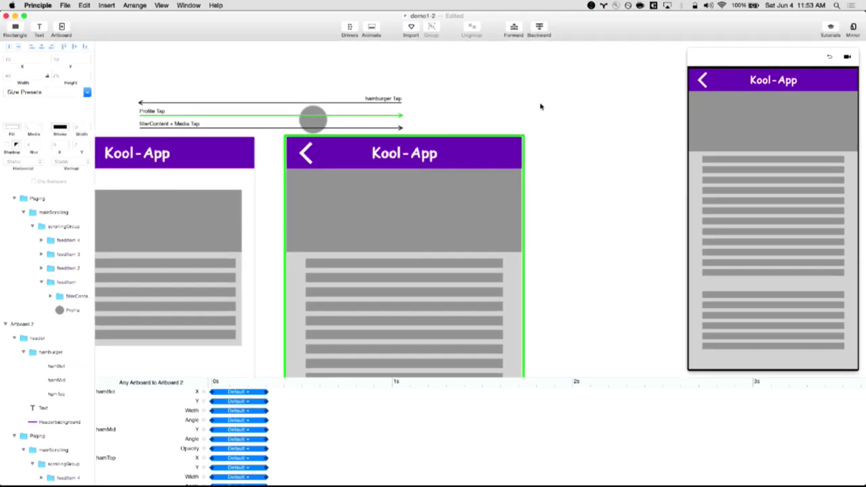
# Step: Test the back arrow in the preview by returning to the feed, reopening the feed item and going back again
pyautogui.click(793, 52)
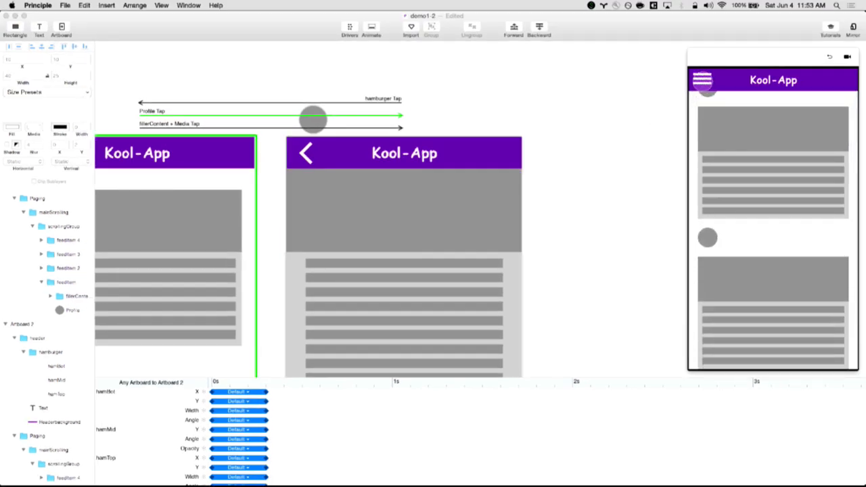
pyautogui.click(557, 144)
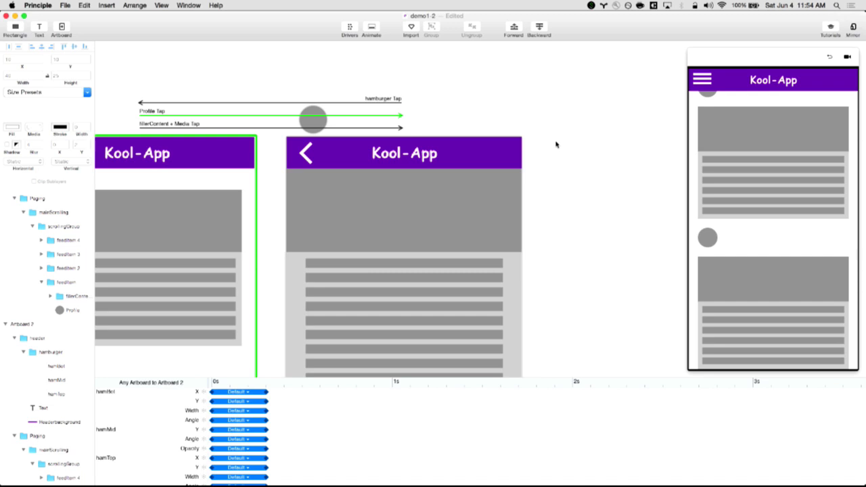
pyautogui.click(753, 177)
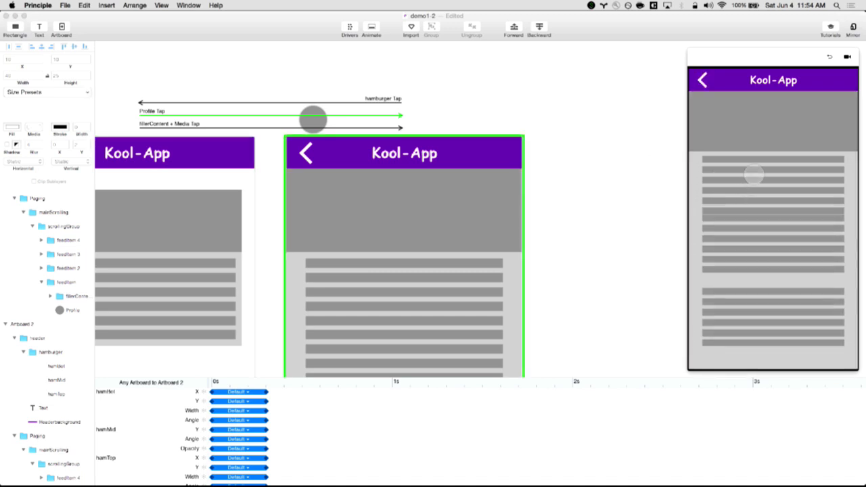
pyautogui.click(703, 80)
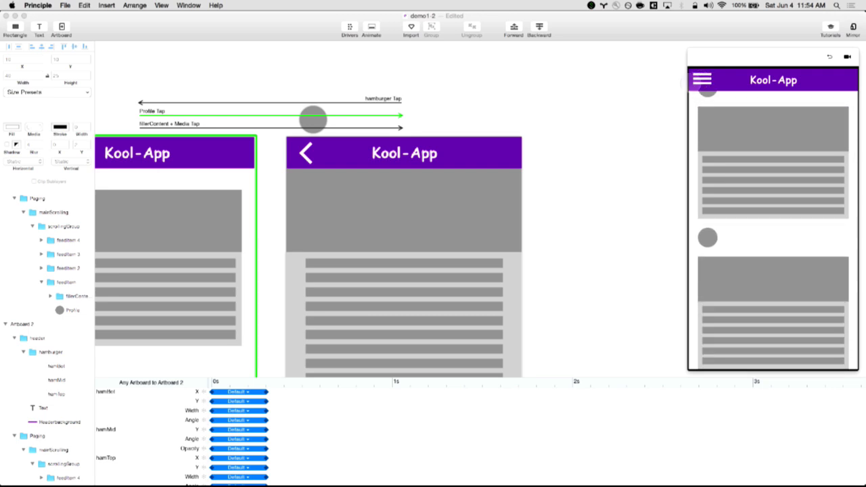
pyautogui.click(615, 124)
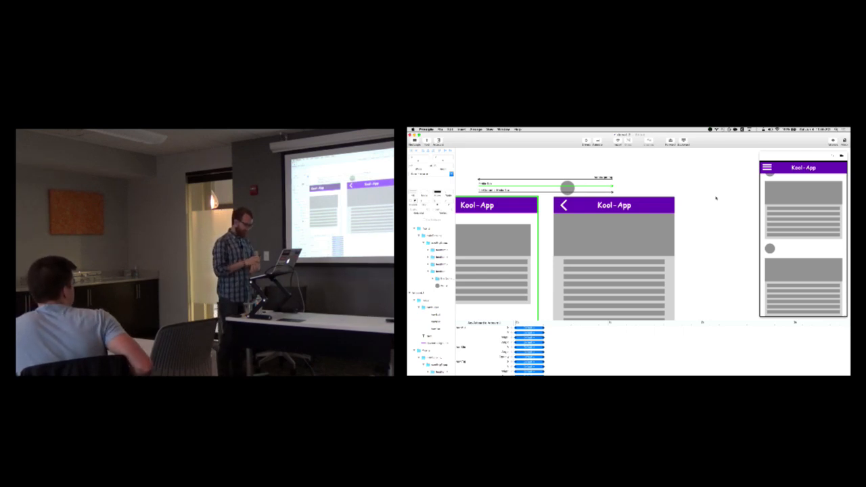
pyautogui.hscroll(-5, 717, 198)
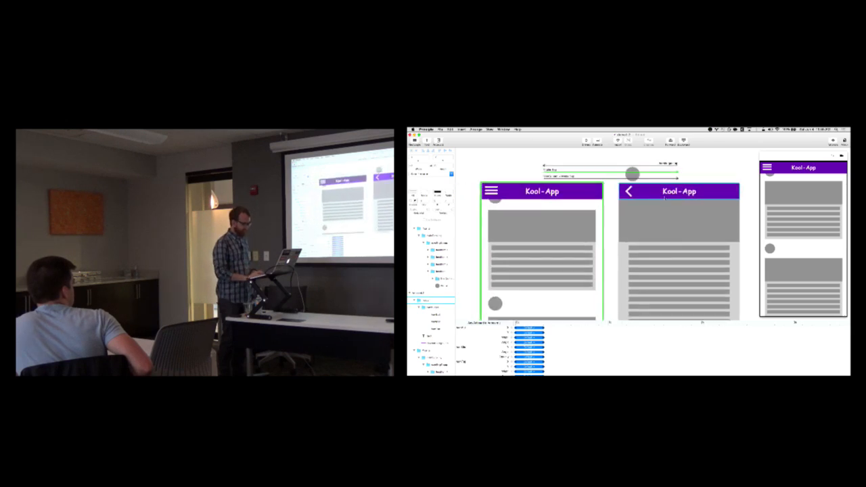
pyautogui.scroll(-3, 665, 199)
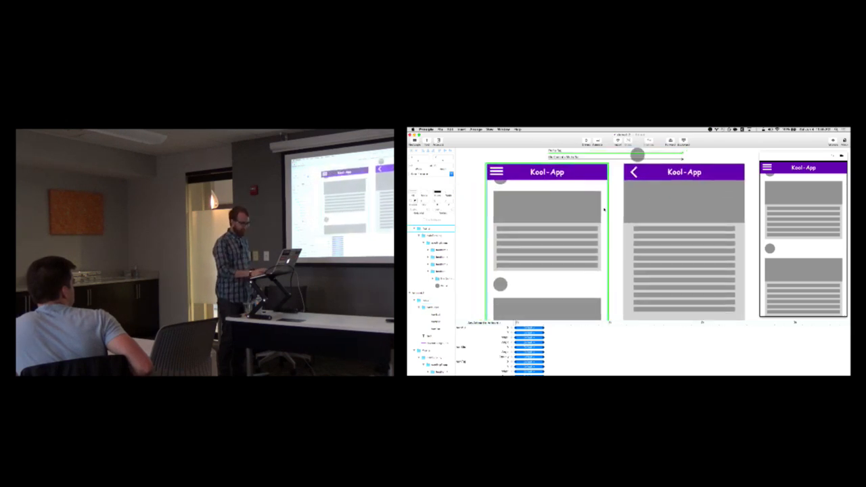
# Step: Try to trim the top edges of Artboard 1's mainScrolling and Paging groups so they start just below the header
pyautogui.hscroll(4, 604, 209)
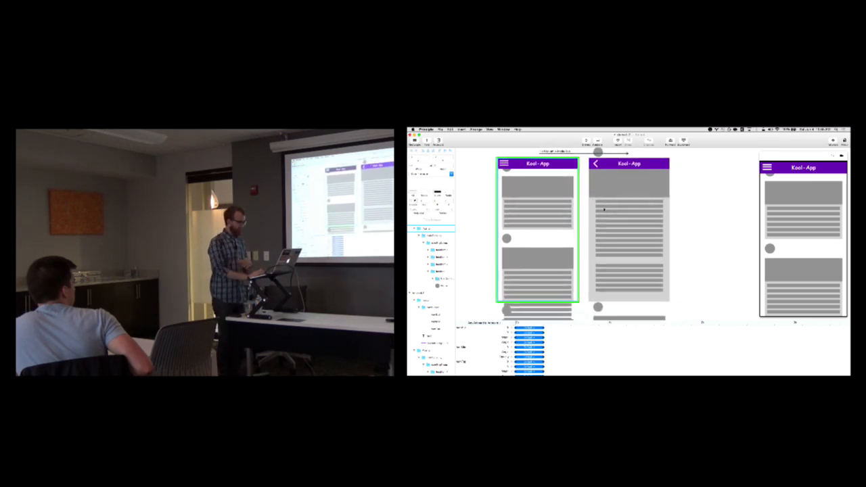
pyautogui.scroll(1, 528, 201)
pyautogui.scroll(2, 527, 201)
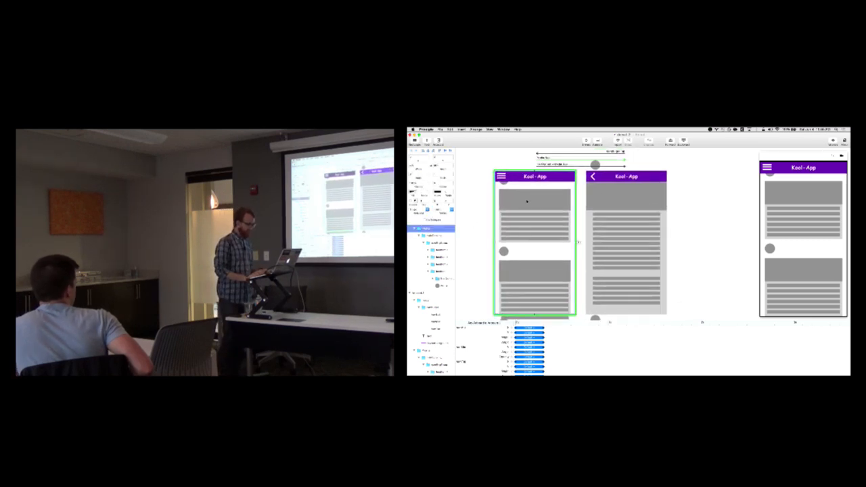
pyautogui.click(432, 235)
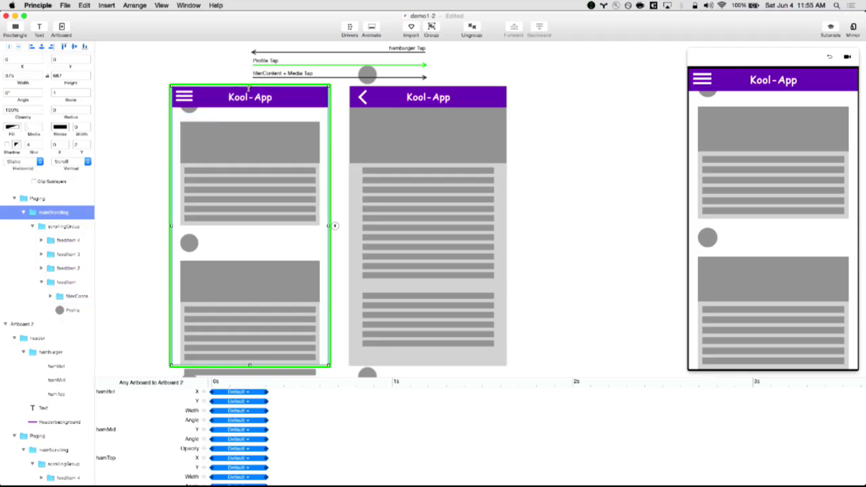
pyautogui.moveTo(248, 88); pyautogui.dragTo(248, 109)
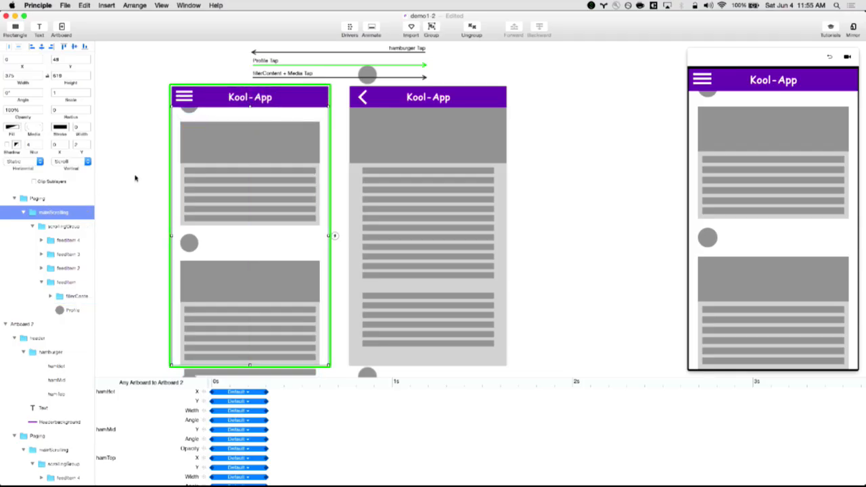
pyautogui.scroll(3, 195, 209)
pyautogui.scroll(-3, 196, 209)
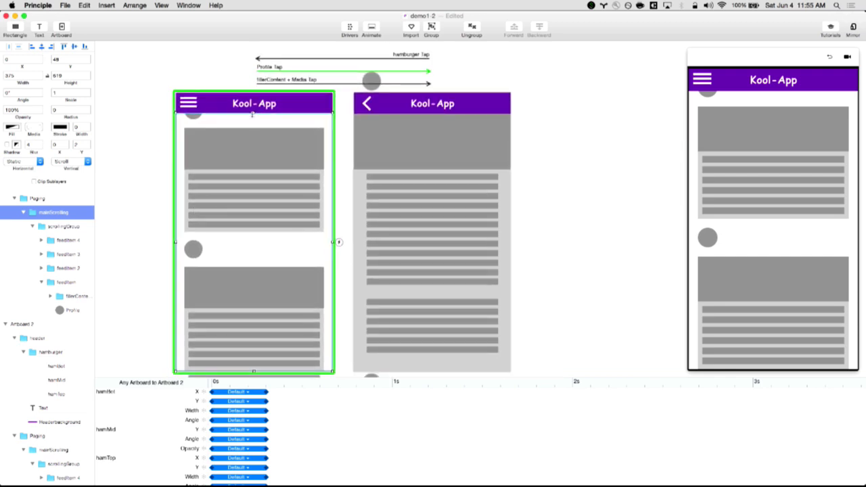
pyautogui.moveTo(251, 115); pyautogui.dragTo(255, 92)
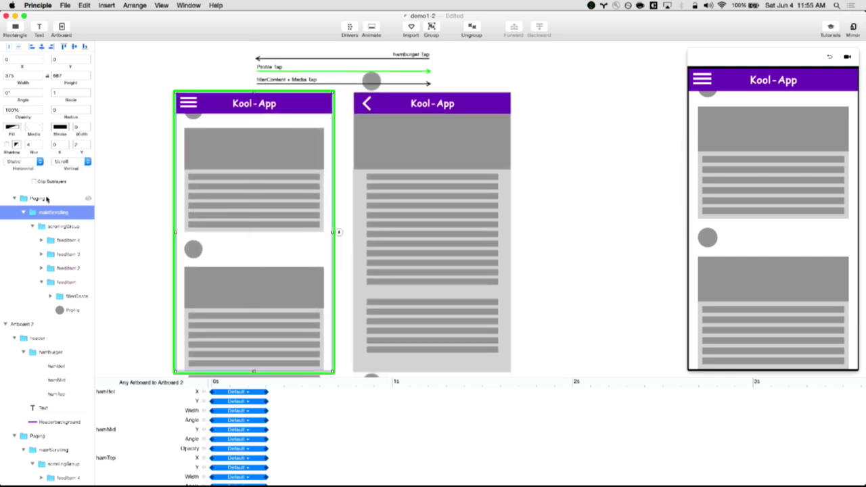
pyautogui.click(47, 198)
pyautogui.moveTo(254, 93); pyautogui.dragTo(255, 113)
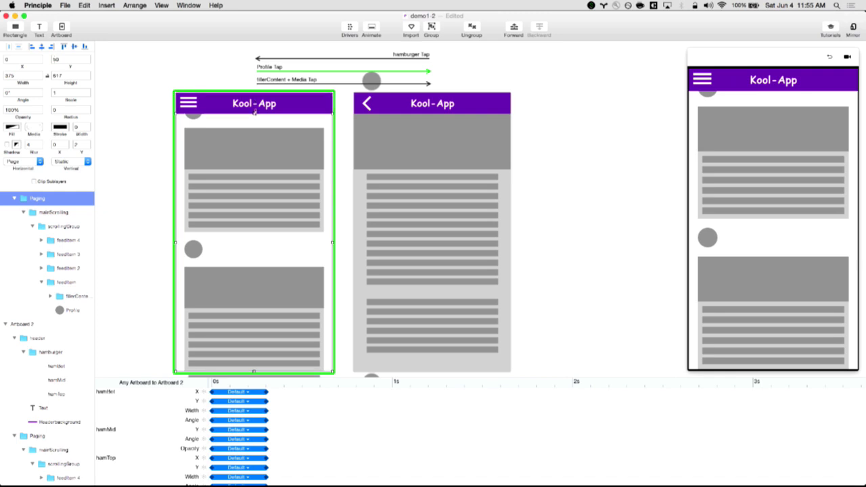
# Step: Extend Artboard 1's scrollingGroup to a height of 1357 and shift it down to Y 67, clear of the header
pyautogui.click(63, 227)
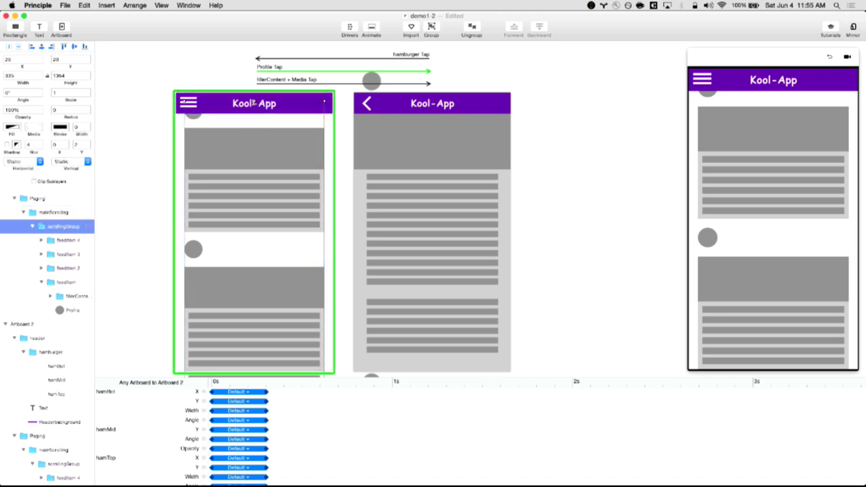
pyautogui.moveTo(254, 102)
pyautogui.mouseDown()
pyautogui.moveTo(254, 127)
pyautogui.moveTo(254, 100)
pyautogui.mouseUp()
pyautogui.hotkey('shift', 'Down')
pyautogui.hotkey('shift', 'Down')
pyautogui.hotkey('shift', 'Down')
pyautogui.hotkey('shift', 'Down')
pyautogui.hotkey('shift', 'Down')
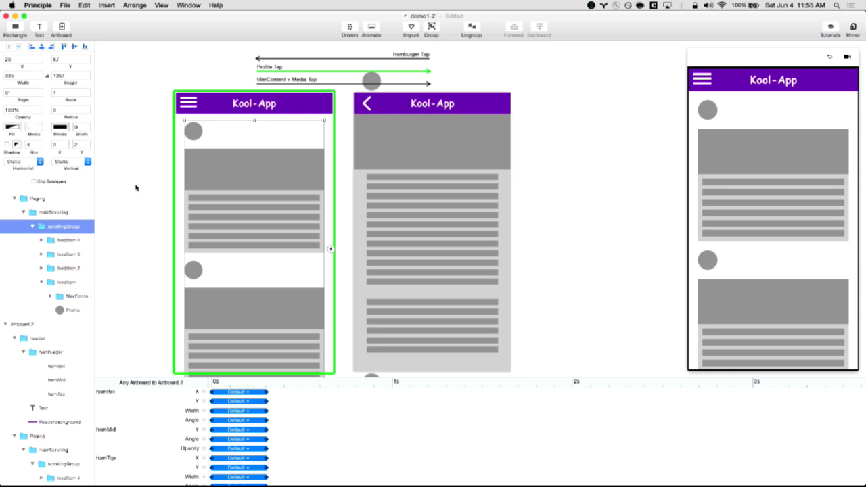
# Step: Scroll the feed in the preview to check the spacing between the header and the first feed item
pyautogui.scroll(-3, 135, 187)
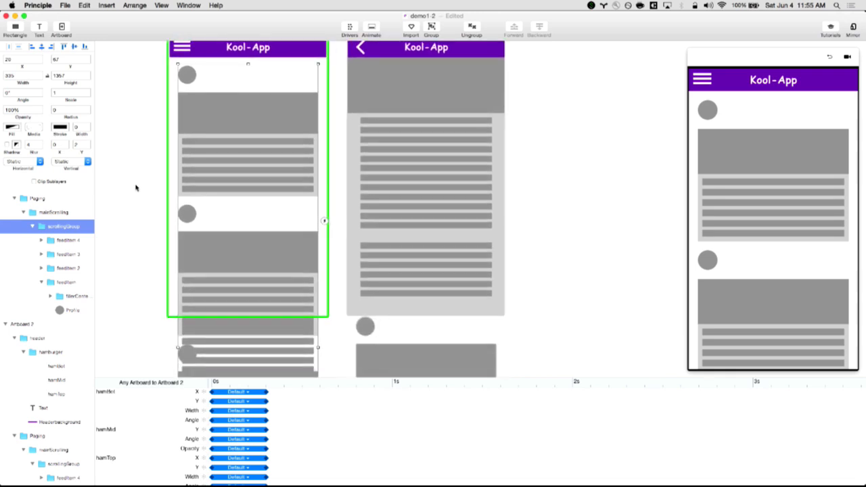
pyautogui.scroll(2, 135, 188)
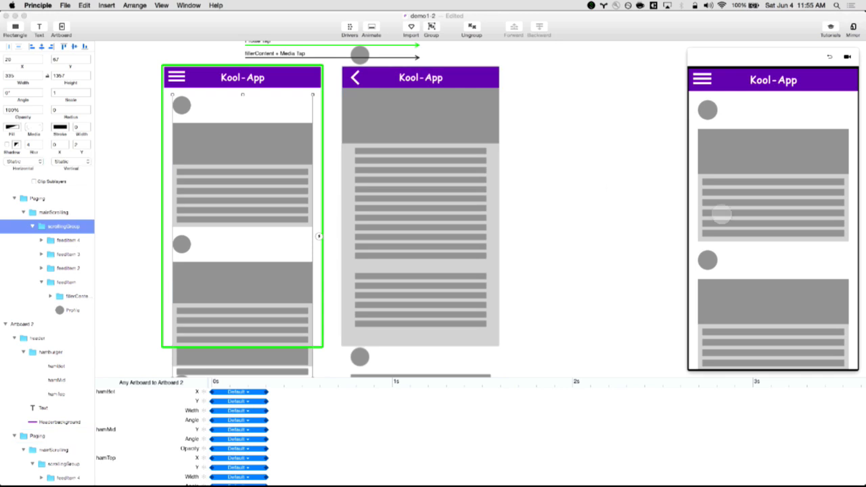
pyautogui.scroll(-2, 711, 217)
pyautogui.scroll(2, 721, 213)
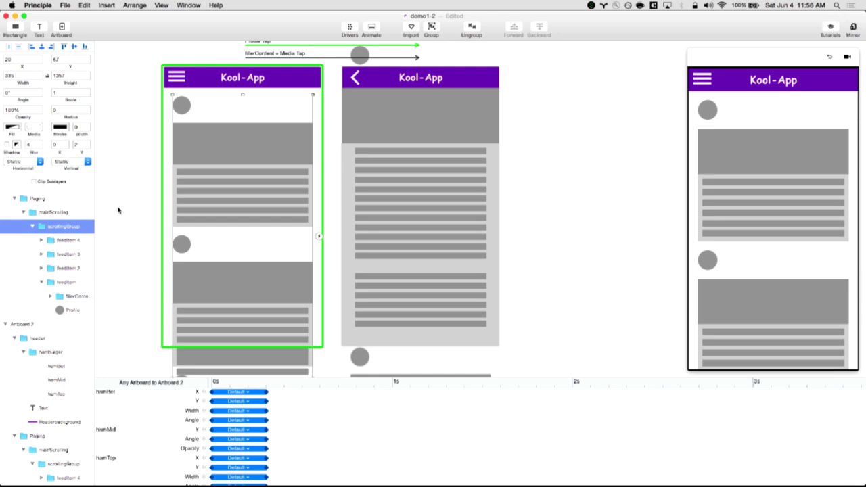
# Step: Extend the top edge of Artboard 2's Media block up to the header, making the block 137 high
pyautogui.click(446, 126)
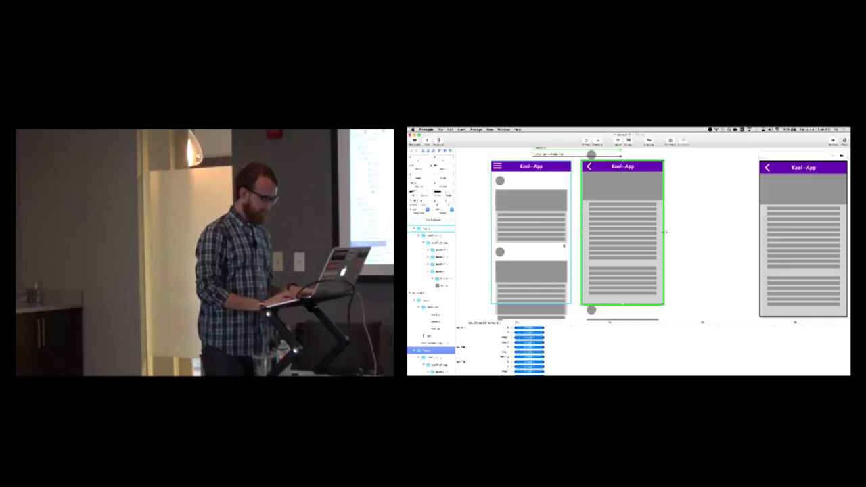
pyautogui.keyDown('super'); pyautogui.click(617, 195); pyautogui.keyUp('super')
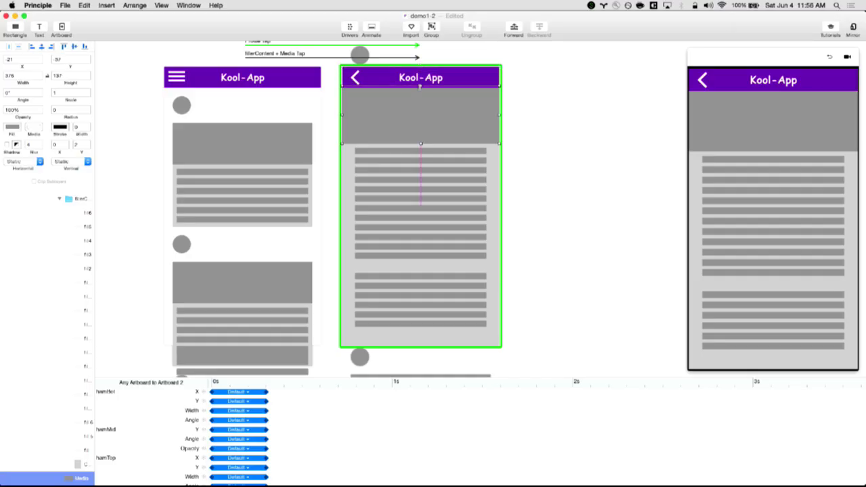
pyautogui.click(586, 87)
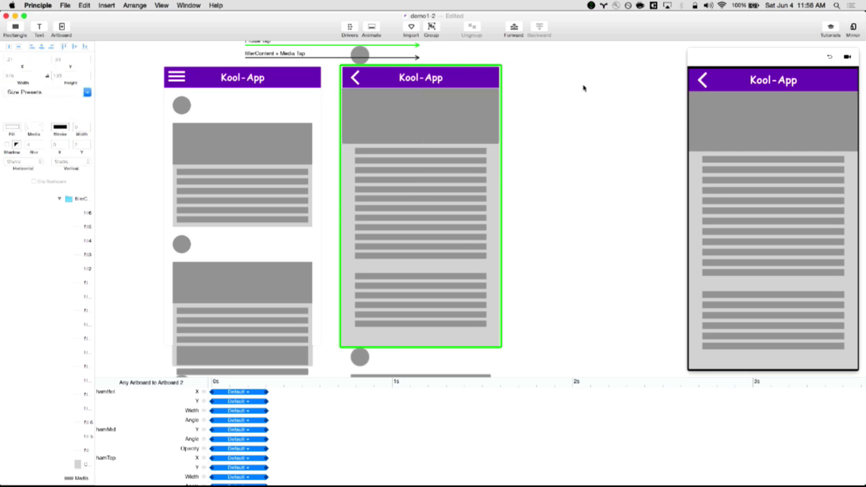
pyautogui.click(387, 110)
pyautogui.doubleClick(388, 110)
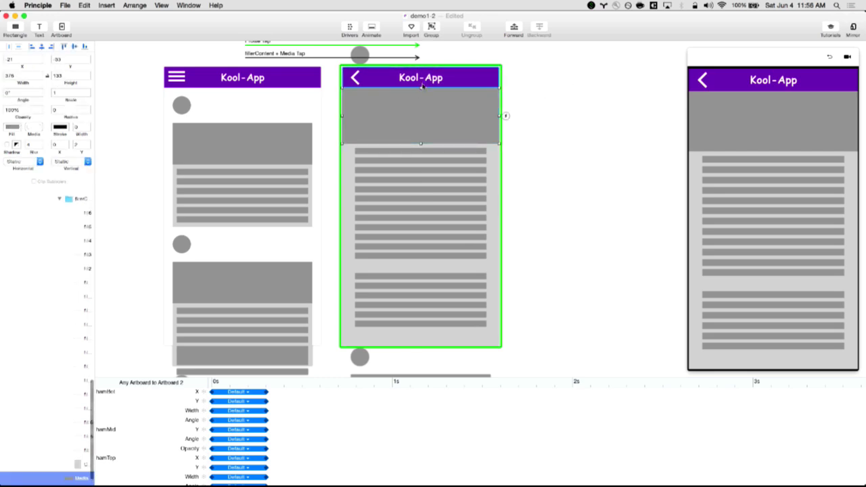
pyautogui.click(551, 86)
# Step: Test the preview by going back to the feed, reopening the item, returning again, scrolling the feed and opening the item once more
pyautogui.hscroll(-2, 546, 174)
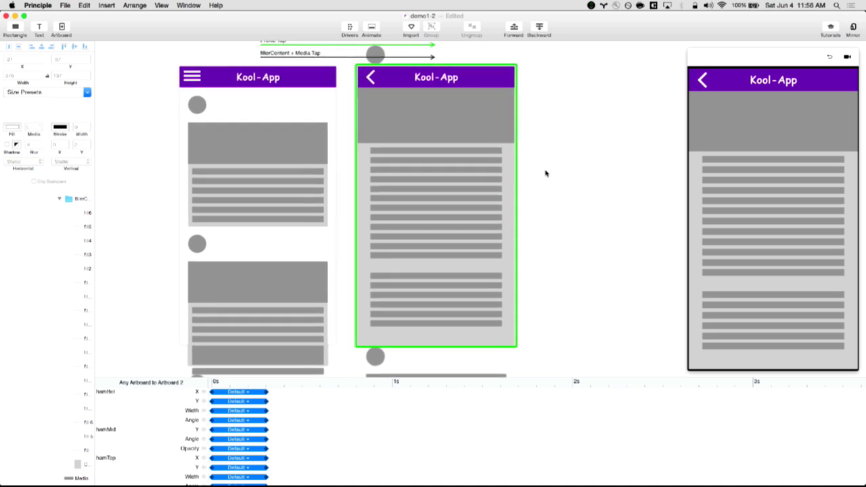
pyautogui.scroll(3, 546, 174)
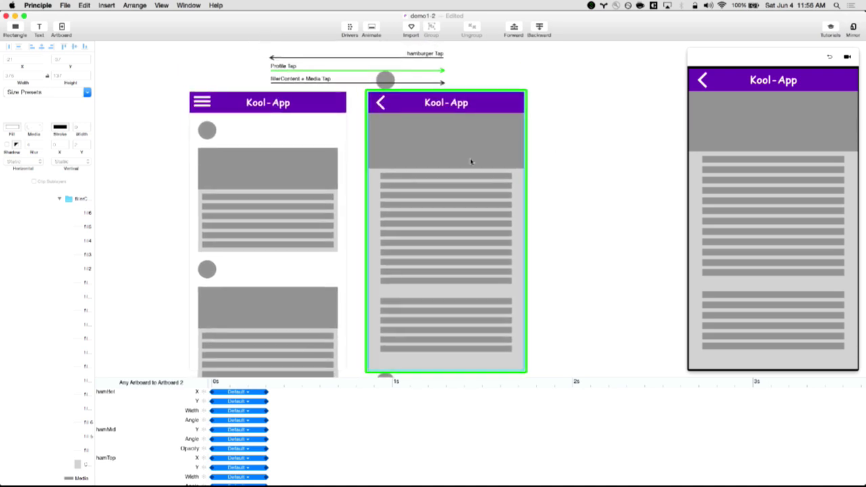
pyautogui.click(702, 79)
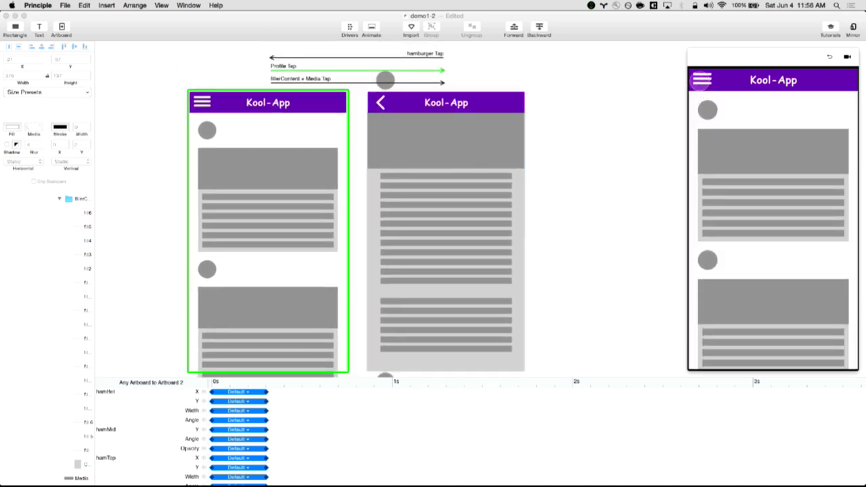
pyautogui.click(745, 158)
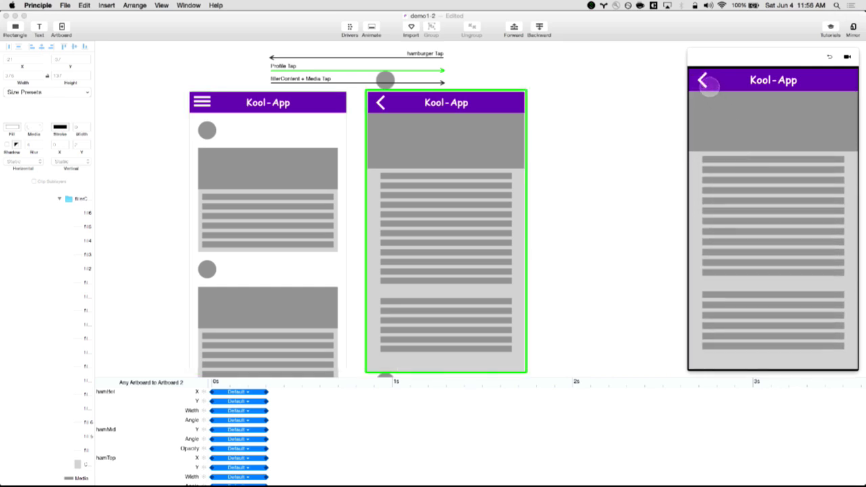
pyautogui.click(709, 86)
pyautogui.scroll(-3, 740, 158)
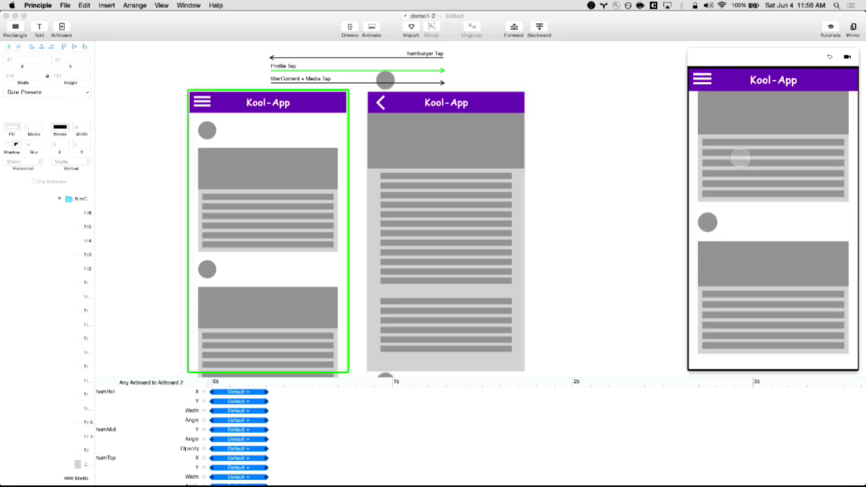
pyautogui.click(737, 154)
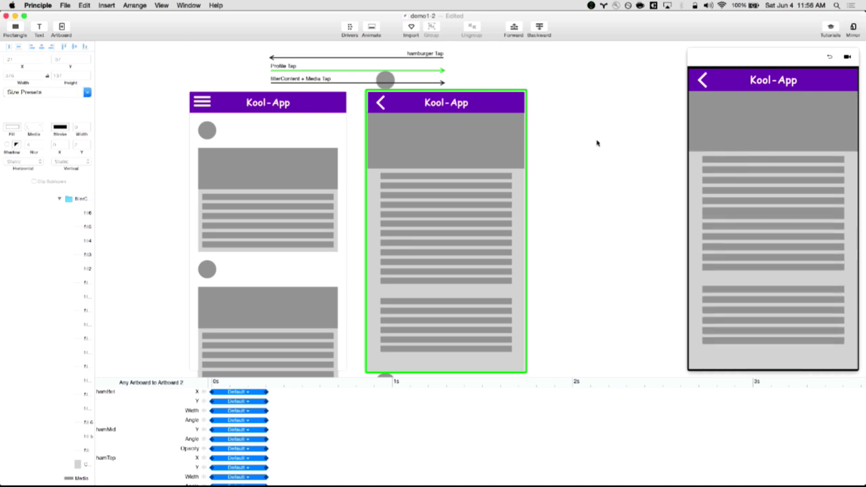
# Step: Select the fillerContent + Media Tap transition and the hamburger Tap transition in turn to compare the layers that trigger them
pyautogui.hscroll(2, 618, 200)
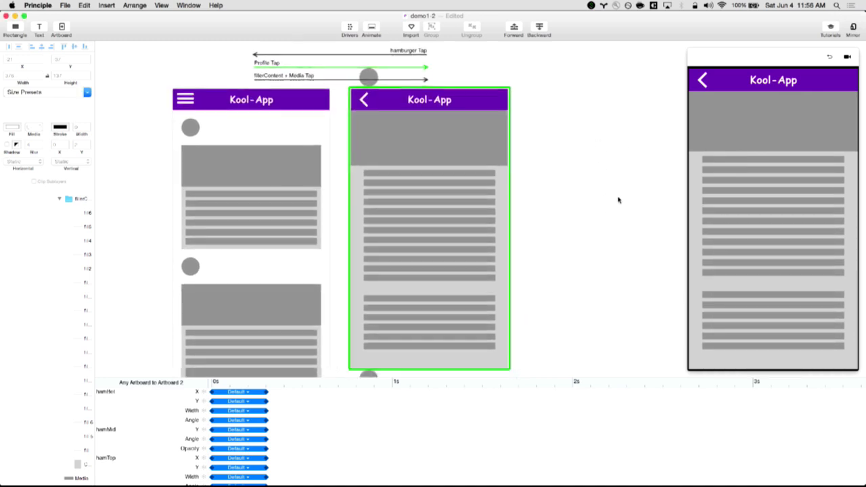
pyautogui.scroll(-5, 619, 197)
pyautogui.scroll(5, 622, 113)
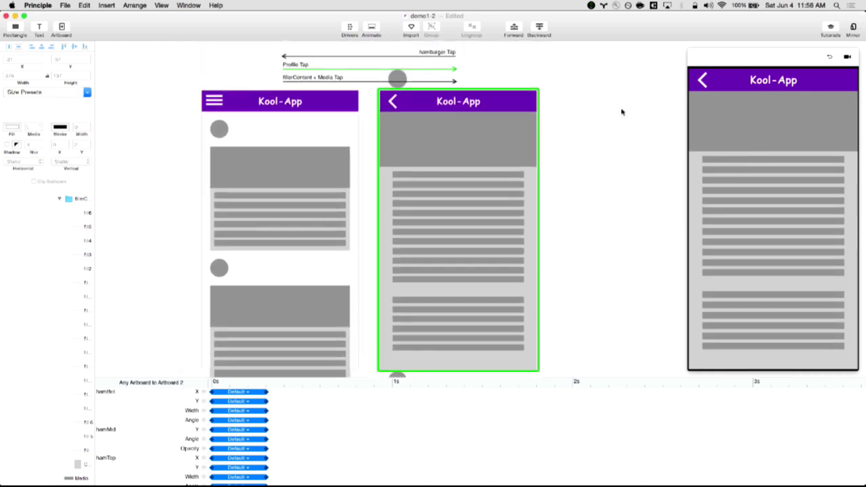
pyautogui.scroll(1, 622, 112)
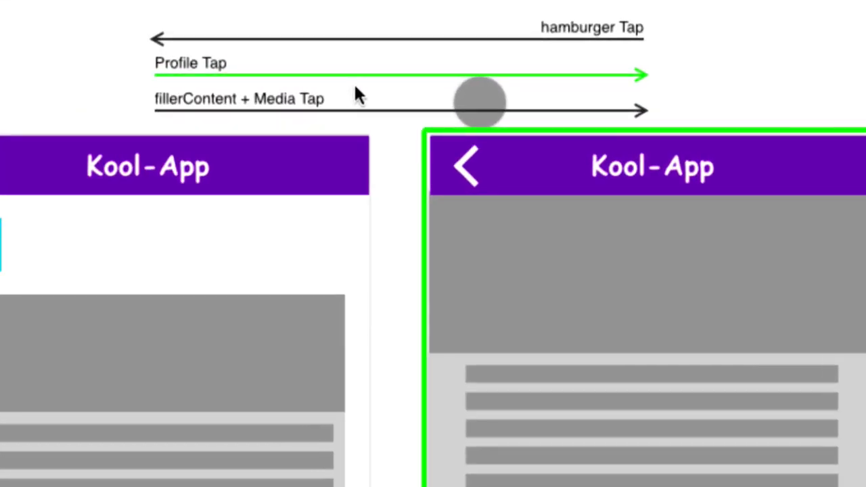
pyautogui.click(360, 108)
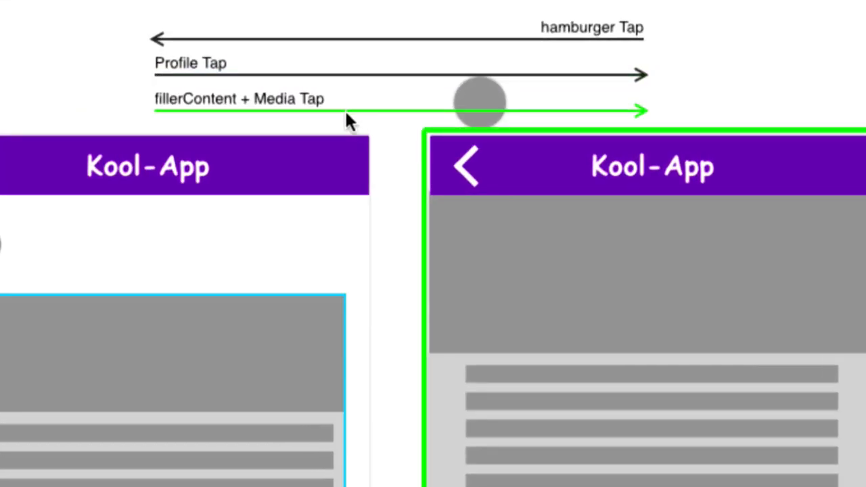
pyautogui.click(364, 38)
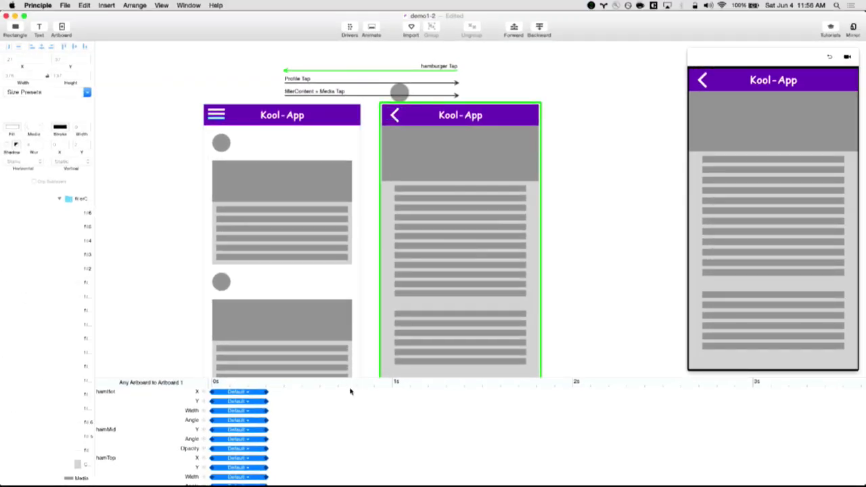
# Step: Enlarge the timeline and look through the animated properties of the hamburger Tap transition to Artboard 1
pyautogui.moveTo(351, 385); pyautogui.dragTo(351, 193)
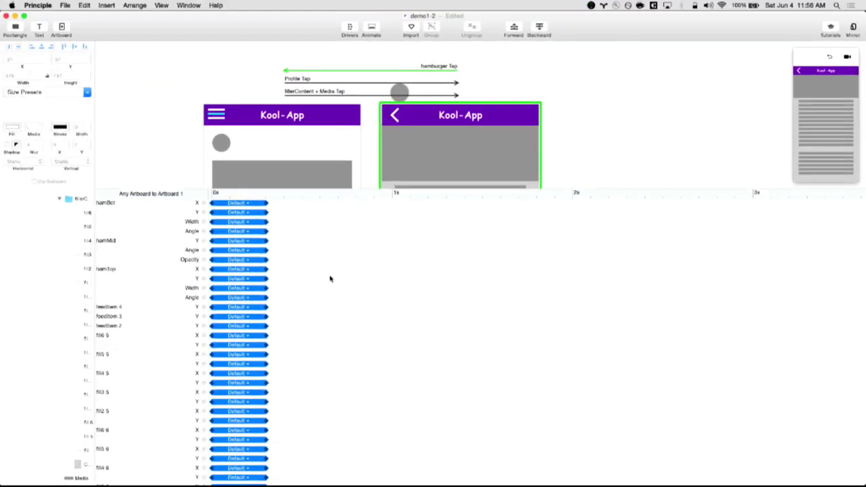
pyautogui.scroll(-5, 312, 338)
pyautogui.scroll(5, 311, 338)
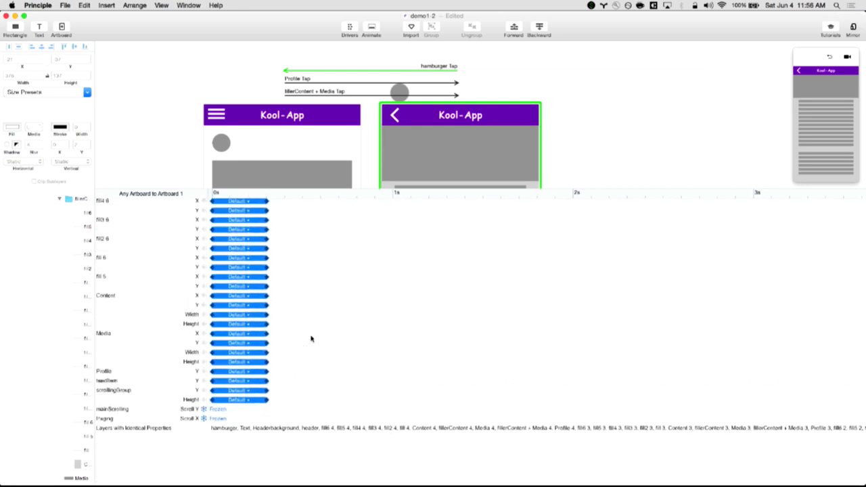
pyautogui.scroll(4, 312, 339)
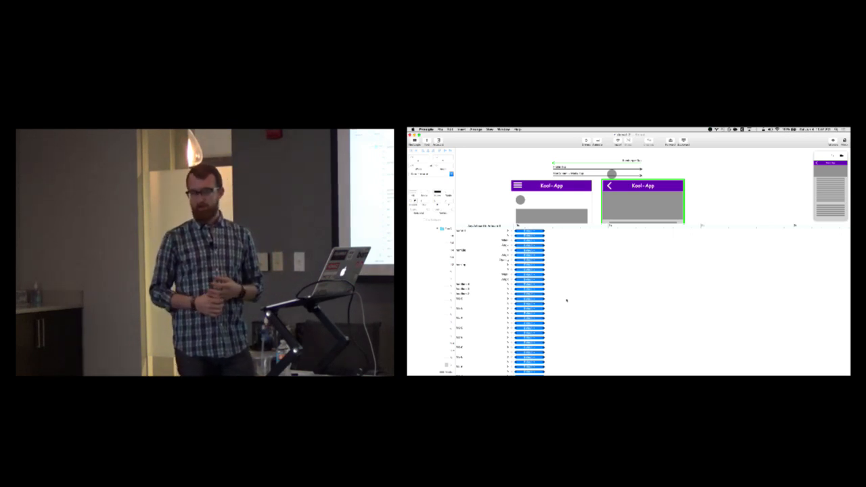
# Step: In the fillerContent + Media Tap transition, set the fill layers' delayed spring animations to tension 150 and friction 20
pyautogui.moveTo(600, 228); pyautogui.dragTo(599, 344)
pyautogui.scroll(-2, 651, 274)
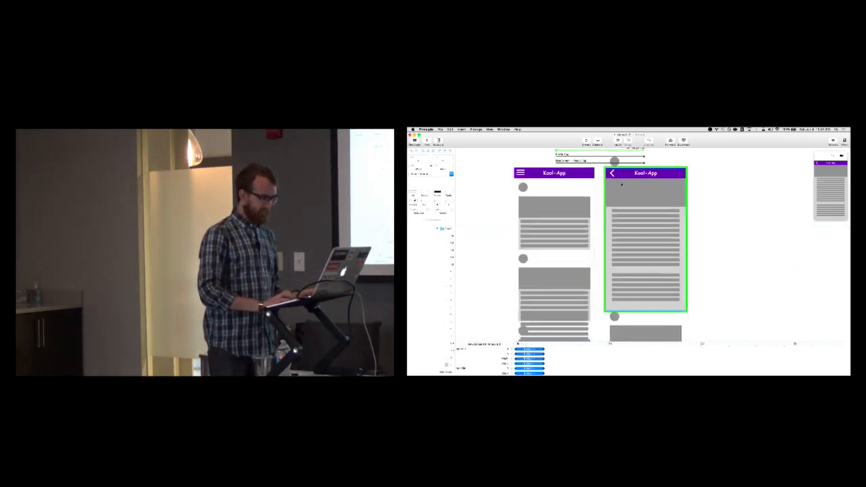
pyautogui.scroll(-1, 615, 283)
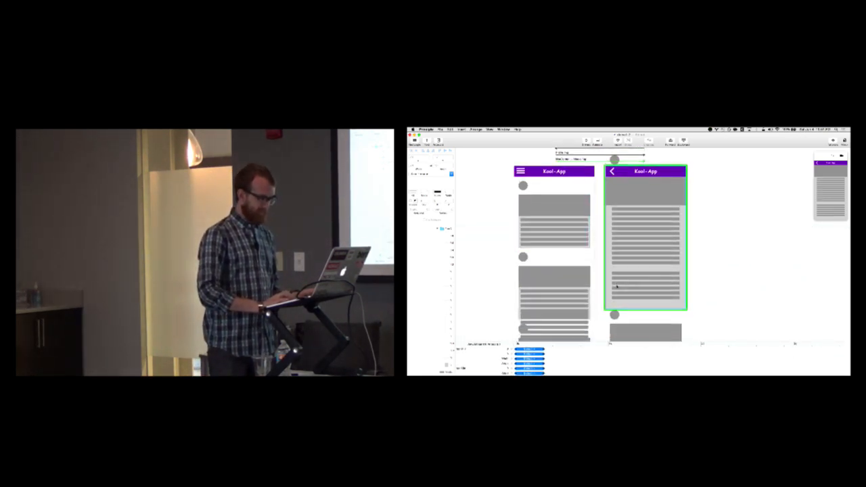
pyautogui.moveTo(614, 344); pyautogui.dragTo(614, 196)
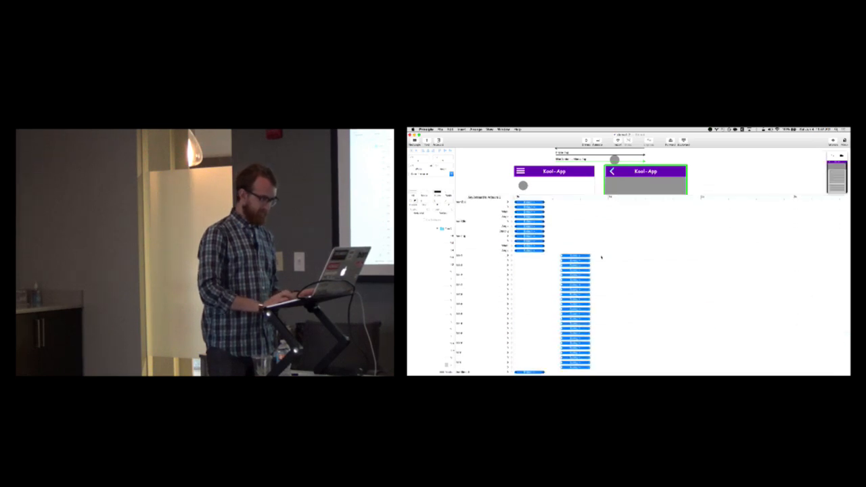
pyautogui.scroll(-2, 591, 361)
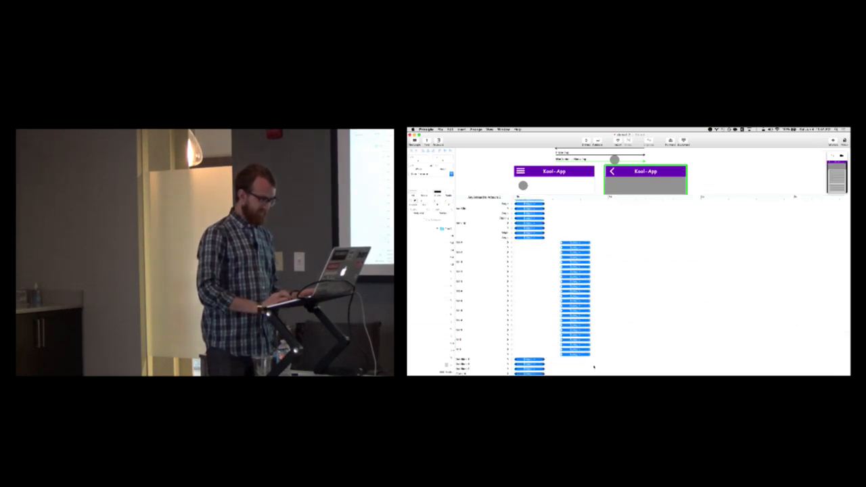
pyautogui.moveTo(594, 367); pyautogui.dragTo(559, 227)
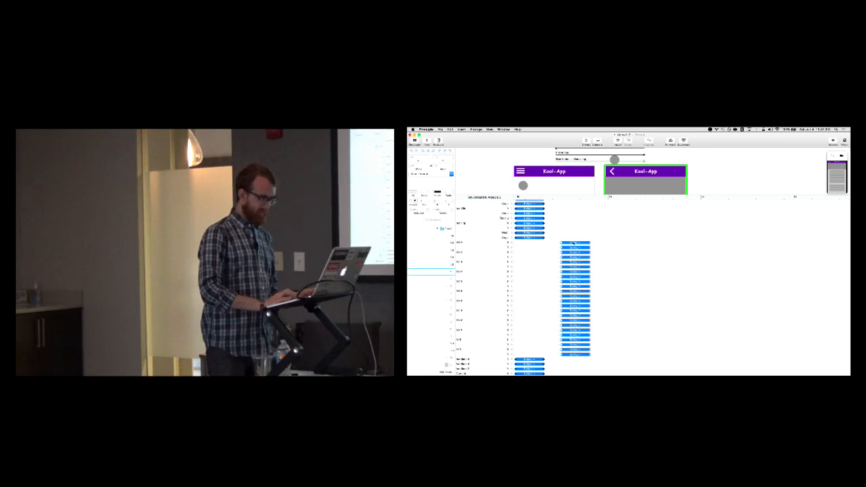
pyautogui.click(573, 242)
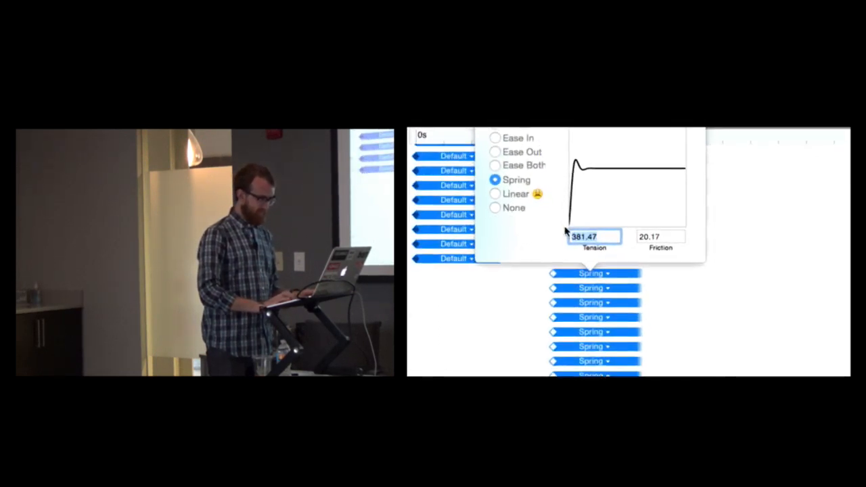
pyautogui.write('150')
pyautogui.press('Tab')
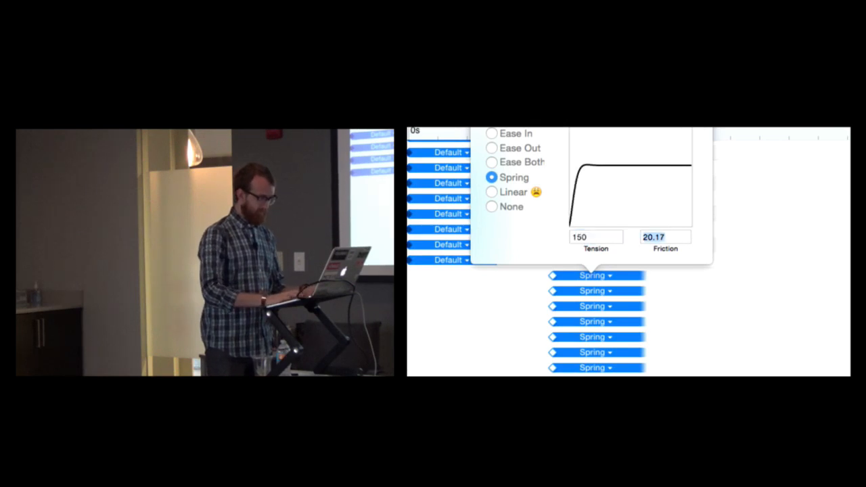
pyautogui.write('20')
pyautogui.doubleClick(592, 236)
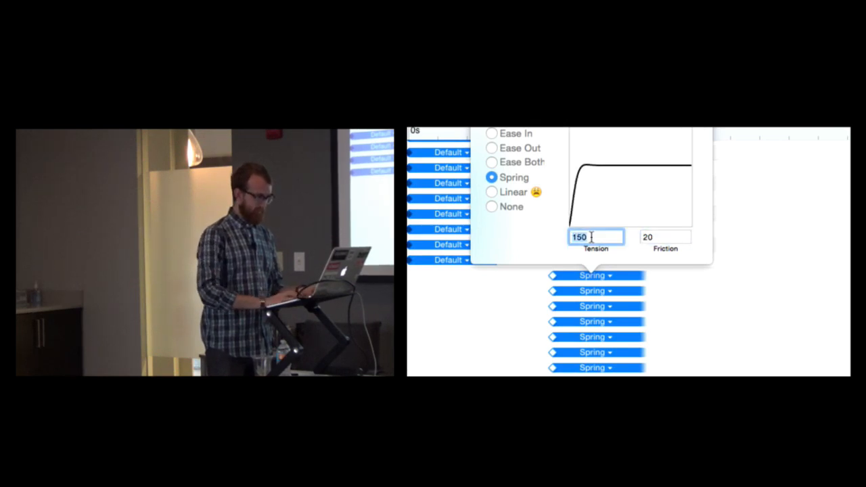
pyautogui.click(729, 251)
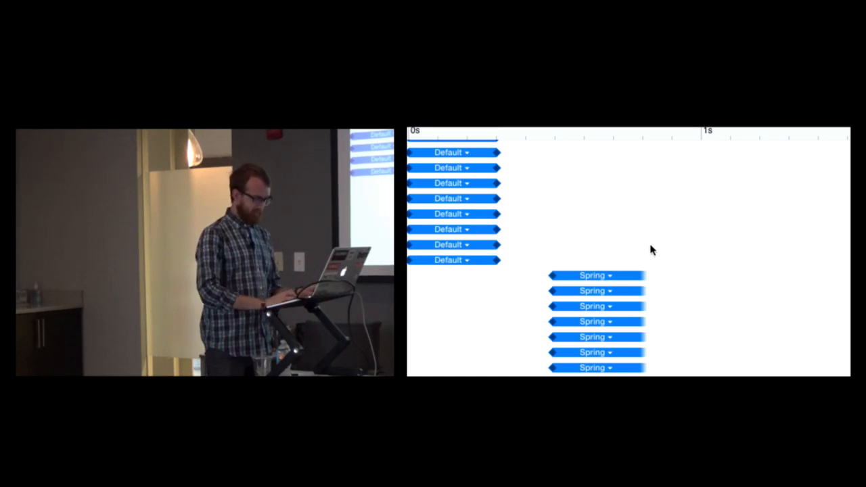
# Step: Shrink the timeline, enlarge the preview and return the prototype to the feed
pyautogui.moveTo(643, 203); pyautogui.dragTo(636, 325)
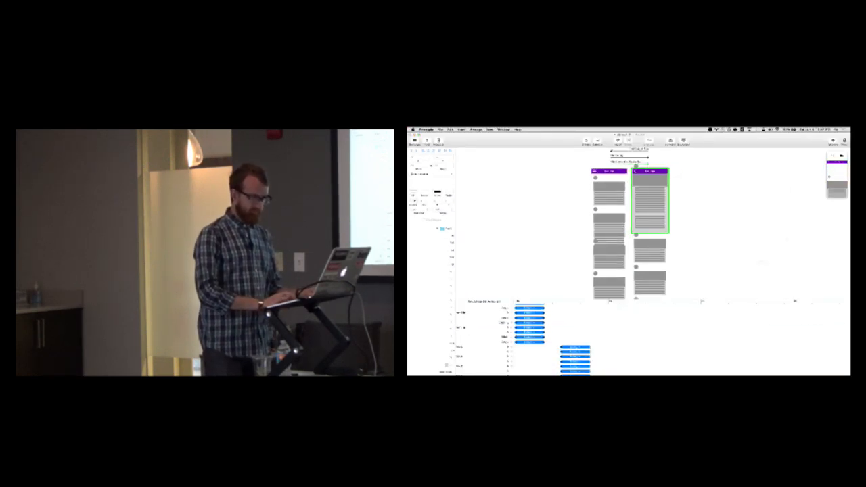
pyautogui.moveTo(828, 197); pyautogui.dragTo(752, 279)
pyautogui.click(777, 166)
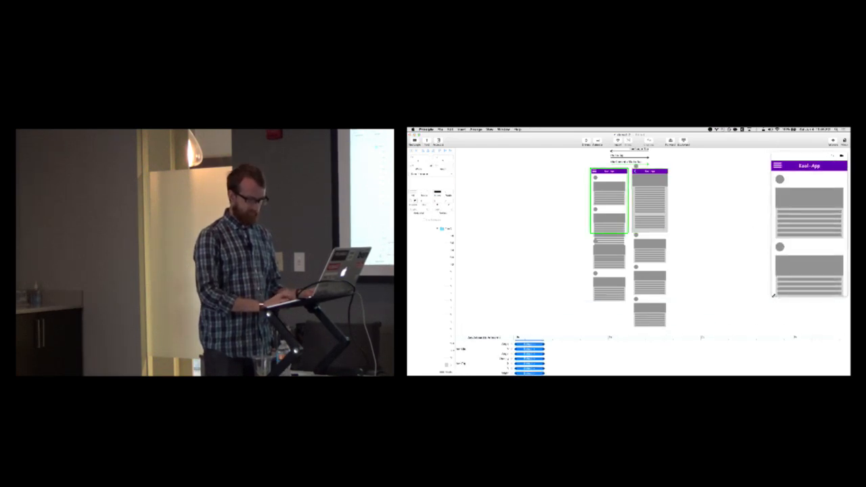
pyautogui.moveTo(773, 297); pyautogui.dragTo(748, 320)
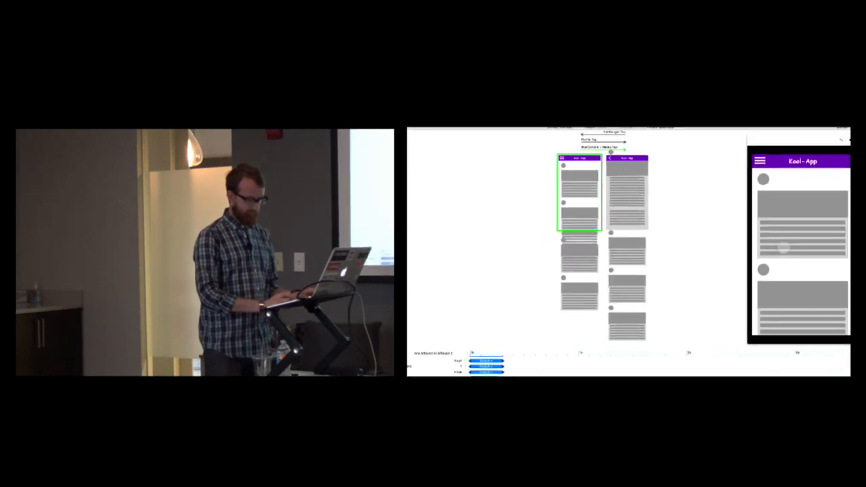
# Step: Test the revised spring in the preview by scrolling the feed, opening the item, going back and reopening it
pyautogui.scroll(-1, 834, 203)
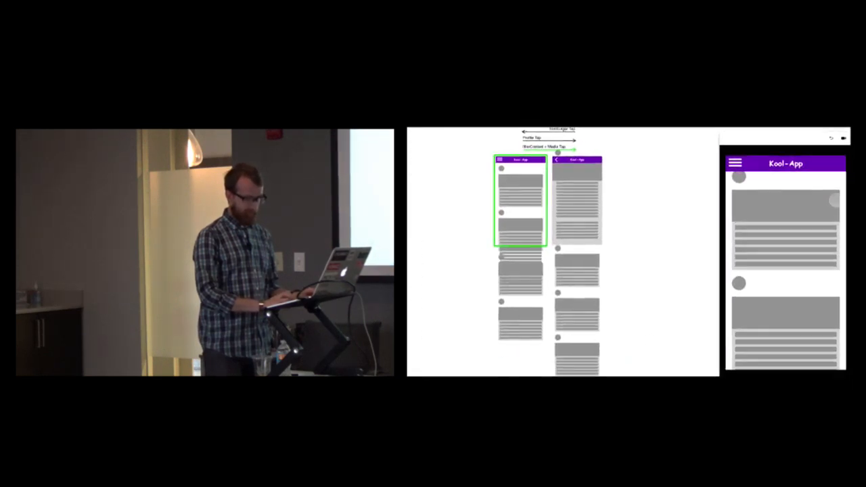
pyautogui.click(782, 211)
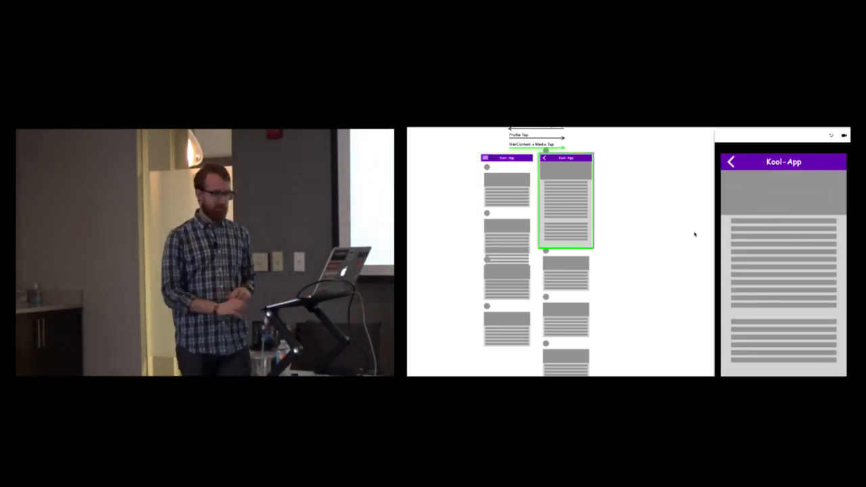
pyautogui.click(730, 162)
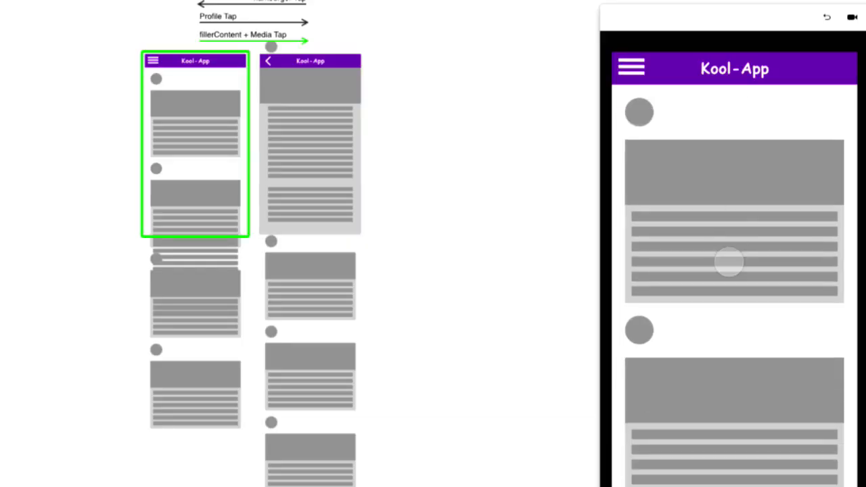
pyautogui.click(742, 241)
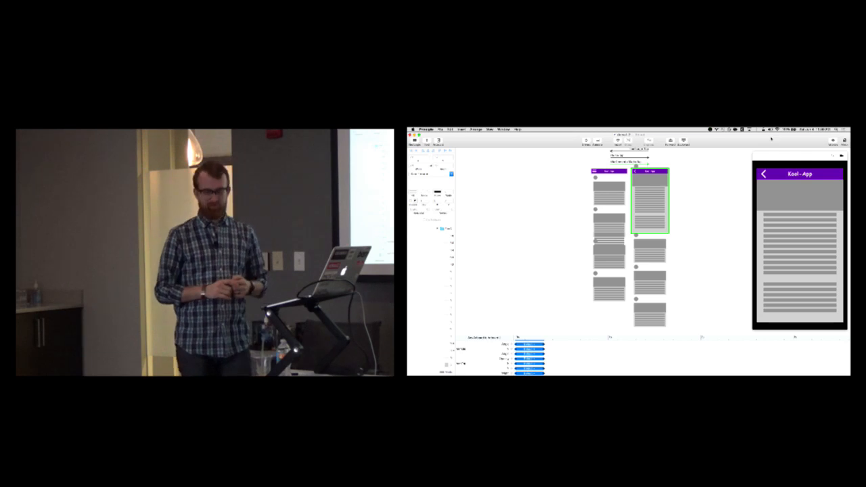
# Step: Look through the presentation viewer, the PowerSage Watch file and the drum pad file, and bring up the EaseIntoPrinciple document
pyautogui.hotkey('ctrl', 'Left')
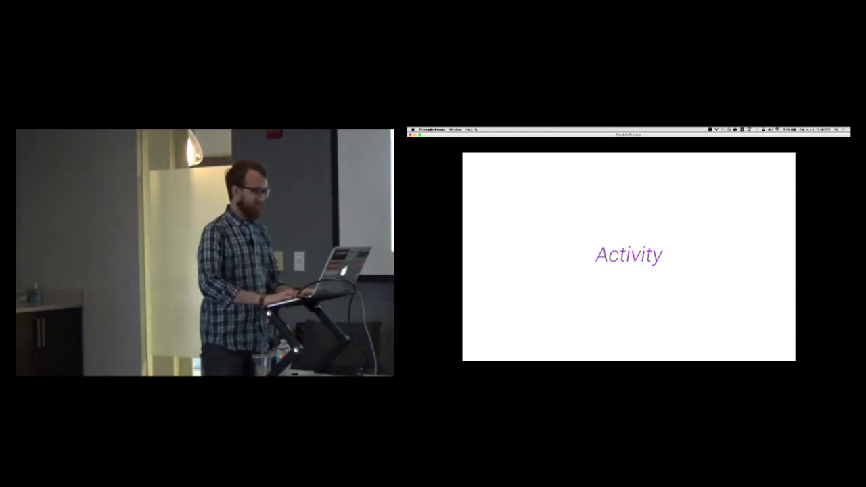
pyautogui.click(420, 134)
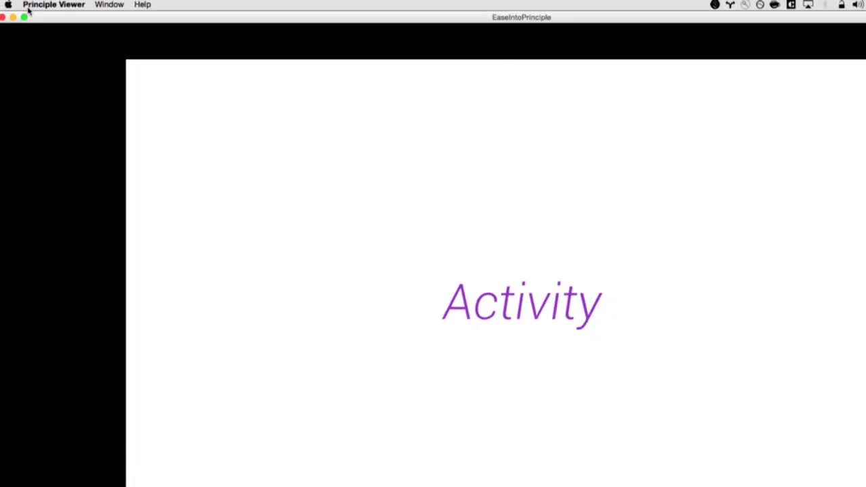
pyautogui.hotkey('ctrl', 'Right')
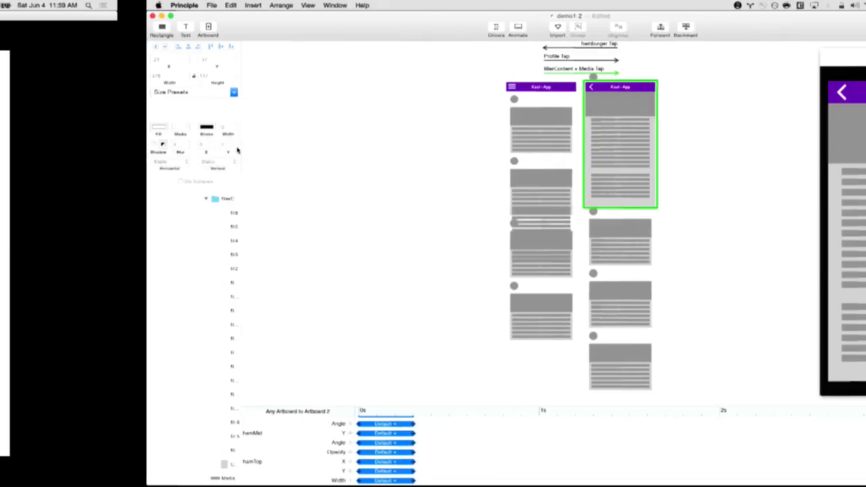
pyautogui.hotkey('ctrl', 'Right')
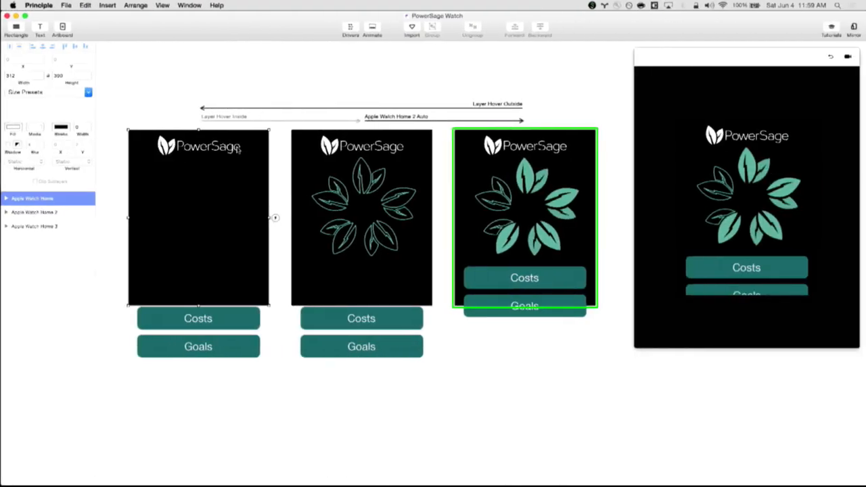
pyautogui.hotkey('ctrl', 'Up')
pyautogui.click(501, 39)
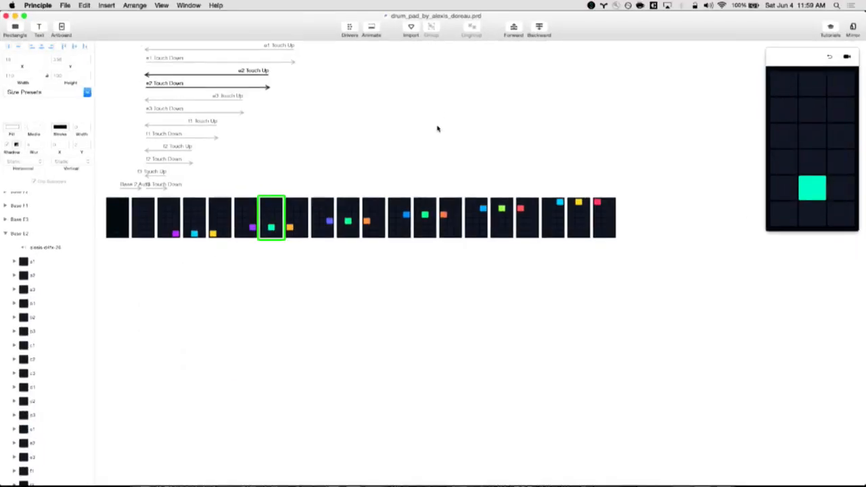
pyautogui.hotkey('ctrl', 'Up')
pyautogui.click(331, 130)
# Step: Look over the EaseIntoPrinciple artboards and transitions and show the document's Export for Mac option
pyautogui.hscroll(15, 315, 119)
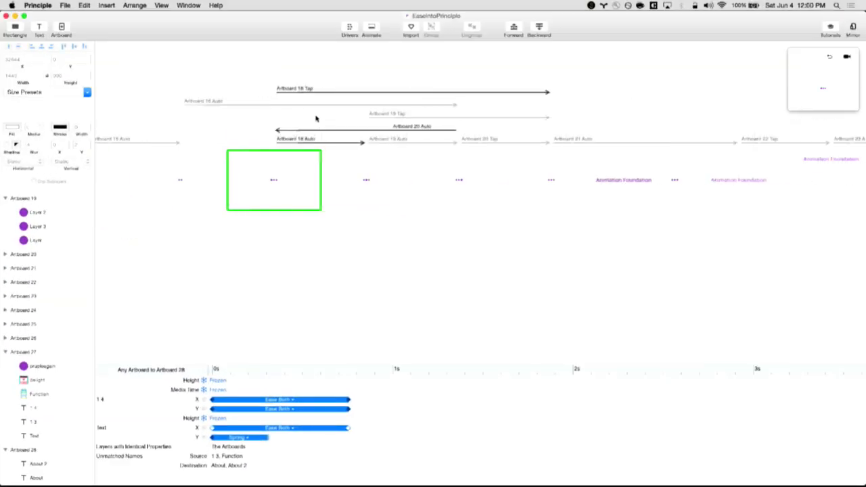
pyautogui.hscroll(-10, 315, 119)
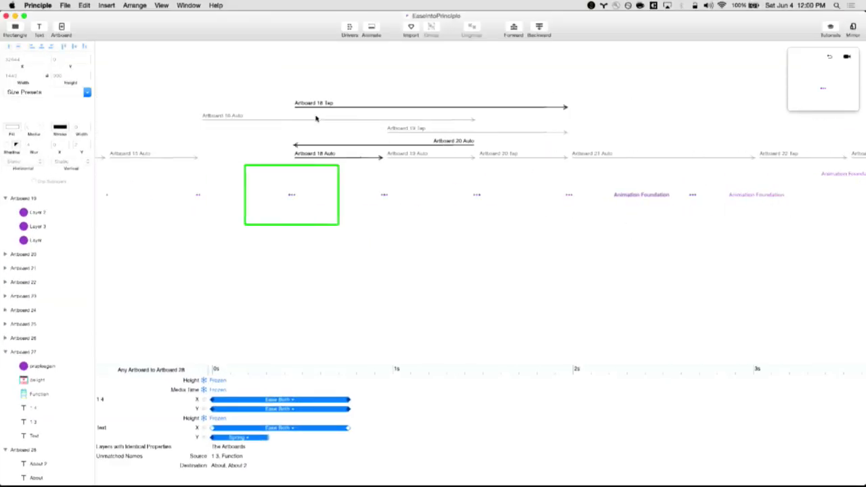
pyautogui.click(64, 5)
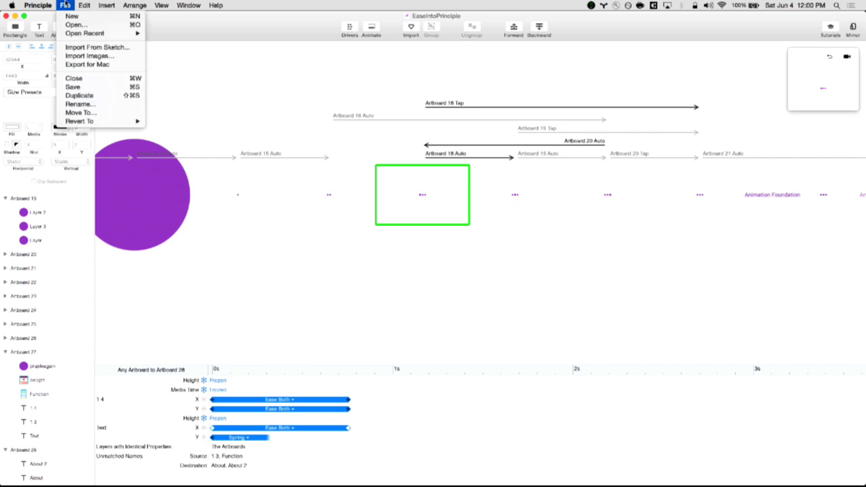
pyautogui.click(96, 67)
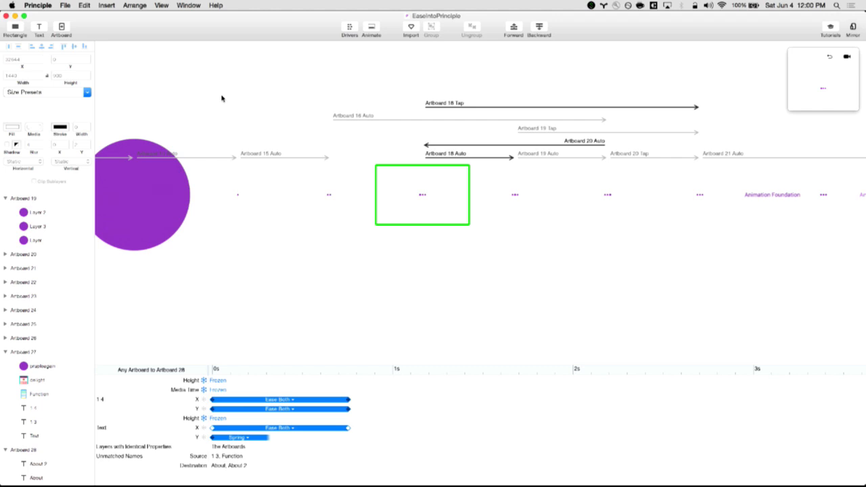
# Step: Return to the demo1-2 document and save it
pyautogui.hotkey('ctrl', 'Up')
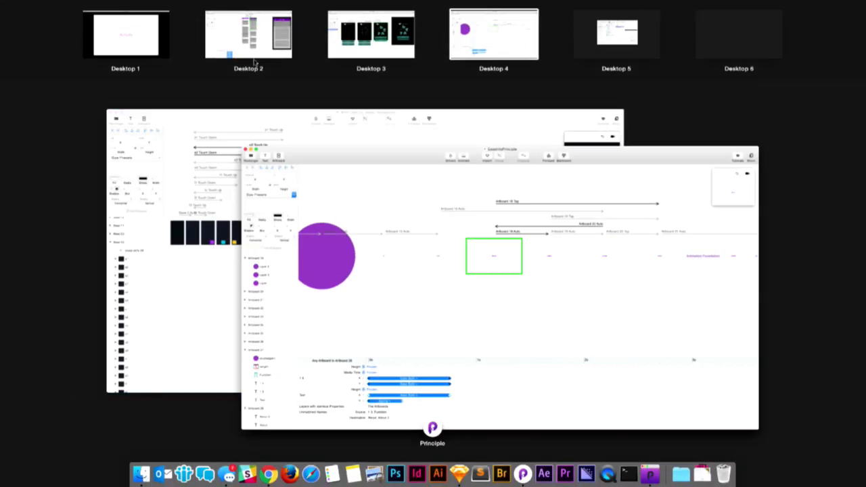
pyautogui.moveTo(262, 43)
pyautogui.click(235, 44)
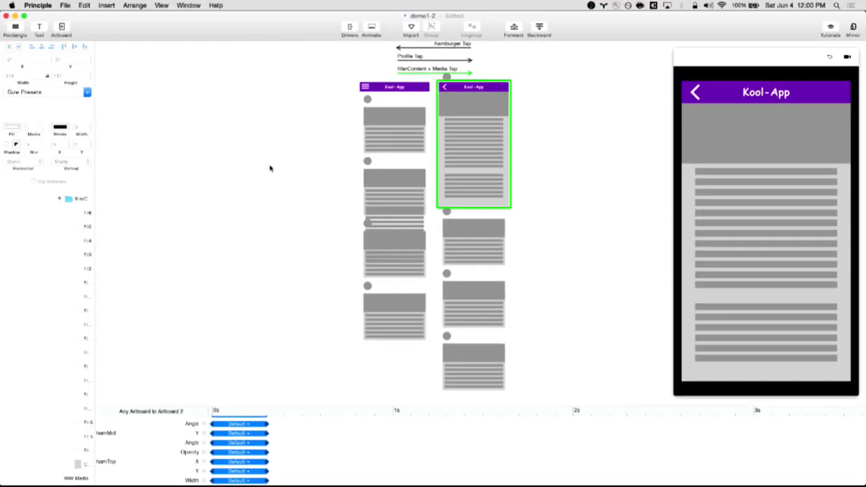
pyautogui.press('super+s')
# Step: Scroll and pull the open detail view up and down in the preview to examine how its content moves beneath the header
pyautogui.scroll(-5, 767, 221)
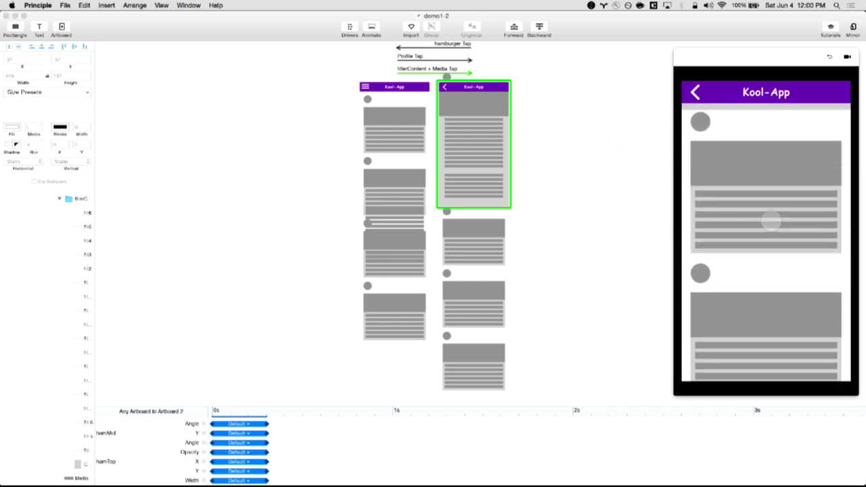
pyautogui.scroll(5, 772, 222)
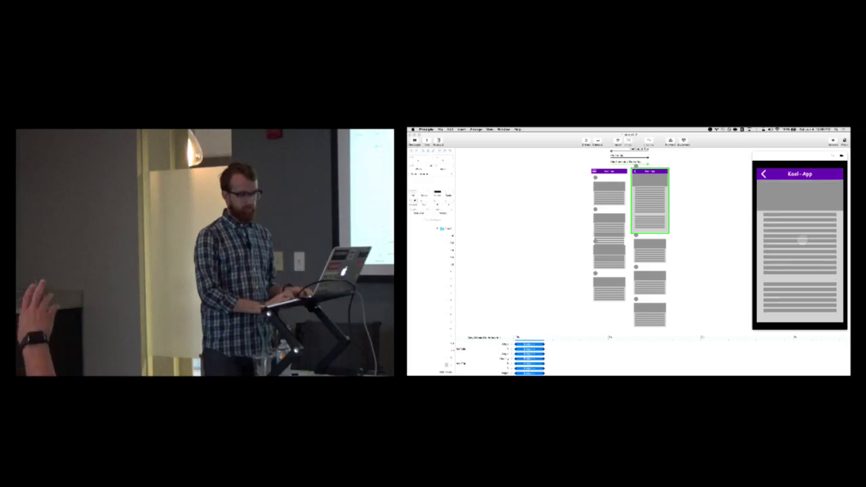
pyautogui.scroll(-5, 771, 222)
pyautogui.click(802, 240)
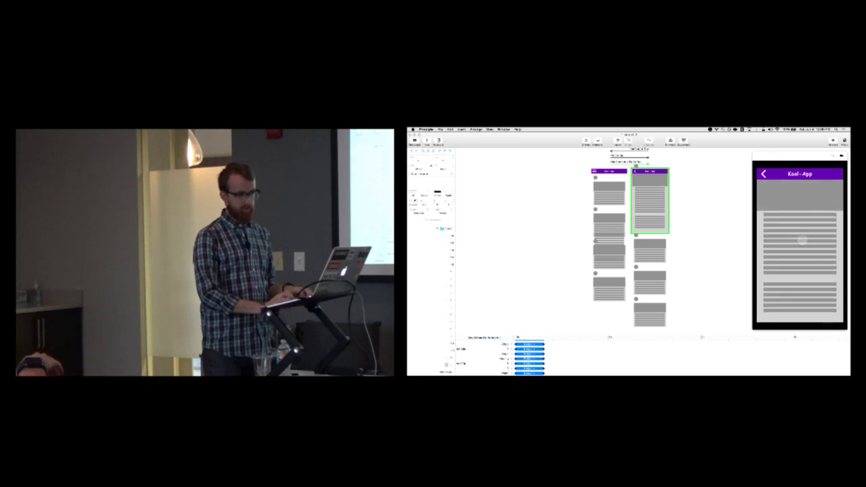
pyautogui.moveTo(801, 211); pyautogui.dragTo(803, 314)
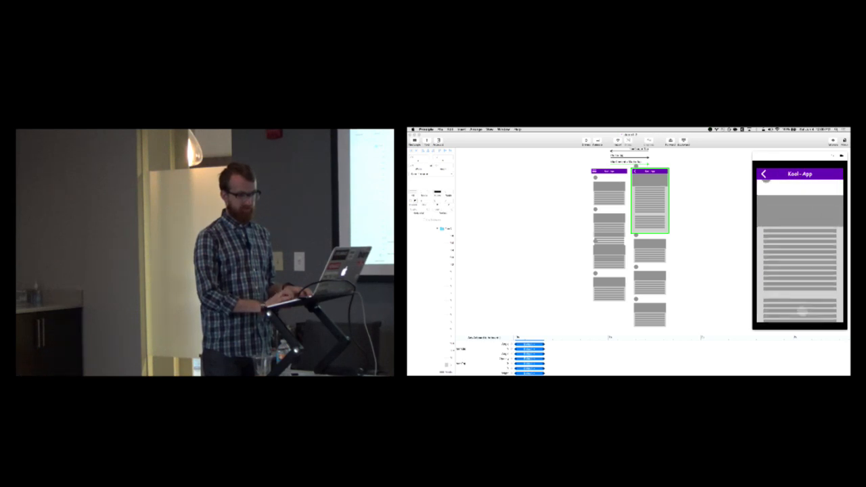
pyautogui.moveTo(804, 242); pyautogui.dragTo(807, 337)
pyautogui.moveTo(806, 251); pyautogui.dragTo(808, 333)
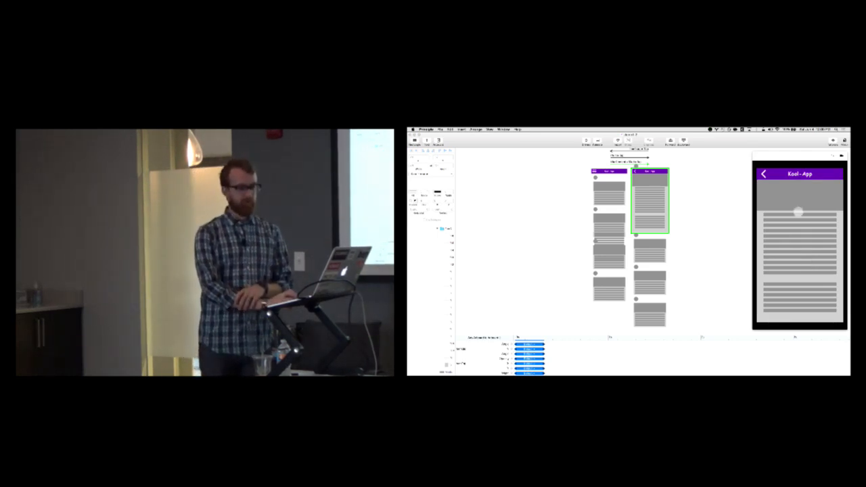
pyautogui.moveTo(801, 209); pyautogui.dragTo(804, 269)
pyautogui.moveTo(804, 227); pyautogui.dragTo(808, 288)
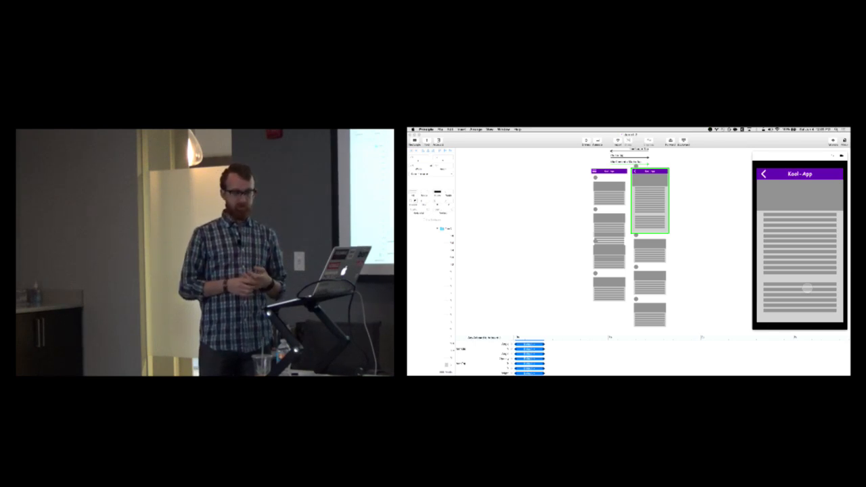
pyautogui.moveTo(807, 289); pyautogui.dragTo(806, 230)
pyautogui.click(805, 230)
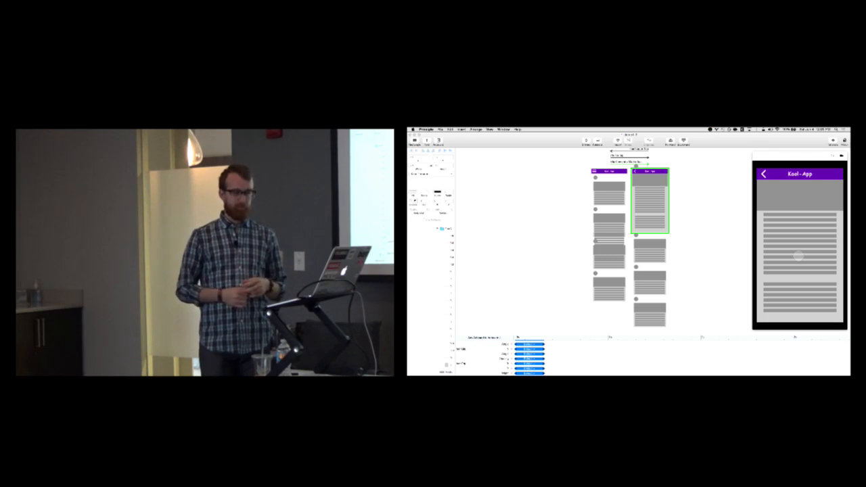
pyautogui.moveTo(799, 256)
pyautogui.mouseDown()
pyautogui.moveTo(798, 196)
pyautogui.moveTo(796, 243)
pyautogui.mouseUp()
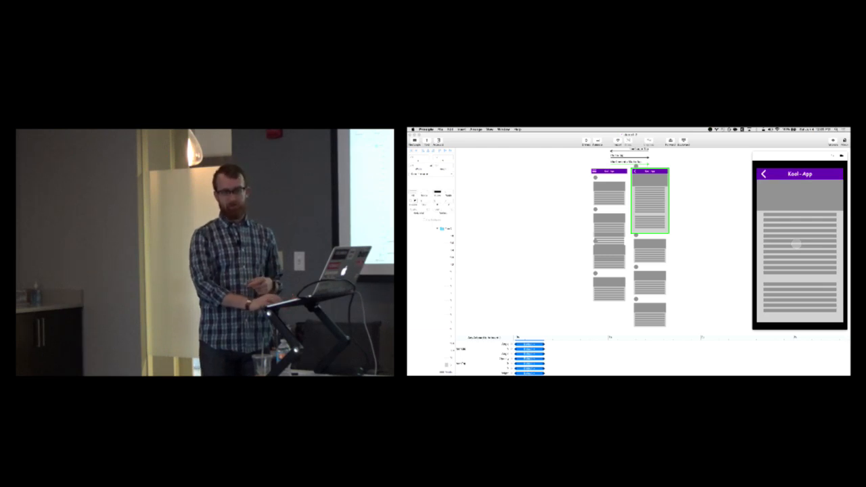
# Step: Turn on Clip Sublayers for the Paging group in the feed artboard
pyautogui.moveTo(797, 243)
pyautogui.mouseDown()
pyautogui.moveTo(798, 197)
pyautogui.moveTo(800, 258)
pyautogui.mouseUp()
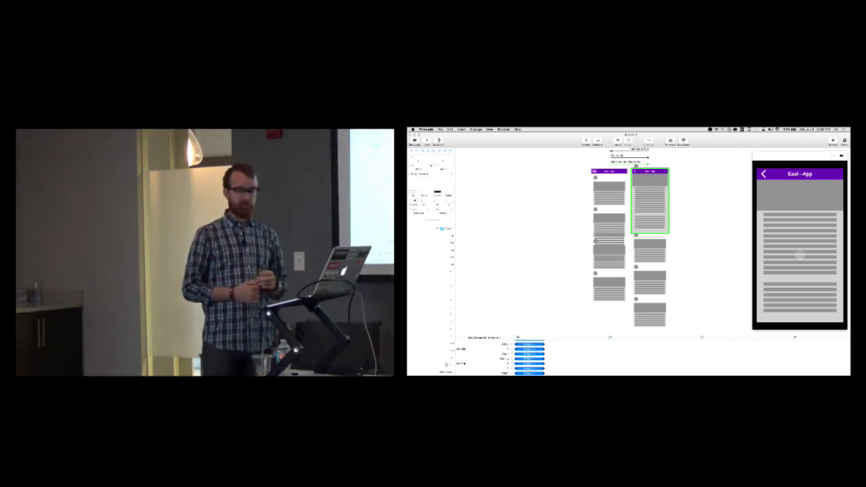
pyautogui.click(627, 201)
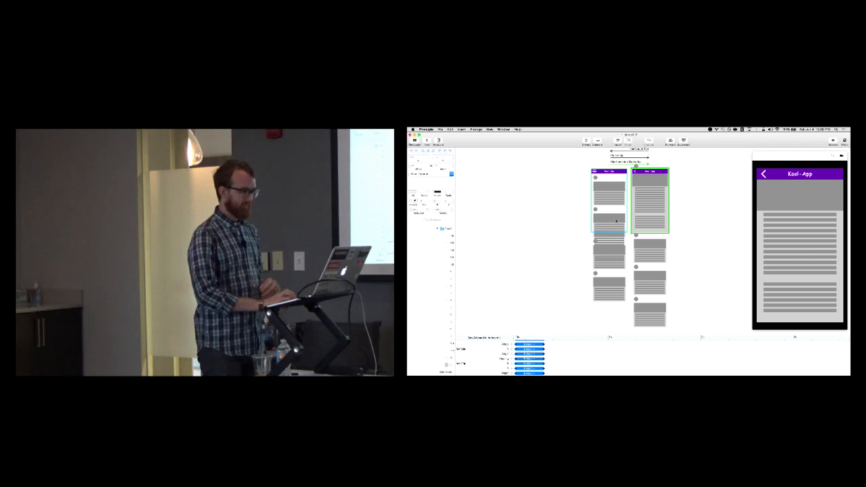
pyautogui.click(424, 220)
pyautogui.click(424, 221)
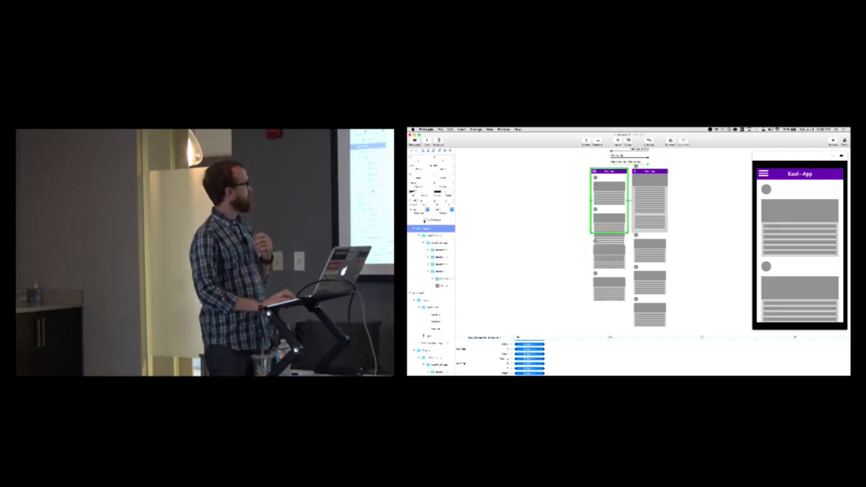
pyautogui.click(424, 220)
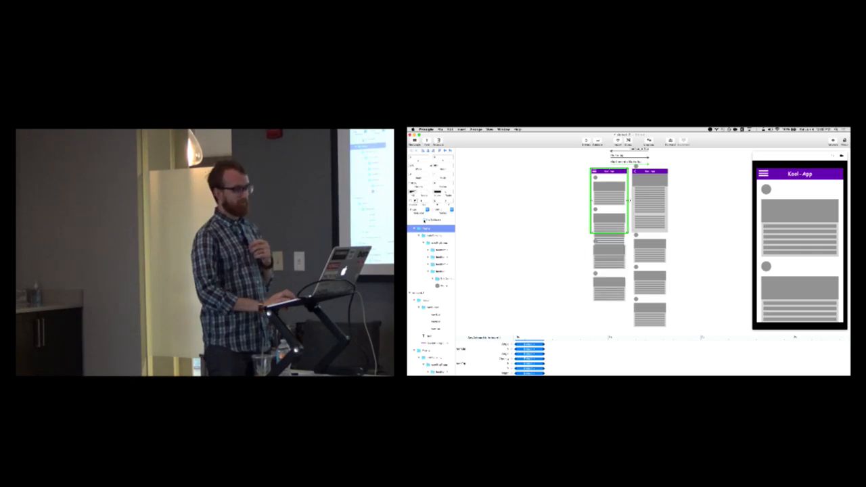
# Step: Add a blank artboard between the feed and detail artboards and insert two 44 by 44 grey squares on it
pyautogui.scroll(-4, 741, 270)
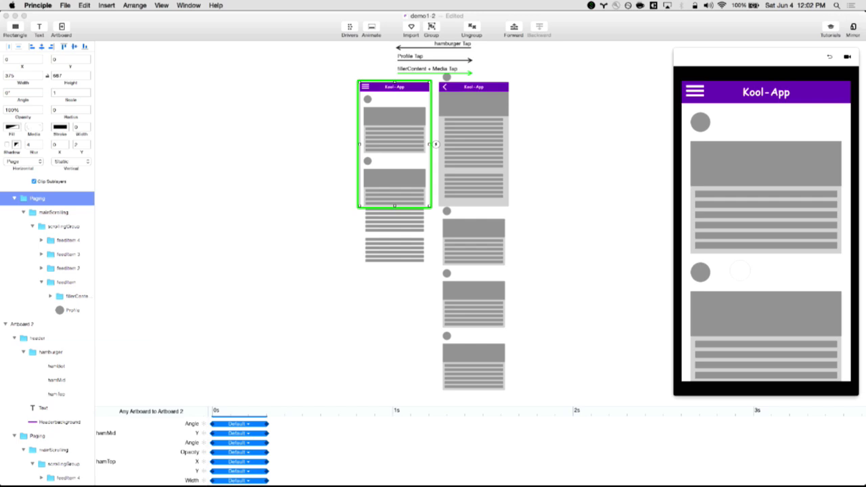
pyautogui.hscroll(3, 275, 154)
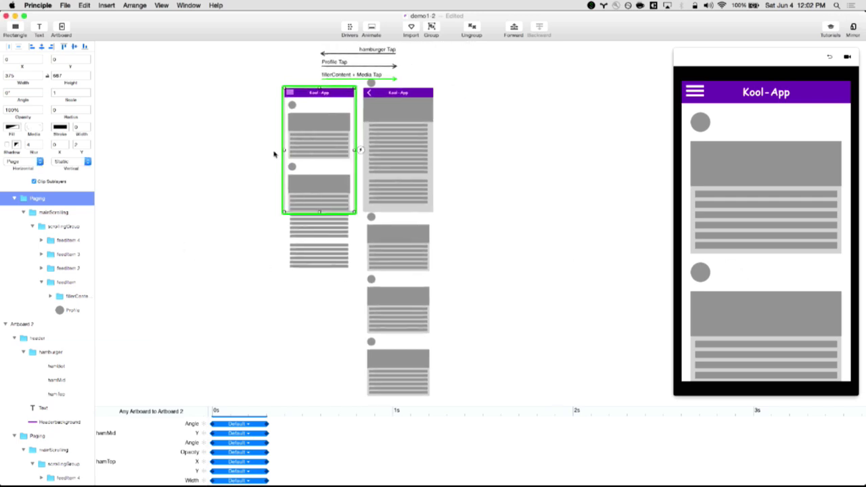
pyautogui.click(68, 31)
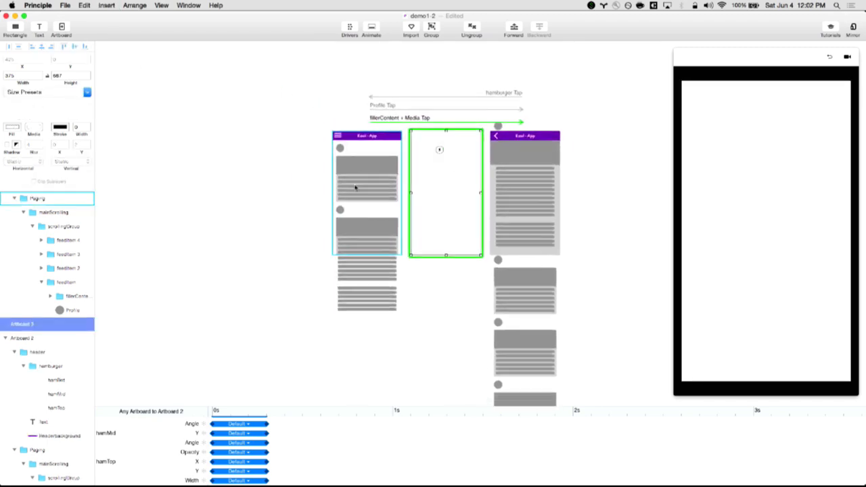
pyautogui.click(18, 27)
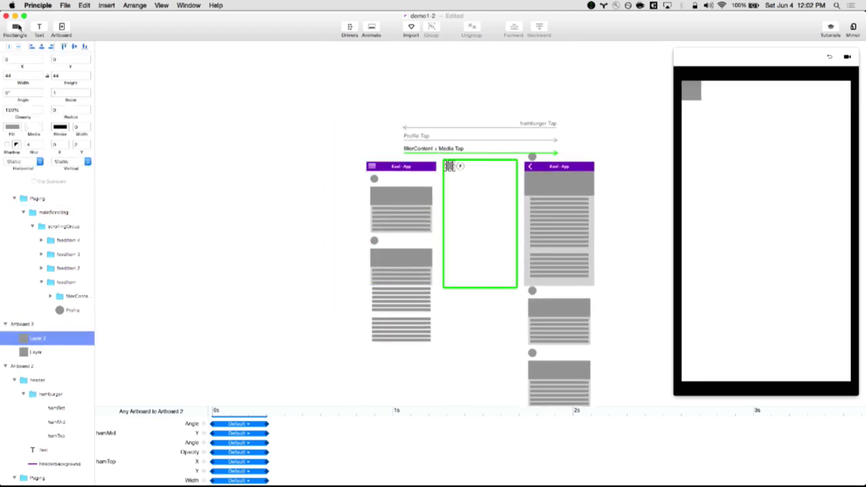
# Step: Move the upper of the two squares (Layer 2) to X 50, Y 60 on the new artboard
pyautogui.hotkey('shift', 'Down')
pyautogui.hotkey('shift', 'Down')
pyautogui.hotkey('shift', 'Down')
pyautogui.hotkey('shift', 'Down')
pyautogui.hotkey('shift', 'Down')
pyautogui.hotkey('shift', 'Down')
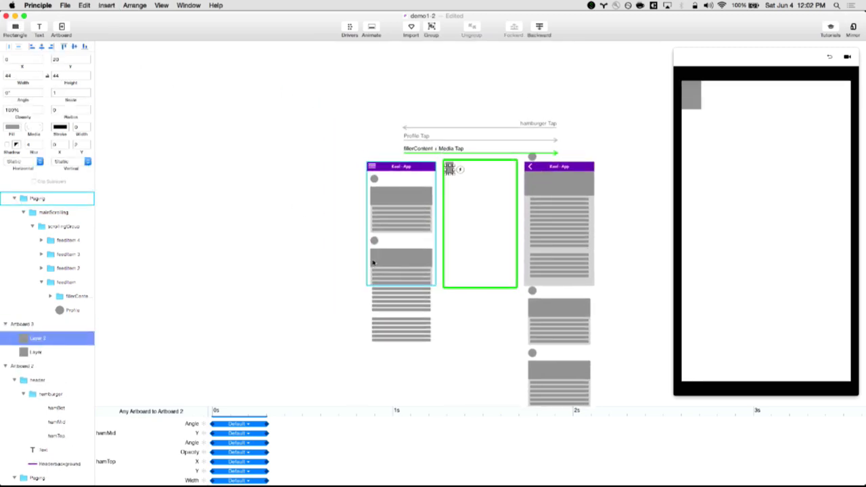
pyautogui.hotkey('shift', 'Right')
pyautogui.hotkey('shift', 'Right')
pyautogui.hotkey('shift', 'Right')
pyautogui.hotkey('shift', 'Right')
pyautogui.hotkey('shift', 'Right')
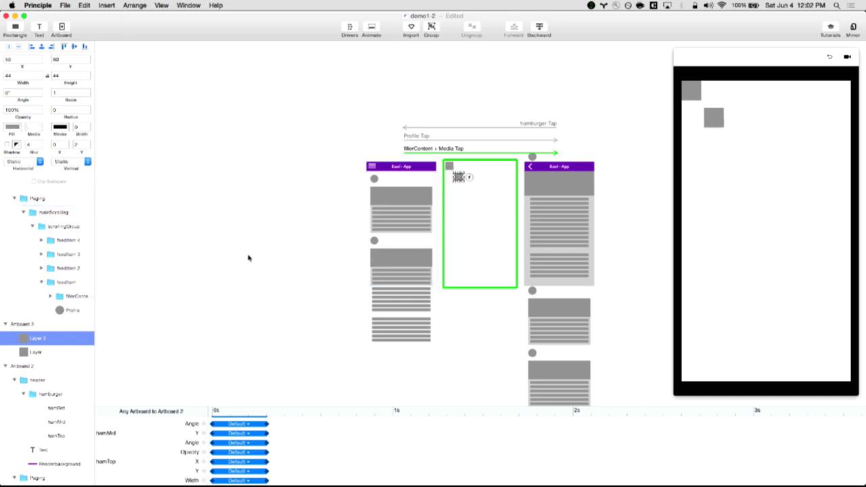
# Step: Fill the offset square with bright red and raise its corner radius until it is a full circle
pyautogui.click(15, 128)
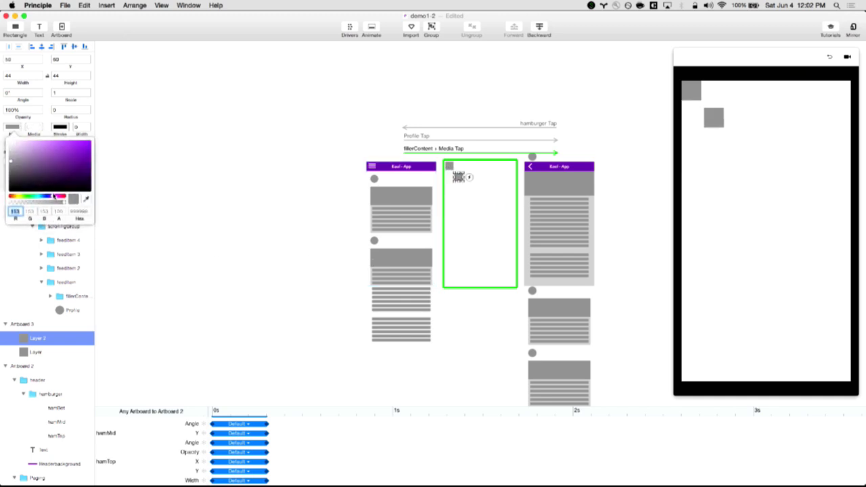
pyautogui.click(64, 196)
pyautogui.click(76, 142)
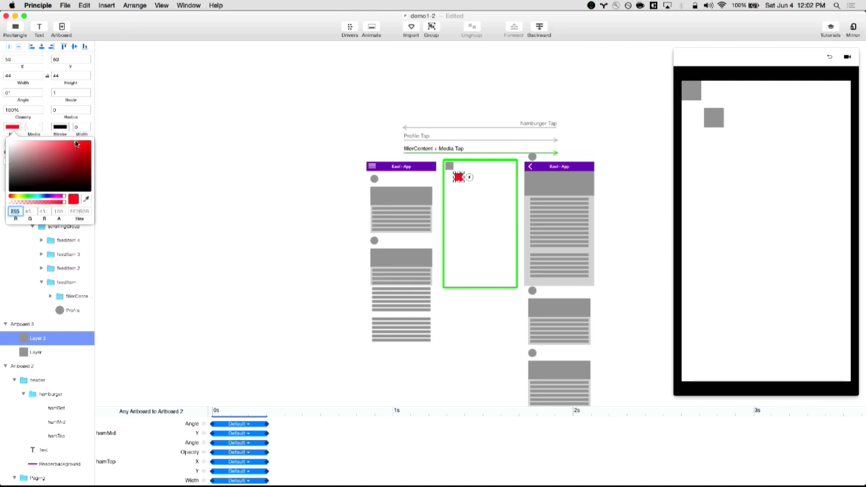
pyautogui.click(67, 109)
pyautogui.write('140')
pyautogui.press('Return')
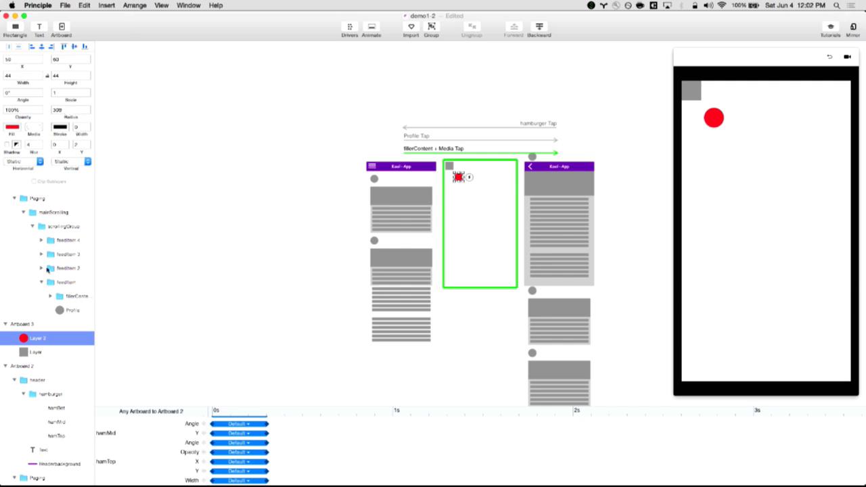
# Step: Nest the red circle inside the grey square's layer and select the circle through its parent on the canvas
pyautogui.moveTo(41, 338); pyautogui.dragTo(44, 359)
pyautogui.click(182, 235)
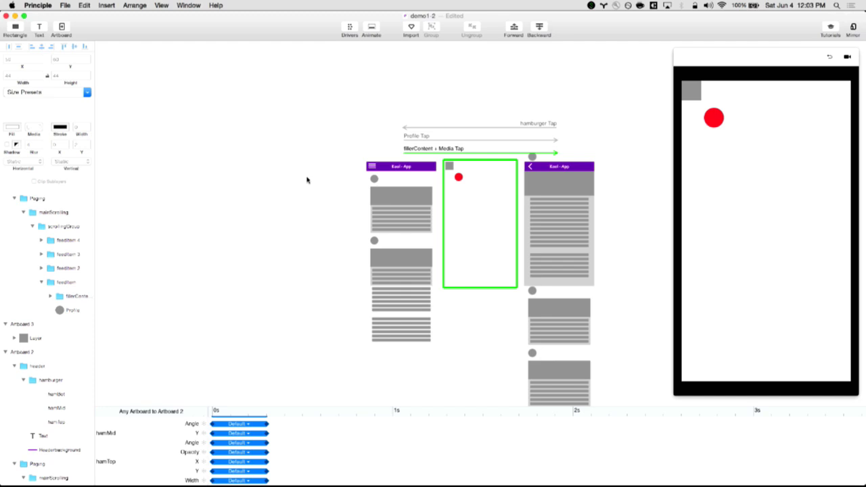
pyautogui.click(458, 178)
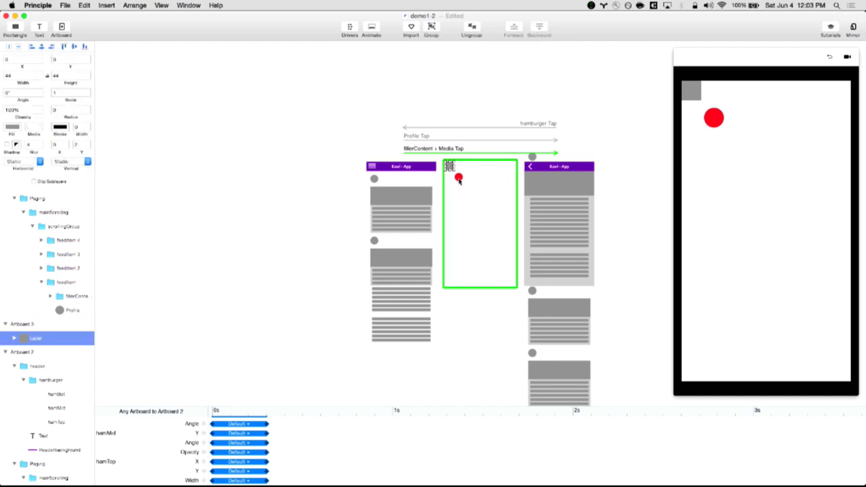
pyautogui.click(459, 179)
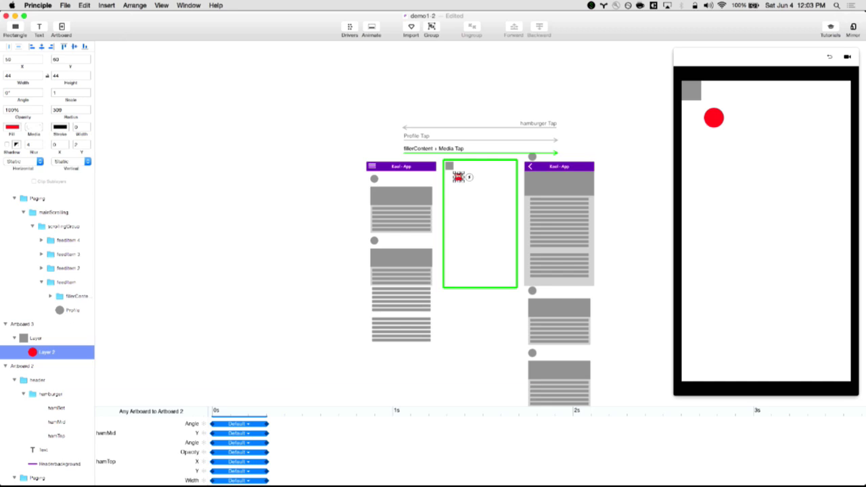
pyautogui.click(325, 201)
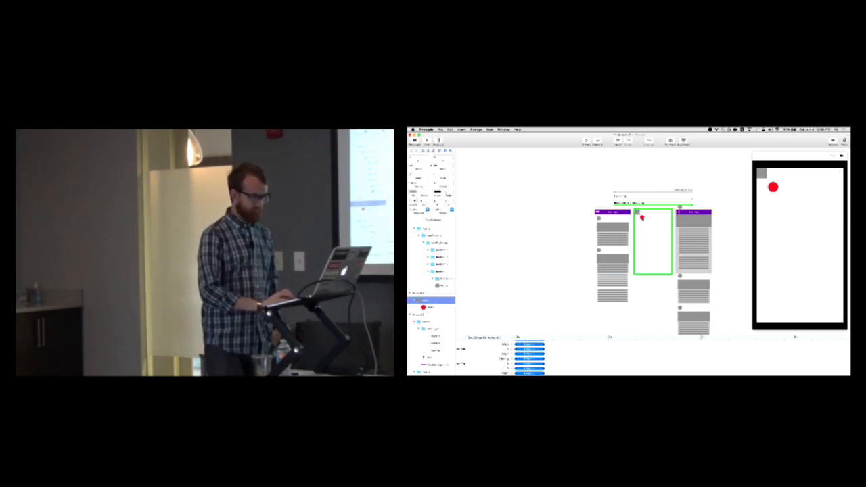
# Step: Move the nested red circle so it overlaps the grey square's lower-right corner
pyautogui.click(429, 307)
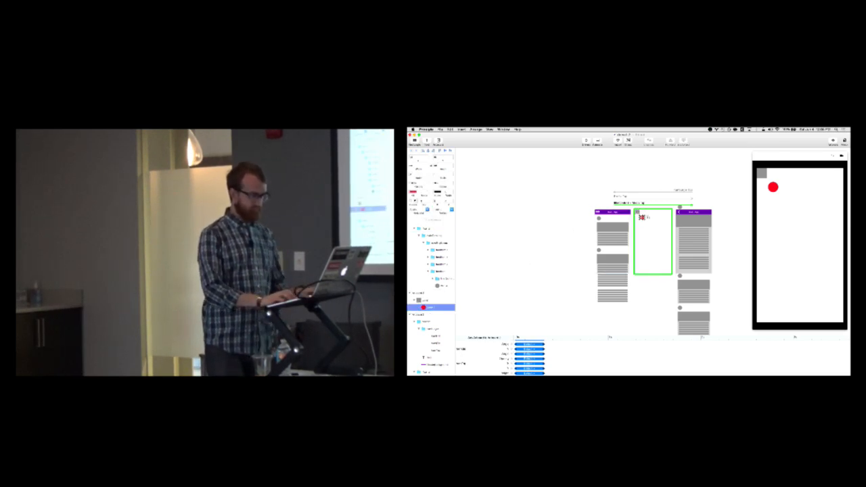
pyautogui.moveTo(645, 221); pyautogui.dragTo(642, 216)
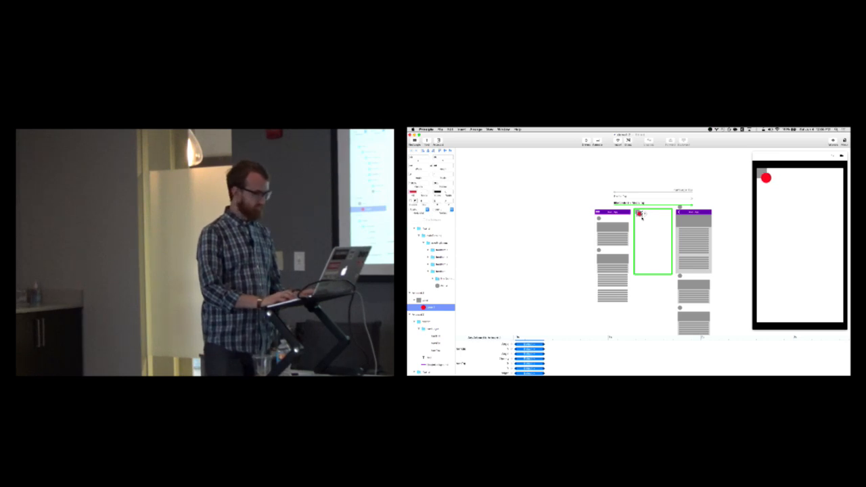
pyautogui.click(554, 234)
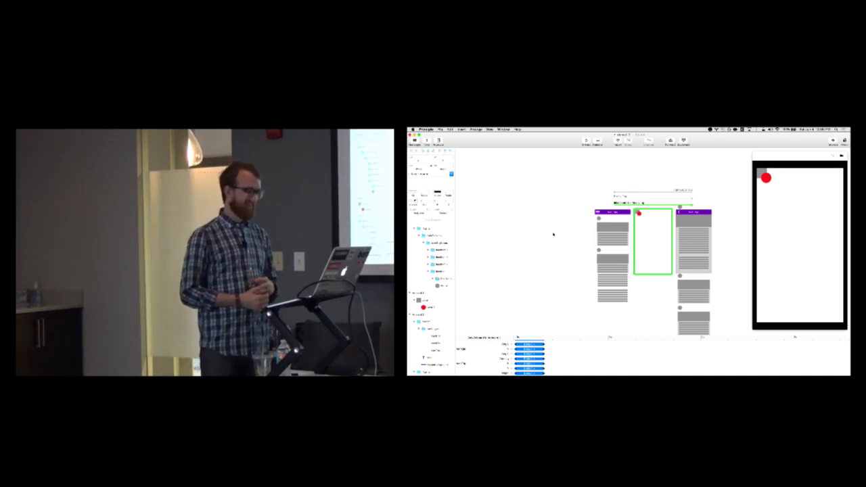
# Step: Select the purple header groups of the feed and detail artboards together to compare them, and clear the selection
pyautogui.press('super+z')
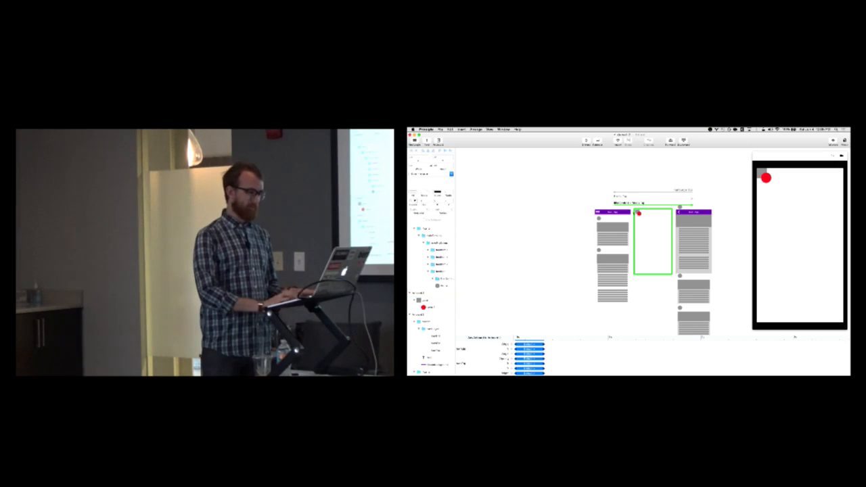
pyautogui.keyDown('shift'); pyautogui.click(695, 212); pyautogui.keyUp('shift')
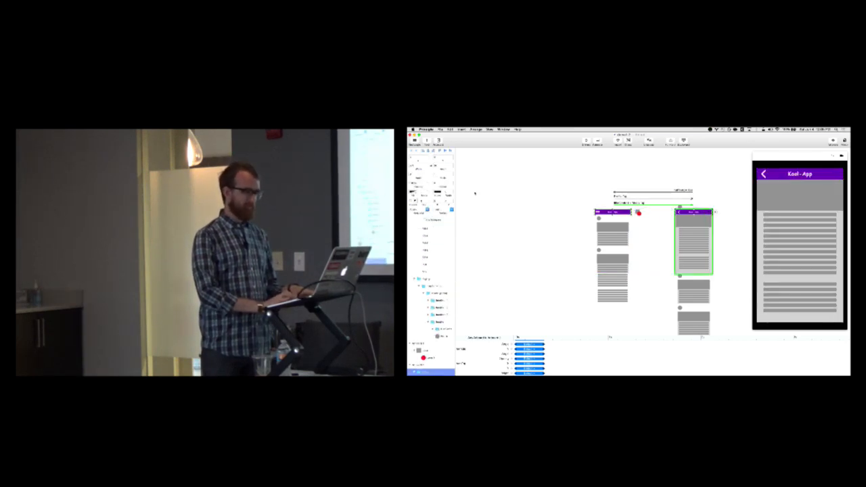
pyautogui.click(510, 202)
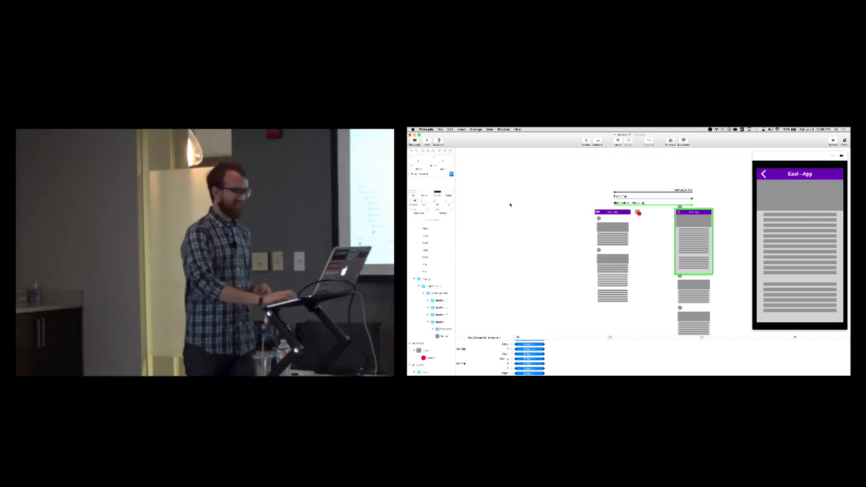
# Step: Switch to the presentation in Principle Viewer and show its closing slide, "The end"
pyautogui.hotkey('ctrl', 'Left')
pyautogui.click(510, 204)
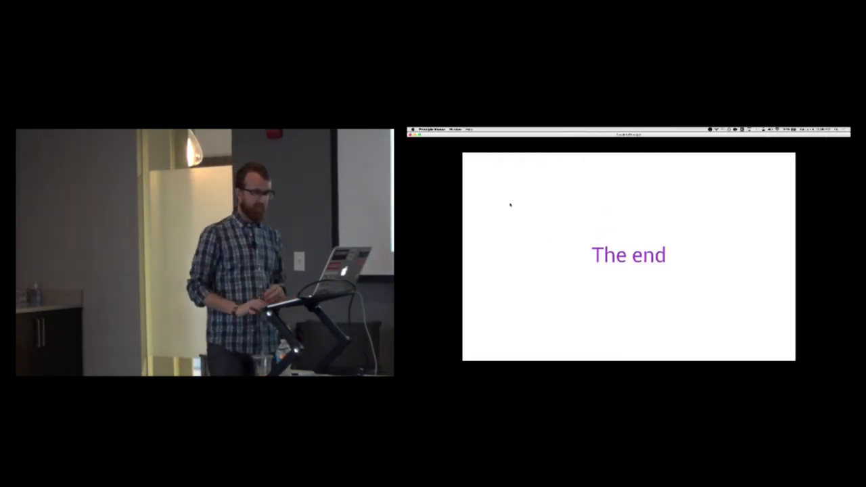